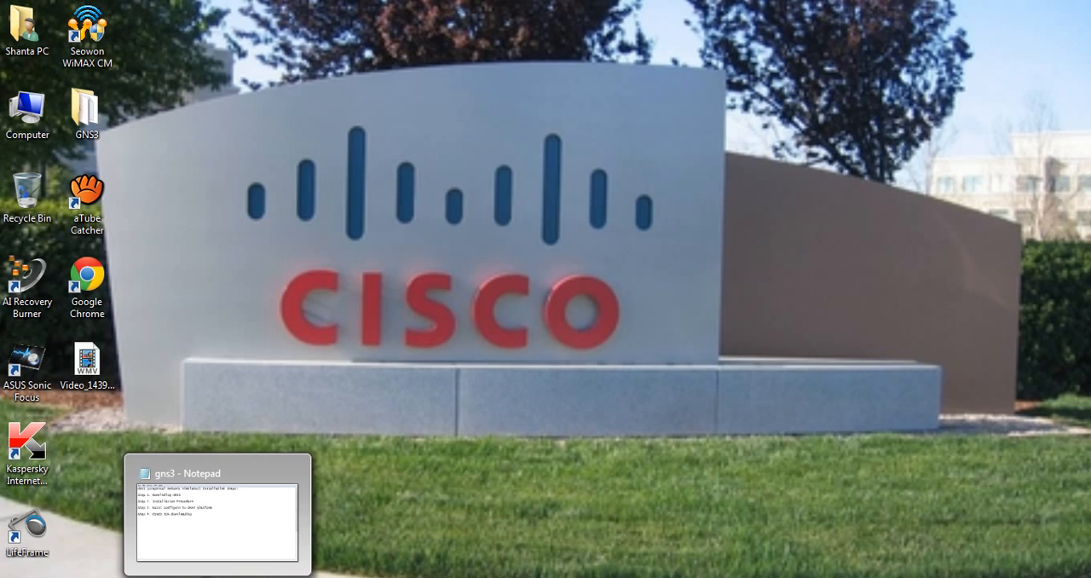
Open the gns3 notes in Notepad and review the GNS3 installation steps at the beginning of the file
{"action": "left_click", "coordinate": [218, 577]}
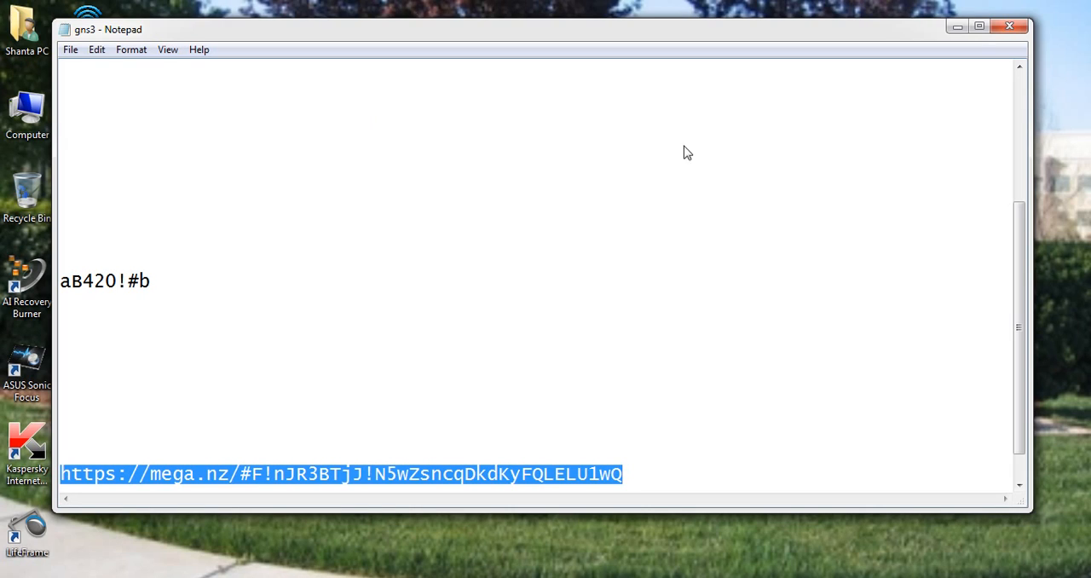
{"action": "left_click", "coordinate": [1020, 147]}
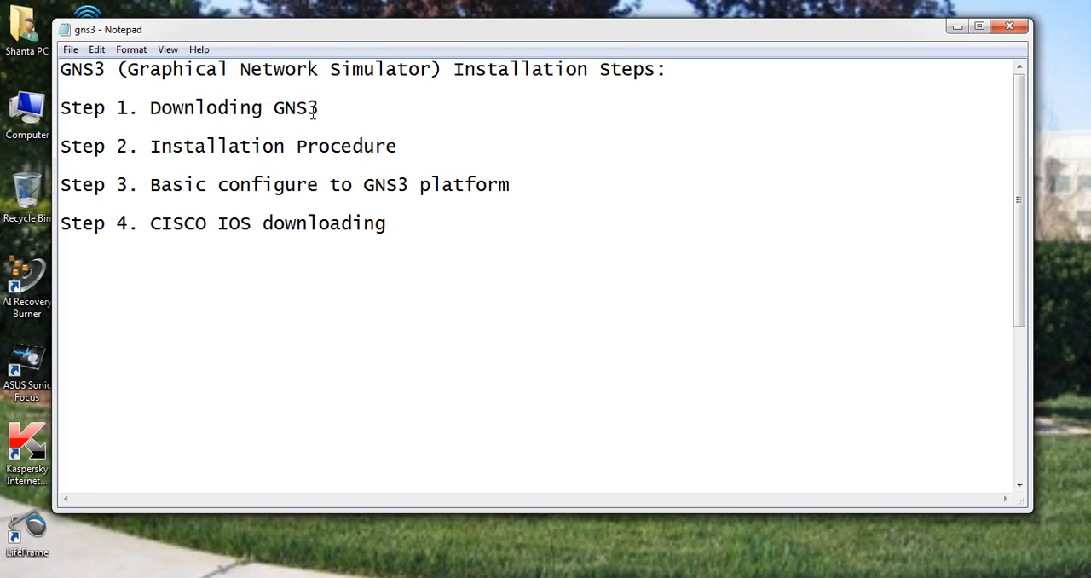
{"action": "mouse_move", "coordinate": [268, 577]}
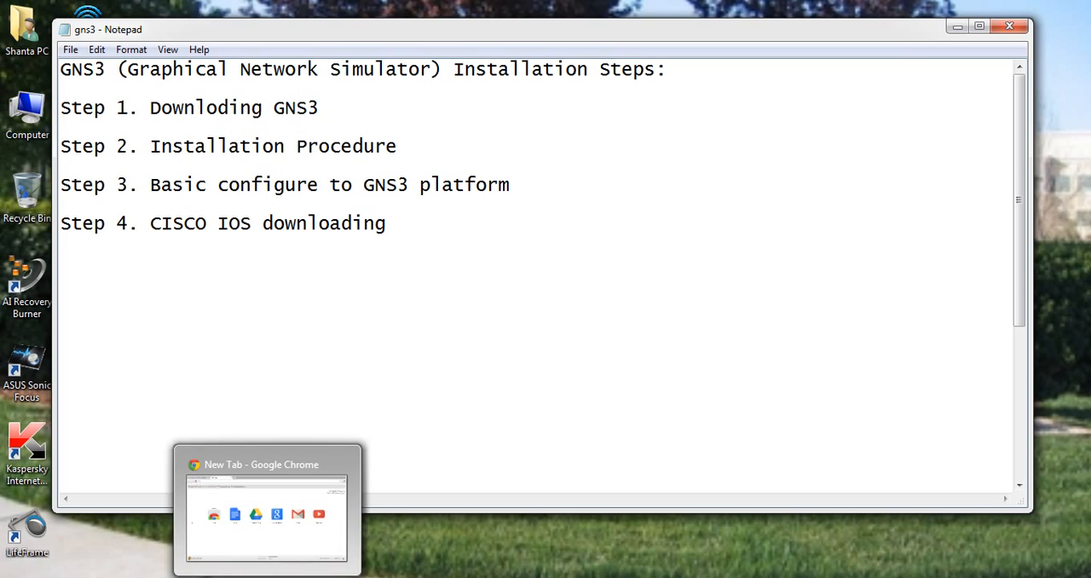
{"action": "left_click", "coordinate": [267, 512]}
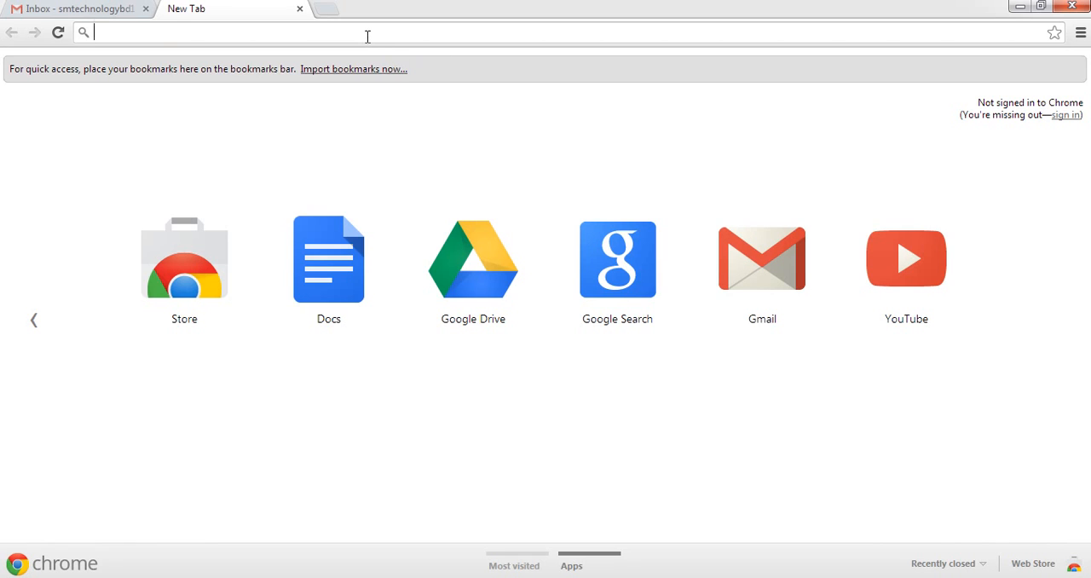
{"action": "type", "text": "www.g"}
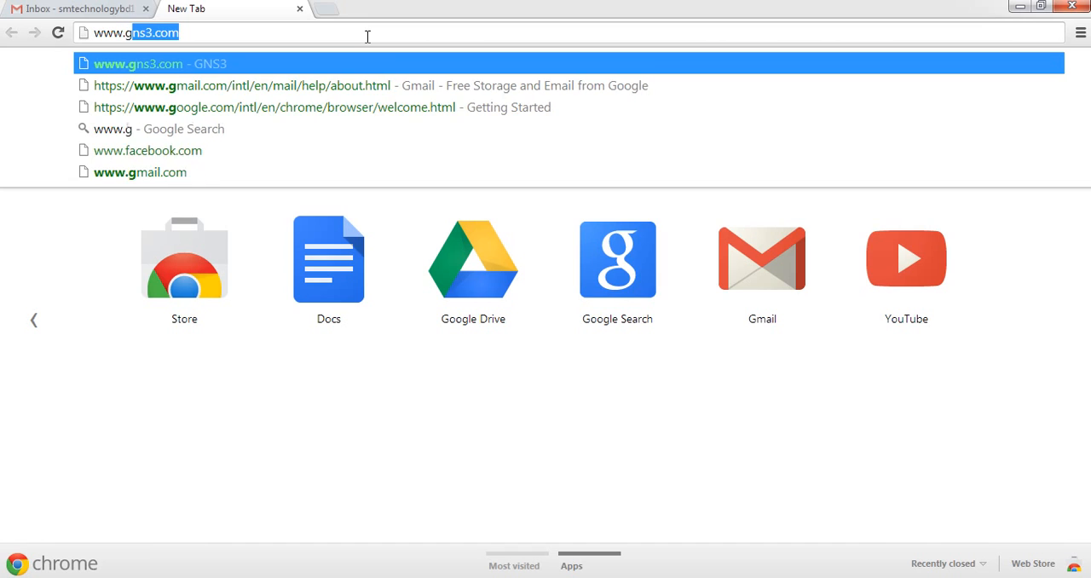
{"action": "type", "text": "ns3."}
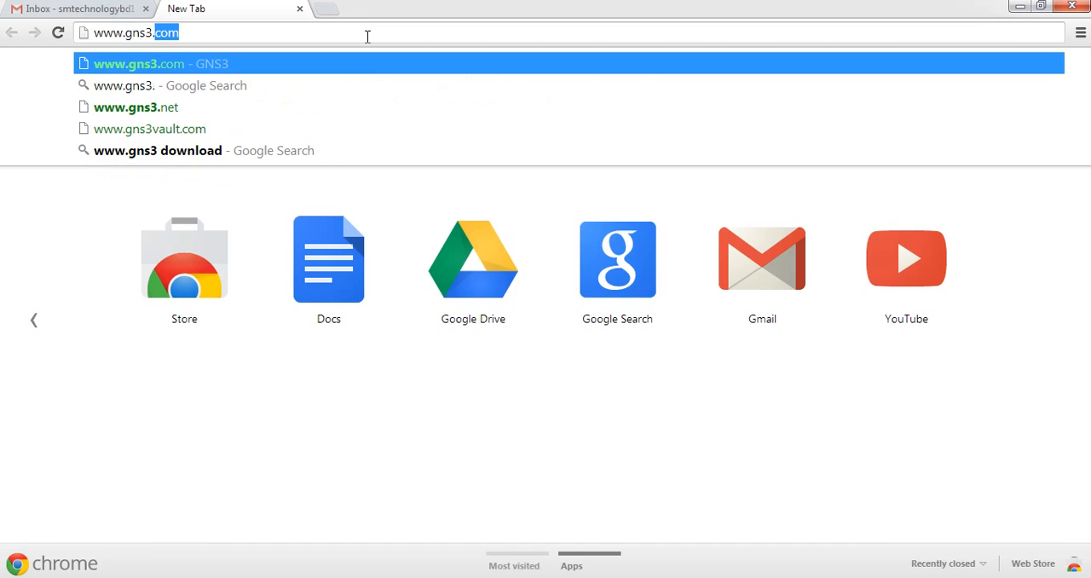
{"action": "type", "text": "com"}
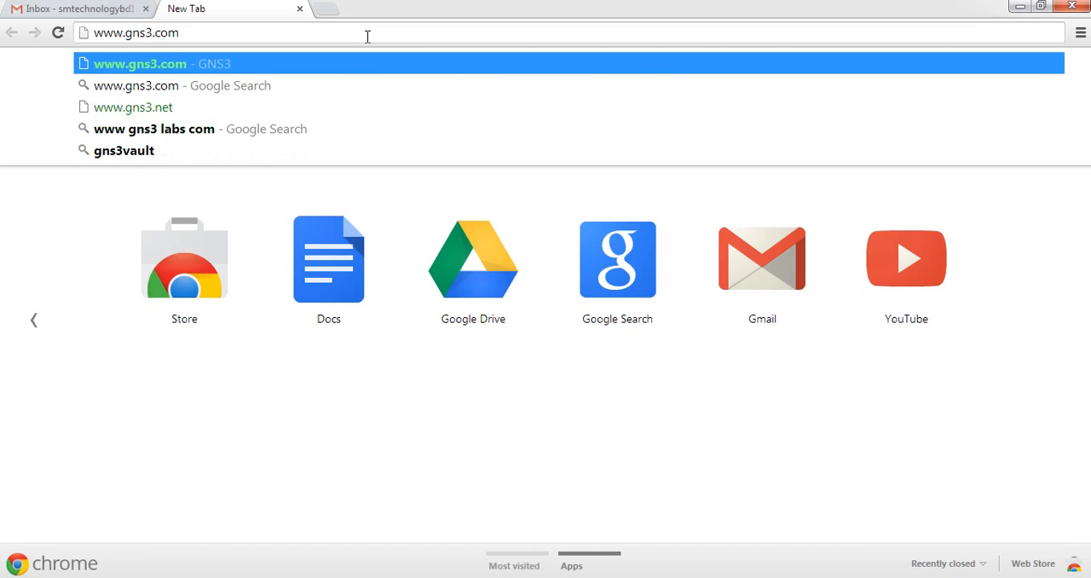
{"action": "key", "text": "Return"}
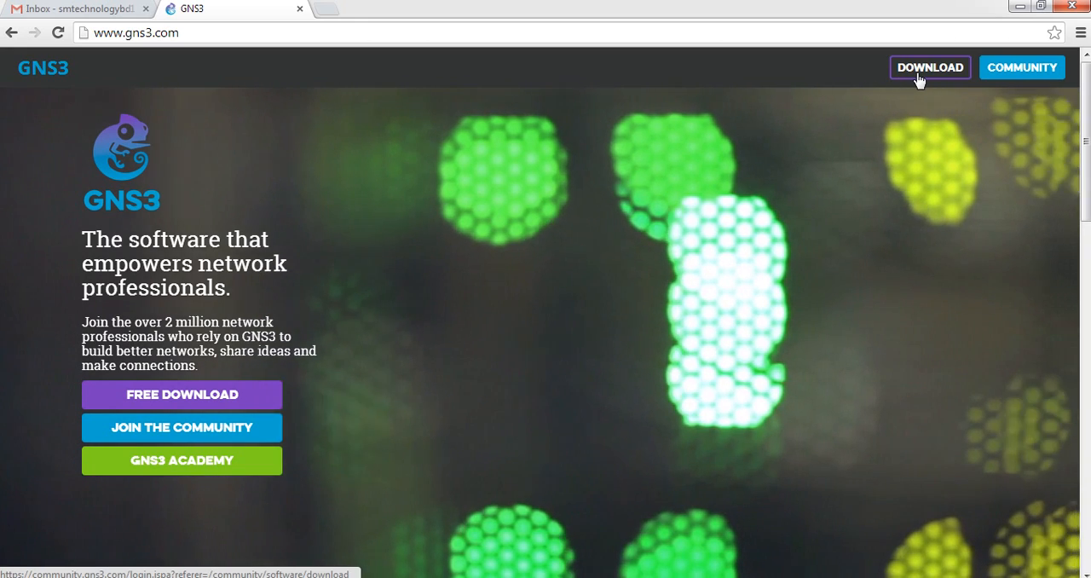
{"action": "left_click", "coordinate": [918, 78]}
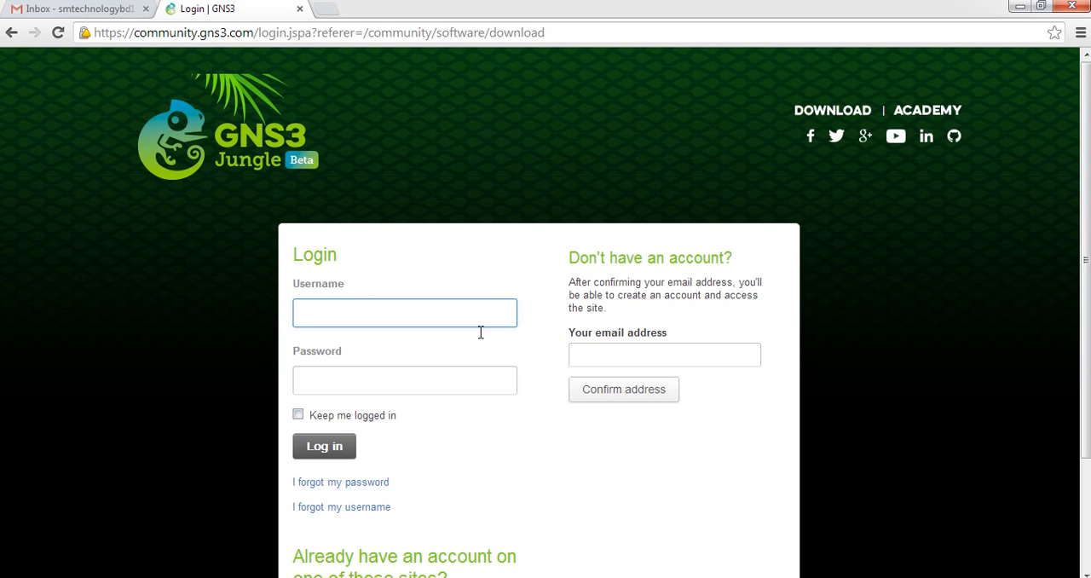
Enter the e-mail address for a new GNS3 account and submit it for confirmation
{"action": "left_click", "coordinate": [602, 356]}
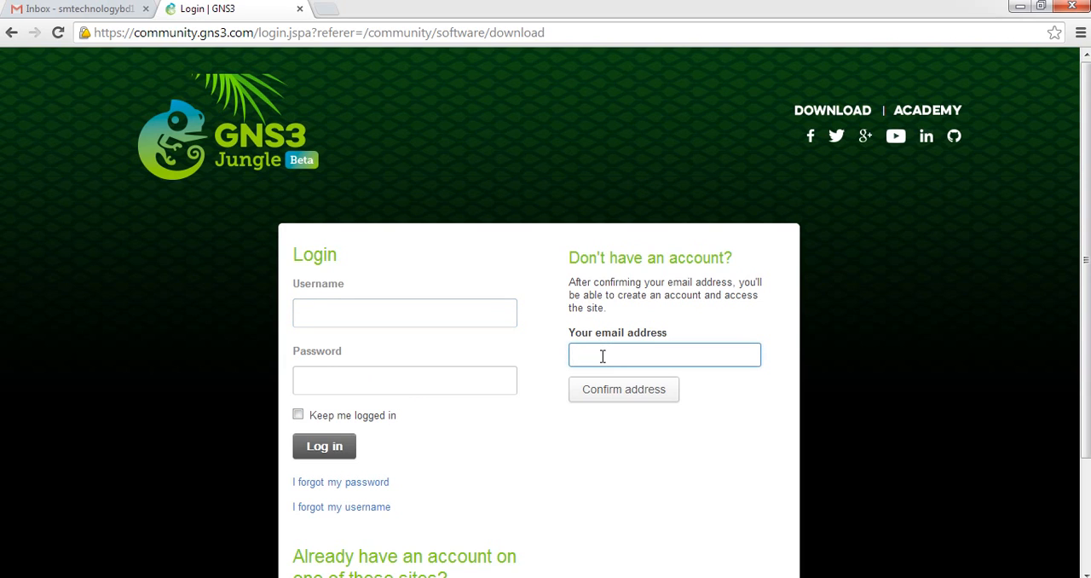
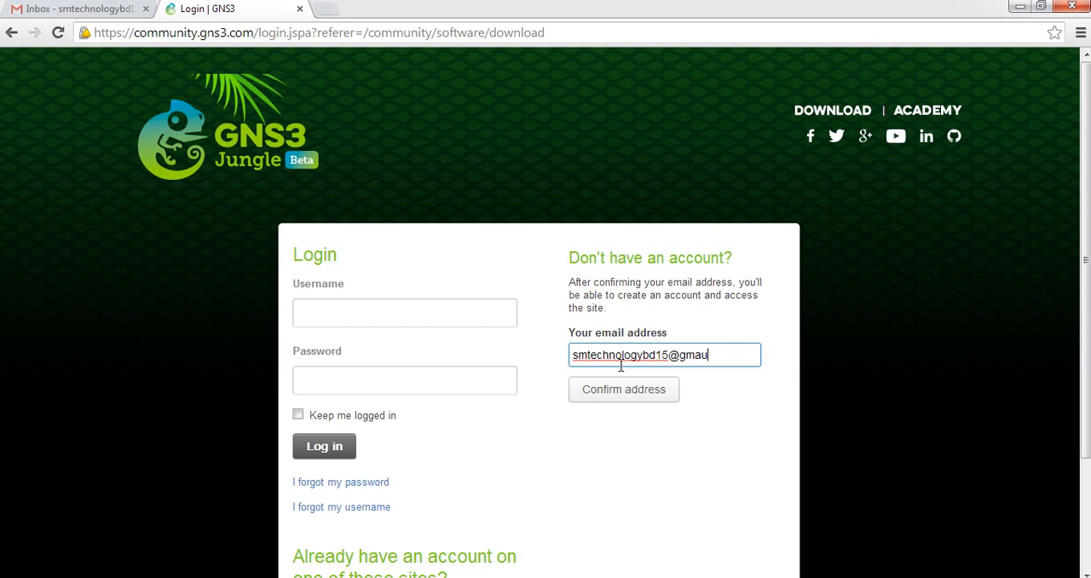
{"action": "left_click", "coordinate": [606, 394]}
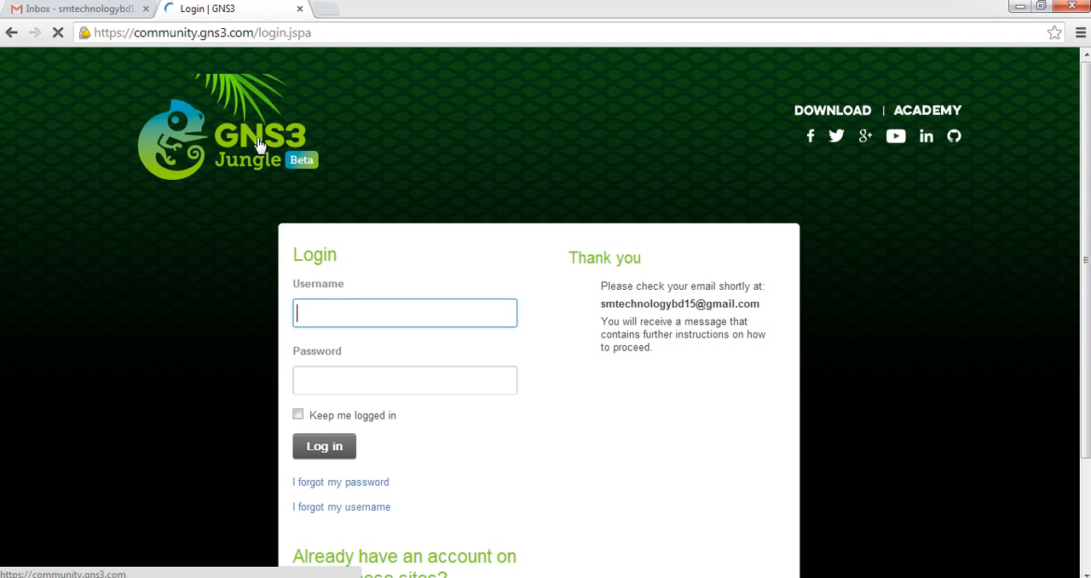
Switch to the Gmail inbox and refresh it until the GNS3 validation message arrives
{"action": "left_click", "coordinate": [75, 8]}
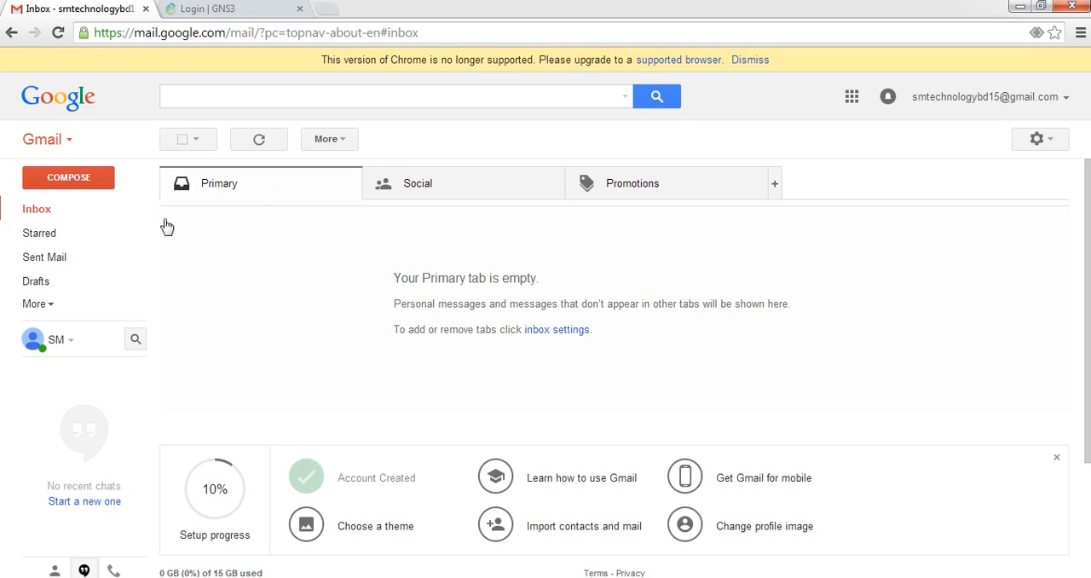
{"action": "left_click", "coordinate": [56, 215]}
{"action": "left_click", "coordinate": [48, 213]}
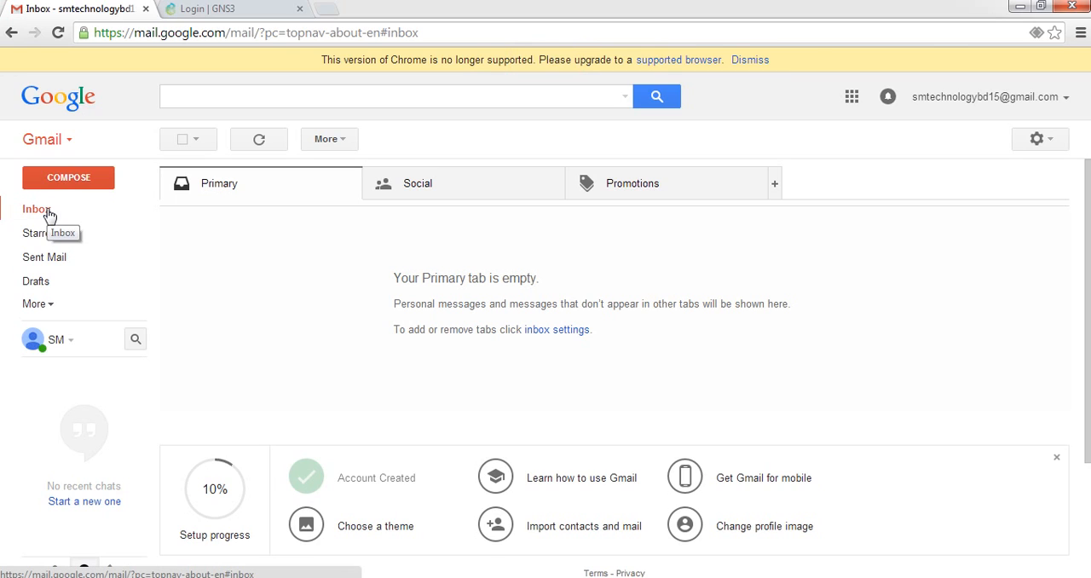
{"action": "left_click", "coordinate": [48, 213]}
{"action": "left_click", "coordinate": [47, 213]}
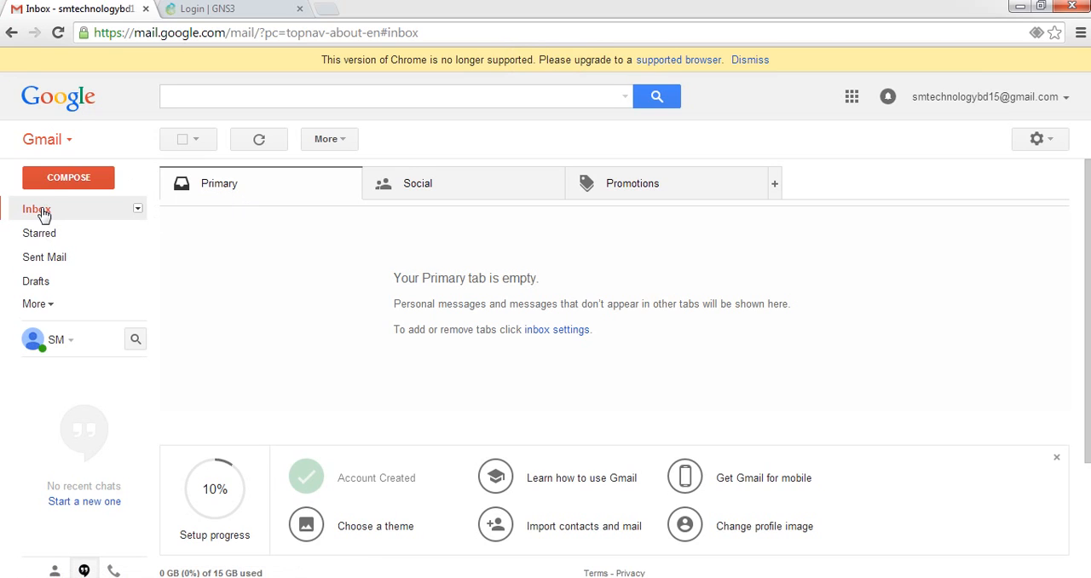
{"action": "left_click", "coordinate": [43, 215]}
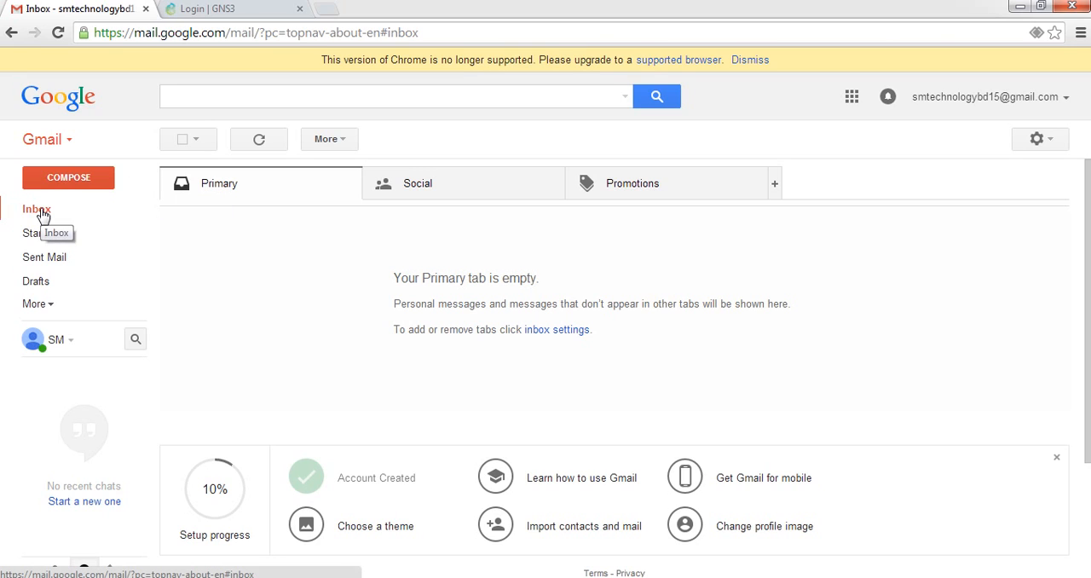
{"action": "left_click", "coordinate": [42, 215]}
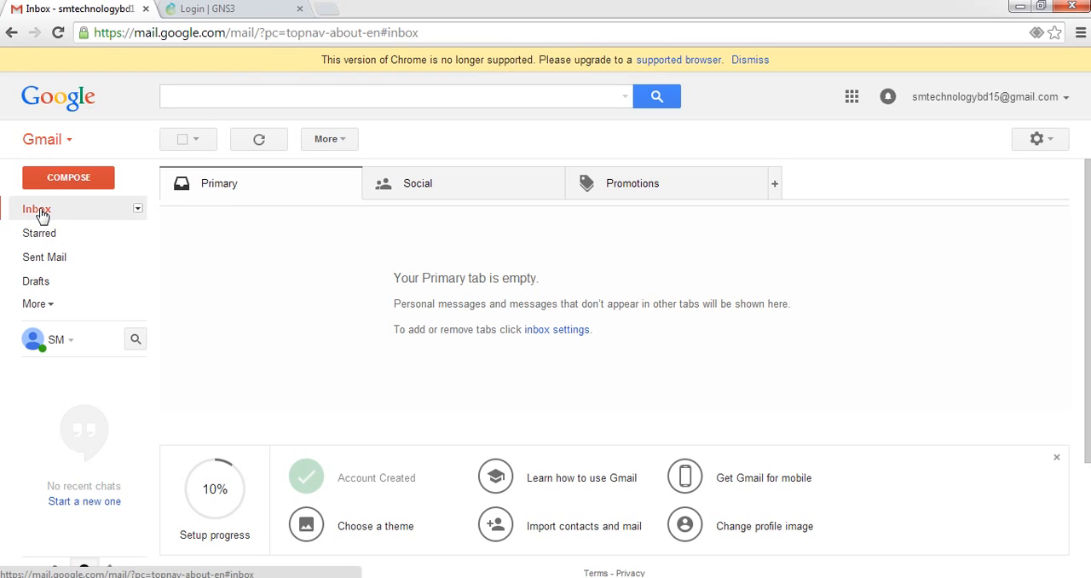
{"action": "left_click", "coordinate": [42, 215]}
{"action": "left_click", "coordinate": [42, 215]}
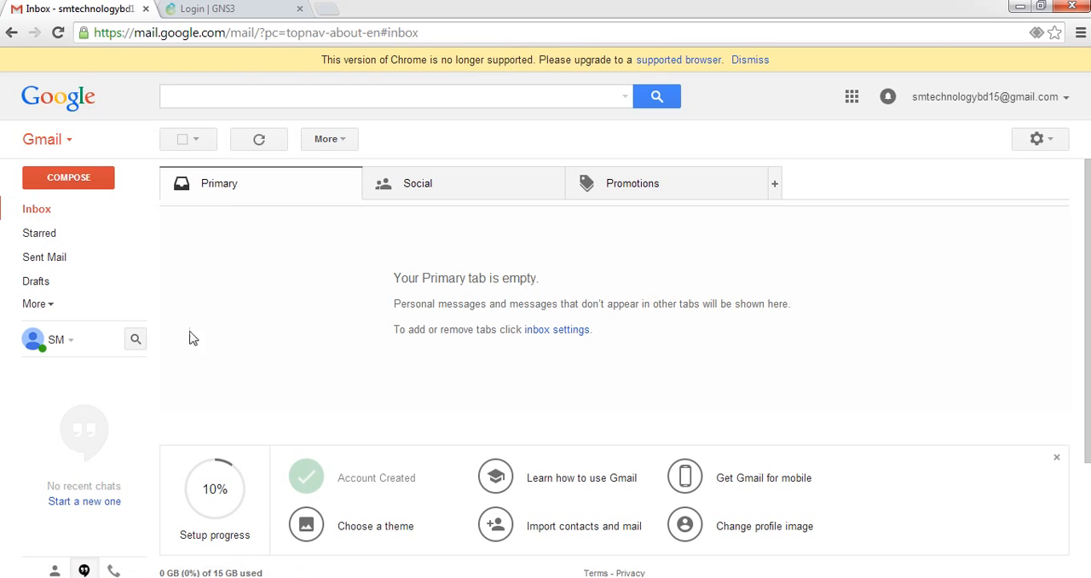
{"action": "left_click", "coordinate": [47, 213]}
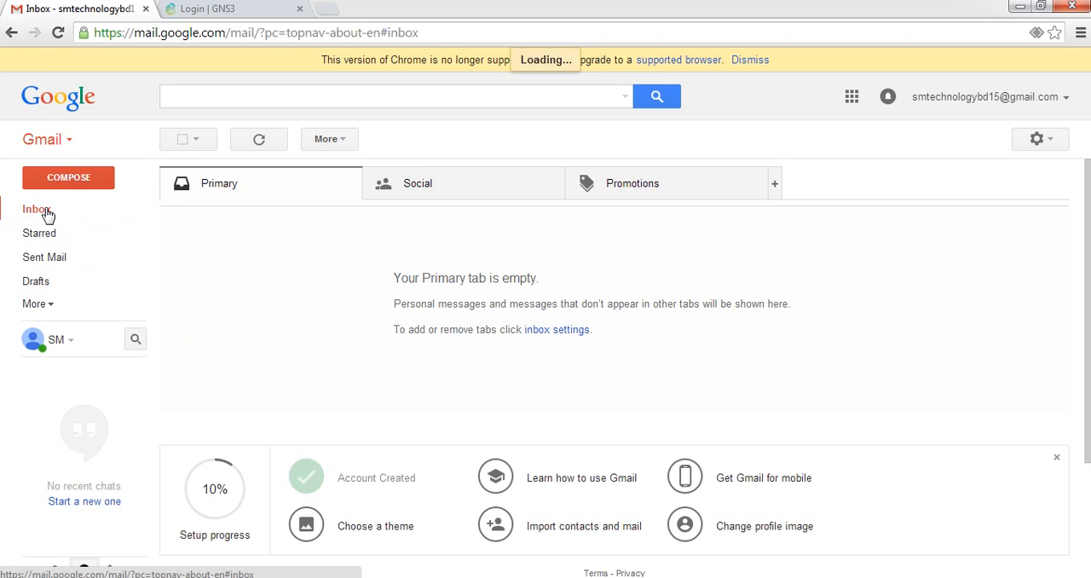
{"action": "left_click", "coordinate": [47, 213]}
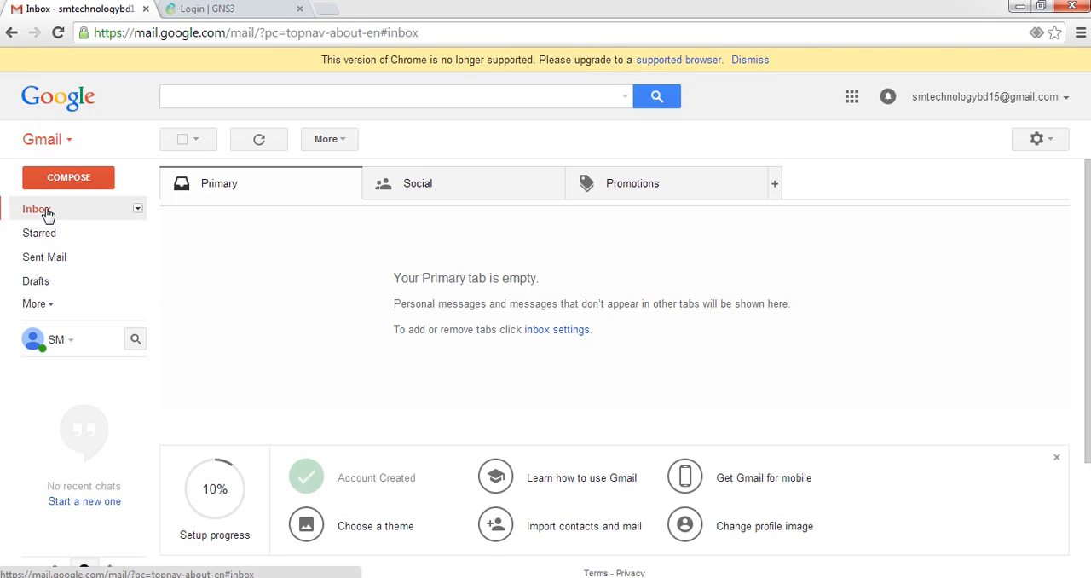
{"action": "left_click", "coordinate": [47, 213]}
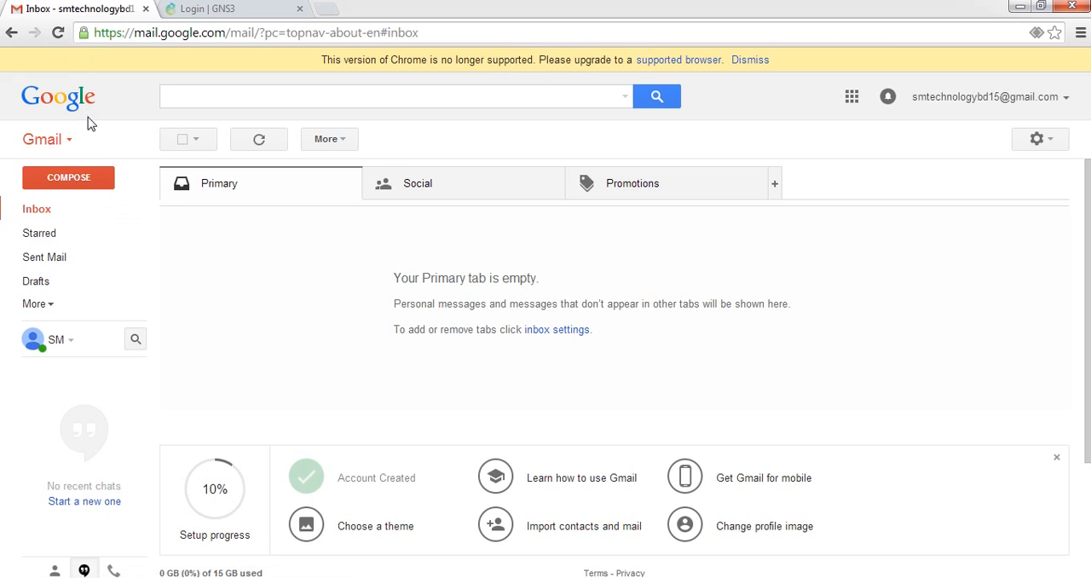
{"action": "left_click", "coordinate": [40, 208]}
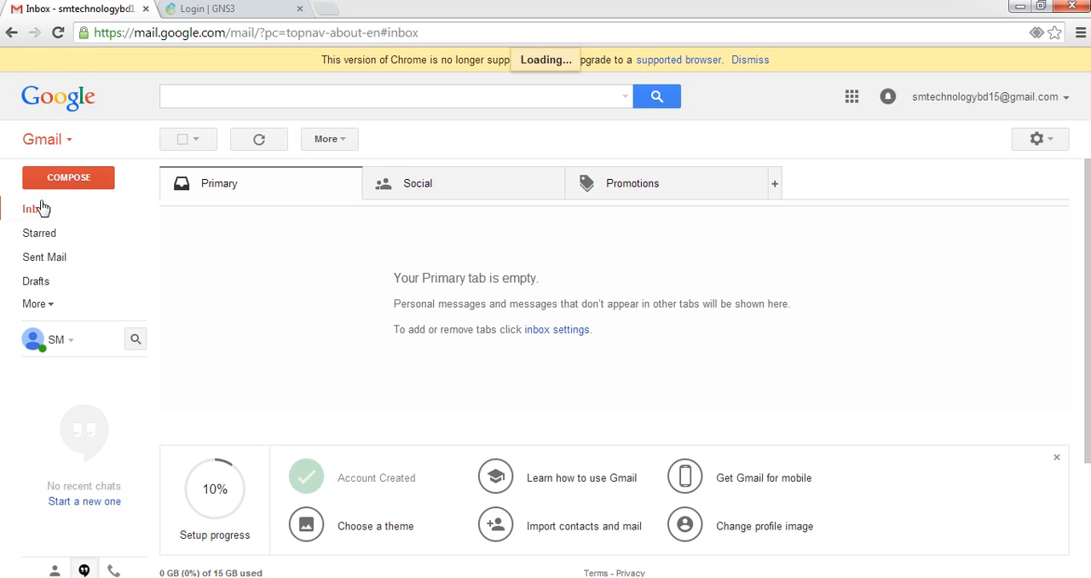
{"action": "left_click", "coordinate": [44, 215]}
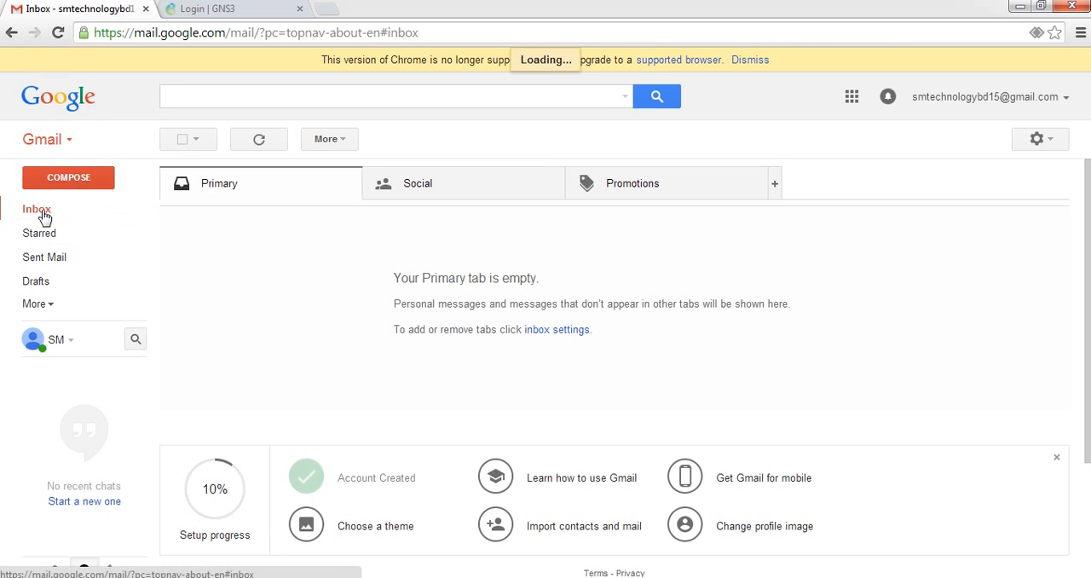
{"action": "left_click", "coordinate": [45, 216]}
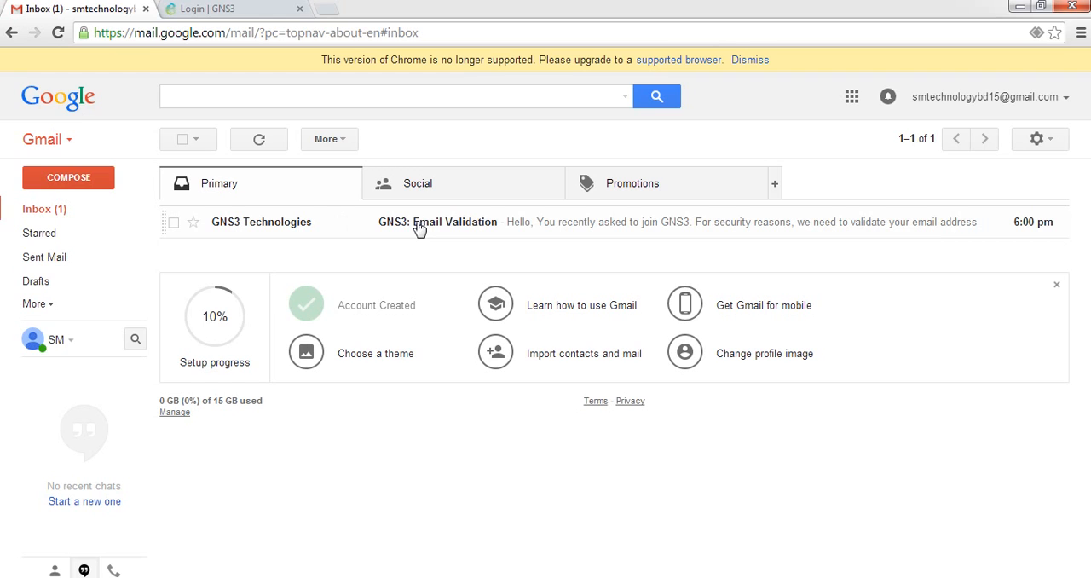
Open the "GNS3: Email Validation" message and follow its address validation link to the account creation form
{"action": "left_click", "coordinate": [419, 228]}
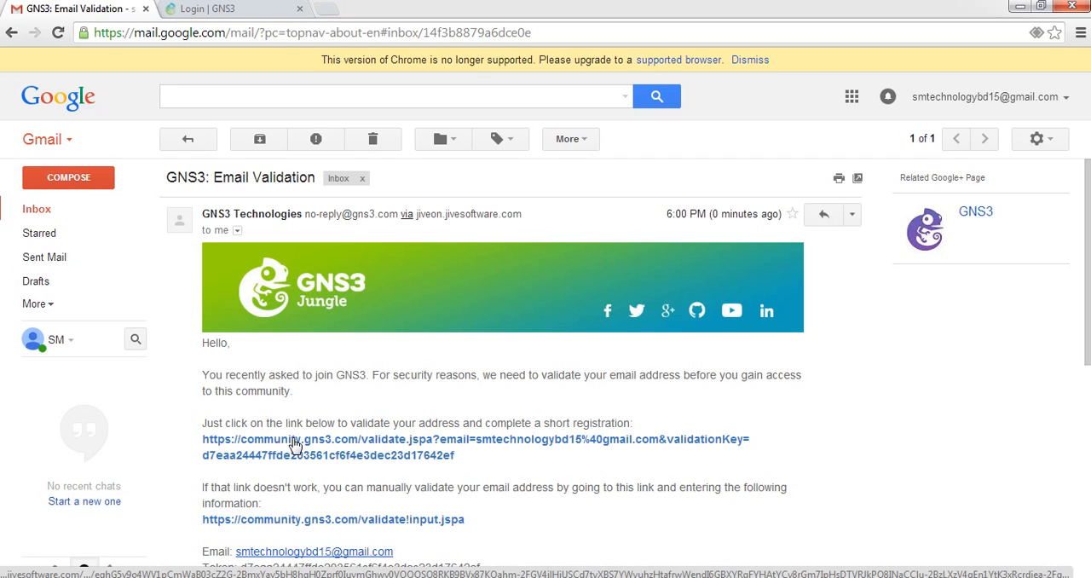
{"action": "left_click", "coordinate": [294, 445]}
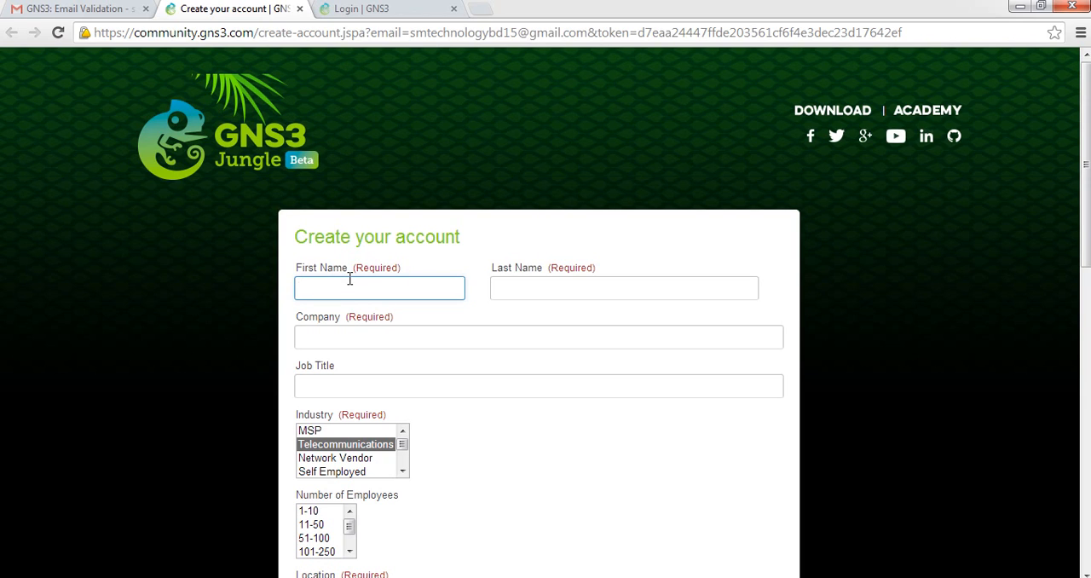
Fill in the account holder's first and last names on the account creation form
{"action": "type", "text": "SM"}
{"action": "key", "text": "Tab"}
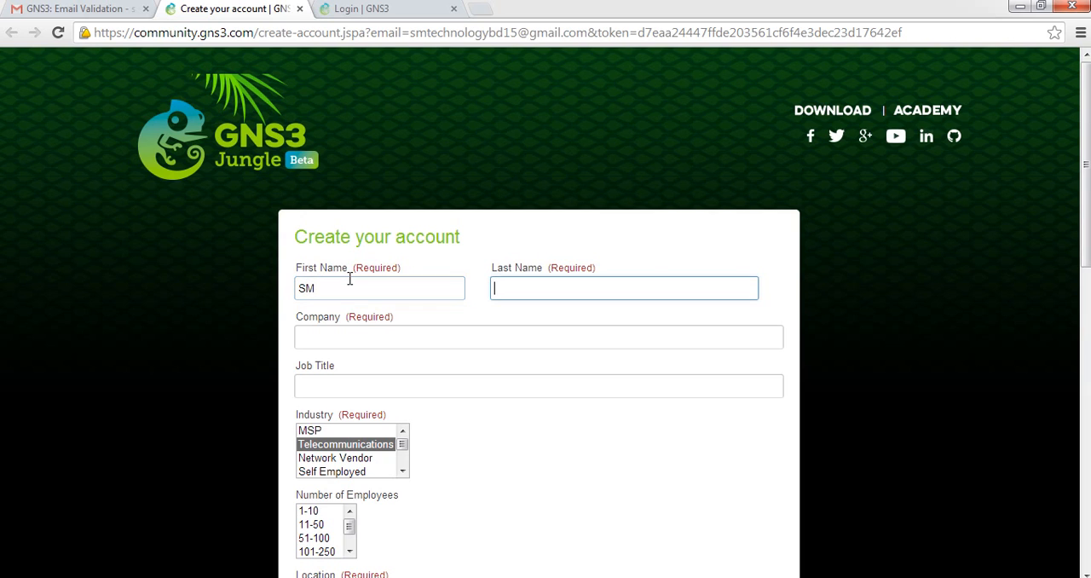
{"action": "type", "text": "Tehno"}
{"action": "key", "text": "BackSpace"}
{"action": "key", "text": "BackSpace"}
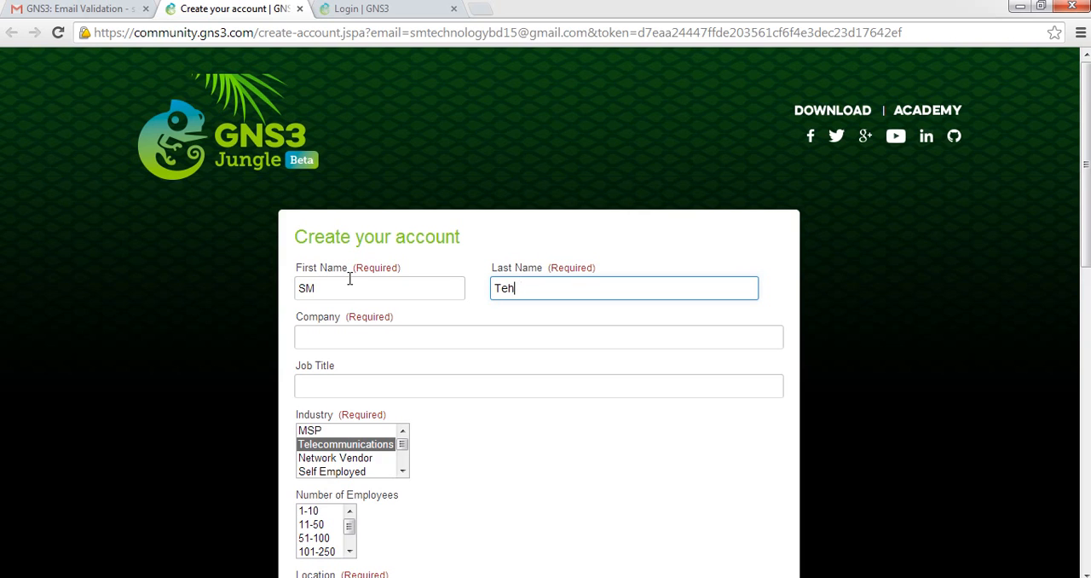
{"action": "key", "text": "BackSpace"}
{"action": "type", "text": "chnology"}
{"action": "key", "text": "Tab"}
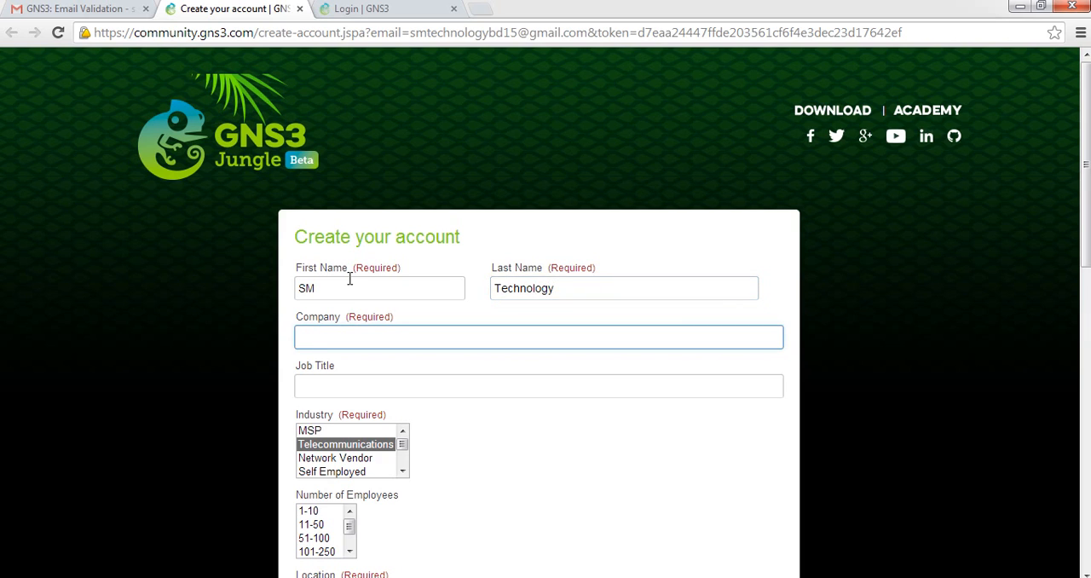
Enter SMTechnologybd15 as the company on the account creation form
{"action": "type", "text": "SMTechnologybd"}
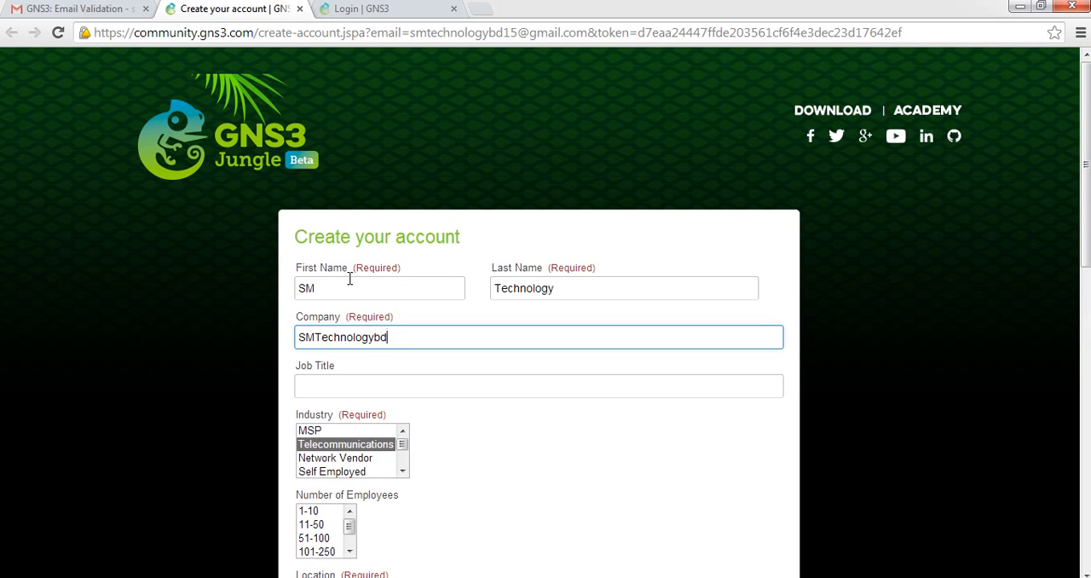
{"action": "type", "text": "15"}
{"action": "key", "text": "Tab"}
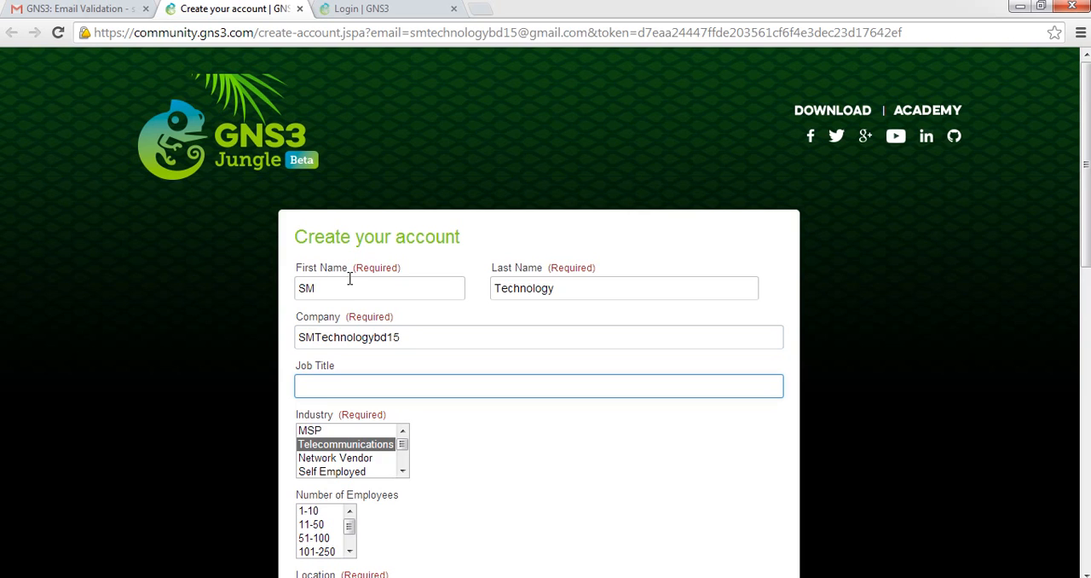
Enter Network Engineer as the job title on the account creation form
{"action": "type", "text": "Network Engineer"}
{"action": "key", "text": "Tab"}
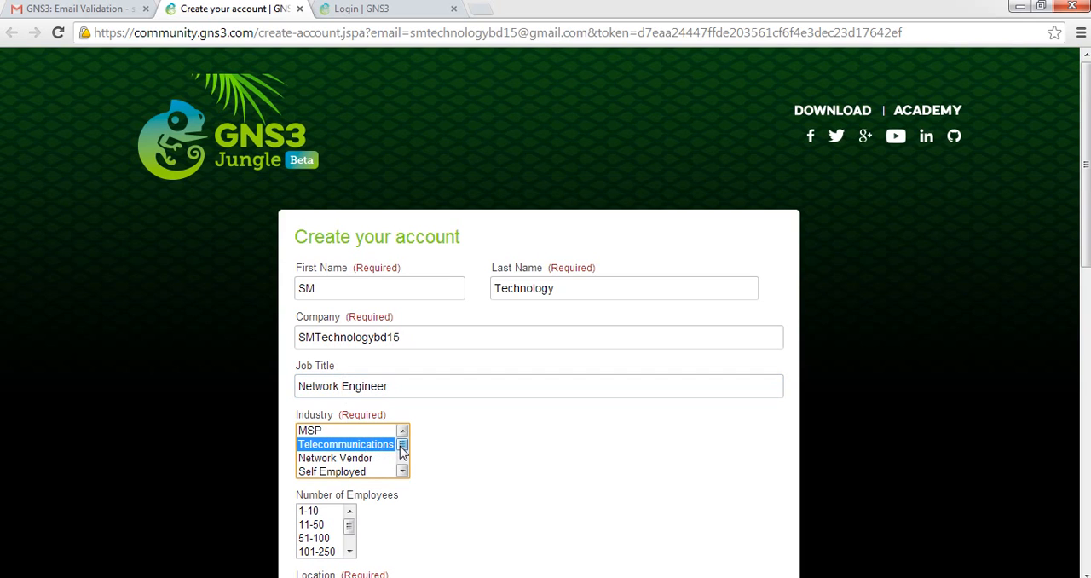
Choose IT Service Provider as the industry on the account creation form
{"action": "left_click_drag", "start_coordinate": [401, 446], "coordinate": [401, 450]}
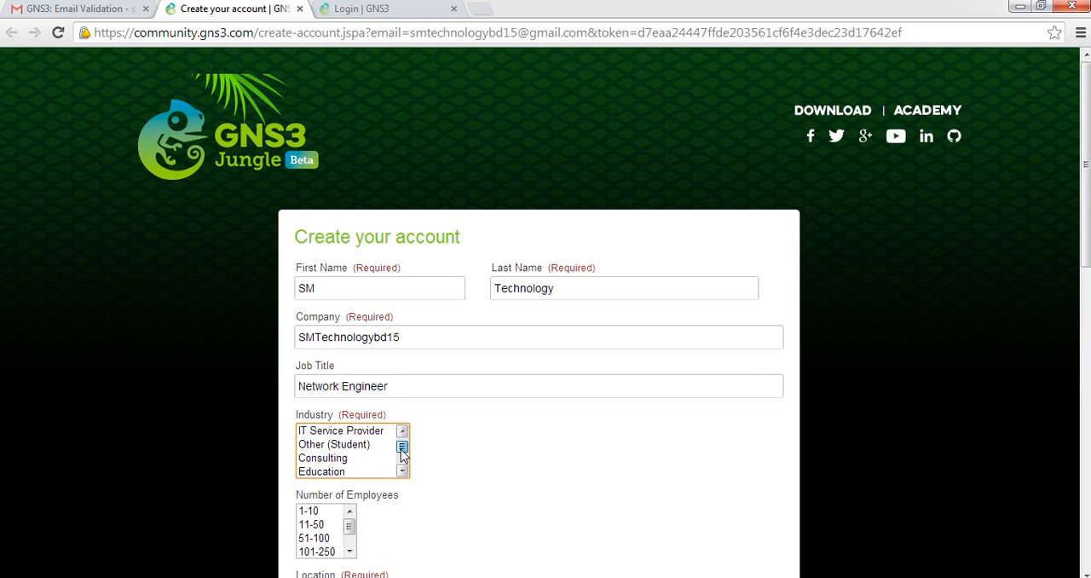
{"action": "left_click", "coordinate": [349, 433]}
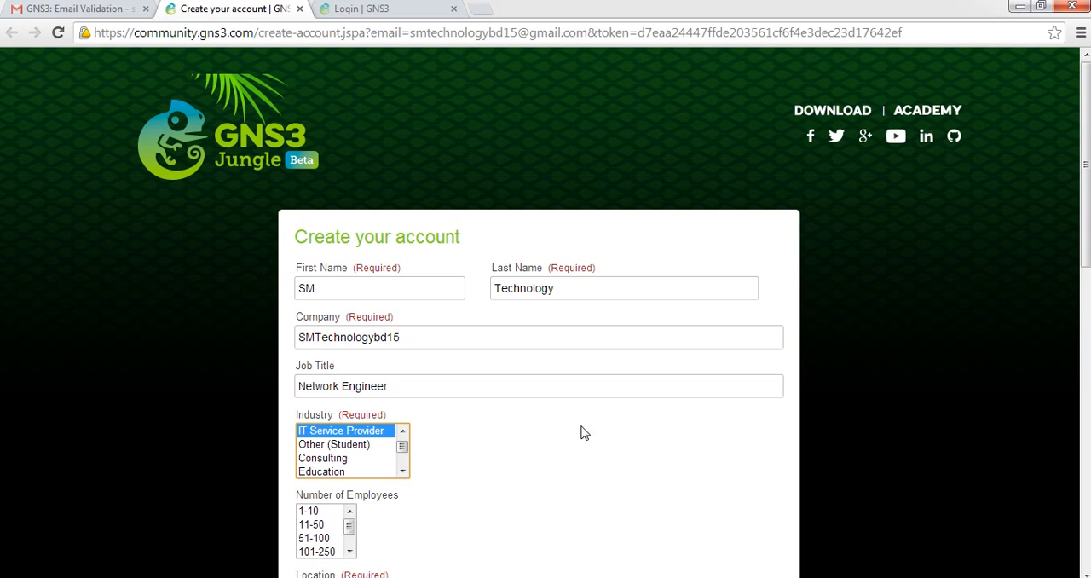
{"action": "left_click_drag", "start_coordinate": [1082, 177], "coordinate": [1083, 230]}
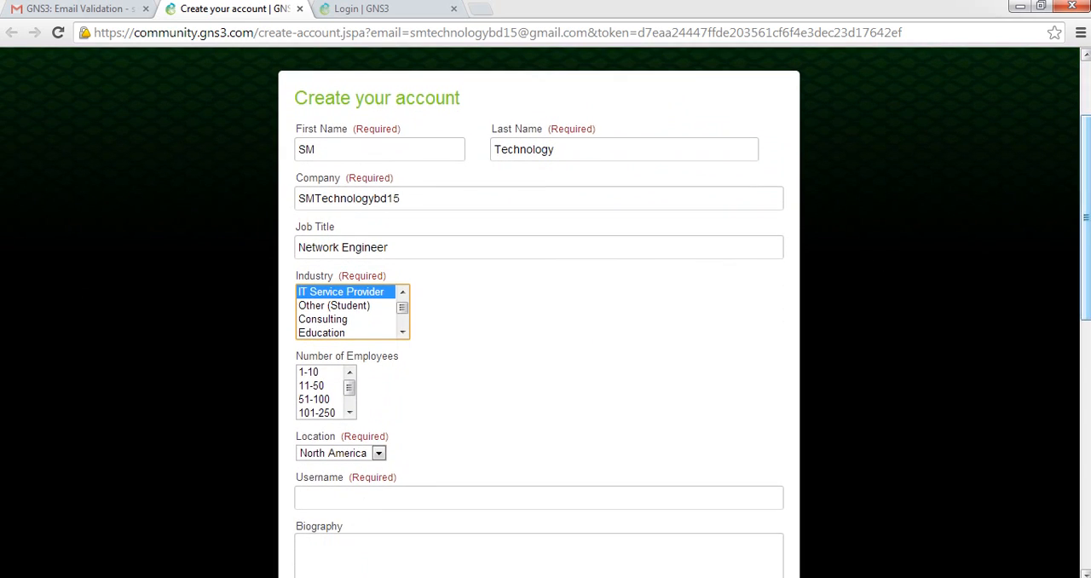
Choose 101-250 as the number of employees and Asia as the location on the account creation form
{"action": "left_click", "coordinate": [319, 413]}
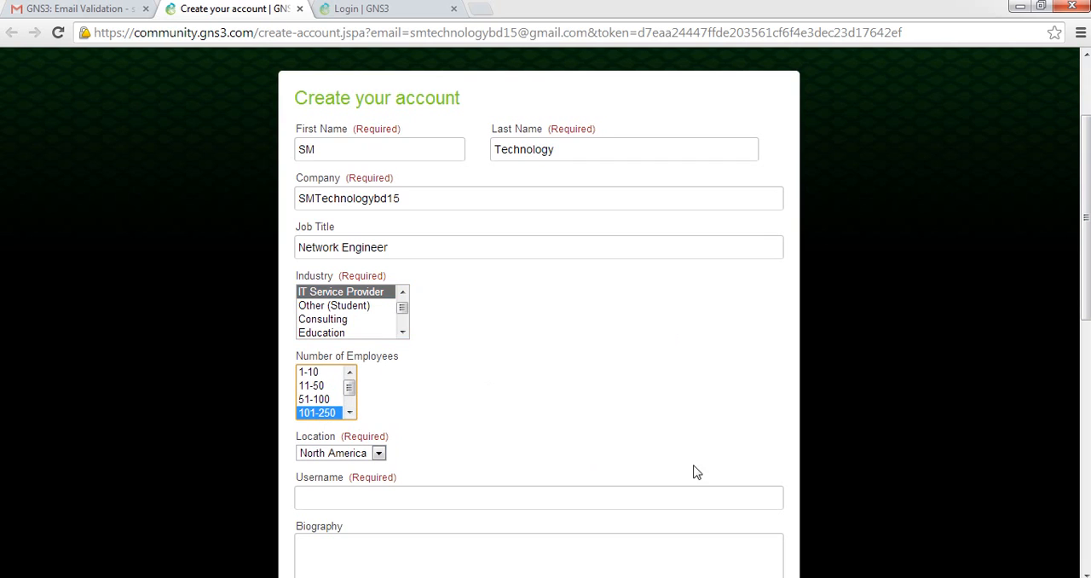
{"action": "left_click", "coordinate": [355, 461]}
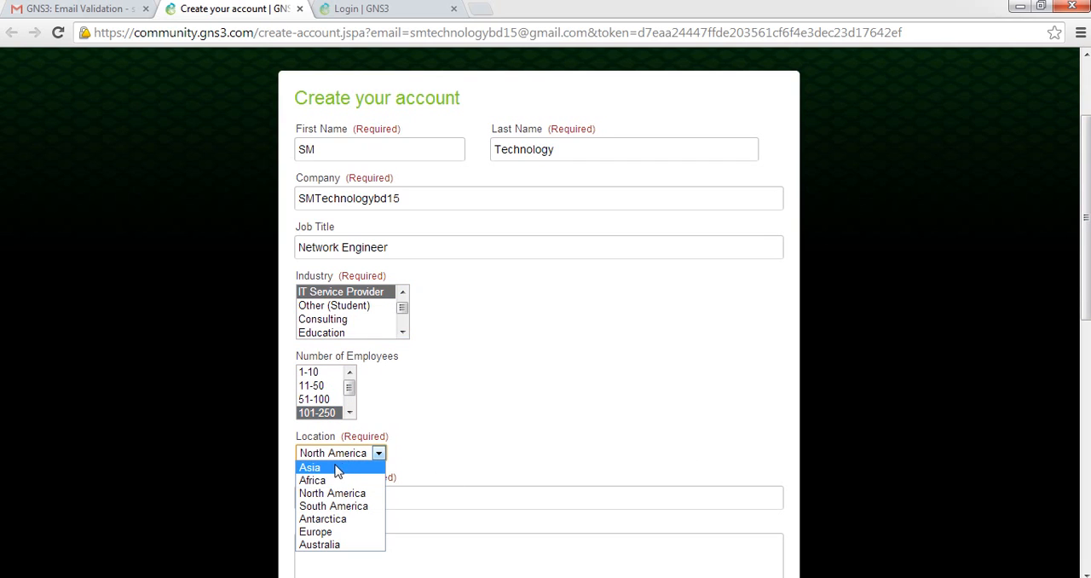
{"action": "left_click", "coordinate": [335, 468]}
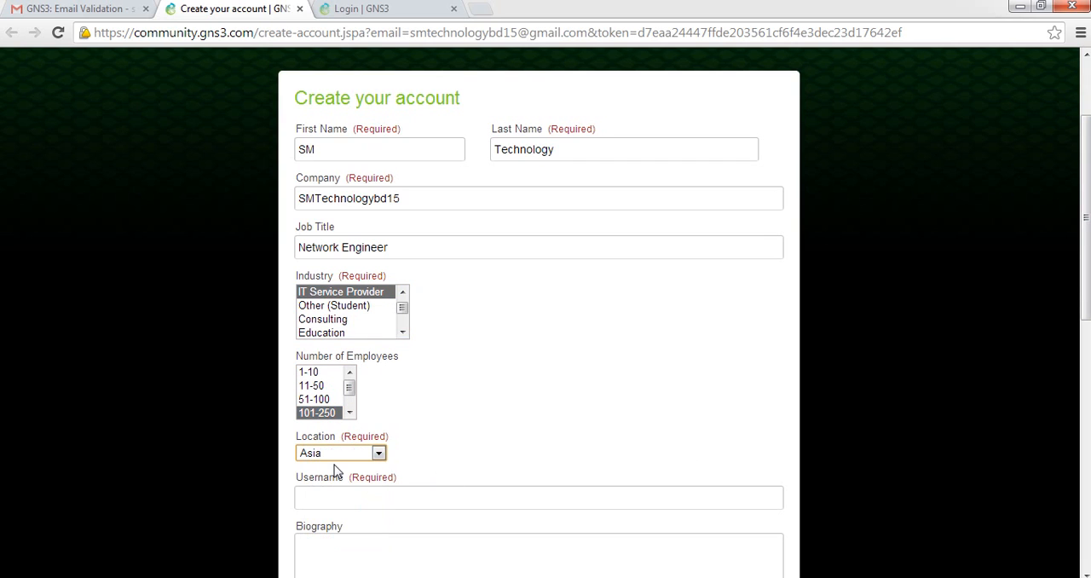
Enter smtechnologybd as the username on the account creation form
{"action": "left_click", "coordinate": [605, 502]}
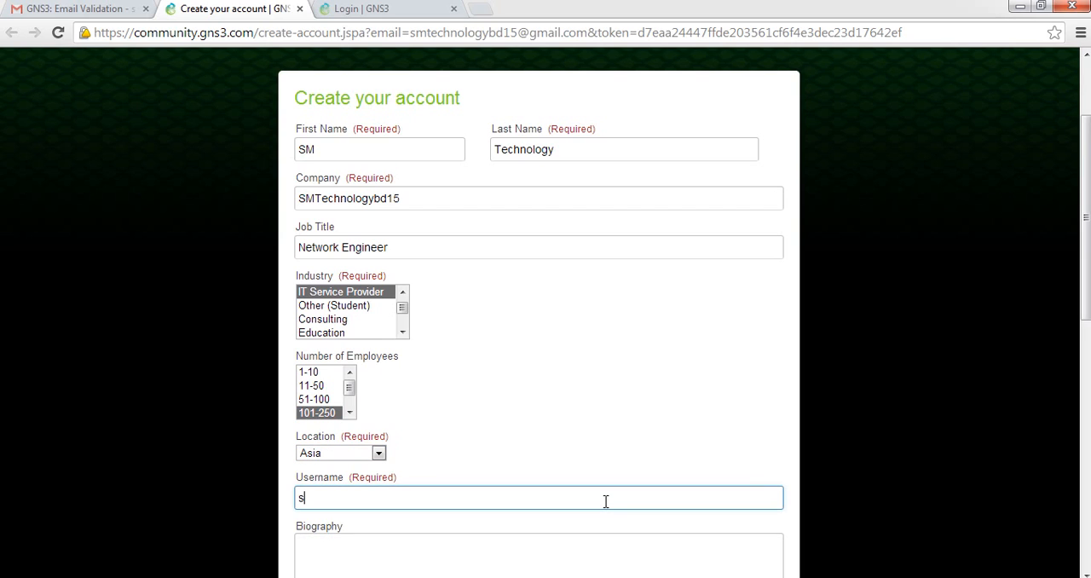
{"action": "type", "text": "smtechnologybd"}
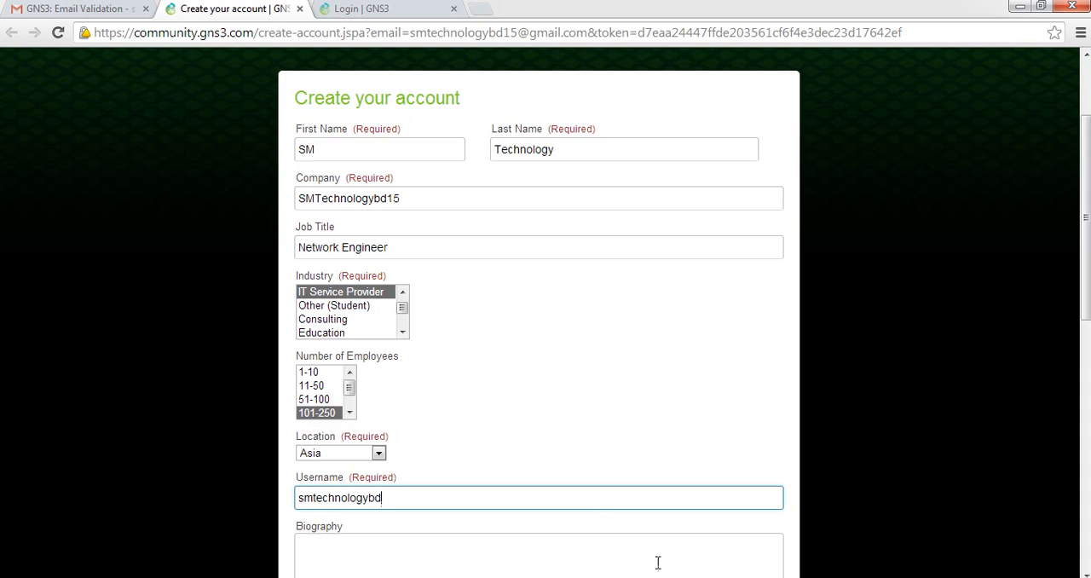
Switch to the gns3 file in Notepad and copy the prepared account password for the form's Password field
{"action": "left_click_drag", "start_coordinate": [1086, 281], "coordinate": [1086, 385]}
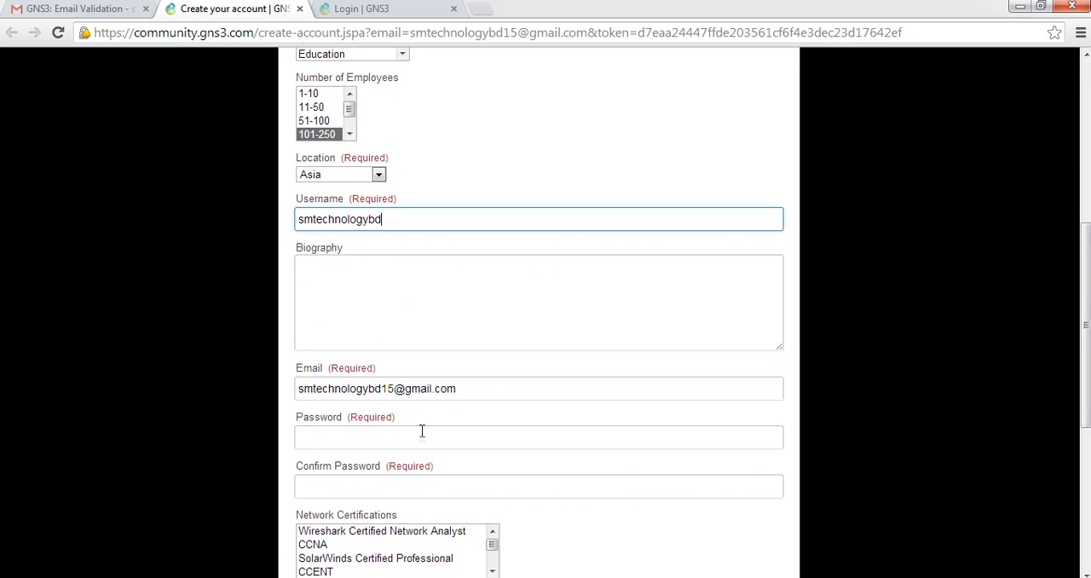
{"action": "left_click", "coordinate": [340, 438]}
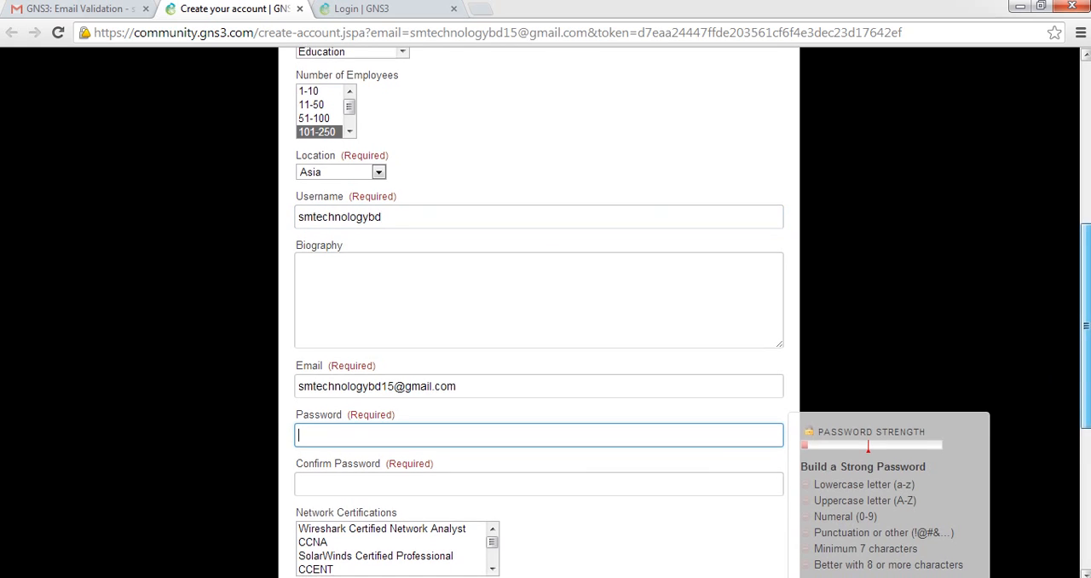
{"action": "scroll", "coordinate": [1088, 301], "scroll_direction": "down", "scroll_amount": 1}
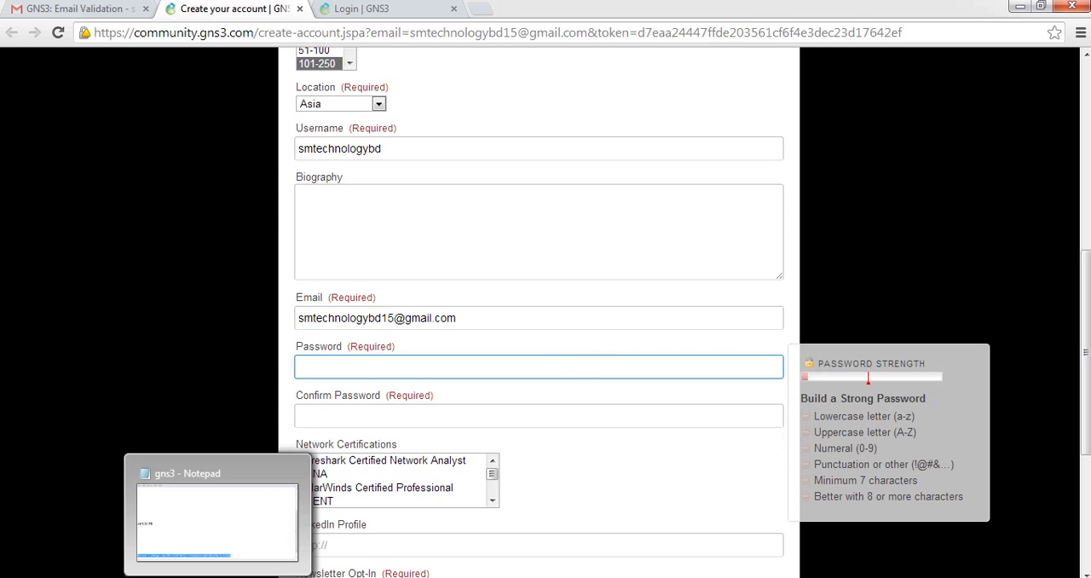
{"action": "left_click", "coordinate": [221, 577]}
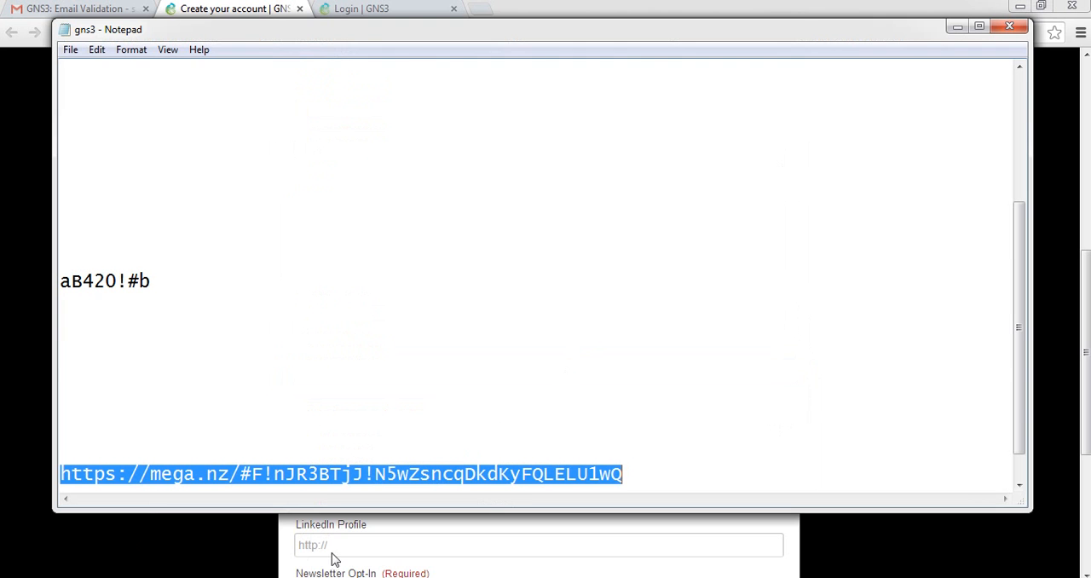
{"action": "left_click", "coordinate": [157, 282]}
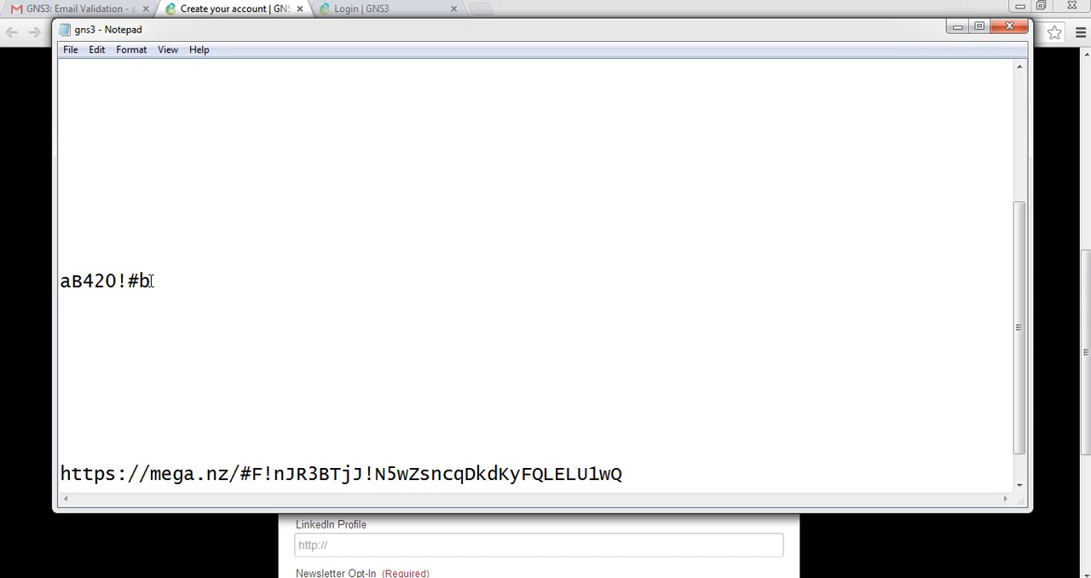
{"action": "left_click_drag", "start_coordinate": [151, 282], "coordinate": [61, 284]}
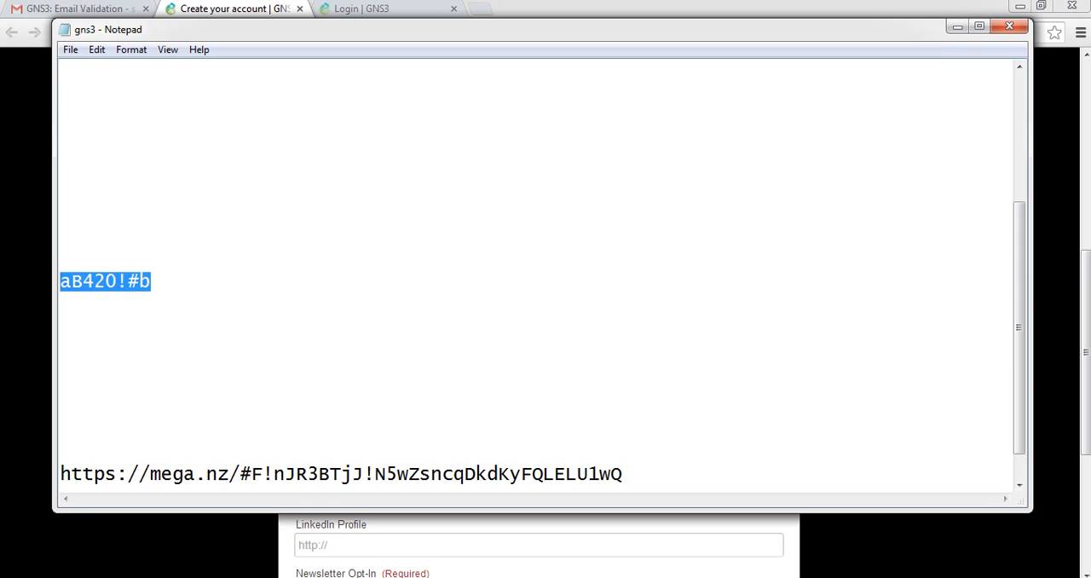
Return to the account creation form and paste the account password into the Password and Confirm Password fields
{"action": "key", "text": "alt+Tab"}
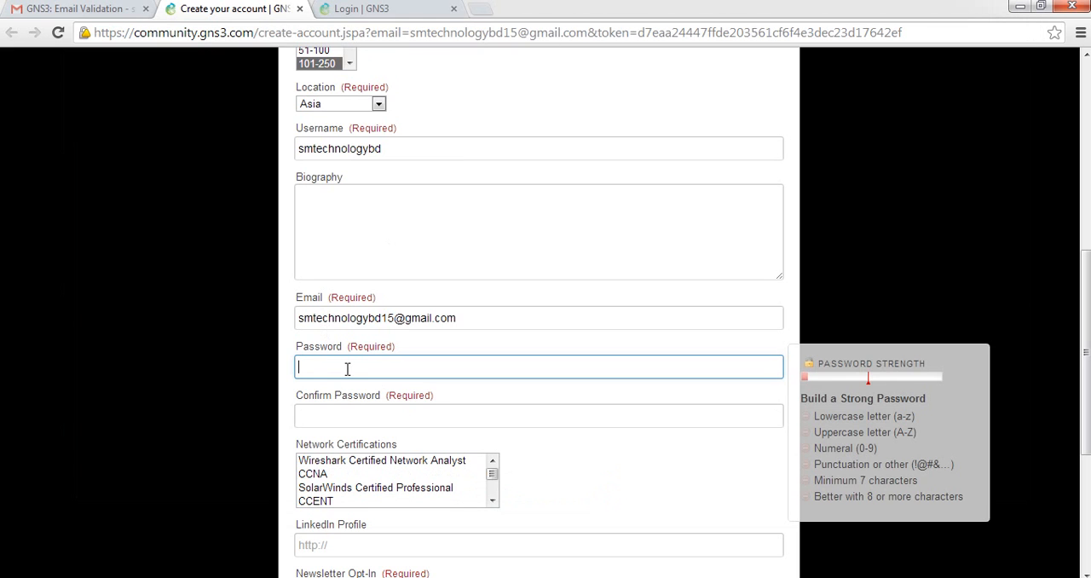
{"action": "key", "text": "ctrl+v"}
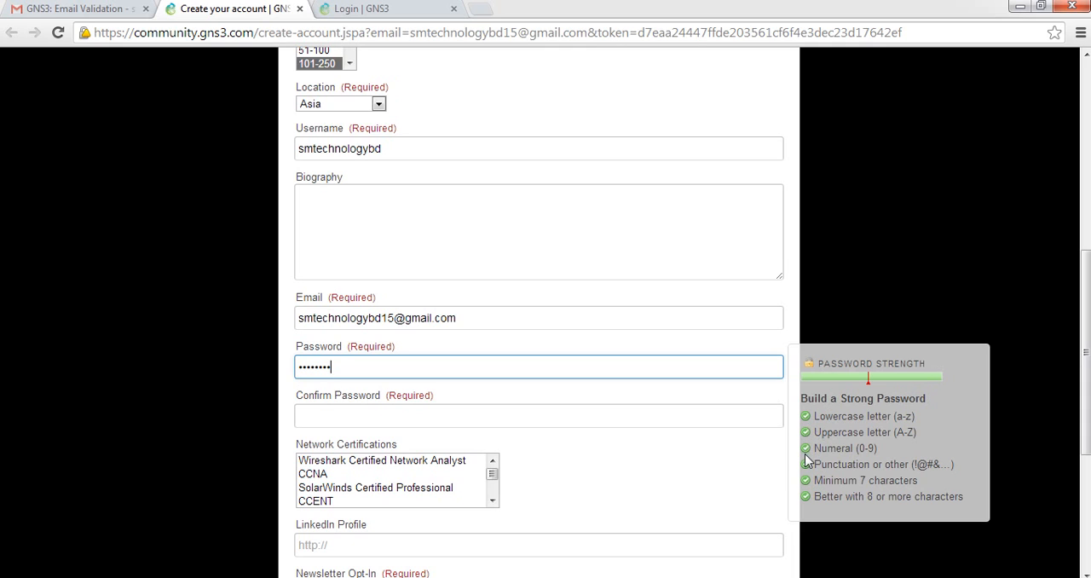
{"action": "left_click", "coordinate": [541, 412]}
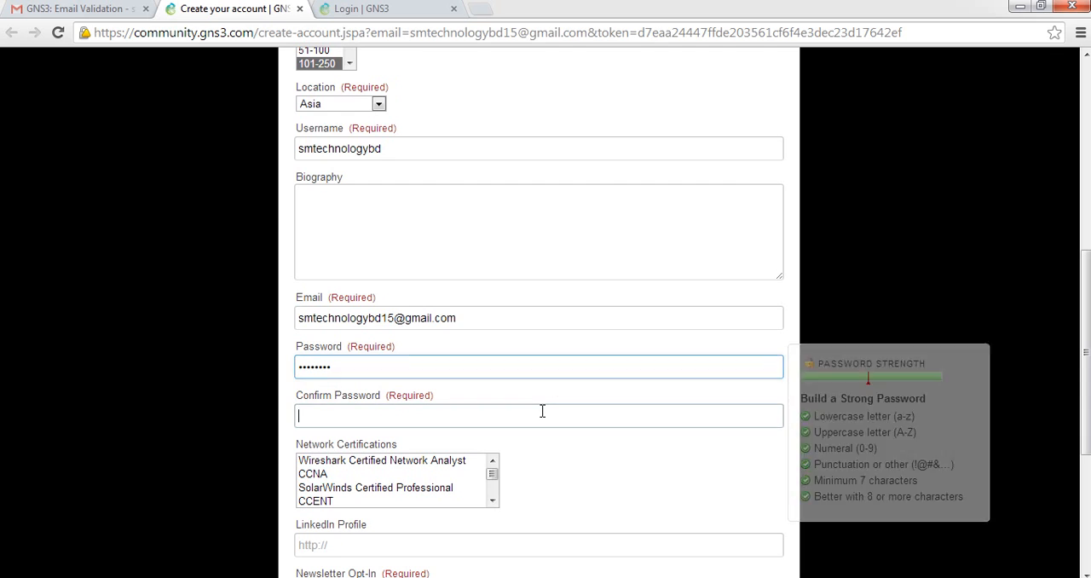
{"action": "key", "text": "ctrl+v"}
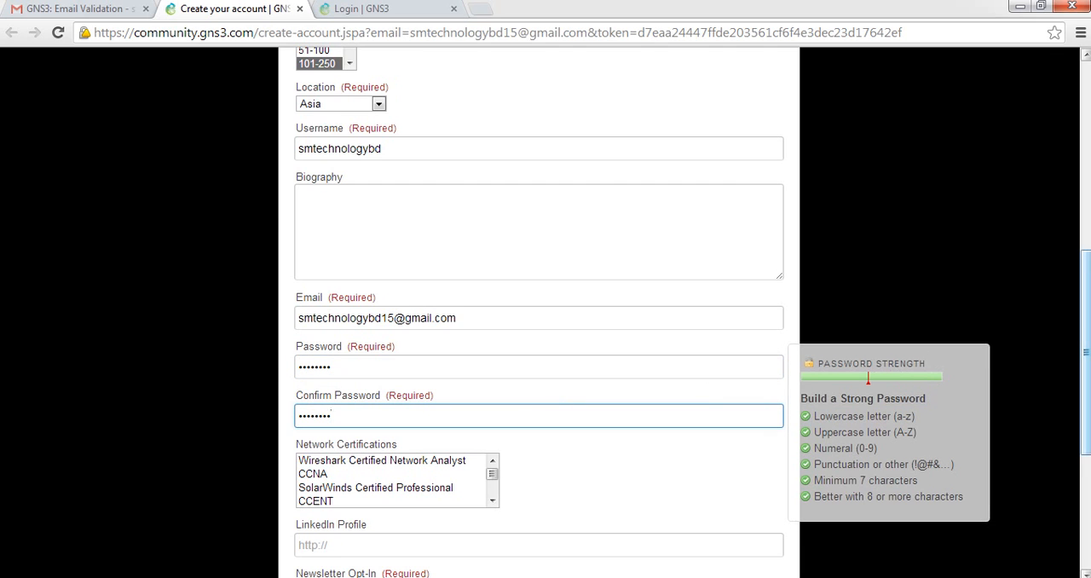
Choose CCNP as the network certification on the account creation form
{"action": "scroll", "coordinate": [1086, 358], "scroll_direction": "down", "scroll_amount": 2}
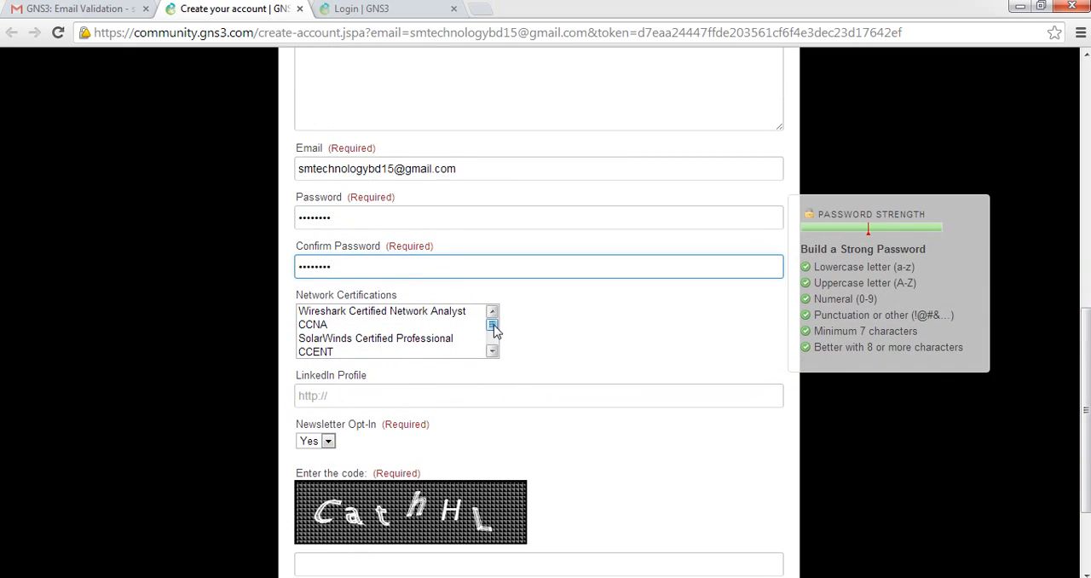
{"action": "left_click_drag", "start_coordinate": [495, 331], "coordinate": [494, 329]}
{"action": "left_click", "coordinate": [322, 332]}
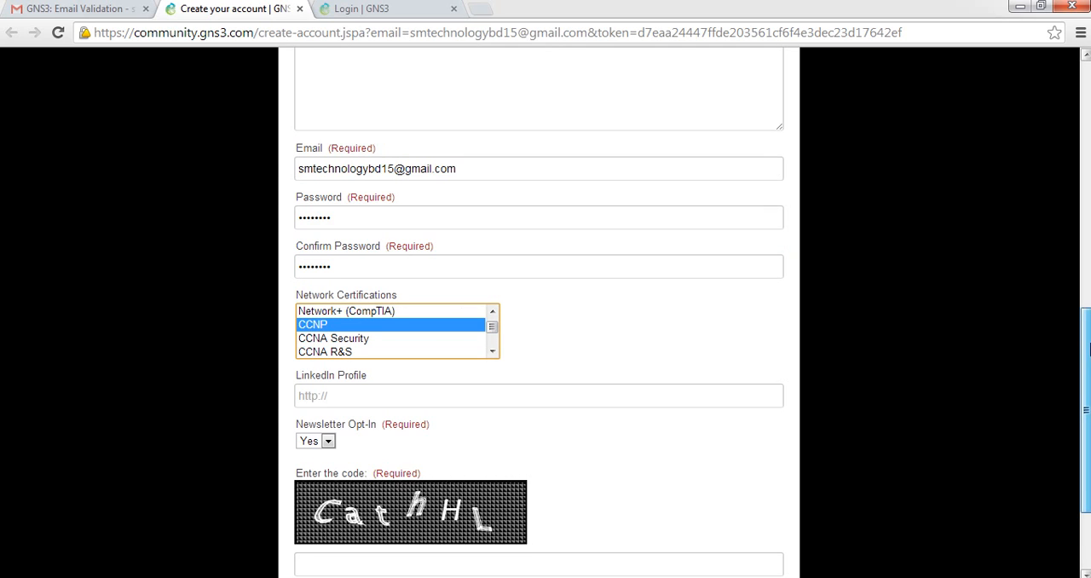
Enter the verification code shown in the captcha image and submit the form to create the account
{"action": "left_click_drag", "start_coordinate": [1088, 347], "coordinate": [1089, 404]}
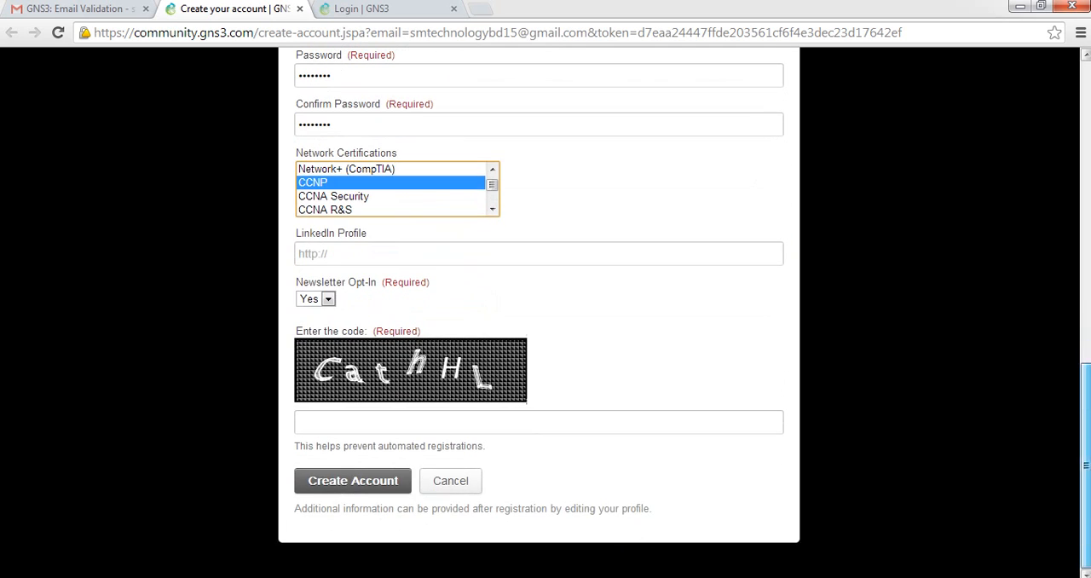
{"action": "left_click", "coordinate": [443, 427]}
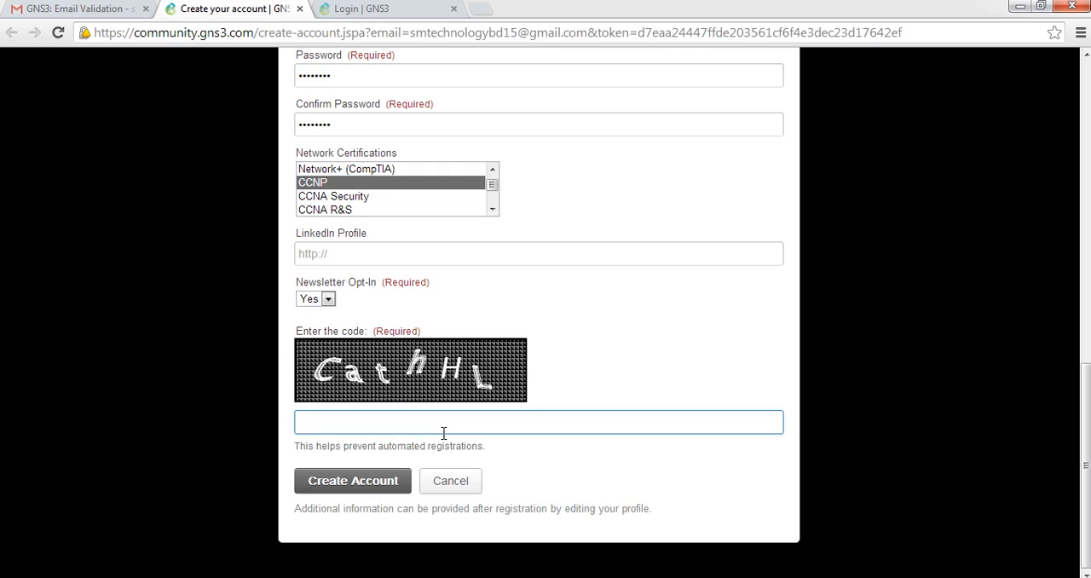
{"action": "type", "text": "CathHL"}
{"action": "left_click", "coordinate": [341, 495]}
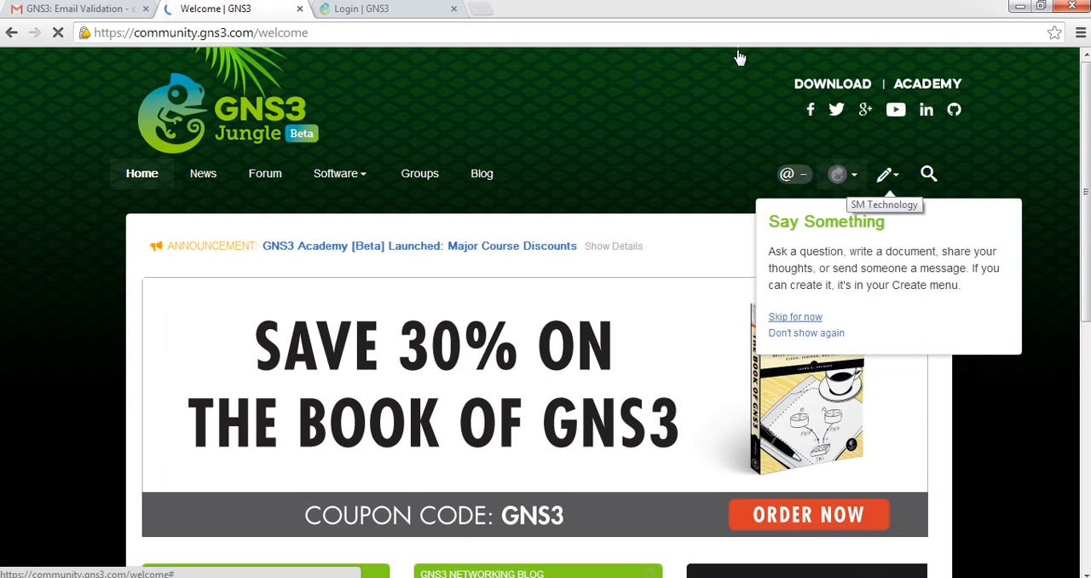
Dismiss the Say Something tip and look over the new account's profile menu on the welcome page
{"action": "left_click", "coordinate": [655, 139]}
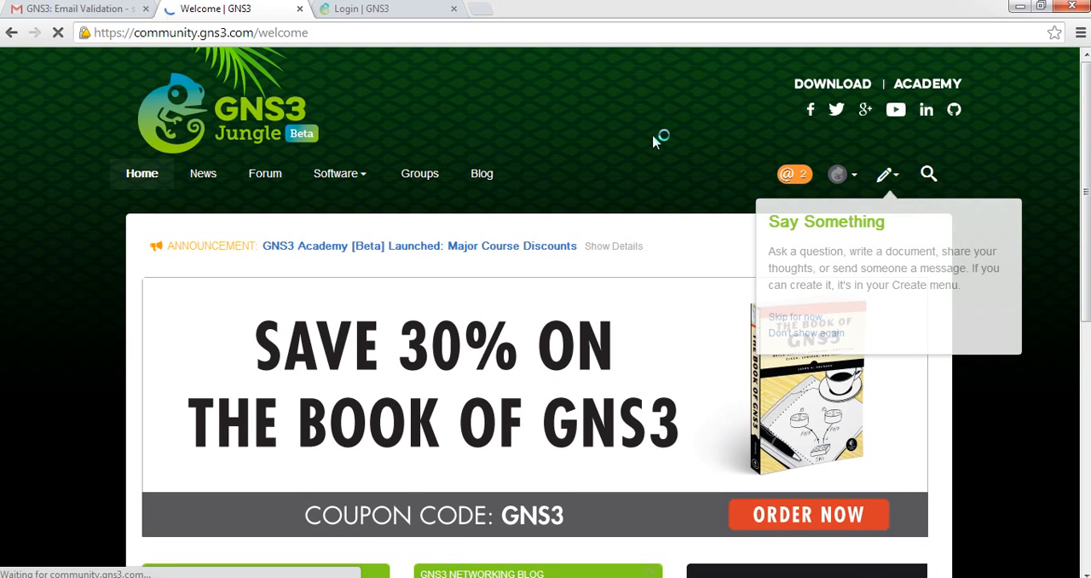
{"action": "left_click", "coordinate": [839, 176]}
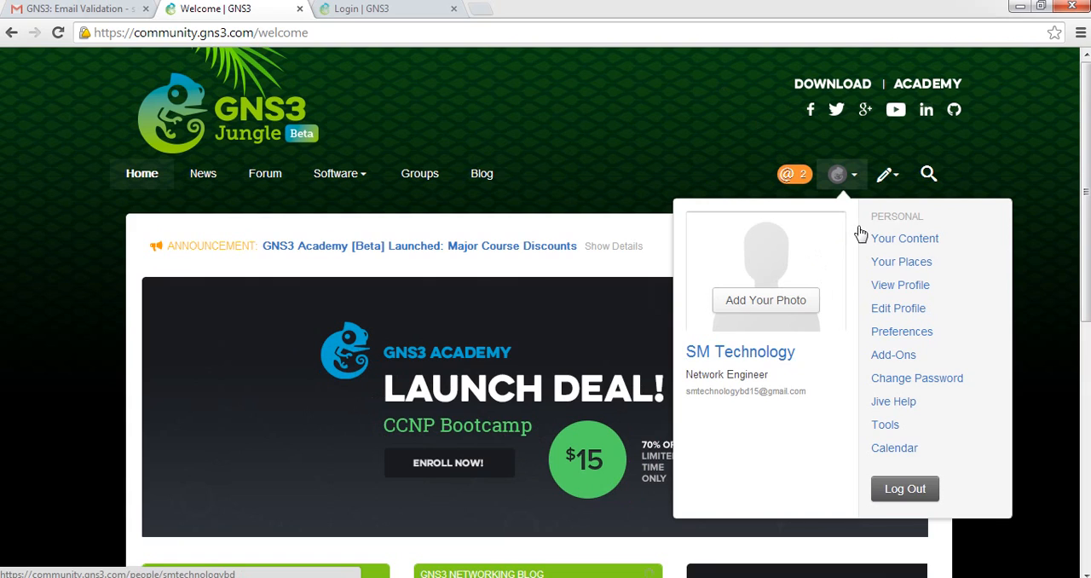
{"action": "left_click", "coordinate": [673, 146]}
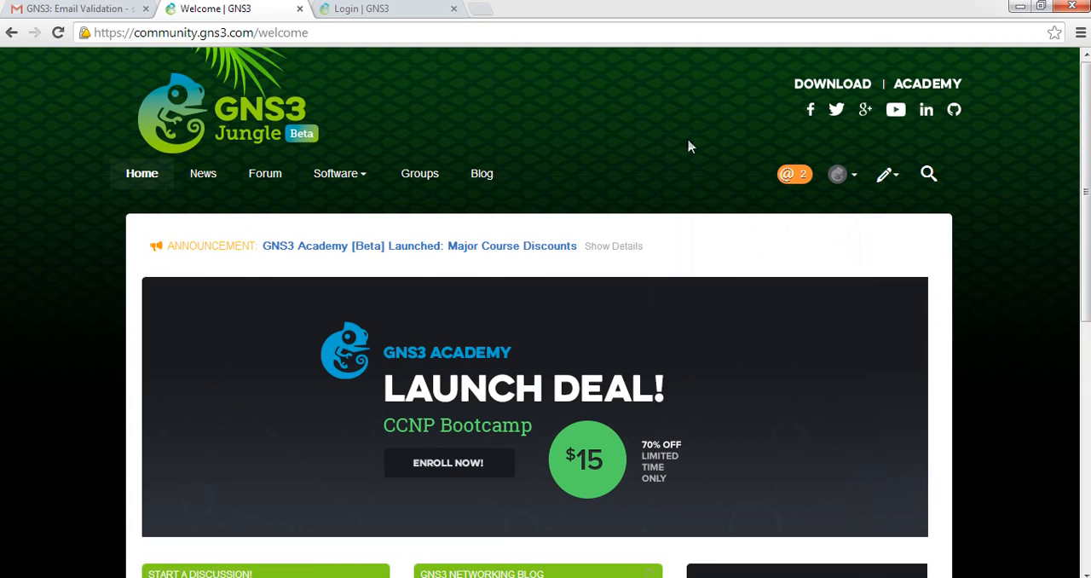
Download the Windows version 1.3.9 of GNS3 from the community download page and close the leftover Login page
{"action": "left_click", "coordinate": [812, 92]}
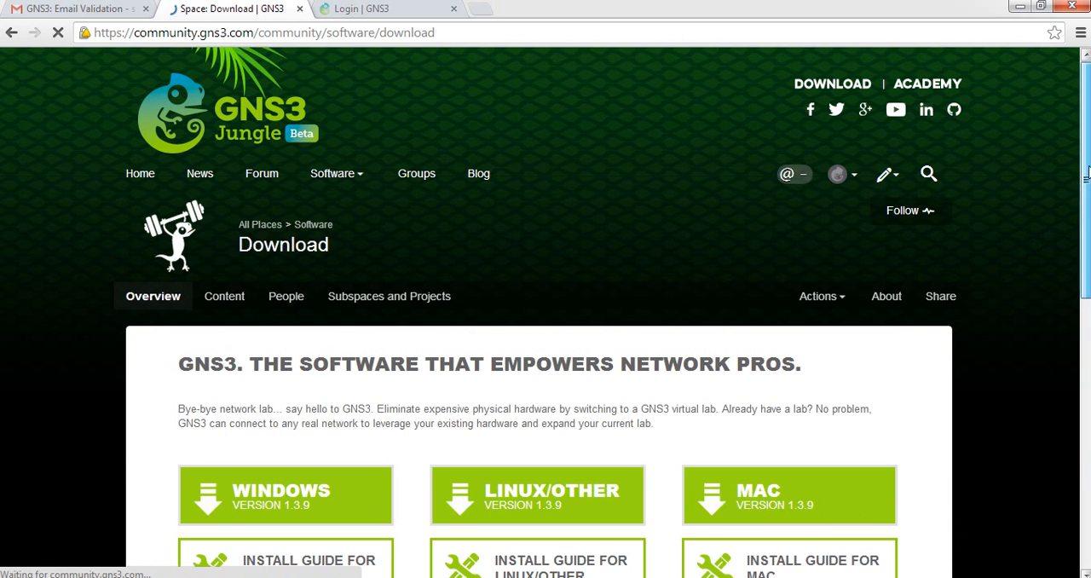
{"action": "scroll", "coordinate": [326, 386], "scroll_direction": "down", "scroll_amount": 2}
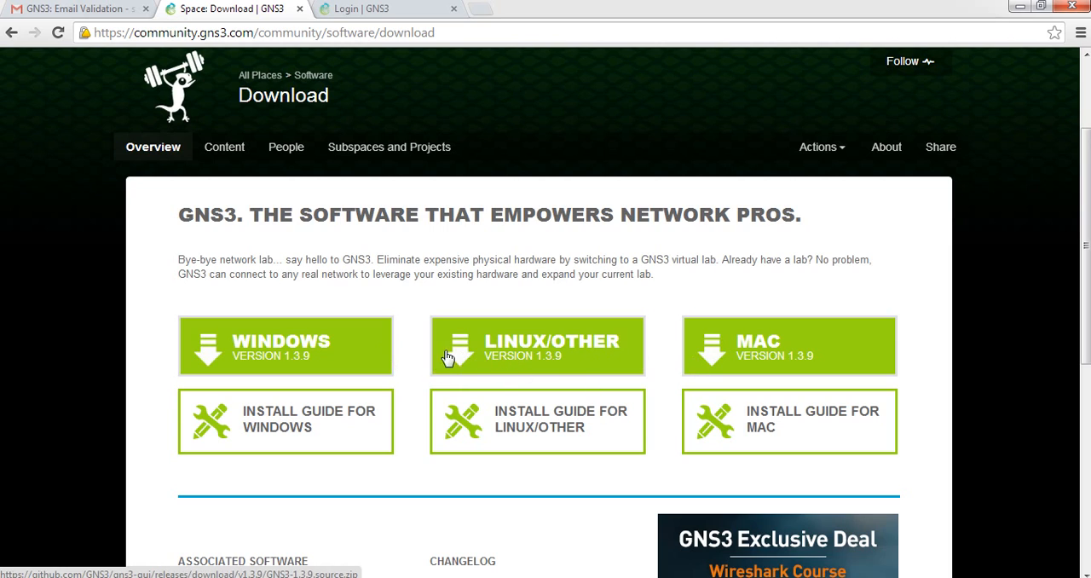
{"action": "left_click", "coordinate": [290, 356]}
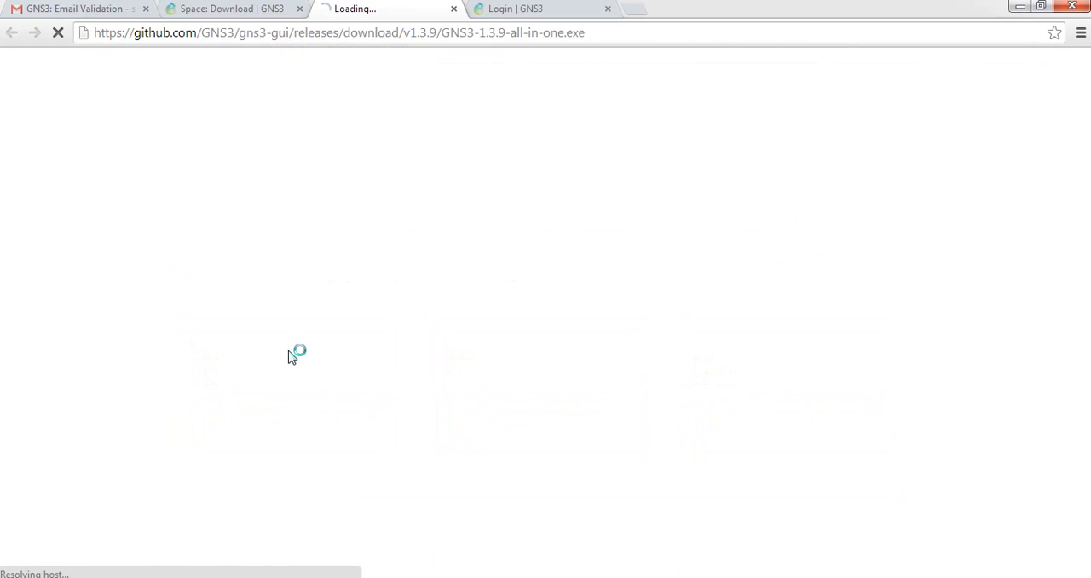
{"action": "left_click", "coordinate": [608, 9]}
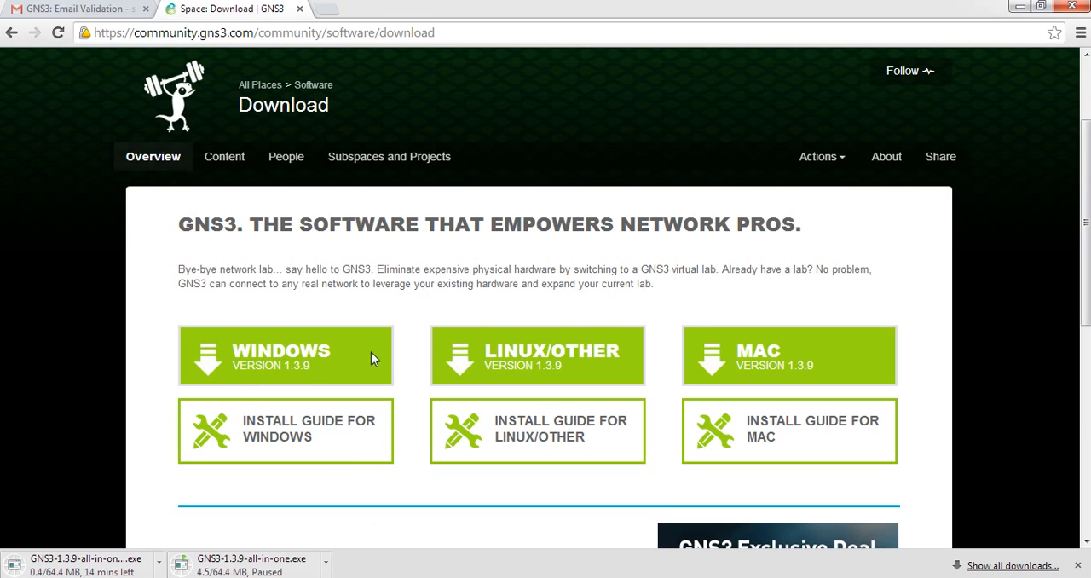
In the browser's download list, cancel and remove the paused GNS3-1.3.9-all-in-one.exe, and pause the GNS3-1.3.9-all-in-one (1).exe download
{"action": "left_click", "coordinate": [1080, 32]}
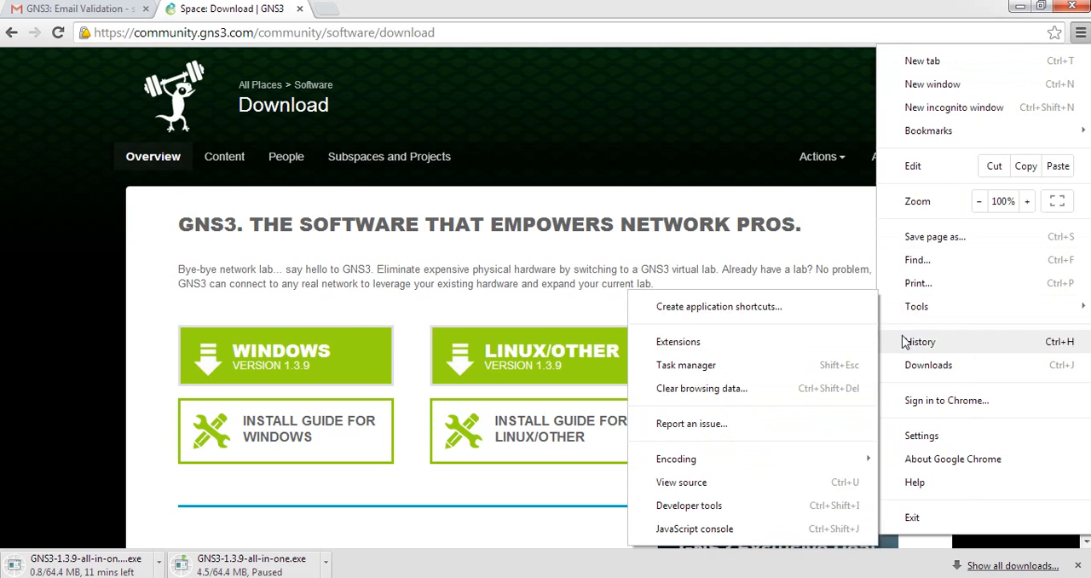
{"action": "left_click", "coordinate": [905, 374]}
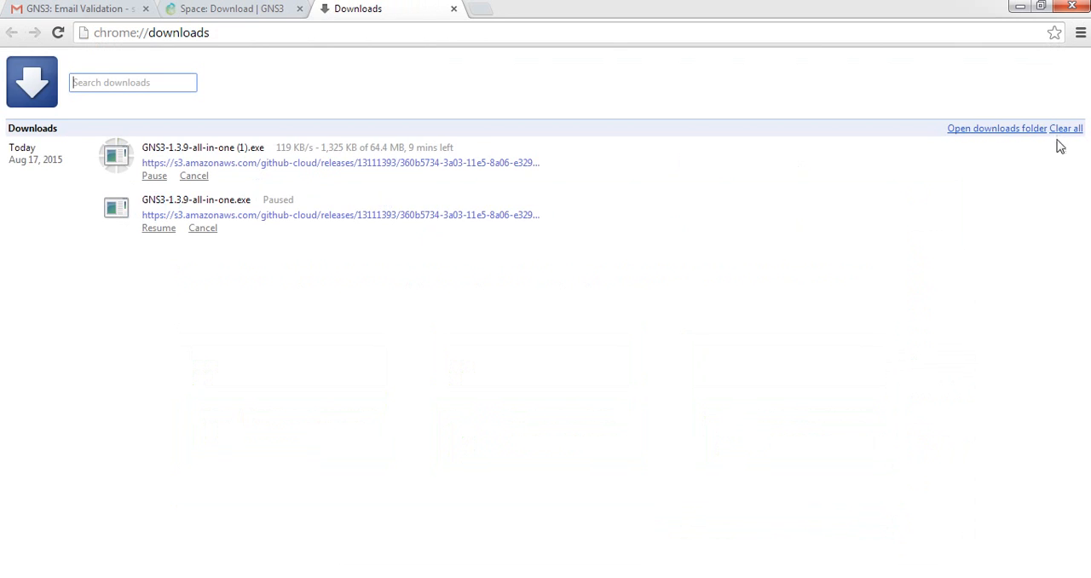
{"action": "left_click", "coordinate": [194, 229]}
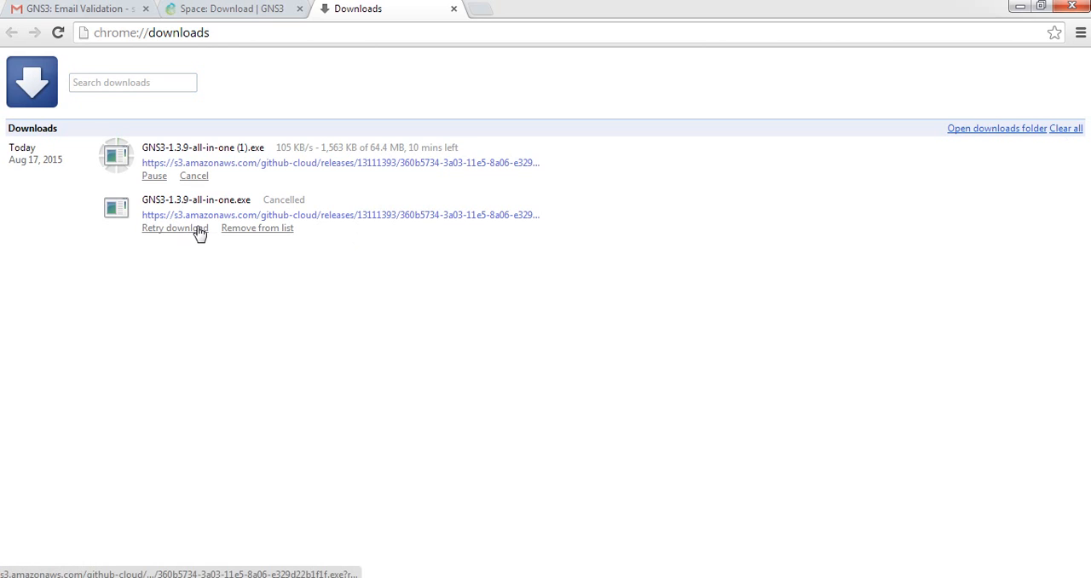
{"action": "left_click", "coordinate": [256, 228]}
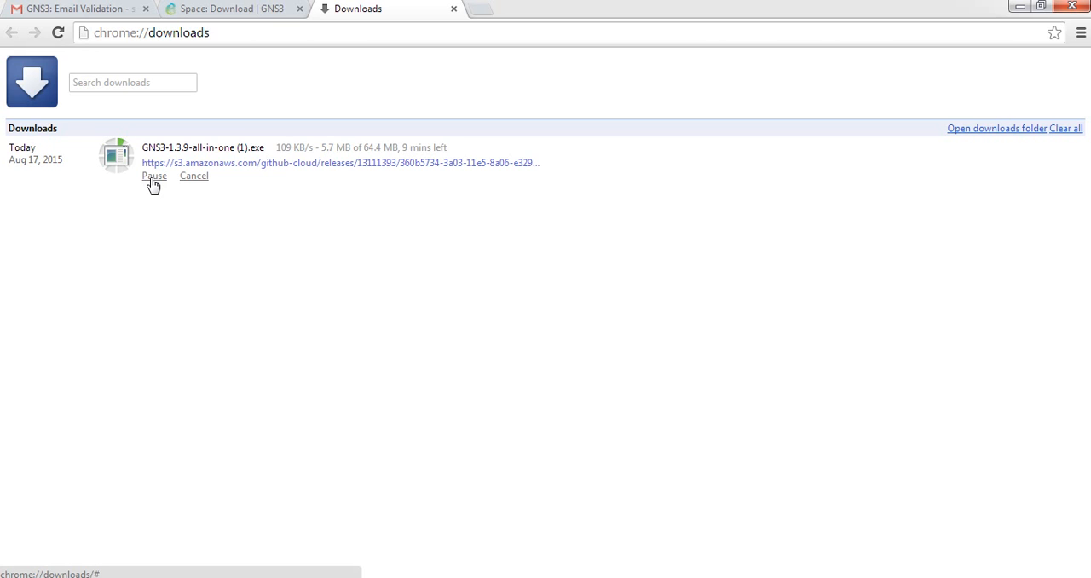
{"action": "left_click", "coordinate": [152, 179]}
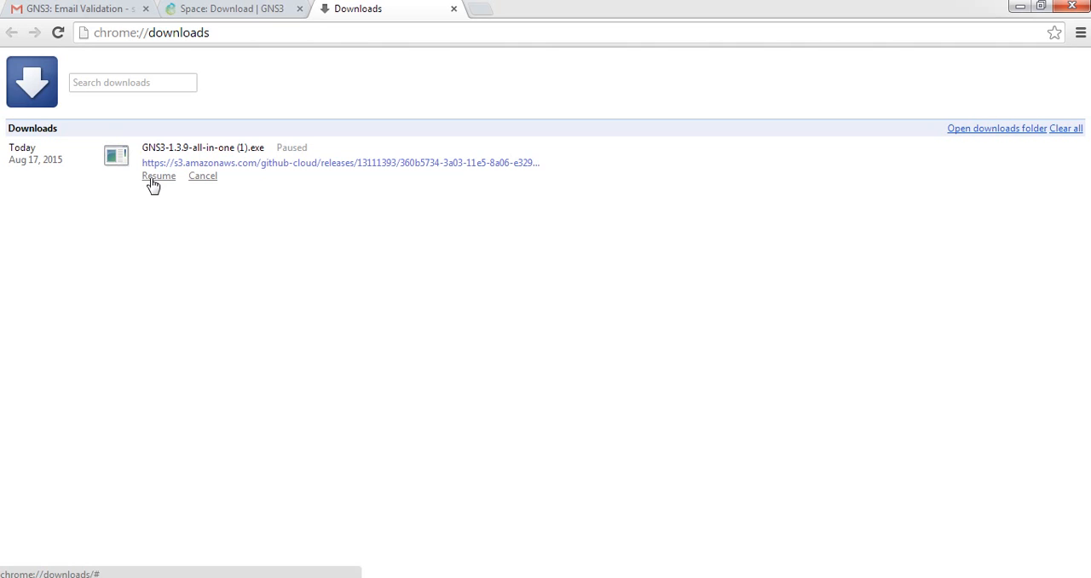
Minimize the open windows and run the GNS3-1.3.9-all-in-one installer from the desktop's GNS3 folder, keeping that folder window minimized
{"action": "left_click", "coordinate": [1019, 5]}
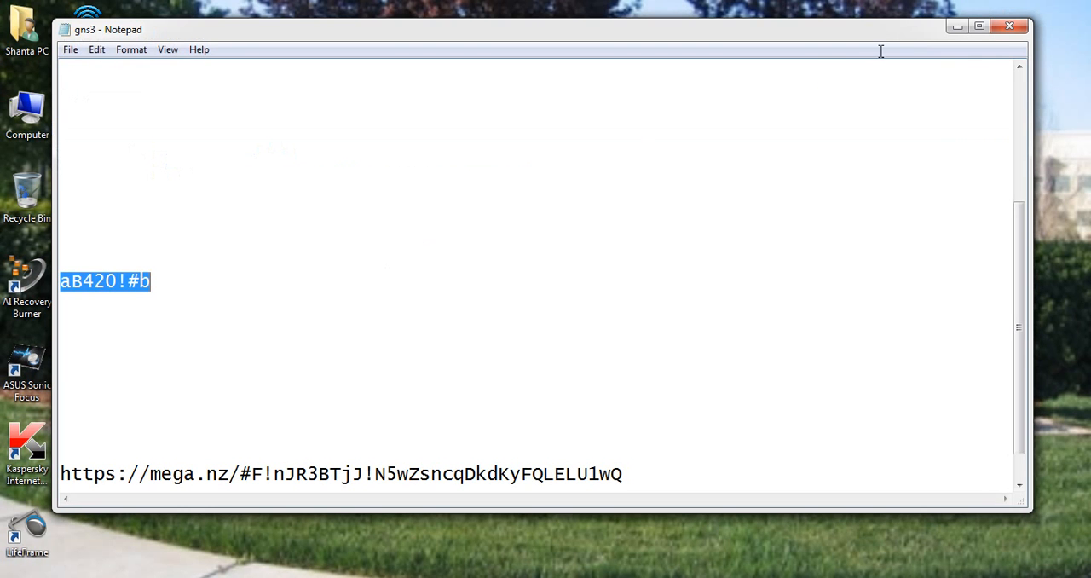
{"action": "left_click", "coordinate": [958, 26]}
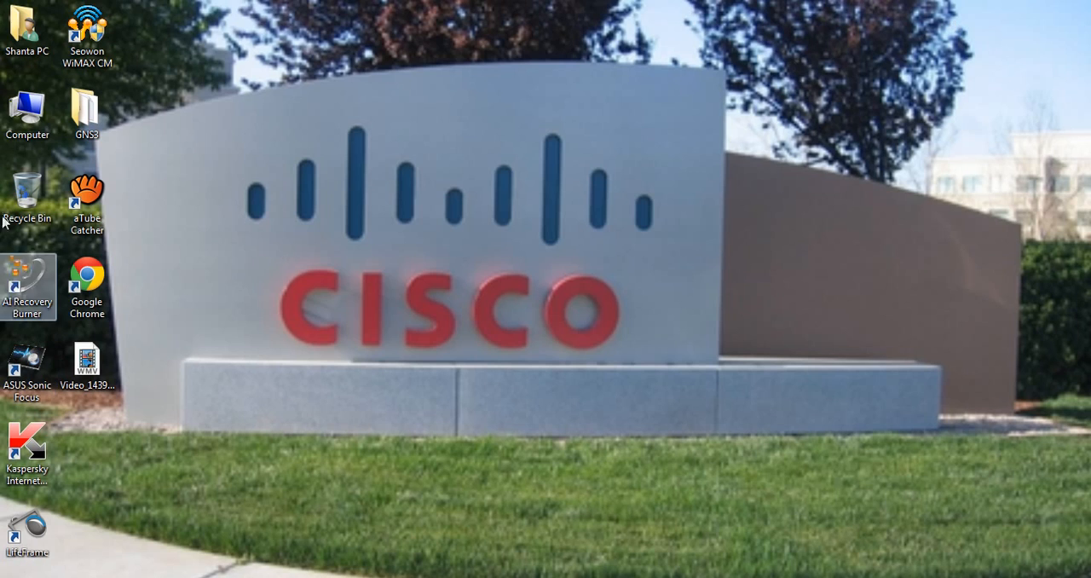
{"action": "left_click", "coordinate": [78, 132]}
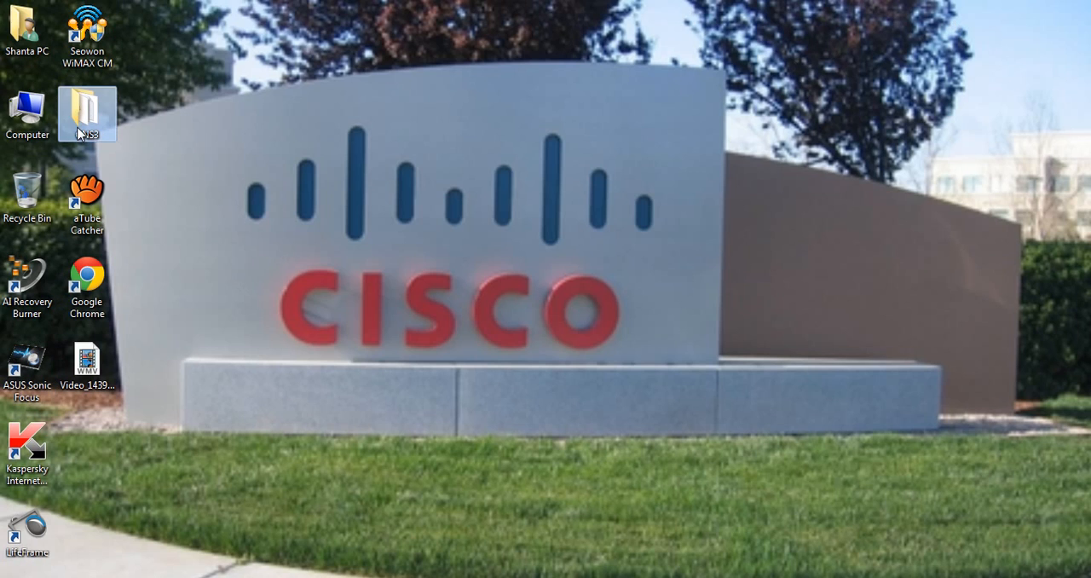
{"action": "double_click", "coordinate": [78, 133]}
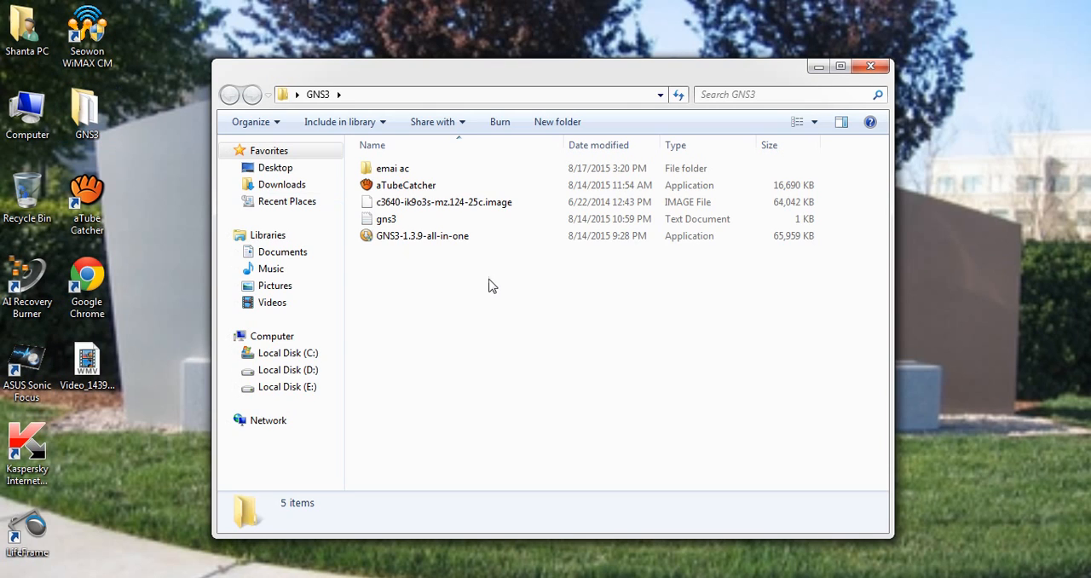
{"action": "left_click", "coordinate": [426, 238]}
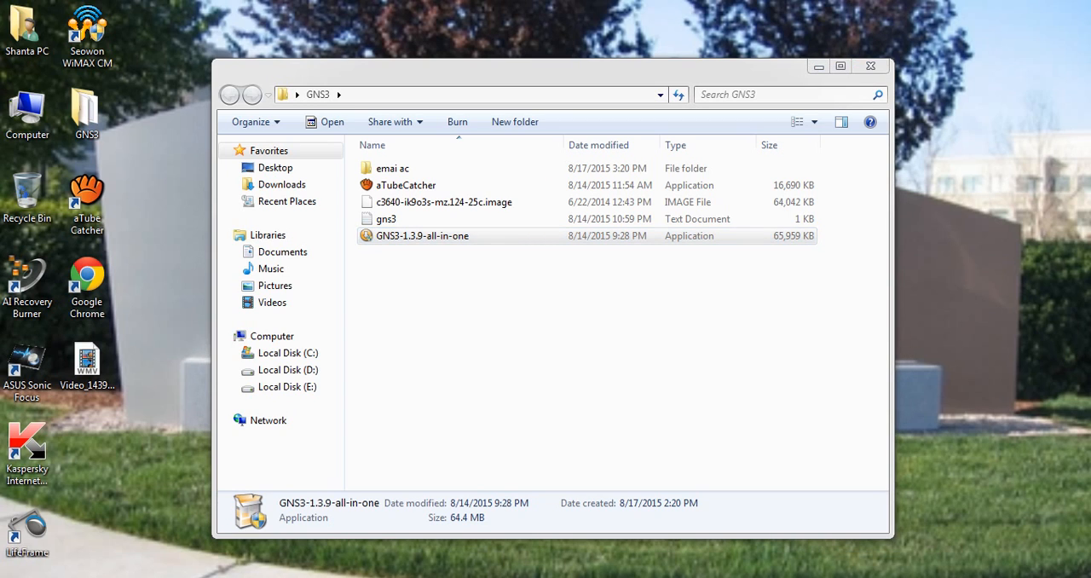
{"action": "left_click", "coordinate": [816, 68]}
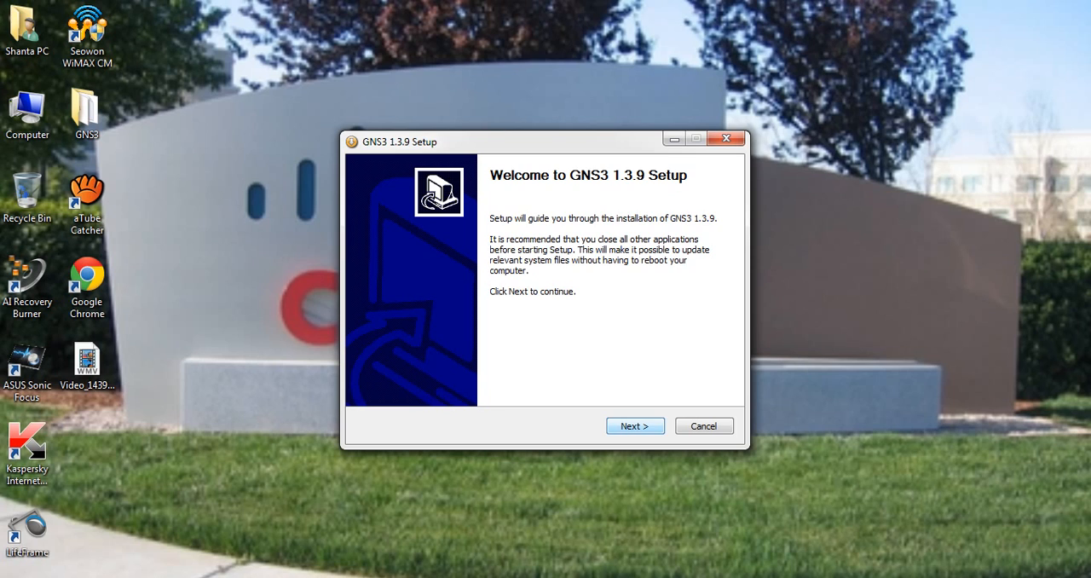
Start the GNS3 1.3.9 setup and accept the license agreement, continuing to the component selection
{"action": "key", "text": "Return"}
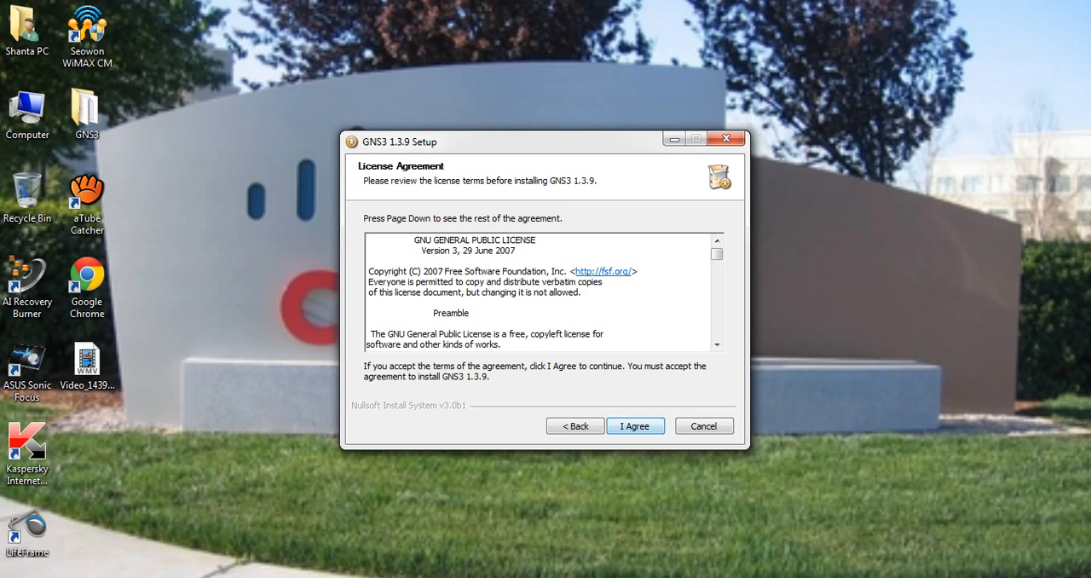
{"action": "key", "text": "Return"}
{"action": "key", "text": "Return"}
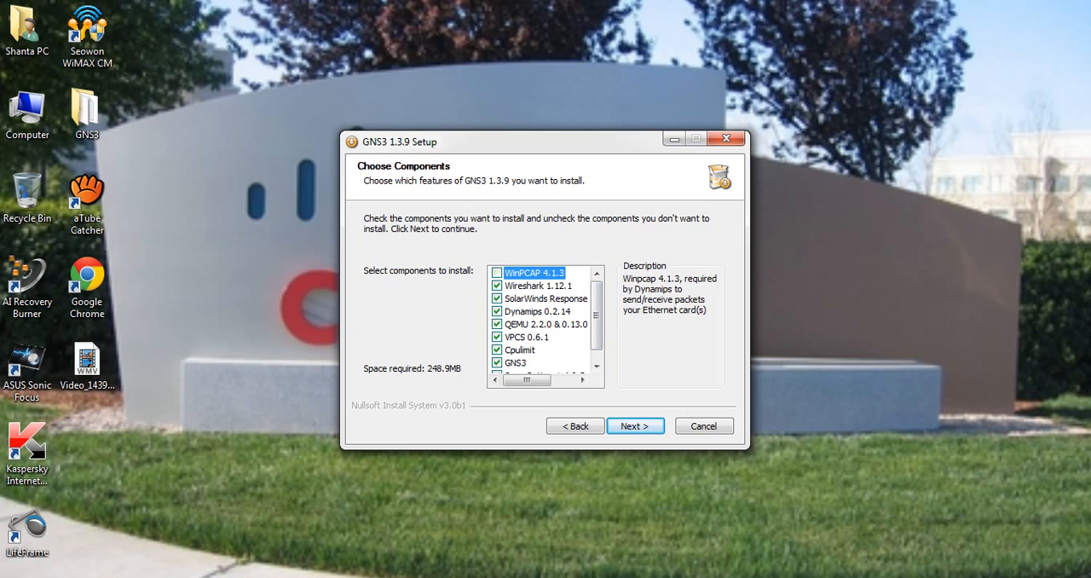
Exclude WinPCAP 4.1.3, Wireshark 1.12.1 and SolarWinds Response from the components, and install GNS3 into C:\Program Files\GNS3
{"action": "left_click", "coordinate": [497, 286]}
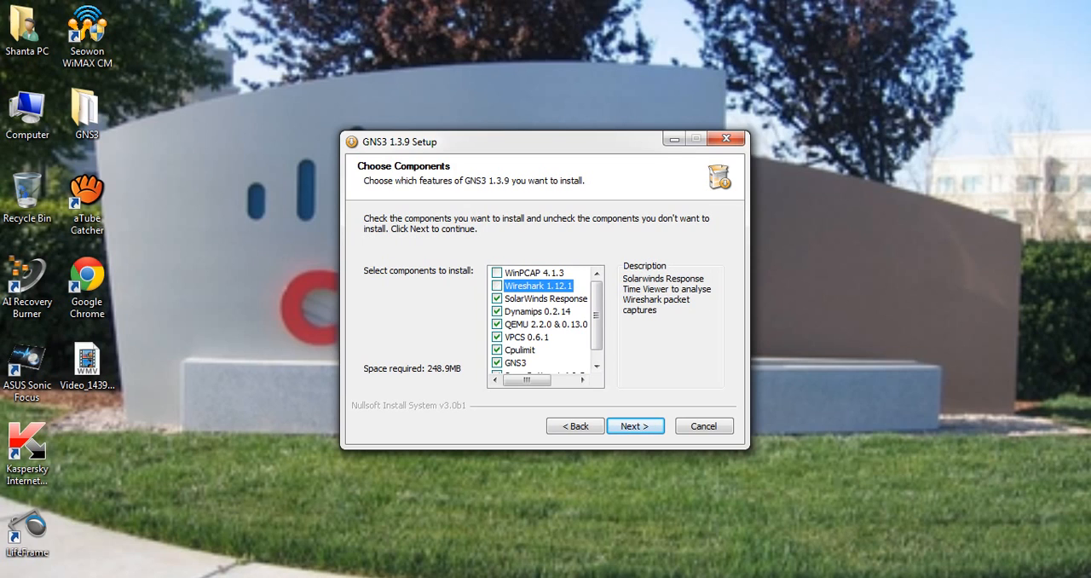
{"action": "left_click", "coordinate": [497, 298]}
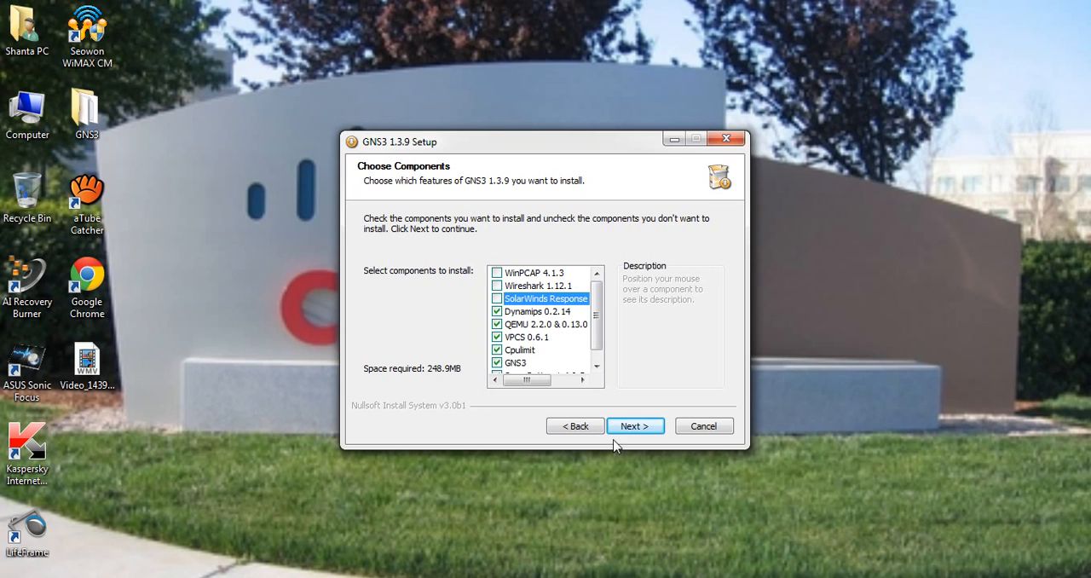
{"action": "left_click", "coordinate": [649, 434]}
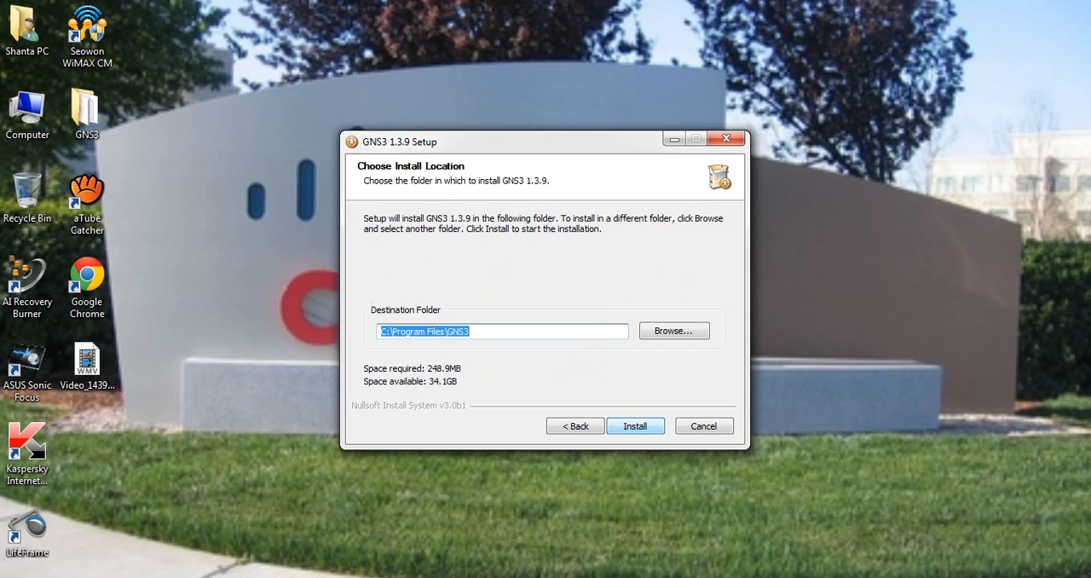
{"action": "left_click", "coordinate": [635, 425]}
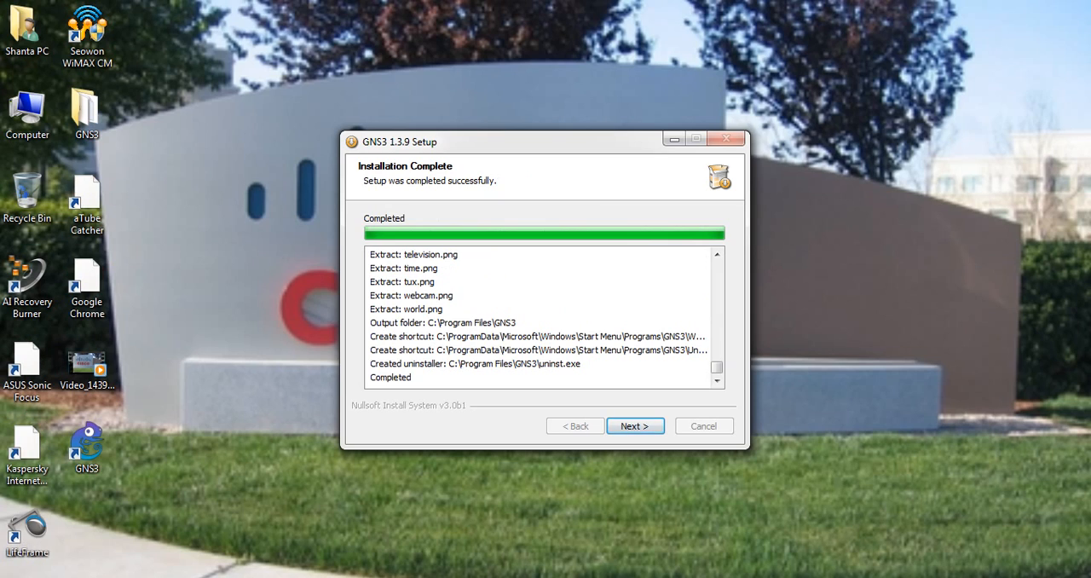
Finish the setup without the free Solarwinds Standard Toolset license and without starting GNS3, and close the thank-you web page
{"action": "key", "text": "Return"}
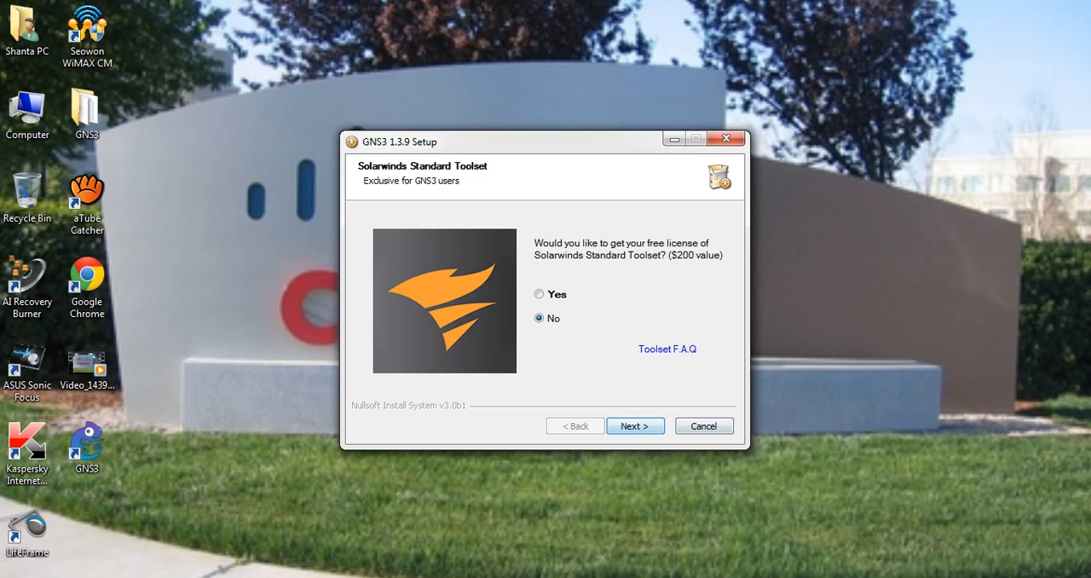
{"action": "key", "text": "Return"}
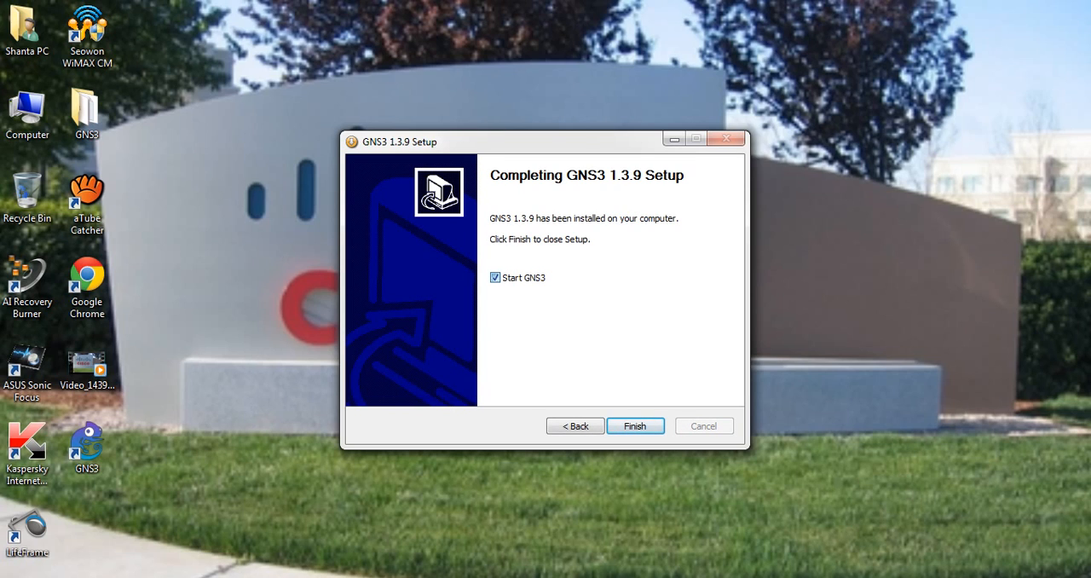
{"action": "left_click", "coordinate": [495, 278]}
{"action": "key", "text": "Return"}
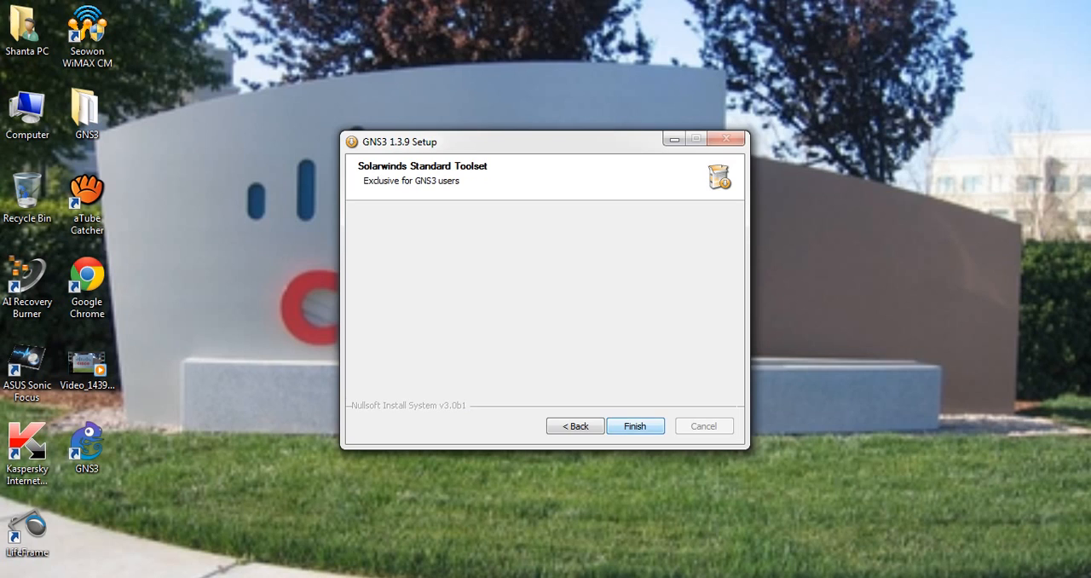
{"action": "key", "text": "Return"}
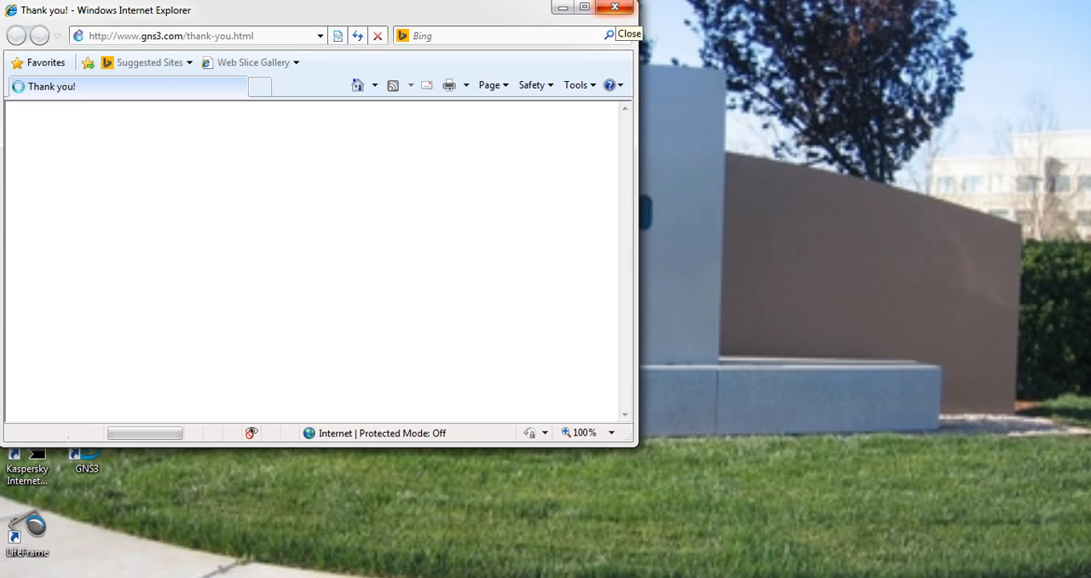
{"action": "left_click", "coordinate": [614, 8]}
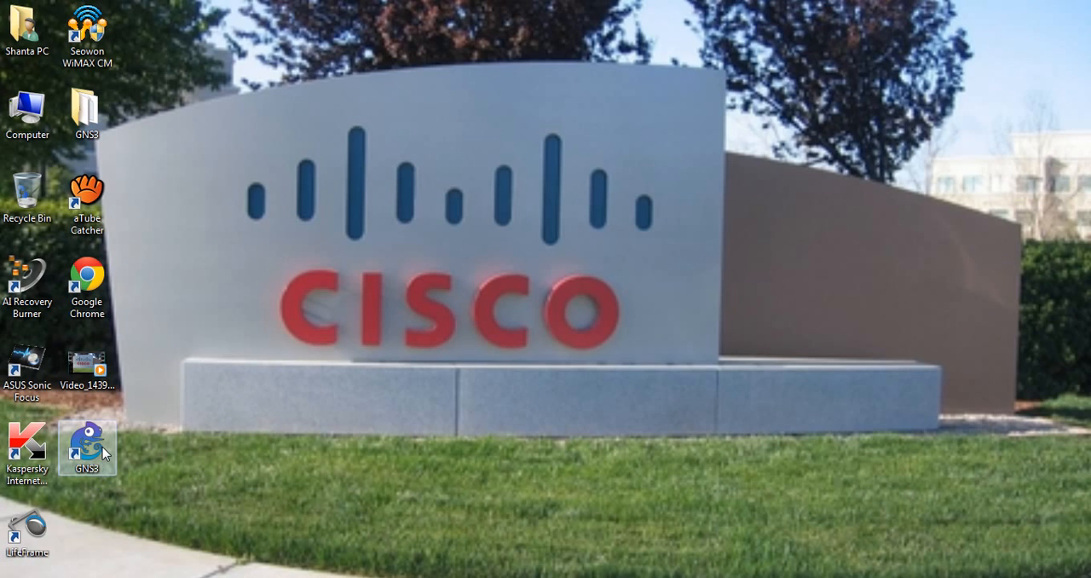
Launch GNS3 from the desktop and close the Getting started window so that it is not shown again
{"action": "left_click", "coordinate": [102, 446]}
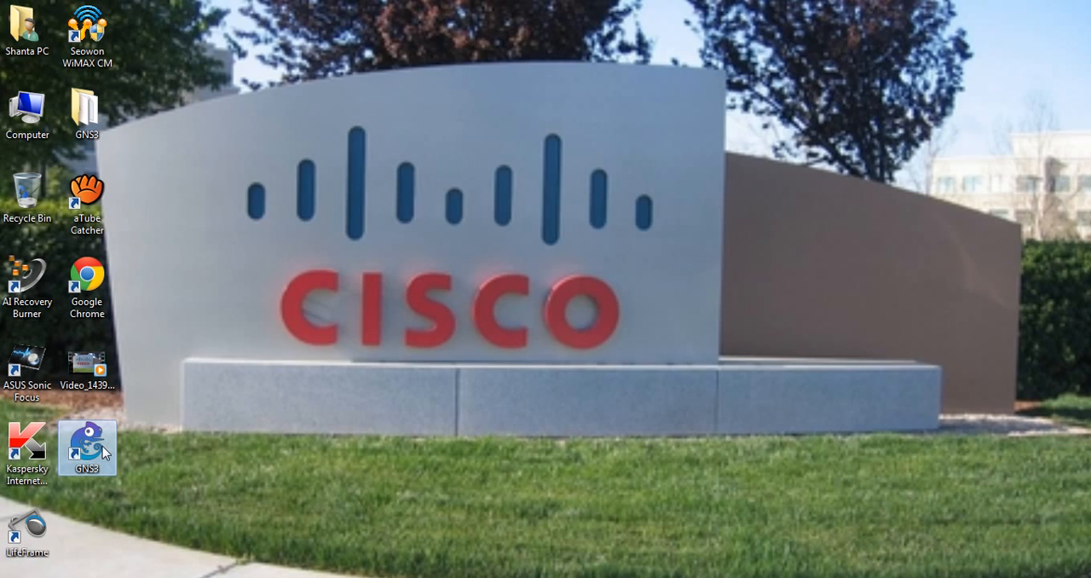
{"action": "left_click", "coordinate": [175, 435]}
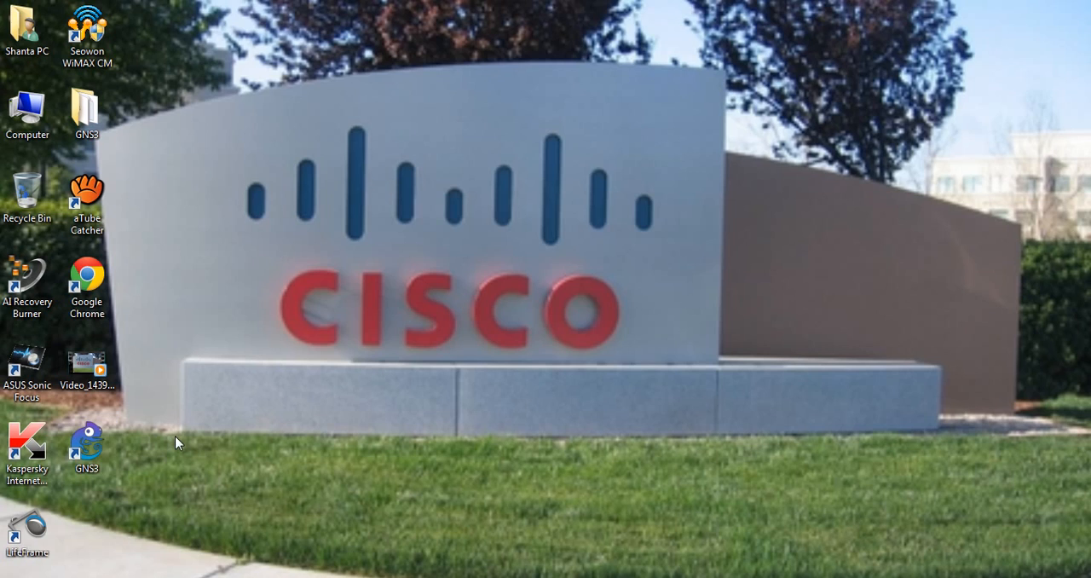
{"action": "double_click", "coordinate": [89, 450]}
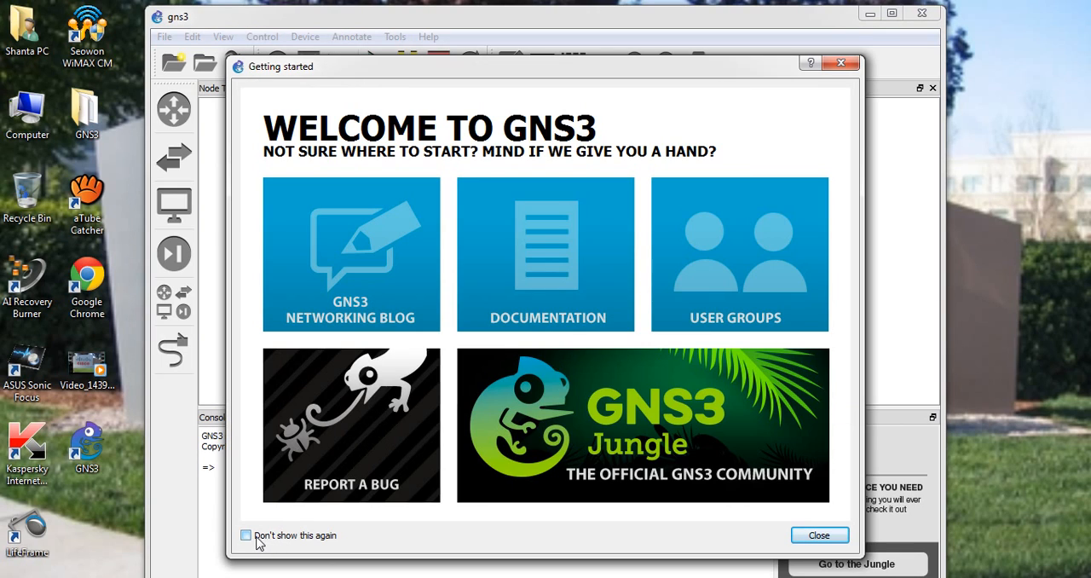
{"action": "left_click", "coordinate": [256, 537]}
{"action": "left_click", "coordinate": [817, 535]}
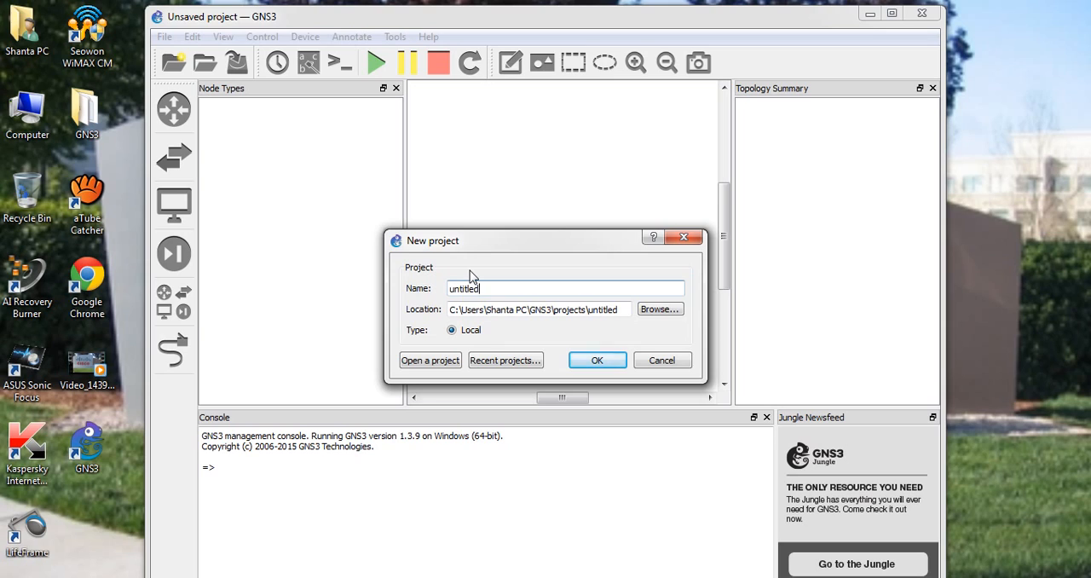
Name the new project RIP_Topology
{"action": "left_click_drag", "start_coordinate": [486, 291], "coordinate": [452, 291]}
{"action": "type", "text": "RIP_Topology"}
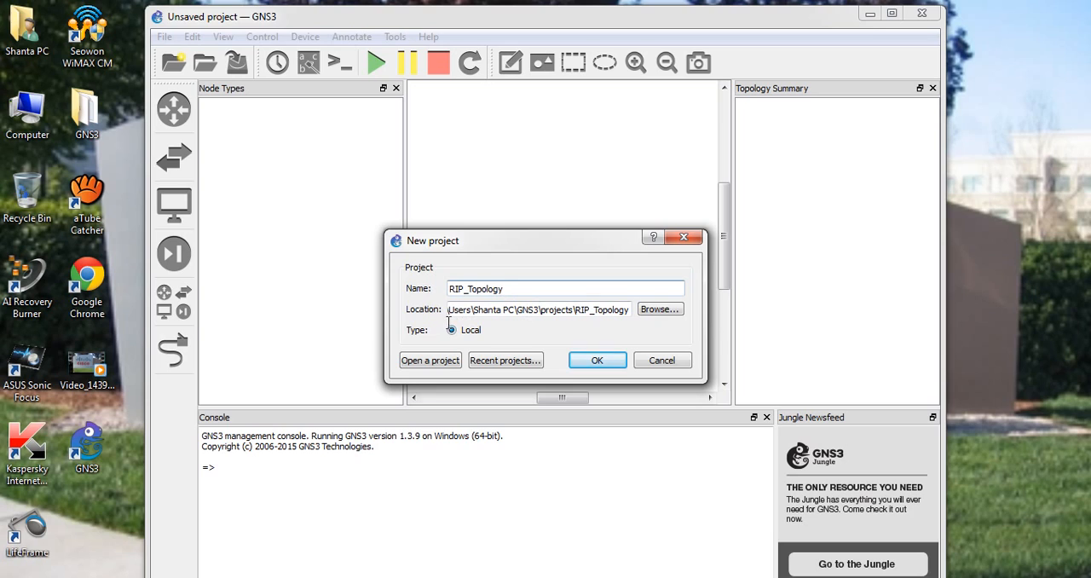
Browse for the project's location and add a folder with the default name inside the projects folder
{"action": "left_click", "coordinate": [650, 316]}
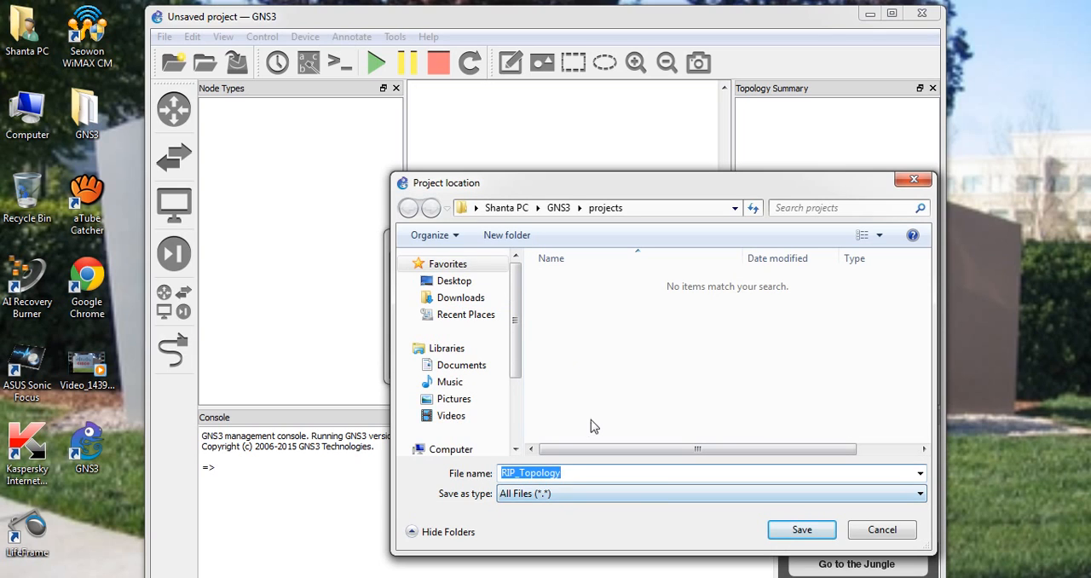
{"action": "left_click", "coordinate": [520, 234]}
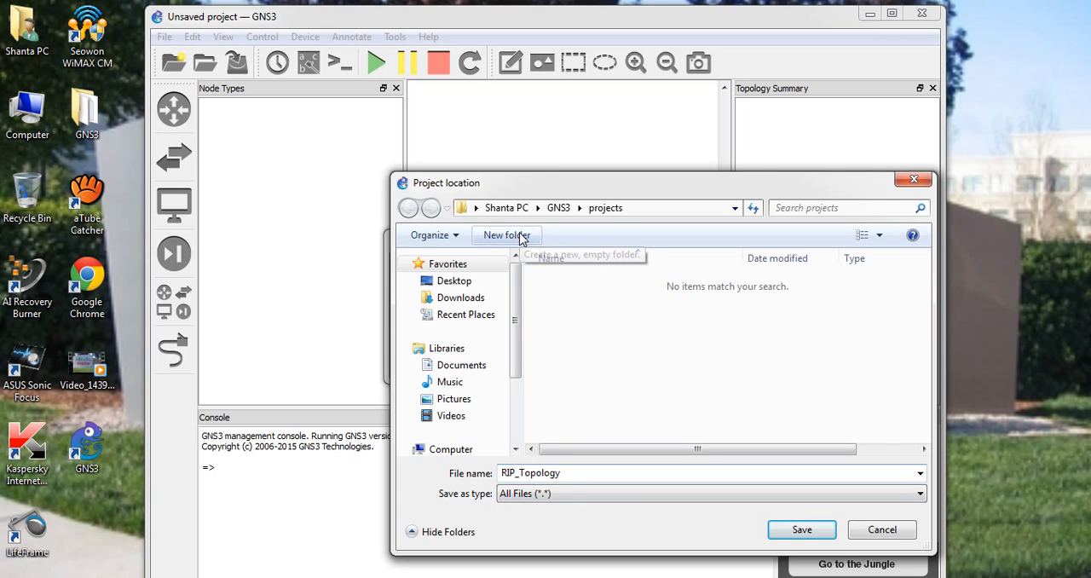
{"action": "left_click", "coordinate": [627, 391]}
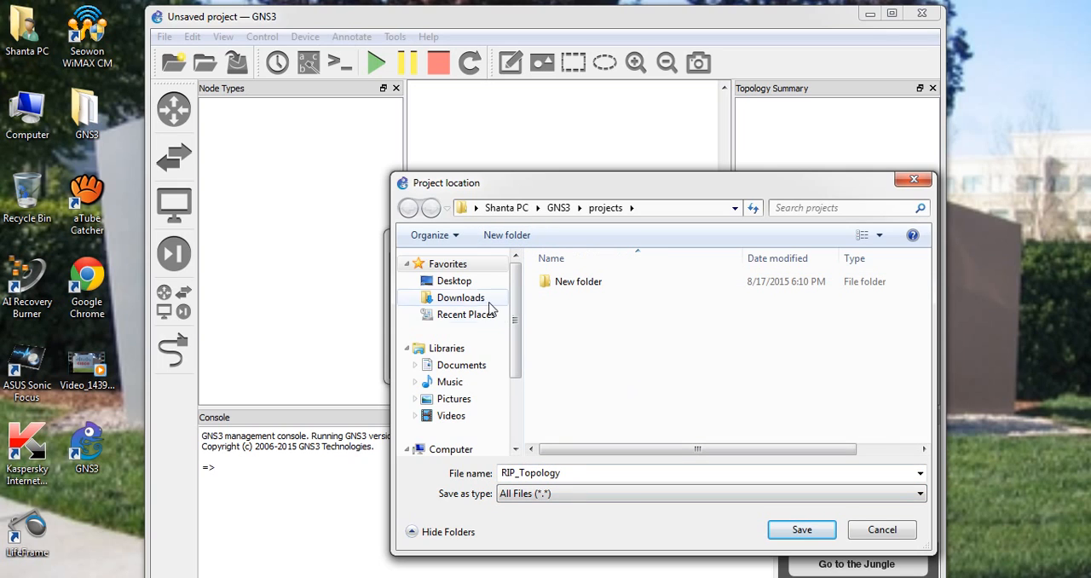
Switch the project location to the Desktop and create a folder named GNS3_Project there
{"action": "left_click", "coordinate": [463, 287]}
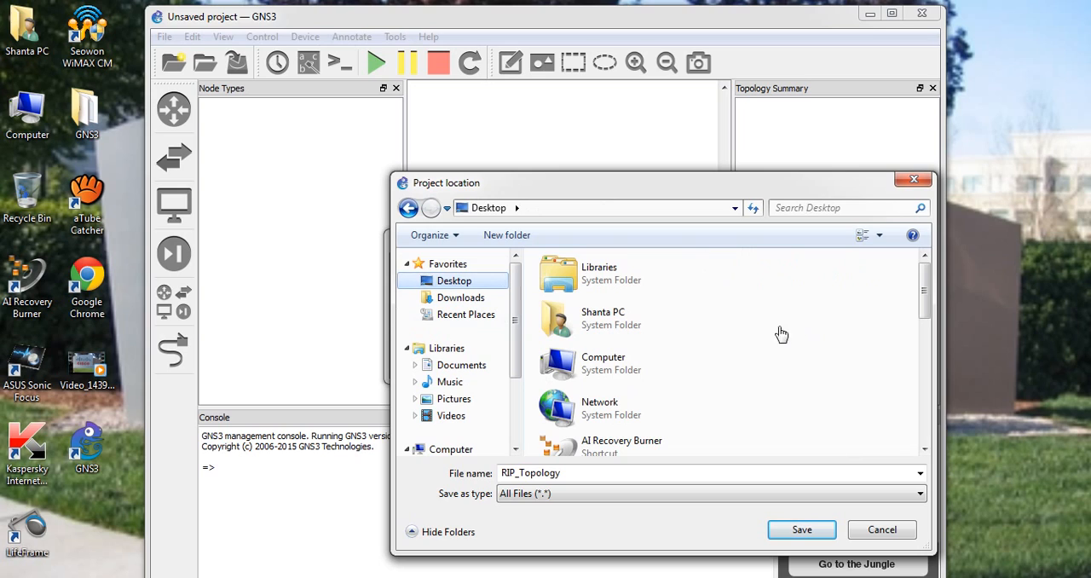
{"action": "left_click", "coordinate": [505, 235]}
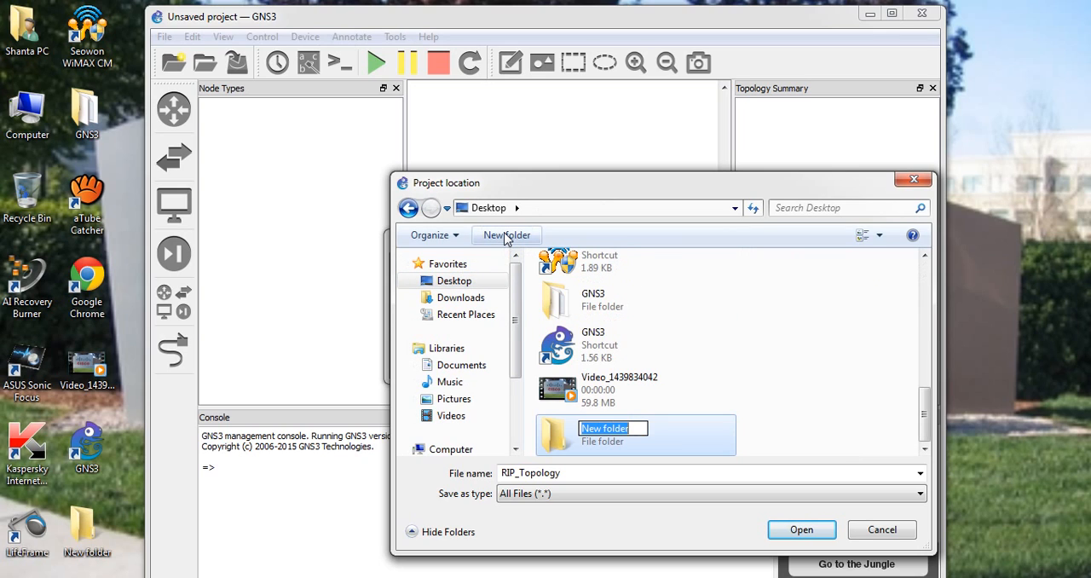
{"action": "type", "text": "GNS"}
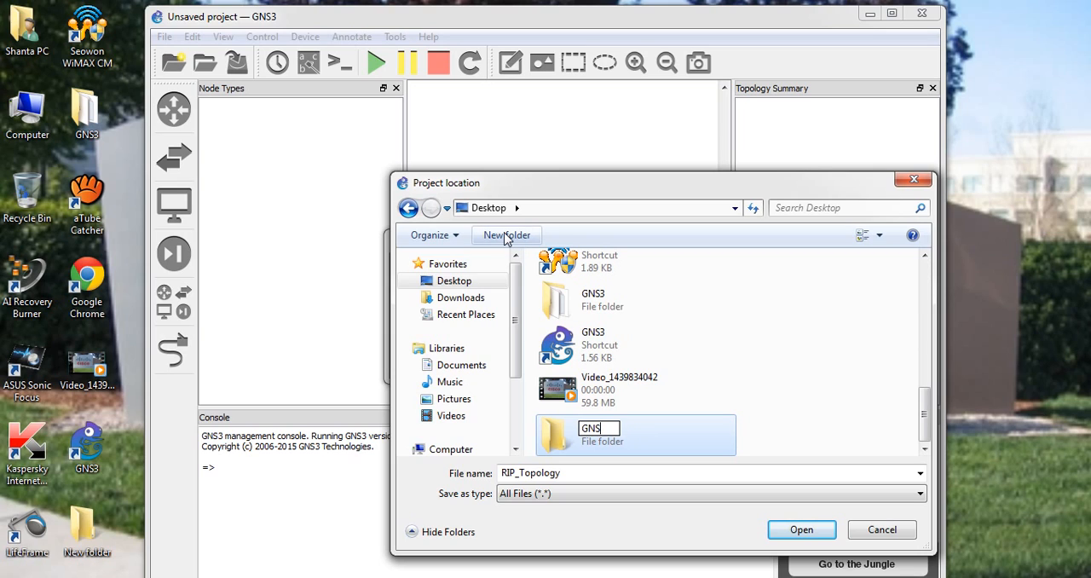
{"action": "type", "text": "3_"}
{"action": "type", "text": "Project"}
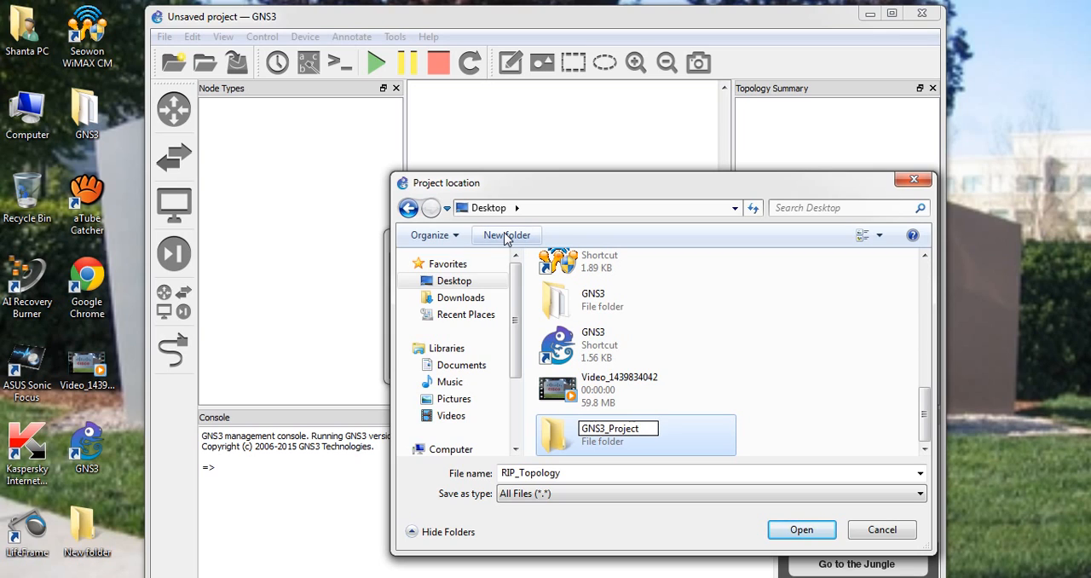
{"action": "left_click", "coordinate": [767, 391]}
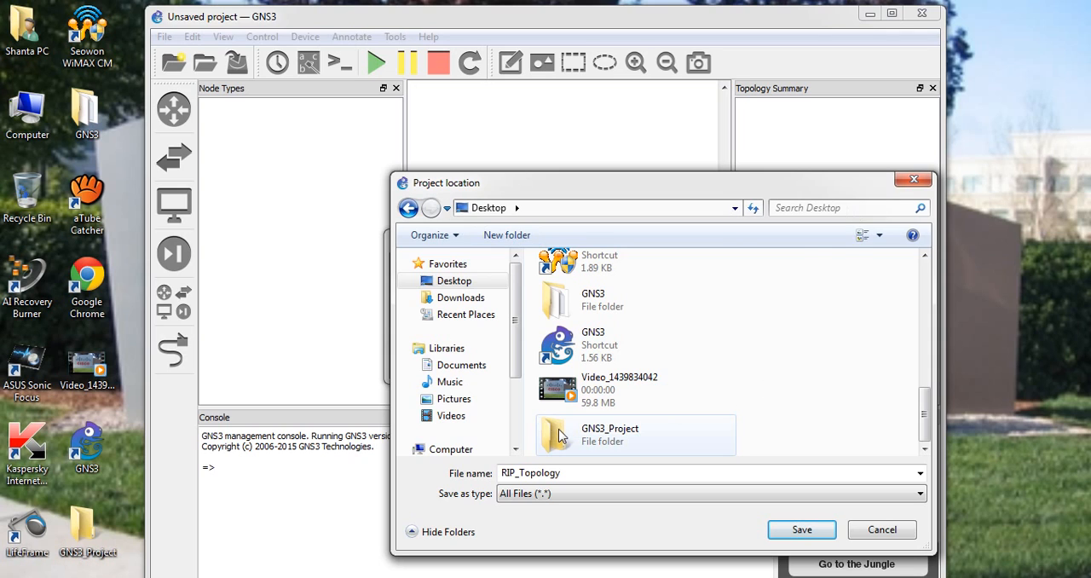
Set the project location to RIP_Topology inside the GNS3_Project folder and create the project
{"action": "double_click", "coordinate": [561, 436]}
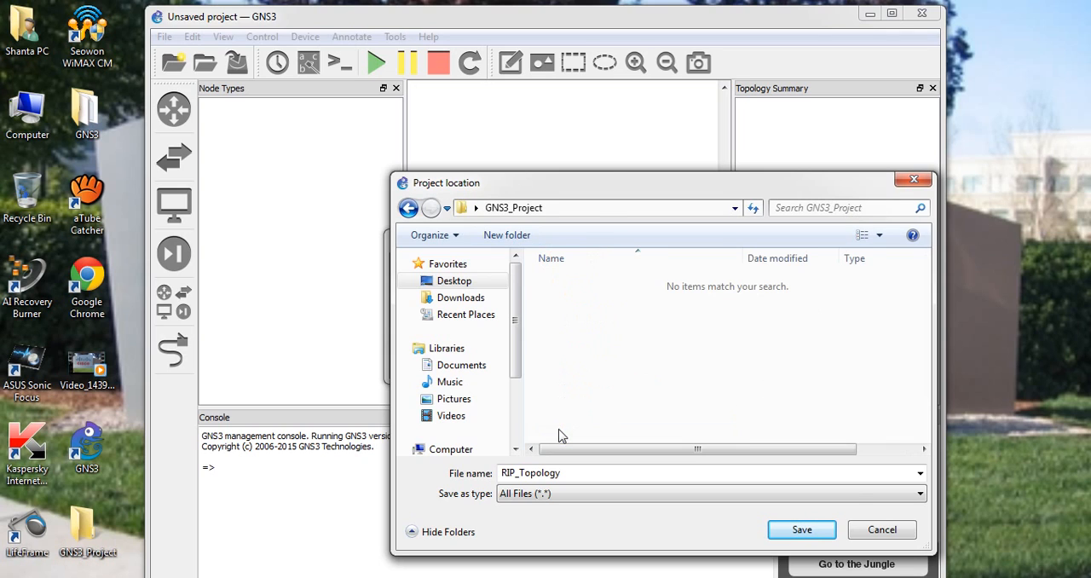
{"action": "left_click", "coordinate": [802, 532]}
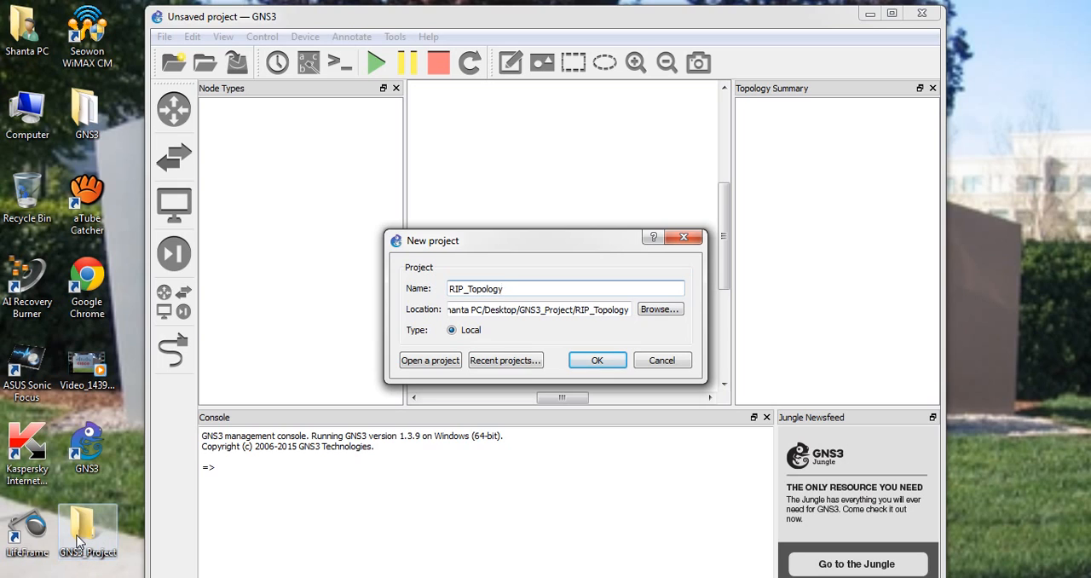
{"action": "left_click", "coordinate": [590, 362]}
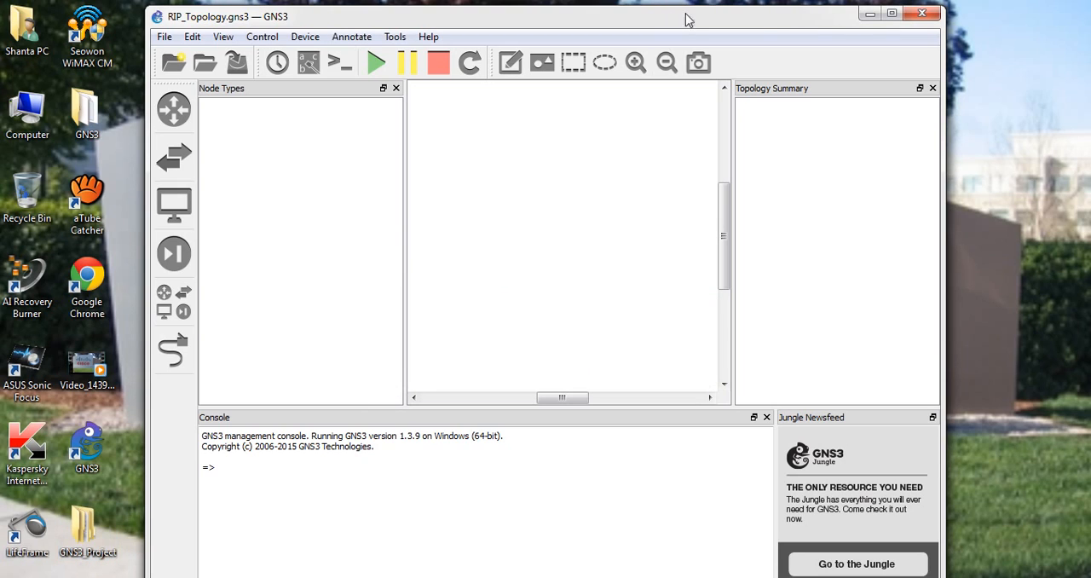
Enlarge the workspace by maximizing the GNS3 window, narrowing the Node Types pane and closing the Console
{"action": "left_click", "coordinate": [892, 15]}
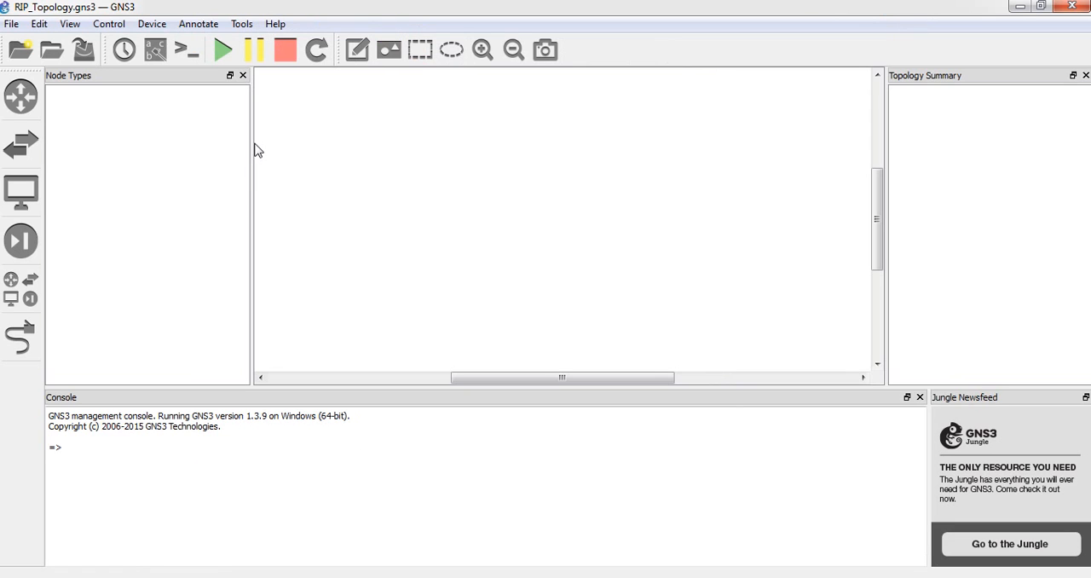
{"action": "left_click_drag", "start_coordinate": [250, 142], "coordinate": [149, 145]}
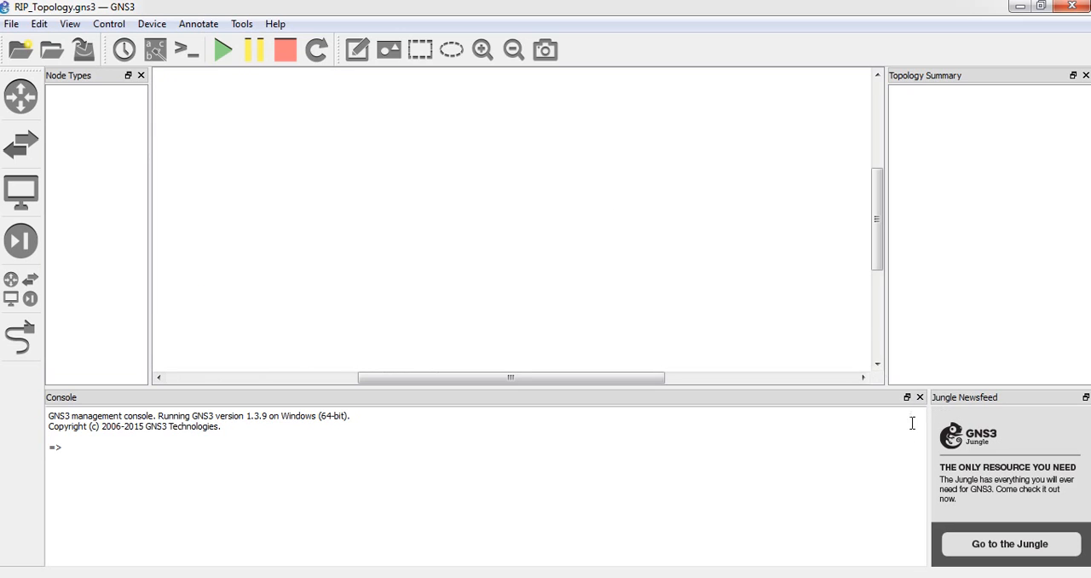
{"action": "left_click", "coordinate": [920, 397]}
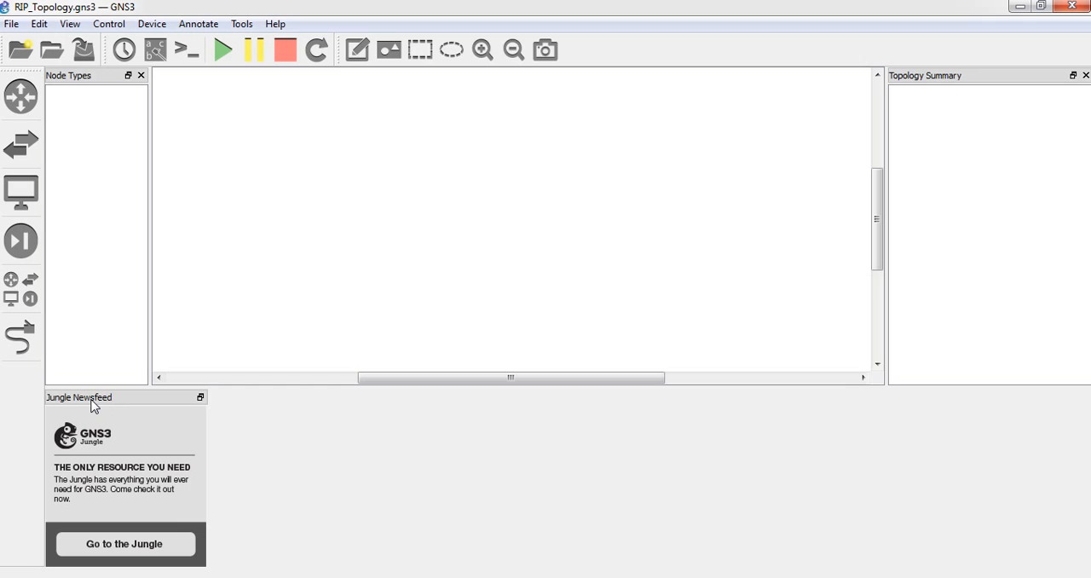
Dock the Jungle Newsfeed pane below the Topology Summary and browse the available routers
{"action": "left_click_drag", "start_coordinate": [92, 406], "coordinate": [400, 434]}
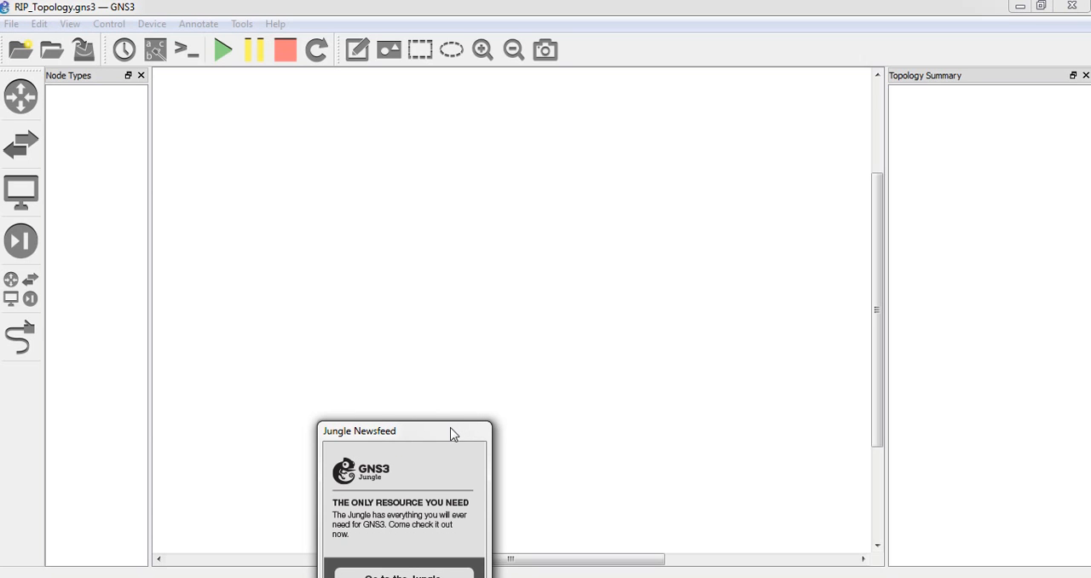
{"action": "left_click_drag", "start_coordinate": [447, 436], "coordinate": [1089, 500]}
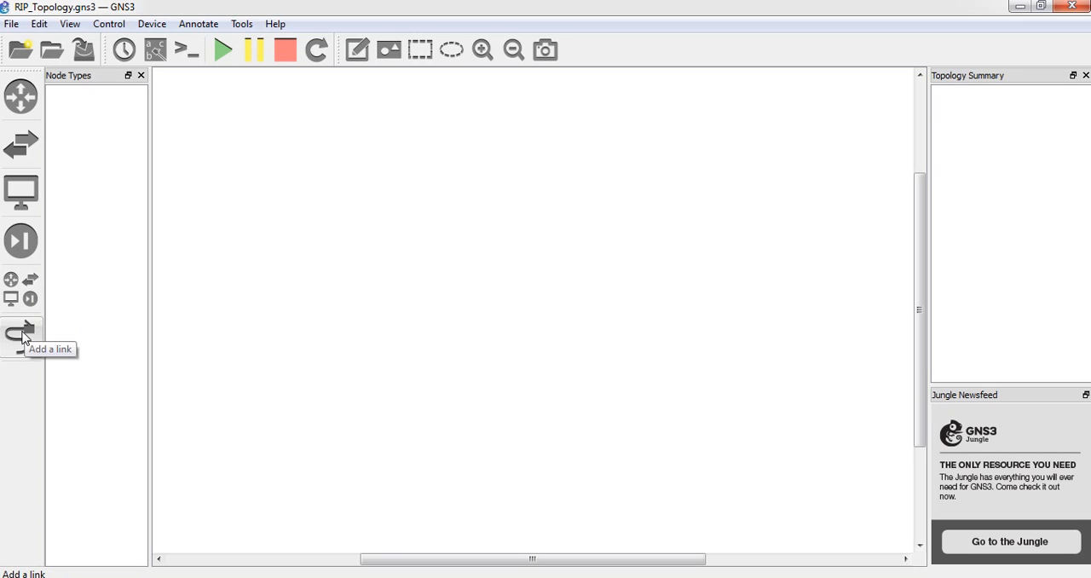
{"action": "left_click", "coordinate": [25, 108]}
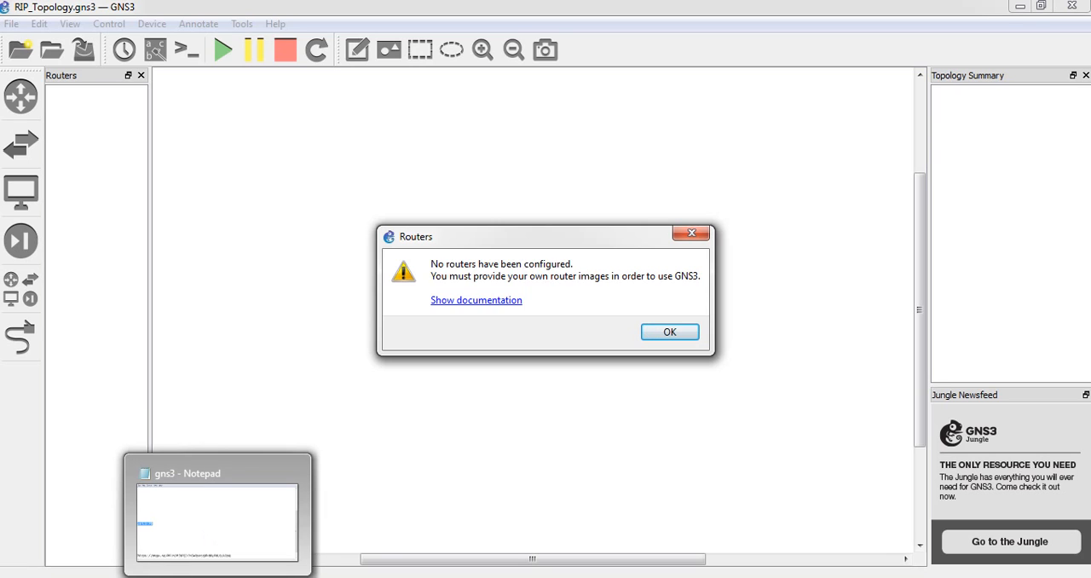
Switch to the gns3 notes in Notepad and review the GNS3 installation steps, from downloading GNS3 to downloading the CISCO IOS
{"action": "left_click", "coordinate": [218, 577]}
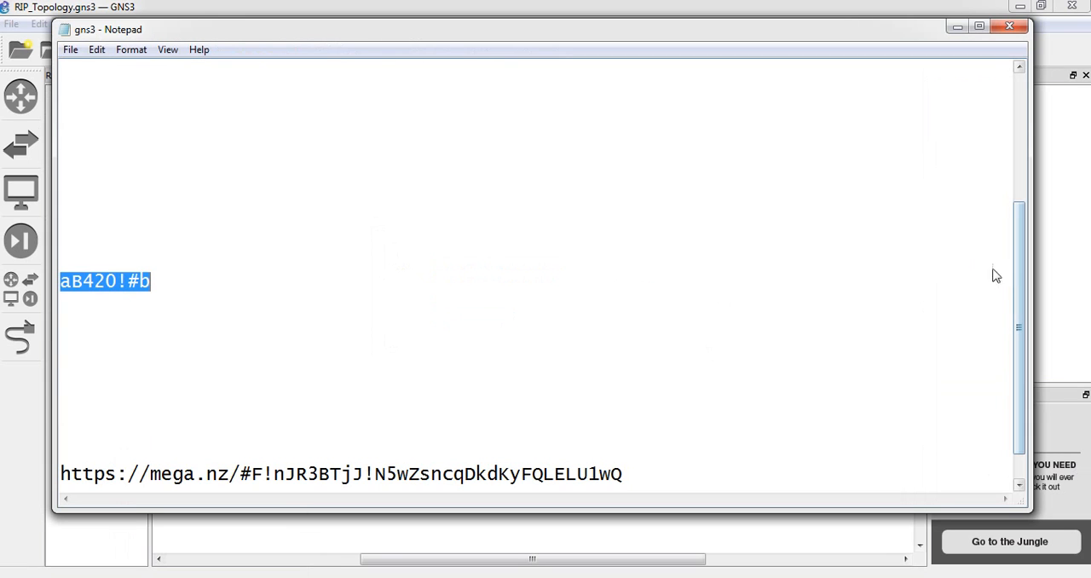
{"action": "left_click_drag", "start_coordinate": [1018, 277], "coordinate": [1019, 164]}
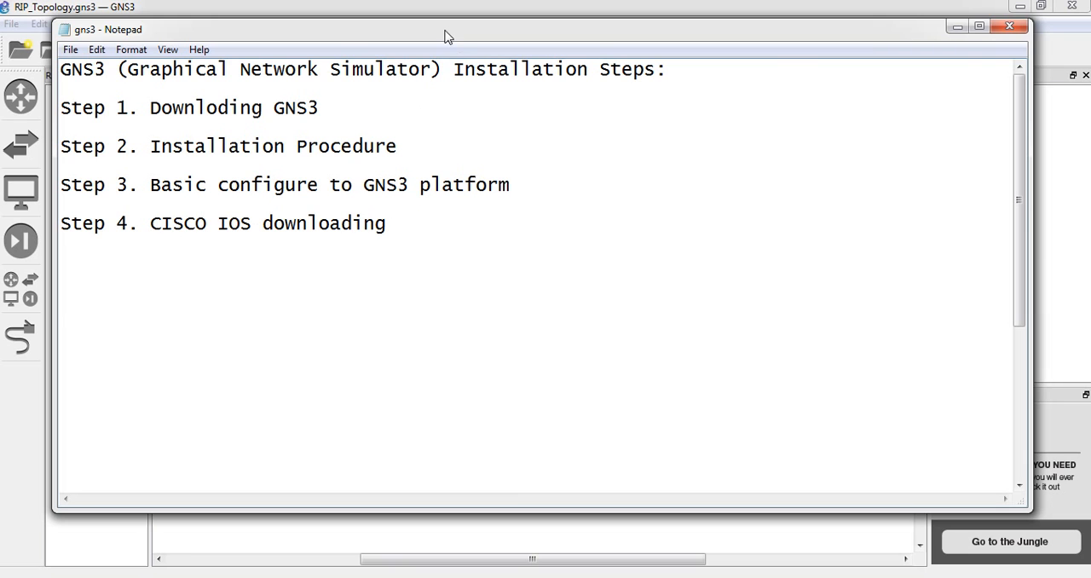
{"action": "left_click_drag", "start_coordinate": [447, 34], "coordinate": [562, 102]}
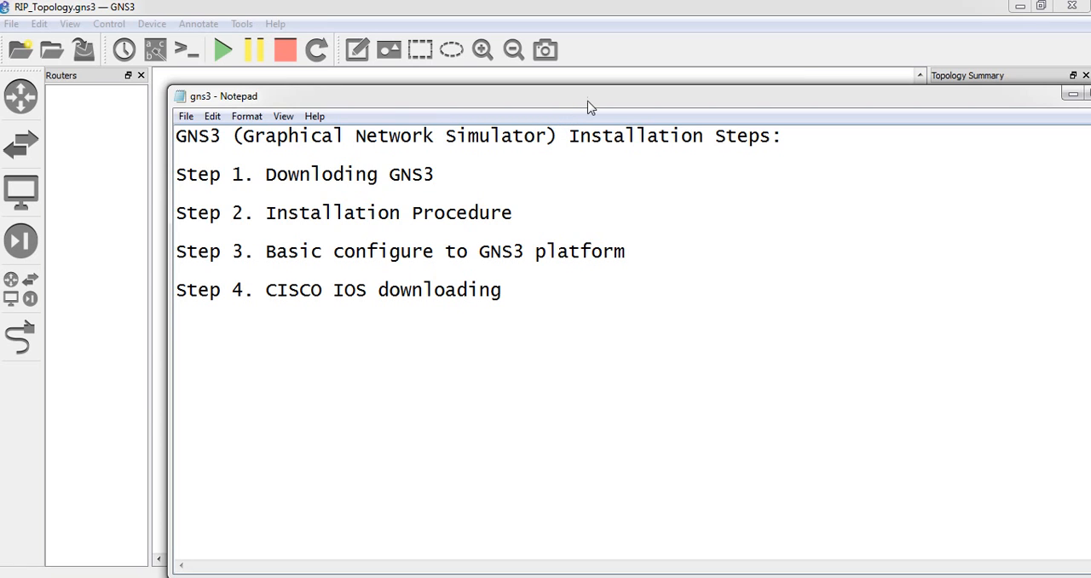
{"action": "left_click_drag", "start_coordinate": [588, 101], "coordinate": [497, 91]}
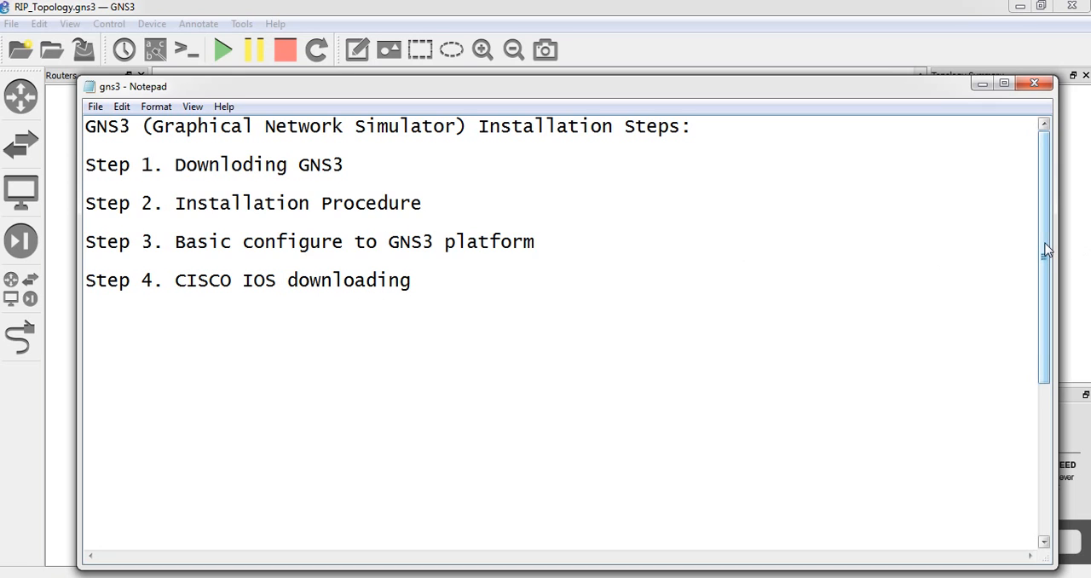
{"action": "left_click_drag", "start_coordinate": [1046, 249], "coordinate": [1049, 249]}
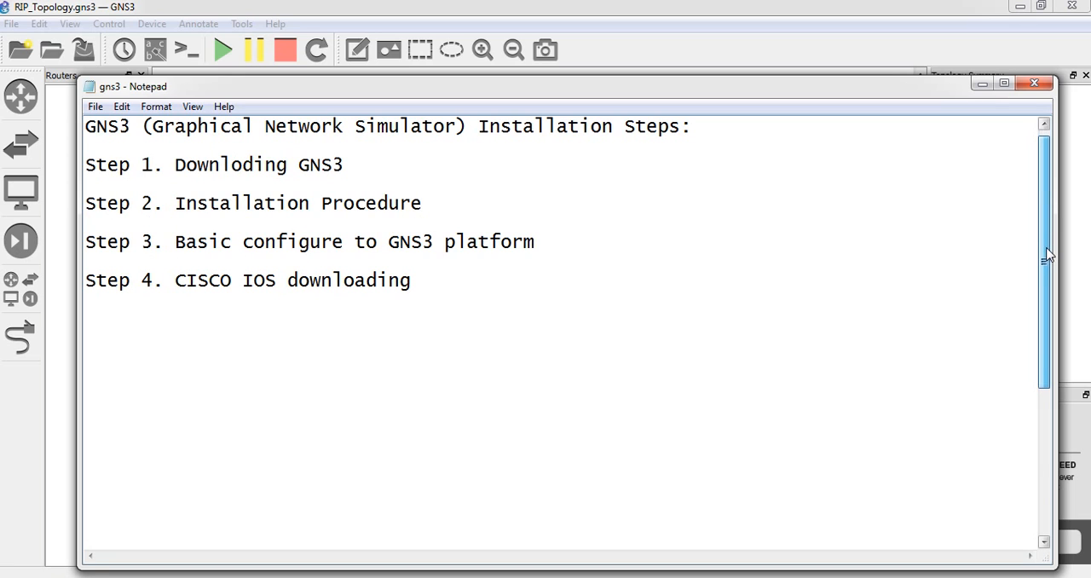
Copy the entire mega.nz link at the end of the gns3 notes
{"action": "left_click_drag", "start_coordinate": [1048, 252], "coordinate": [1054, 409]}
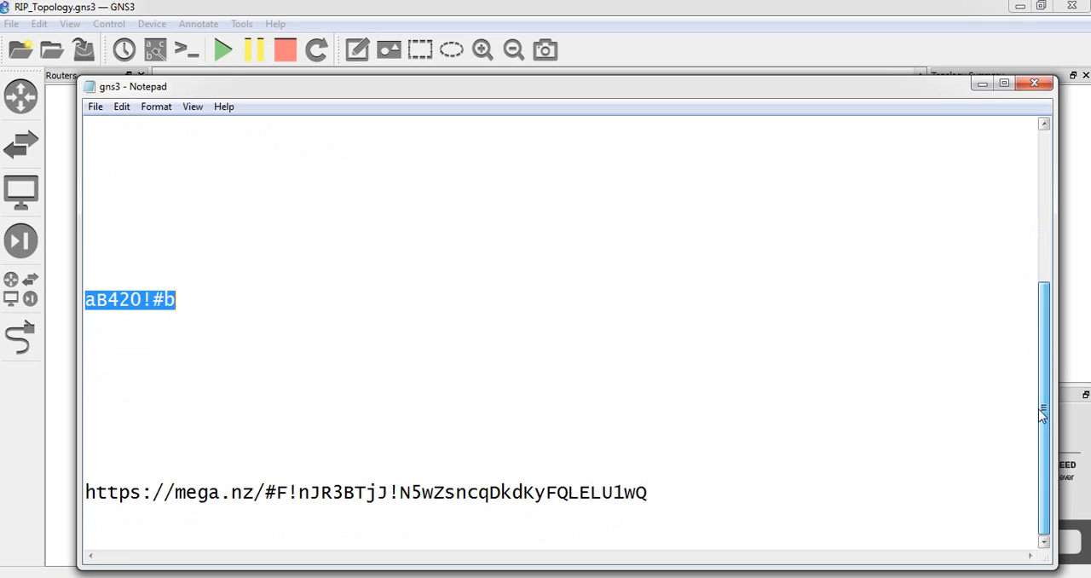
{"action": "left_click", "coordinate": [651, 491]}
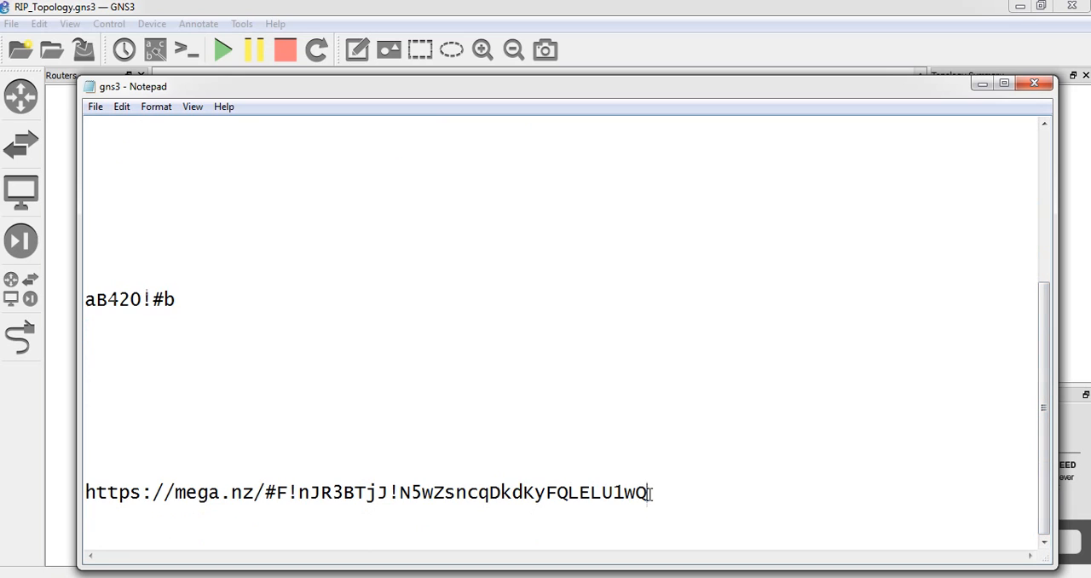
{"action": "left_click", "coordinate": [86, 492]}
{"action": "key", "text": "shift+Right"}
{"action": "key", "text": "shift+Right"}
{"action": "key", "text": "shift+Right"}
{"action": "key", "text": "shift+Right"}
{"action": "key", "text": "shift+Right"}
{"action": "key", "text": "shift+Right"}
{"action": "key", "text": "shift+Right"}
{"action": "key", "text": "shift+Right"}
{"action": "key", "text": "shift+Right"}
{"action": "key", "text": "shift+Right"}
{"action": "key", "text": "shift+Right"}
{"action": "key", "text": "shift+Right"}
{"action": "key", "text": "shift+Right"}
{"action": "key", "text": "shift+Right"}
{"action": "key", "text": "shift+Right"}
{"action": "key", "text": "shift+Right"}
{"action": "key", "text": "shift+Right"}
{"action": "key", "text": "shift+Right"}
{"action": "key", "text": "shift+Right"}
{"action": "key", "text": "shift+Right"}
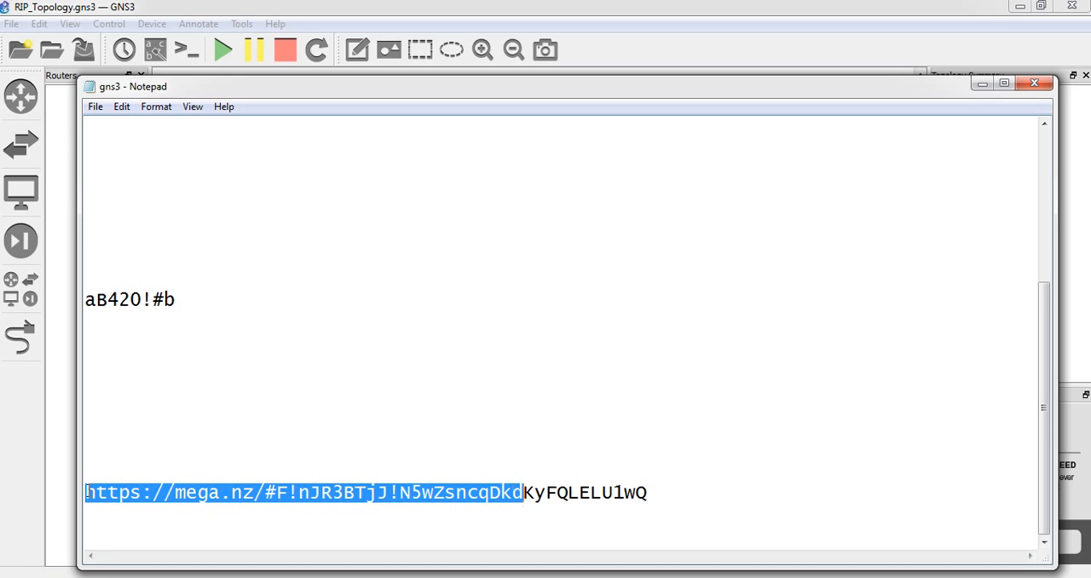
{"action": "key", "text": "shift+Right"}
{"action": "key", "text": "shift+Right"}
{"action": "key", "text": "shift+Right"}
{"action": "key", "text": "shift+Right"}
{"action": "key", "text": "shift+Right"}
{"action": "key", "text": "shift+Right"}
{"action": "key", "text": "shift+Right"}
{"action": "key", "text": "shift+Right"}
{"action": "key", "text": "shift+Right"}
{"action": "key", "text": "shift+Right"}
{"action": "key", "text": "shift+Right"}
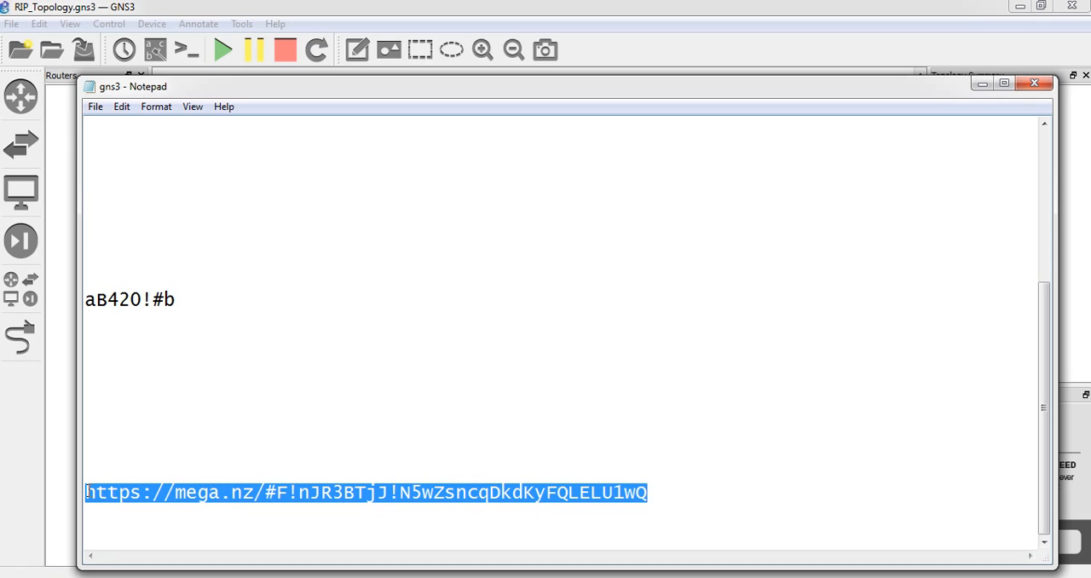
{"action": "right_click", "coordinate": [313, 493]}
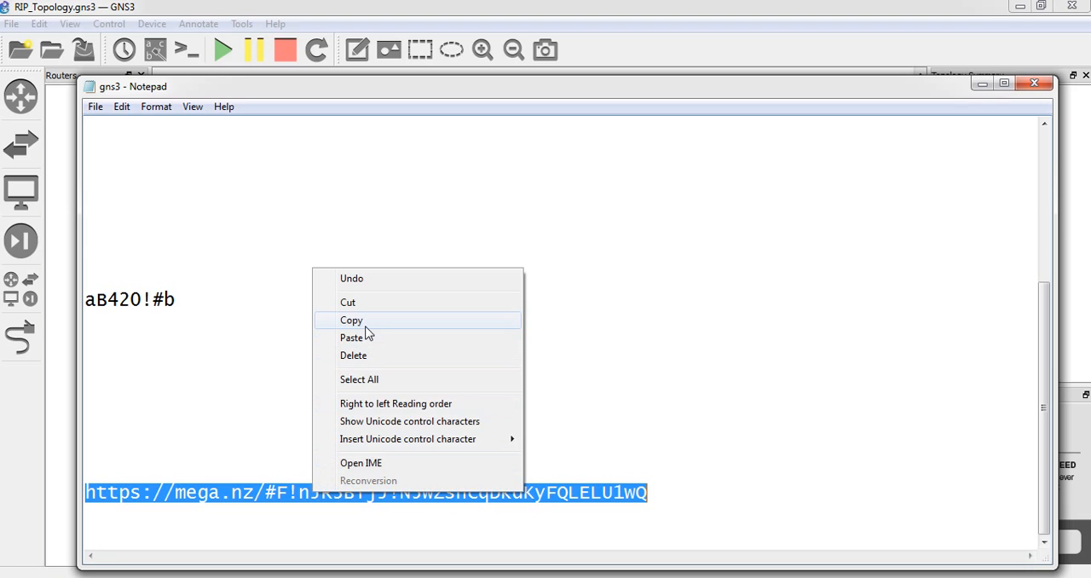
{"action": "left_click", "coordinate": [366, 326]}
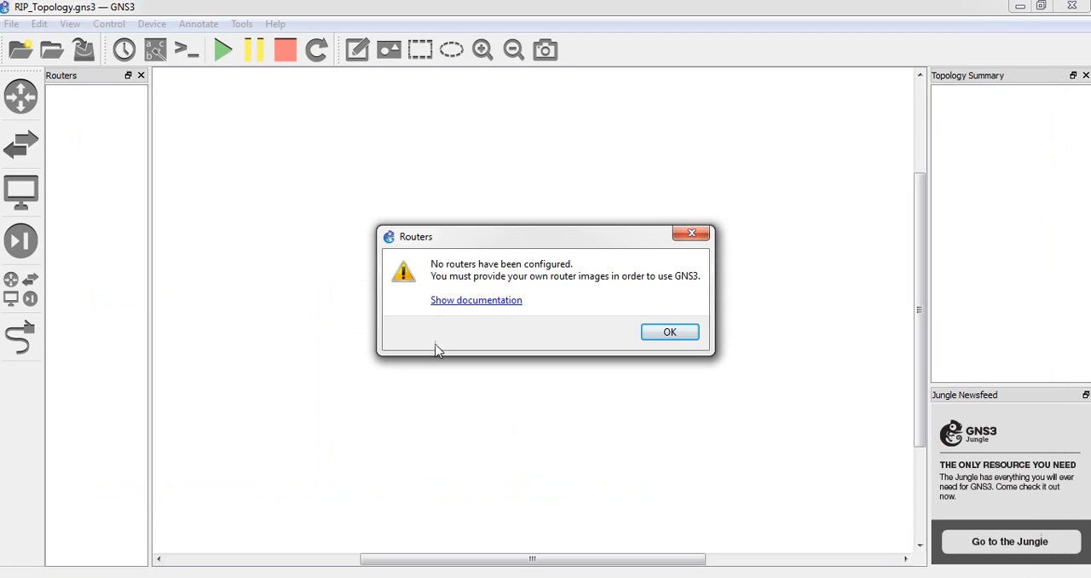
Dismiss the Routers message in GNS3 and open the copied mega.nz link in a new Chrome tab
{"action": "left_click", "coordinate": [688, 335]}
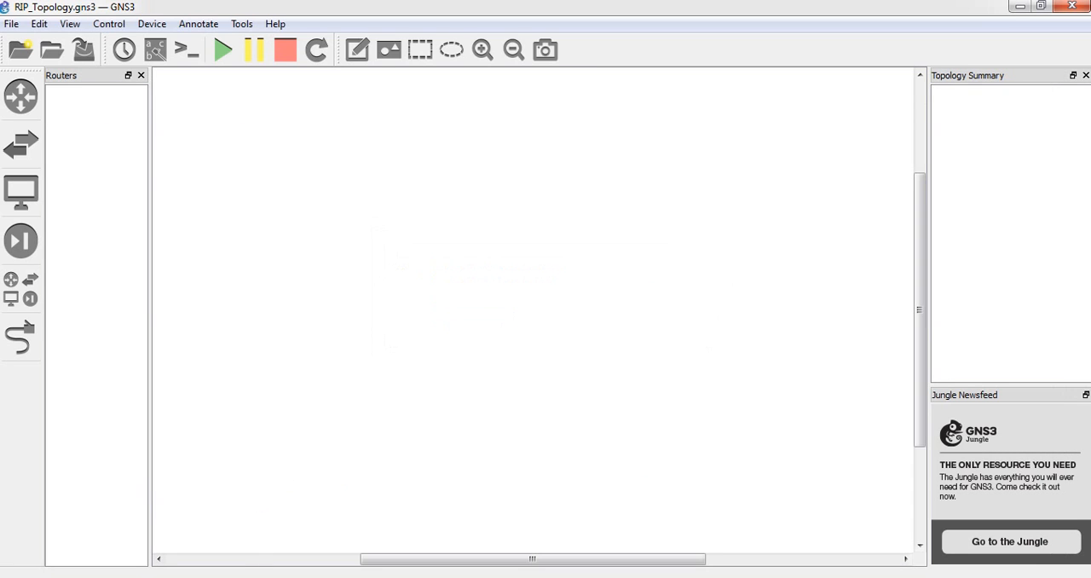
{"action": "left_click", "coordinate": [266, 577]}
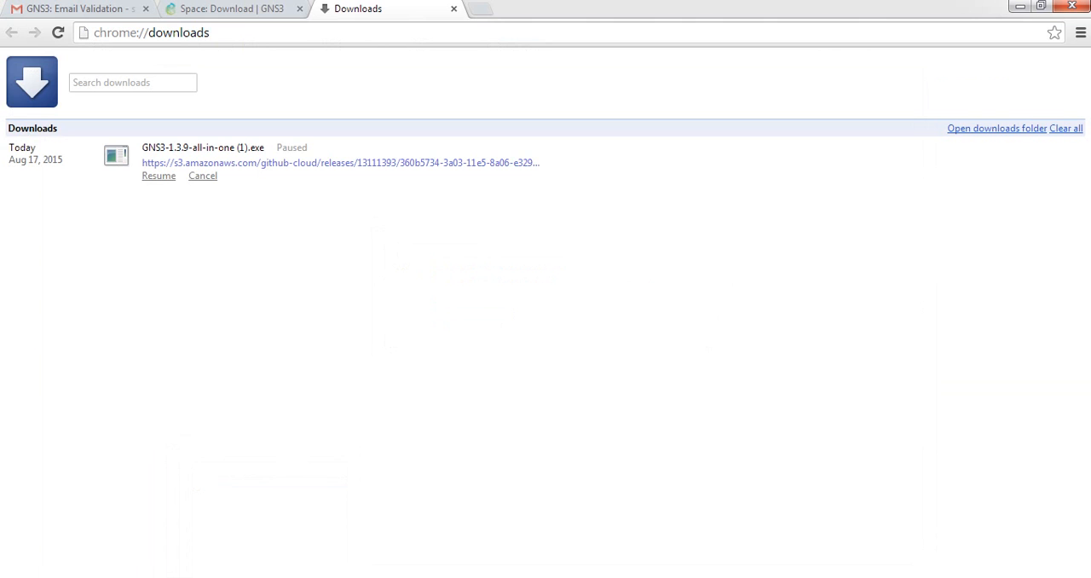
{"action": "left_click", "coordinate": [483, 10]}
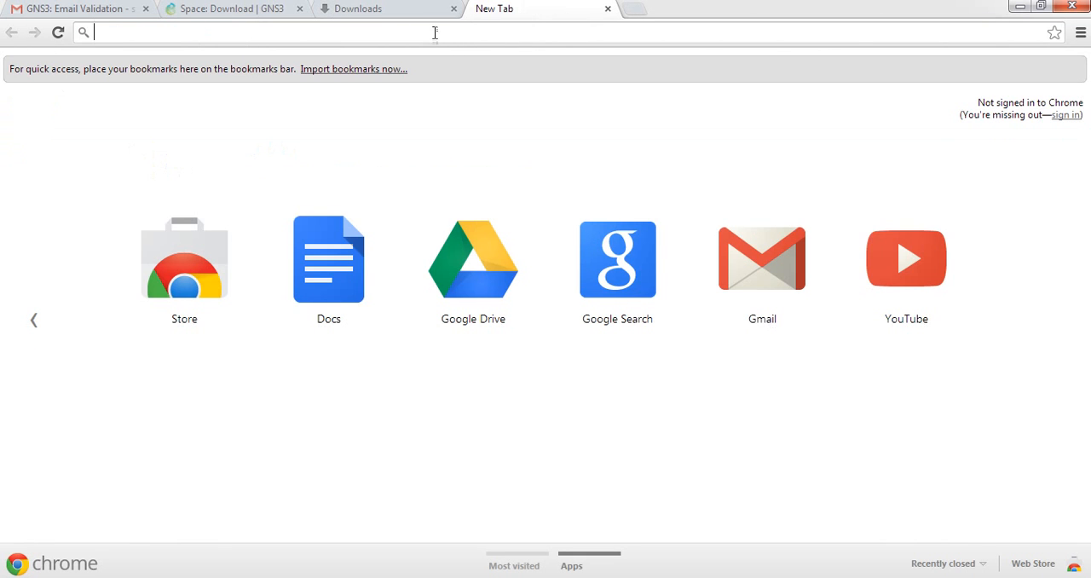
{"action": "right_click", "coordinate": [437, 34]}
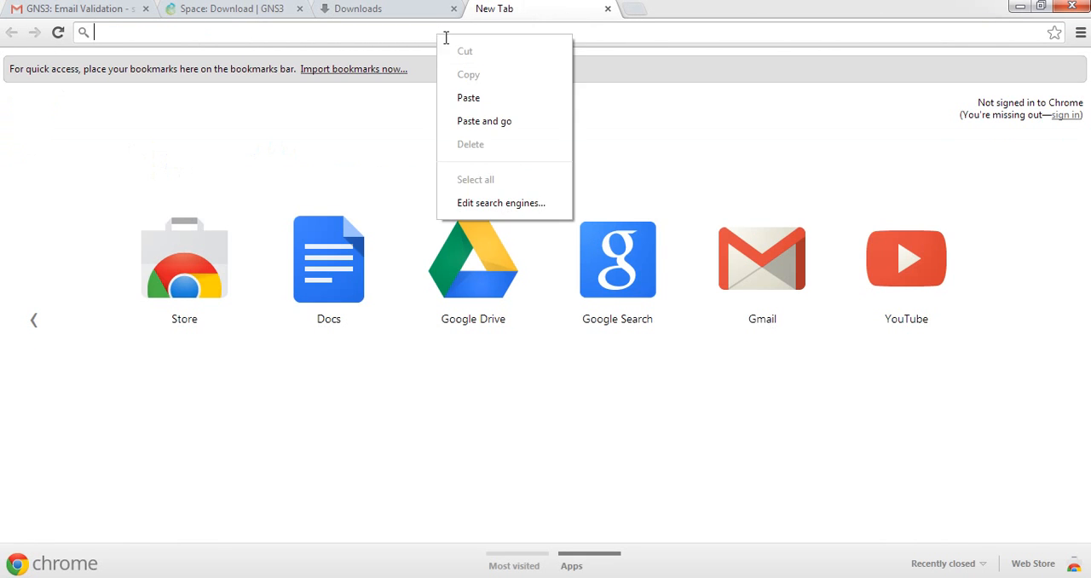
{"action": "left_click", "coordinate": [467, 100]}
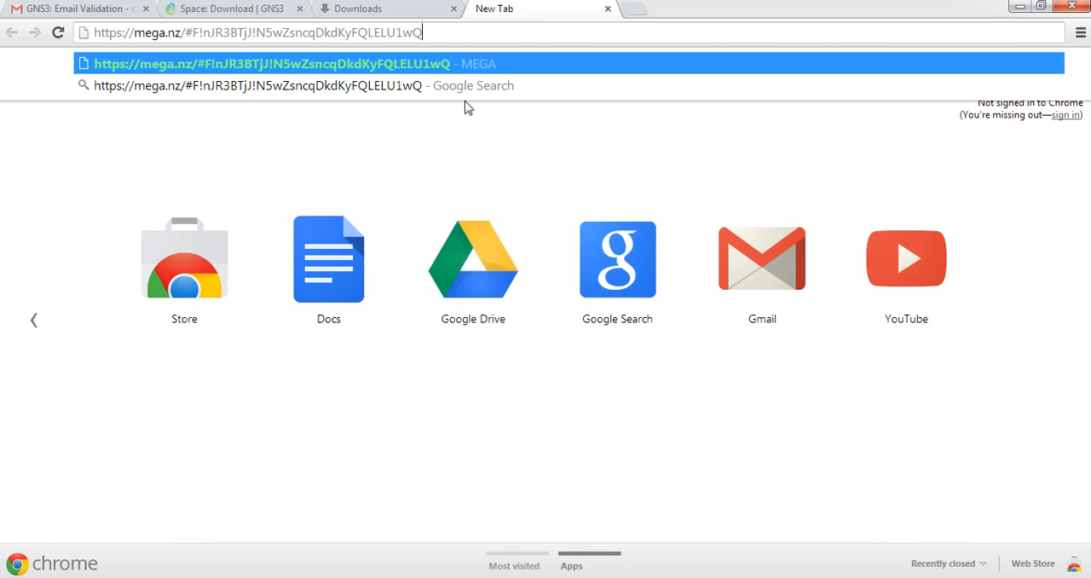
{"action": "key", "text": "Return"}
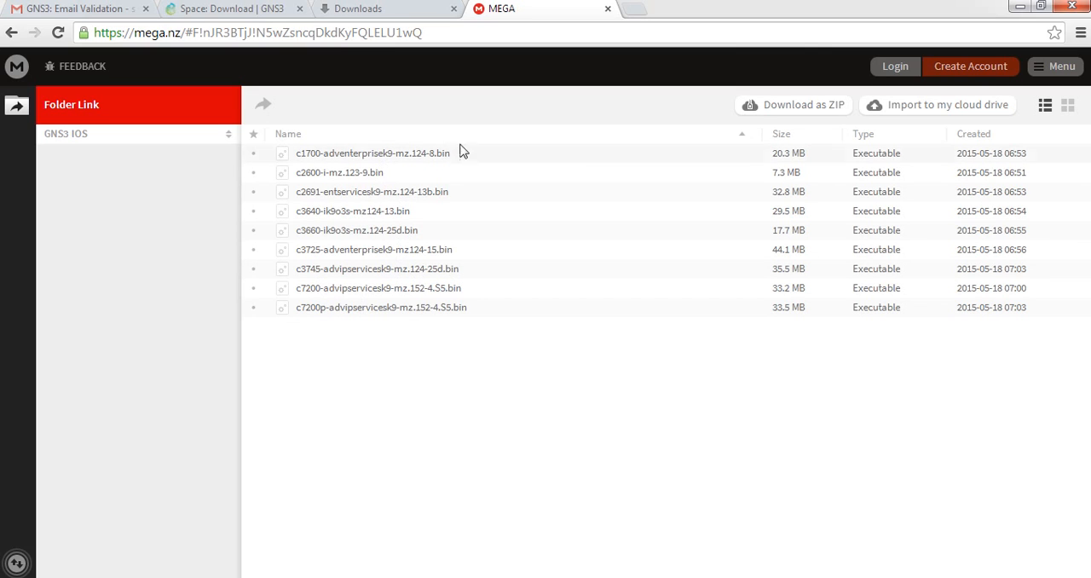
{"action": "left_click", "coordinate": [518, 160]}
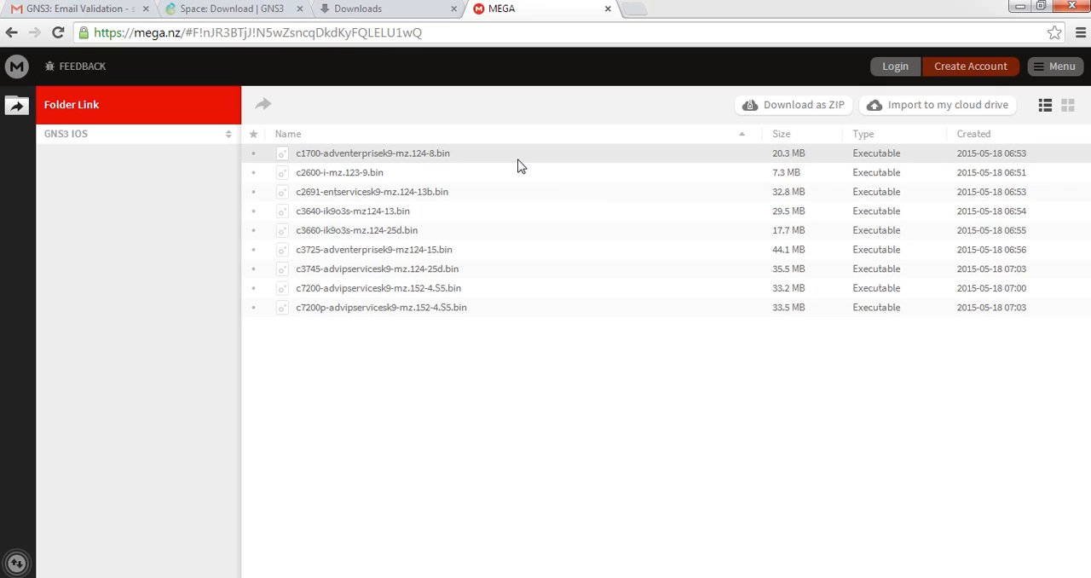
{"action": "right_click", "coordinate": [518, 162]}
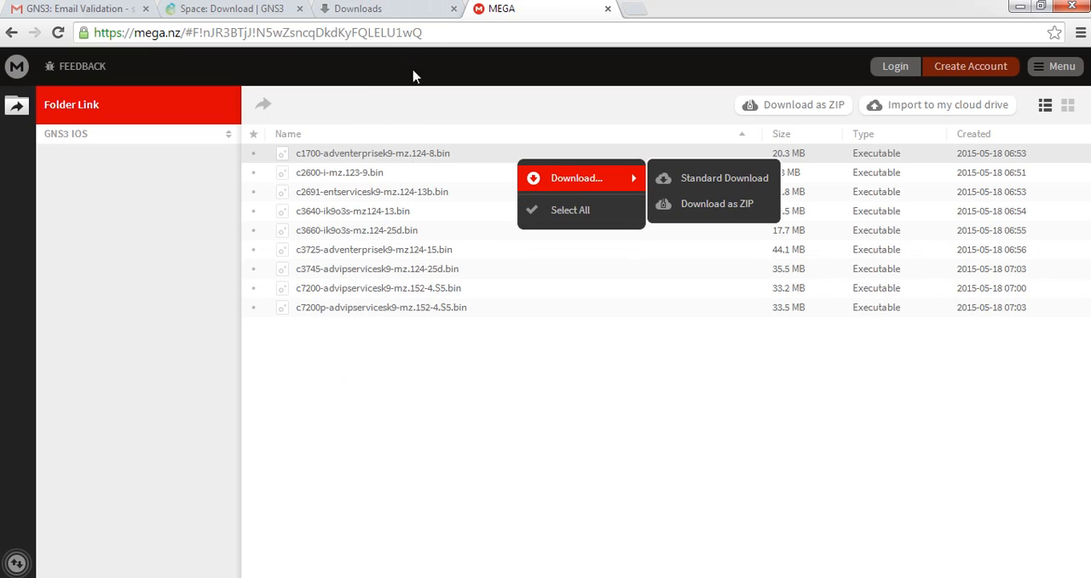
{"action": "left_click", "coordinate": [594, 217]}
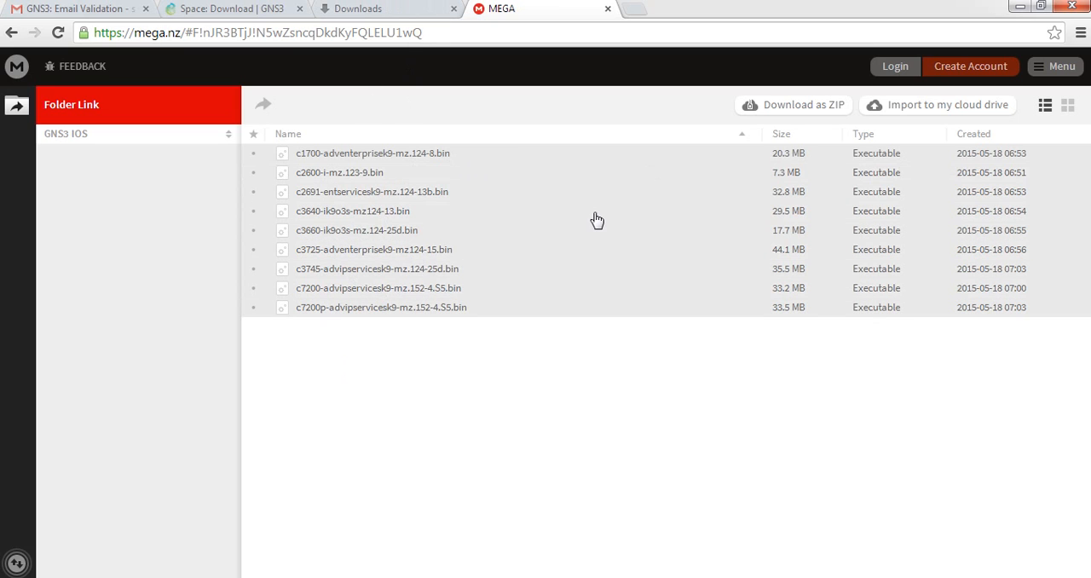
{"action": "right_click", "coordinate": [437, 237]}
{"action": "mouse_move", "coordinate": [477, 256]}
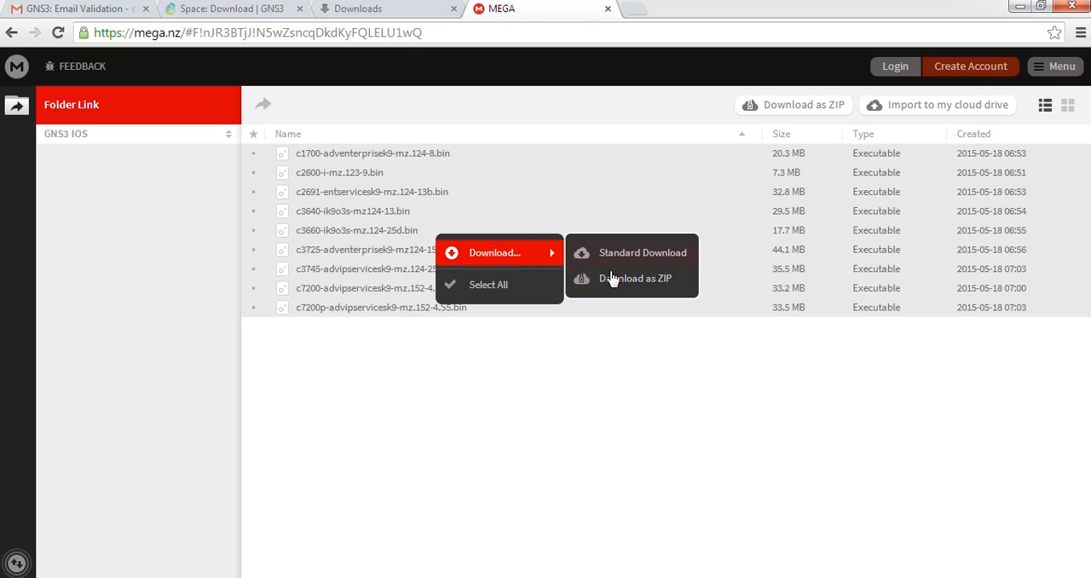
{"action": "left_click", "coordinate": [490, 414]}
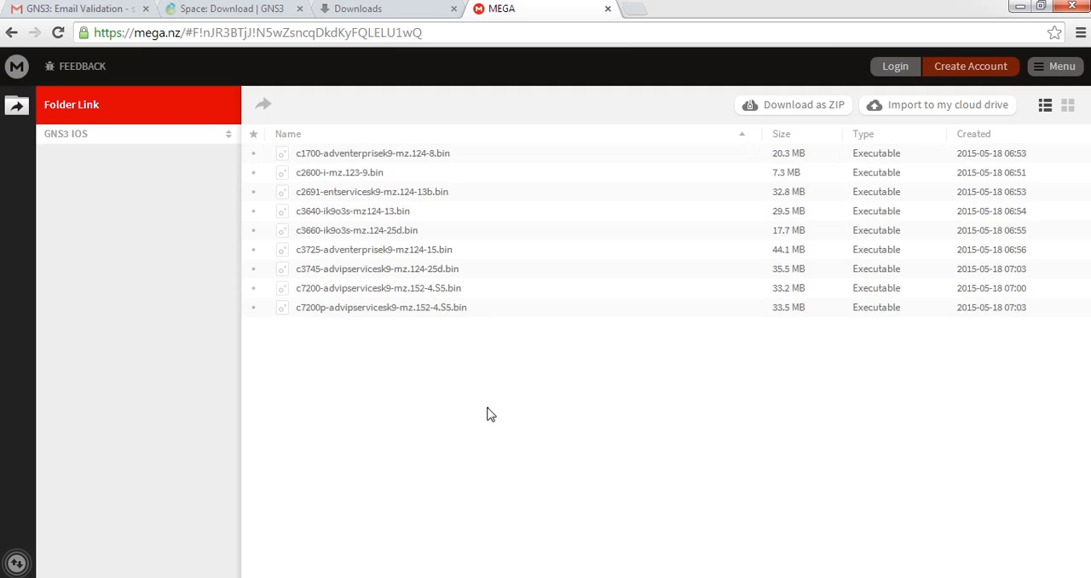
Download c2691-entservicesk9-mz.124-13b.bin as a ZIP and pause its transfer in the file transfers list
{"action": "left_click", "coordinate": [395, 197]}
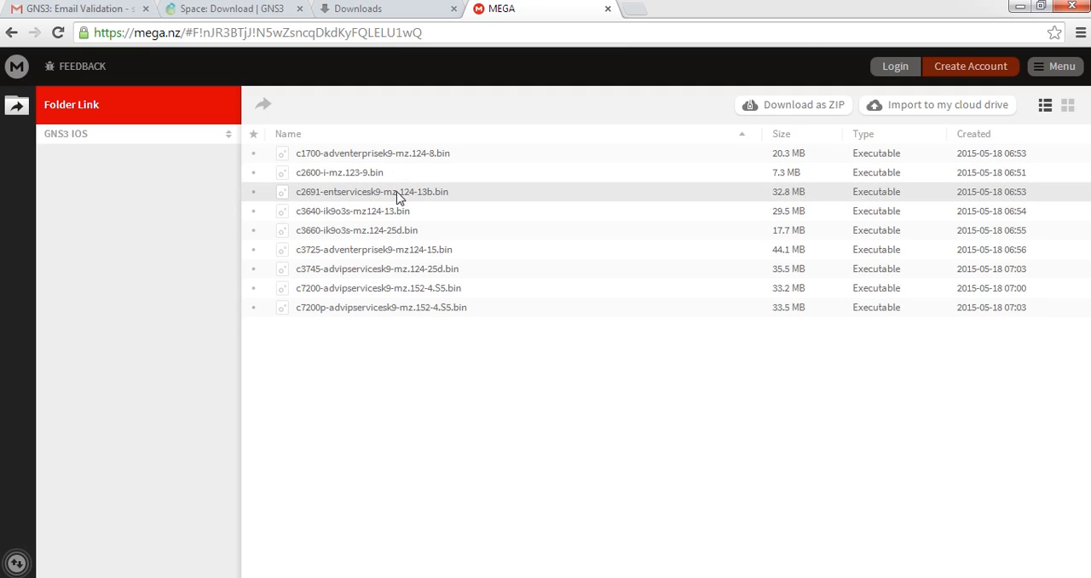
{"action": "right_click", "coordinate": [404, 195]}
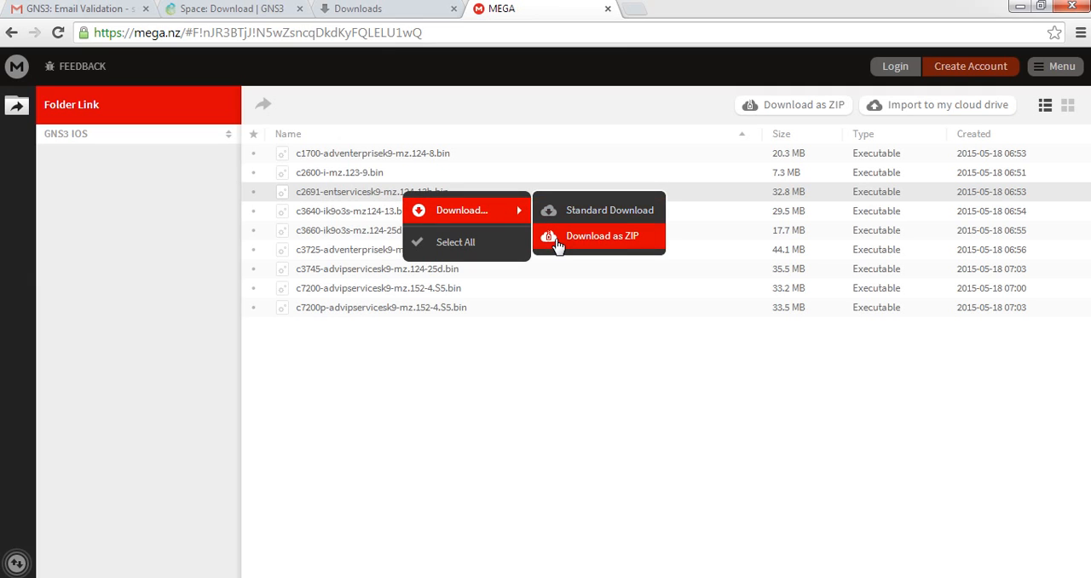
{"action": "left_click", "coordinate": [556, 238]}
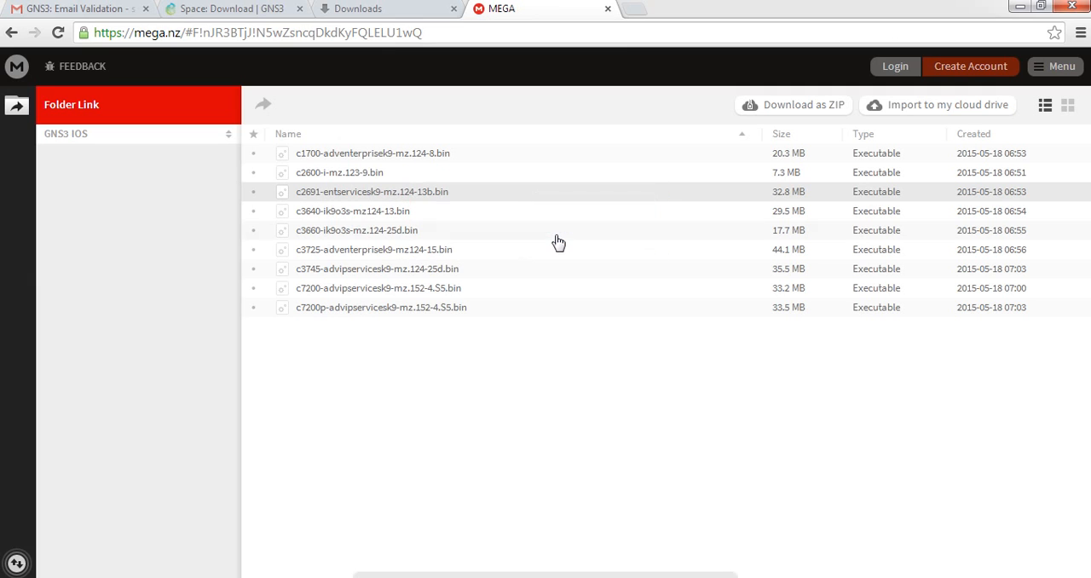
{"action": "left_click", "coordinate": [17, 565]}
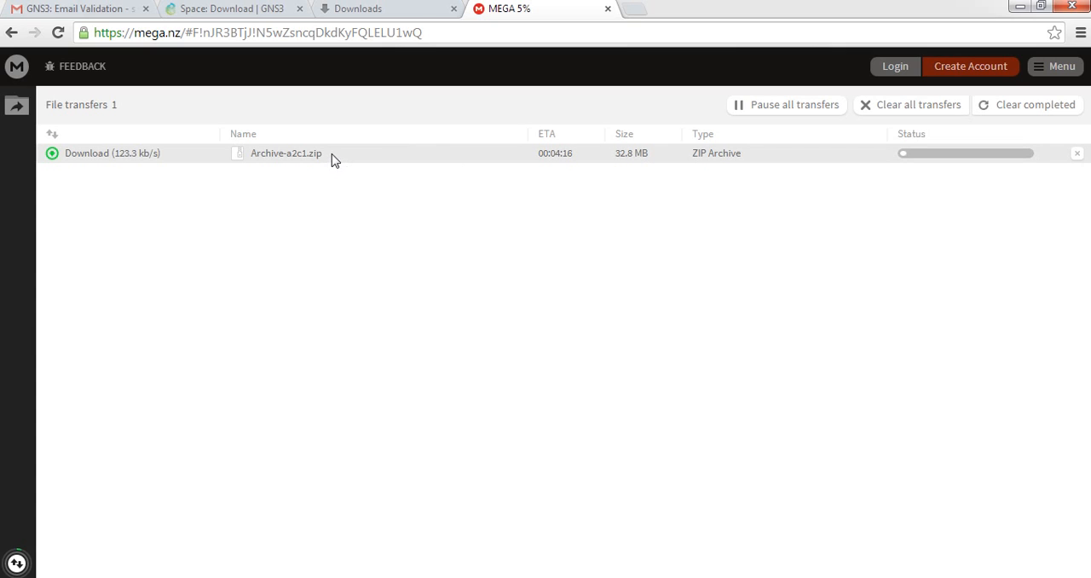
{"action": "right_click", "coordinate": [389, 157]}
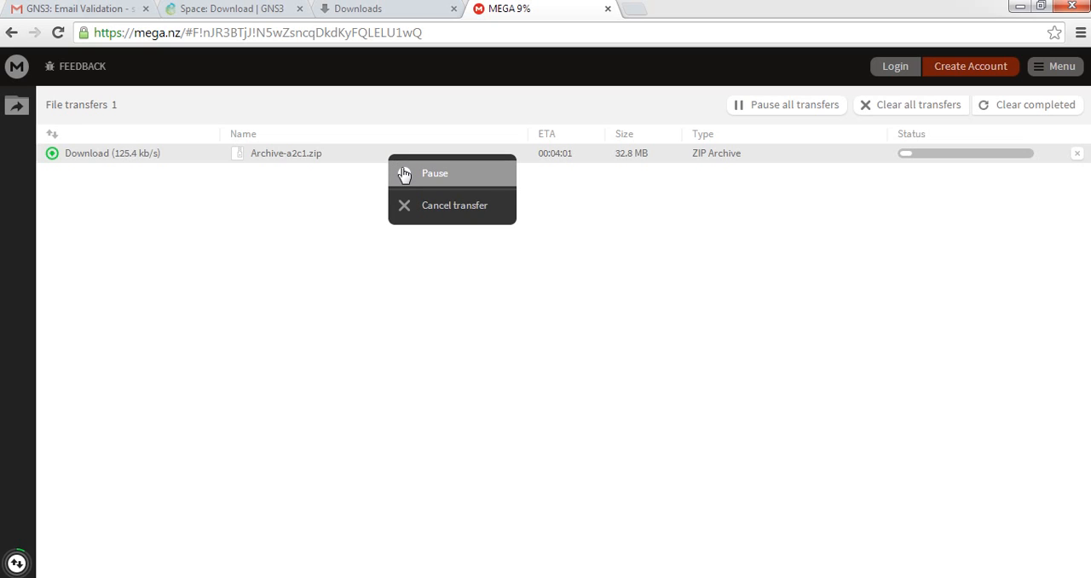
{"action": "left_click", "coordinate": [404, 174]}
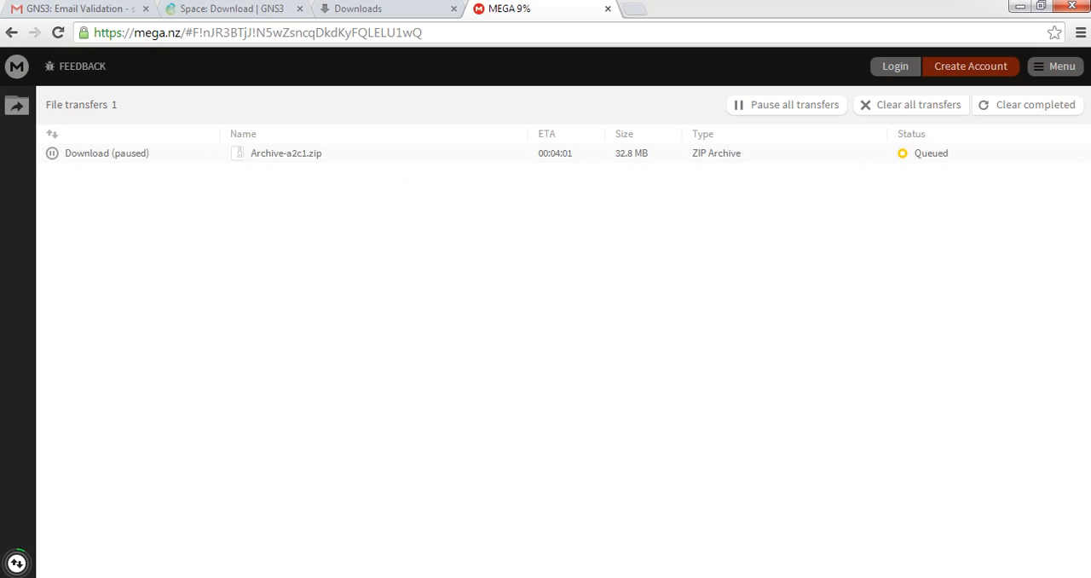
Switch back to GNS3, check the router devices again and dismiss the Routers message
{"action": "key", "text": "alt+Tab"}
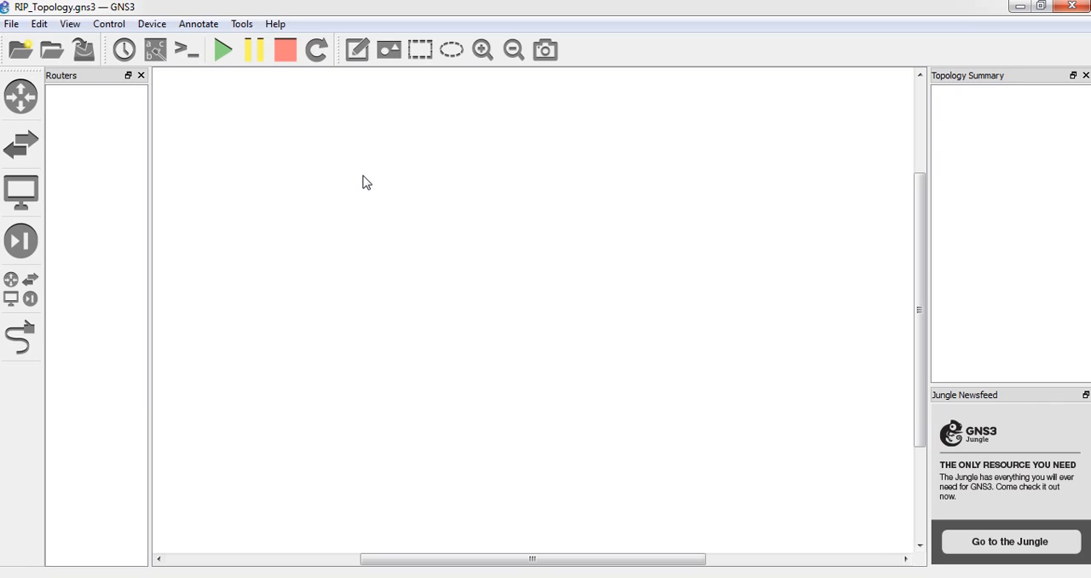
{"action": "left_click", "coordinate": [26, 92]}
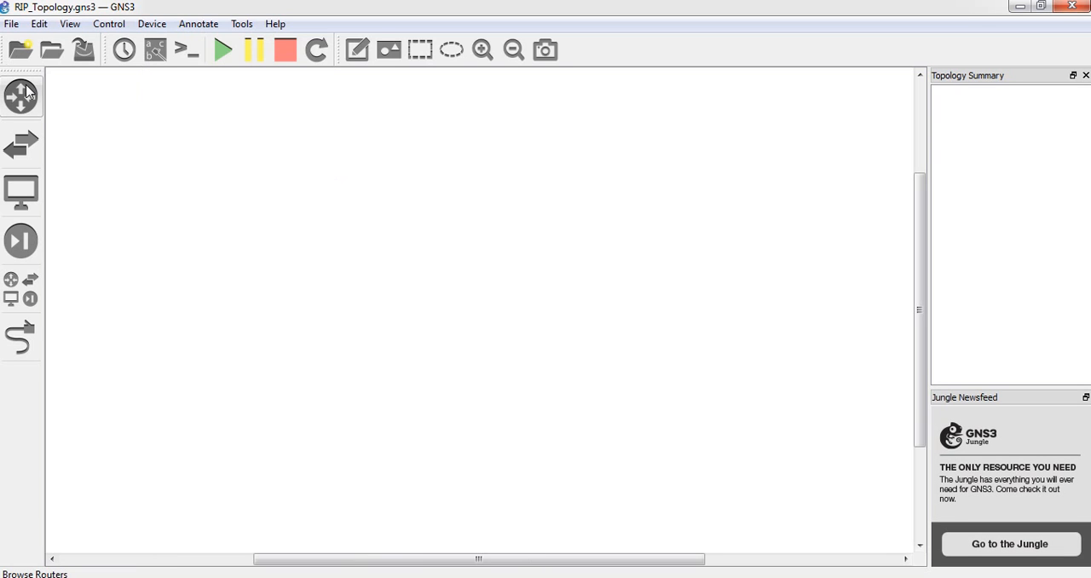
{"action": "left_click", "coordinate": [21, 93]}
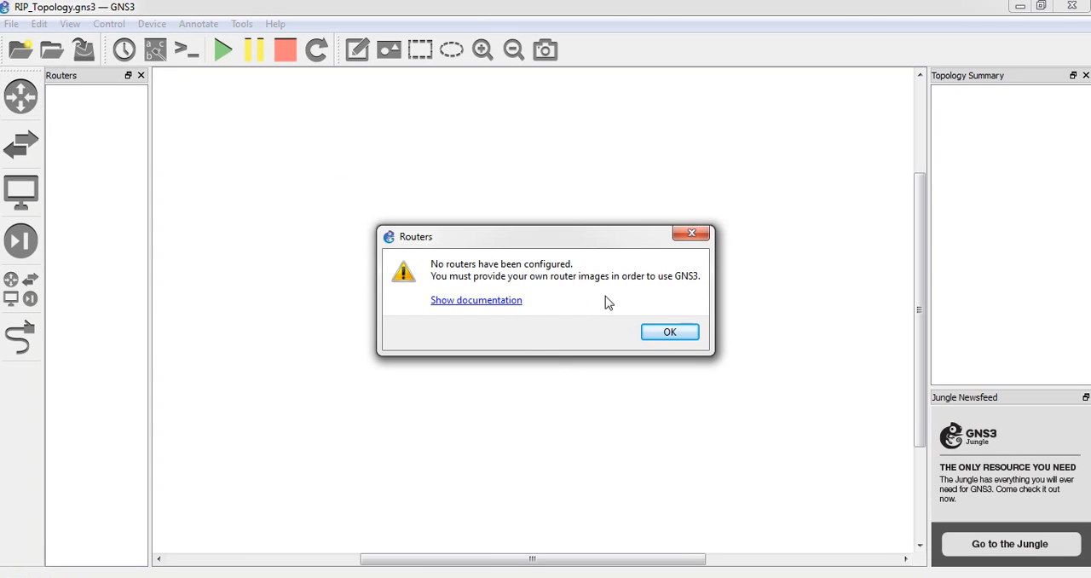
{"action": "left_click", "coordinate": [692, 234]}
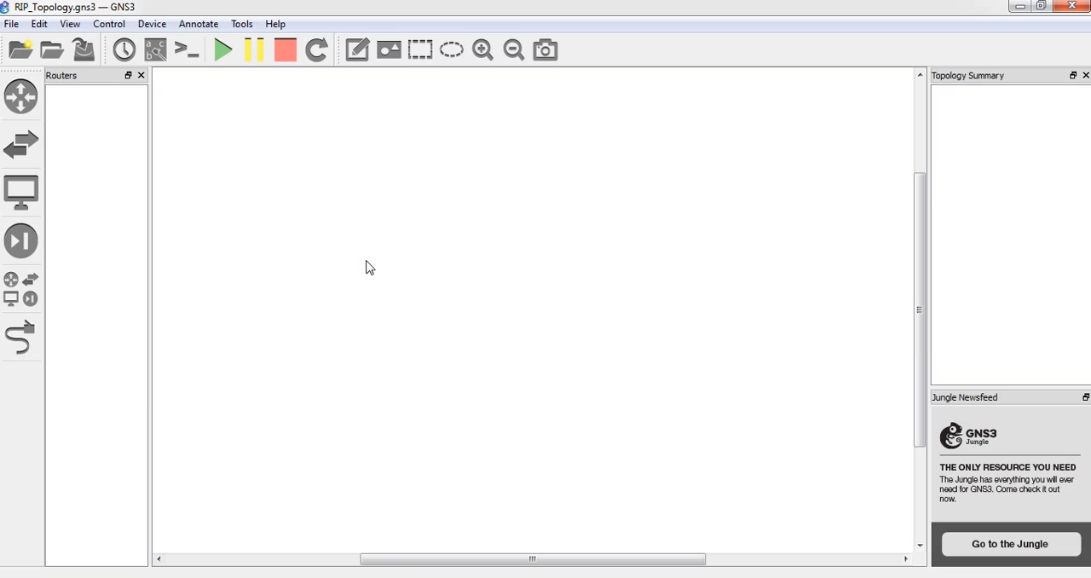
Start a new IOS router template in the Dynamips section of the preferences
{"action": "left_click", "coordinate": [40, 24]}
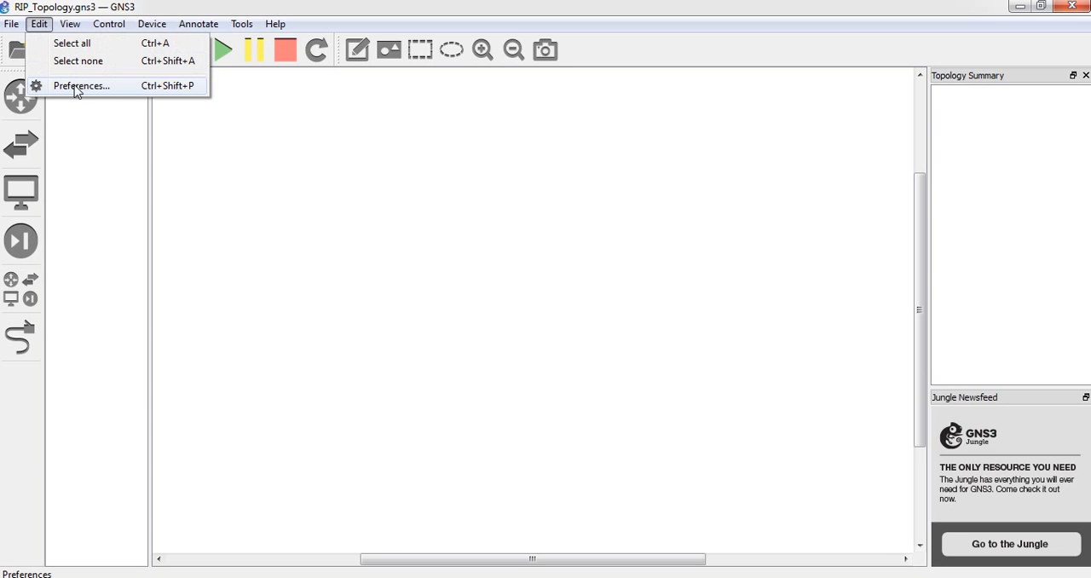
{"action": "left_click", "coordinate": [119, 93]}
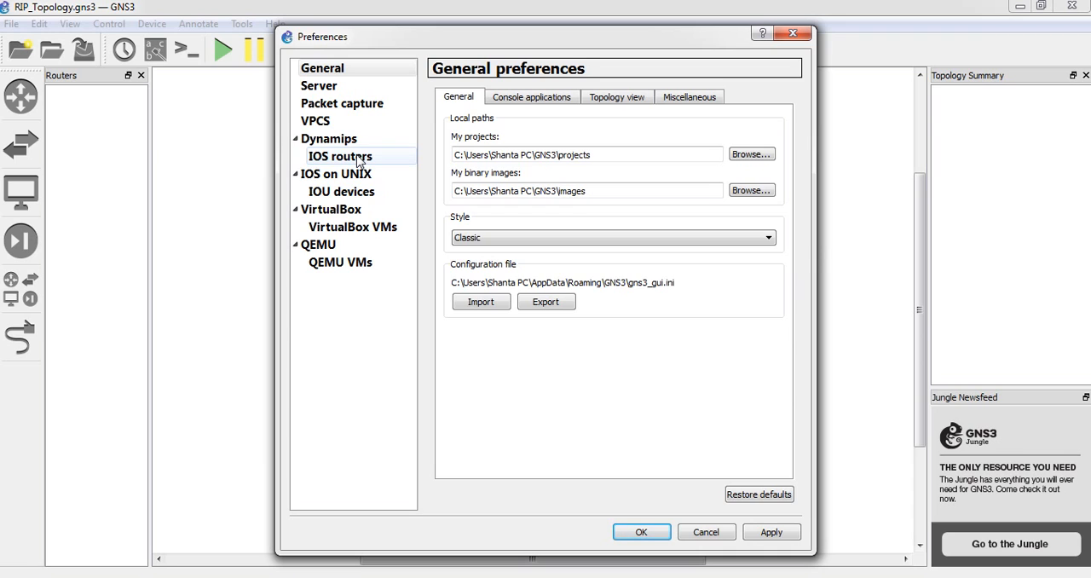
{"action": "left_click", "coordinate": [357, 158]}
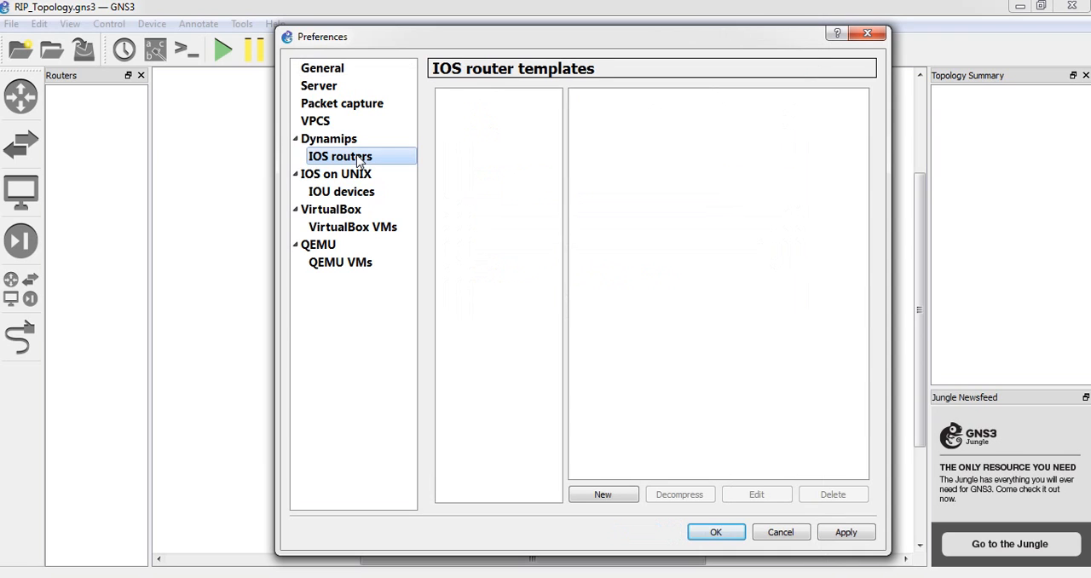
{"action": "left_click", "coordinate": [604, 495]}
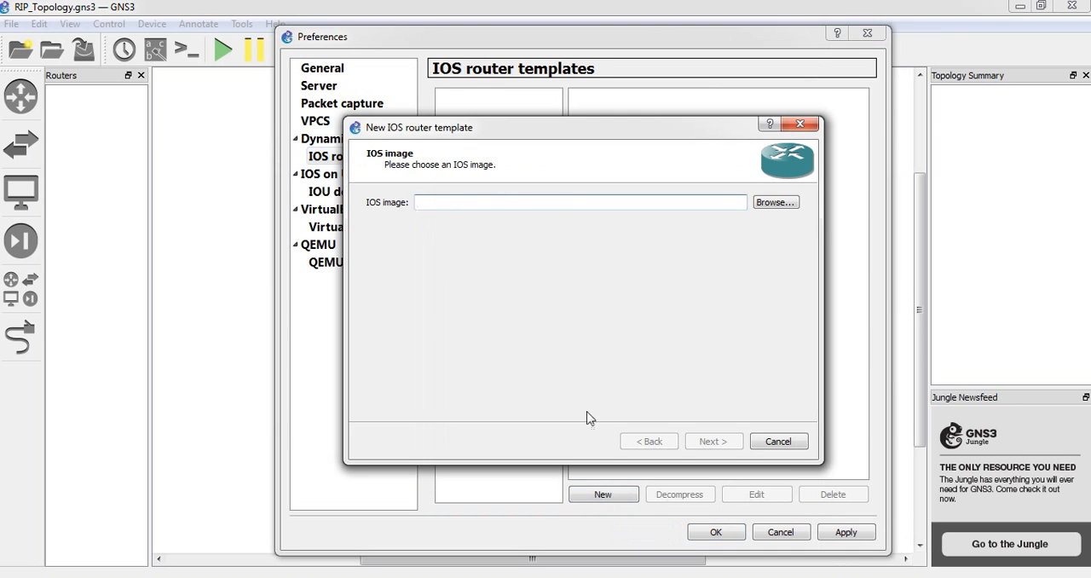
Choose c3640-ik9o3s-mz.124-25c.image from the Desktop's GNS3 folder as the IOS image and copy it to the default images directory
{"action": "left_click", "coordinate": [775, 203]}
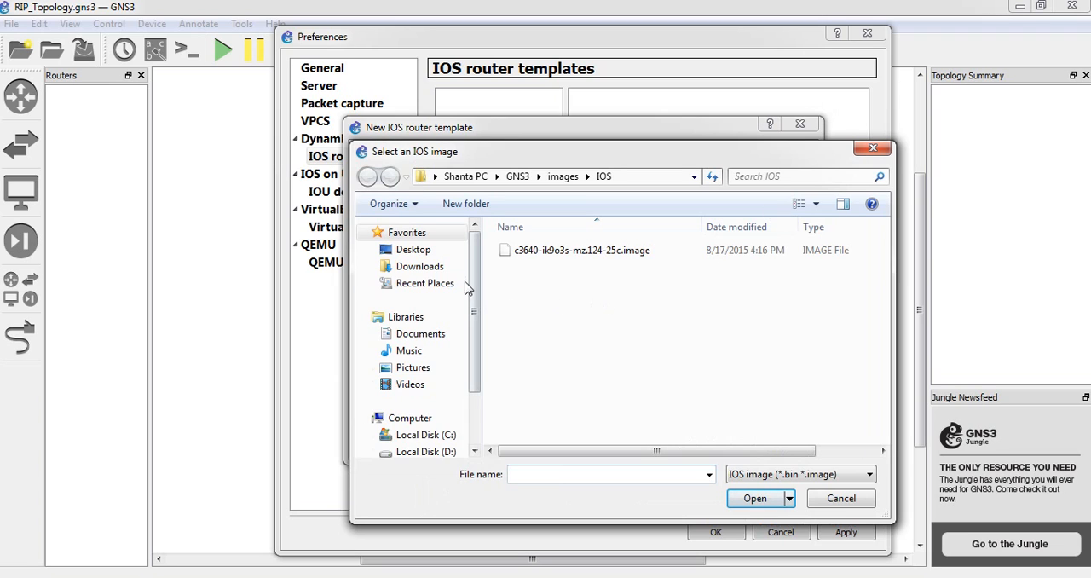
{"action": "left_click", "coordinate": [436, 252]}
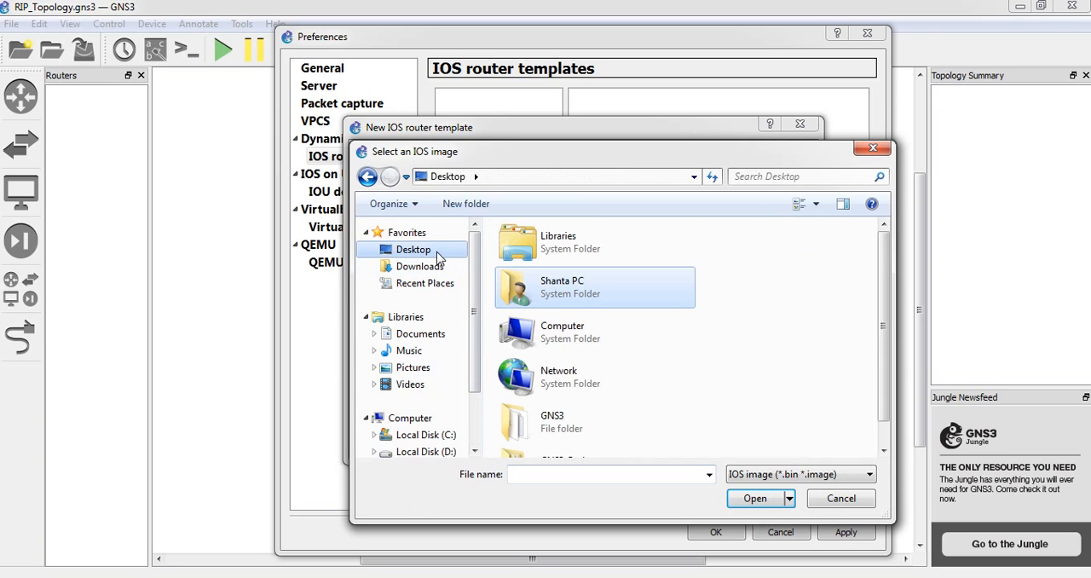
{"action": "left_click", "coordinate": [550, 436]}
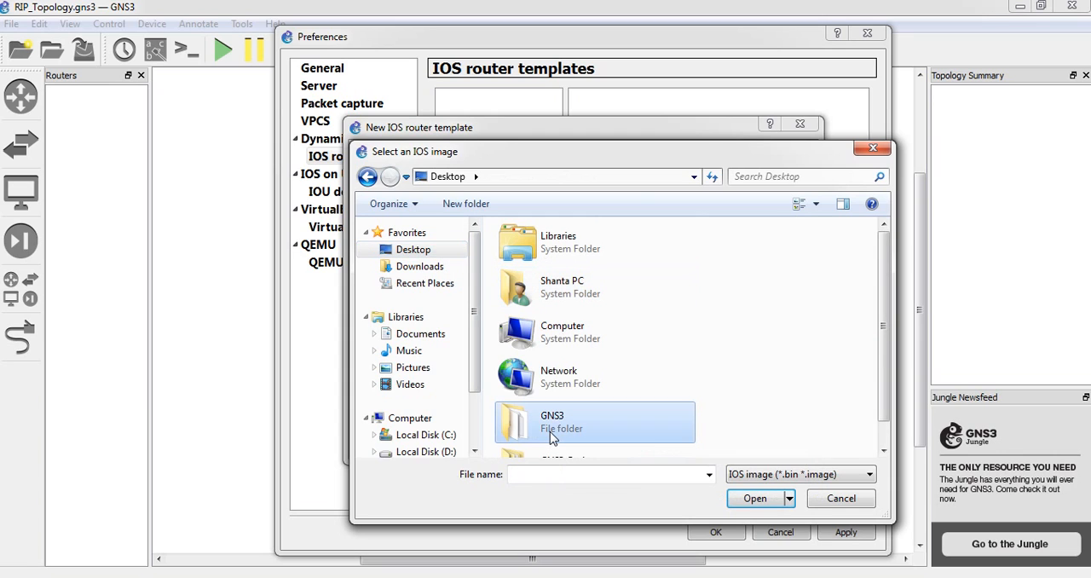
{"action": "double_click", "coordinate": [550, 431]}
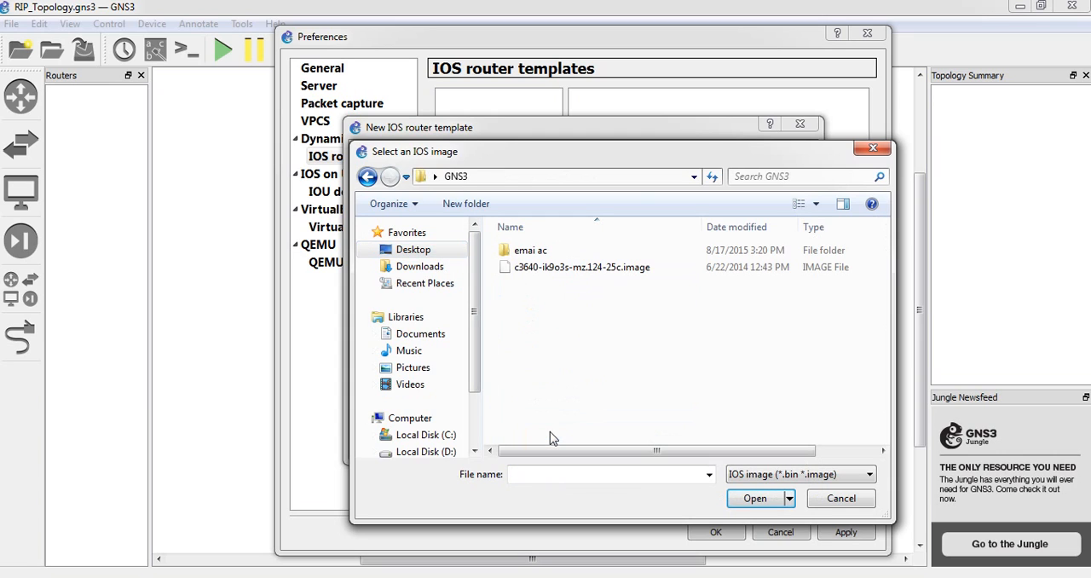
{"action": "left_click", "coordinate": [563, 269]}
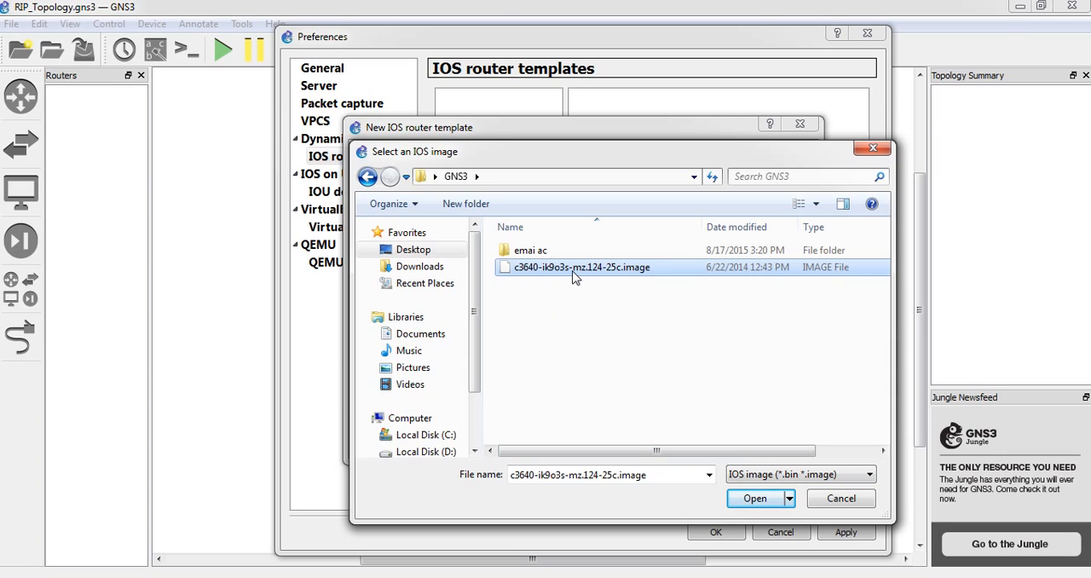
{"action": "left_click", "coordinate": [749, 505]}
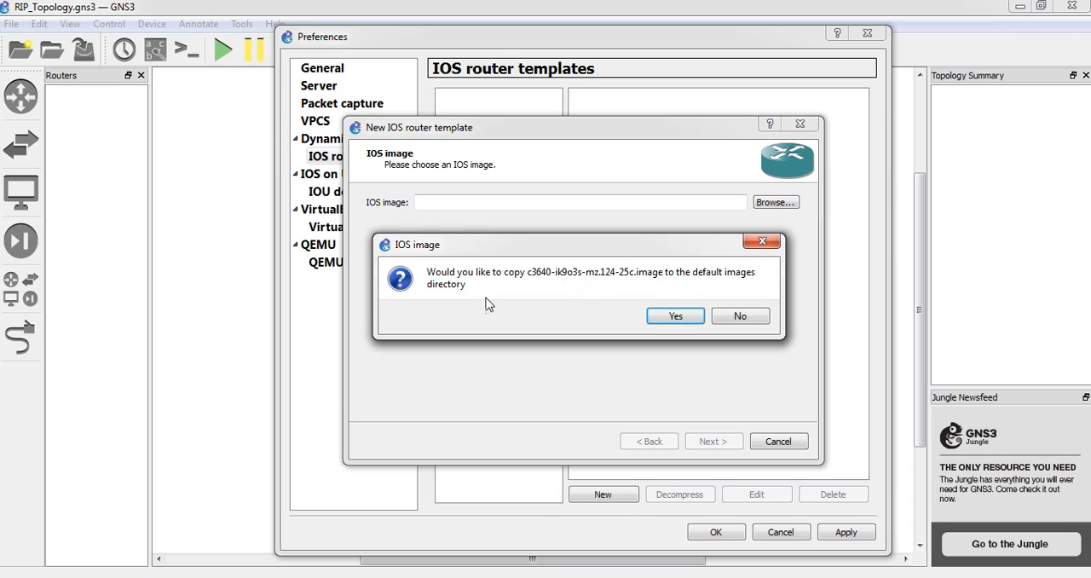
{"action": "left_click", "coordinate": [674, 316]}
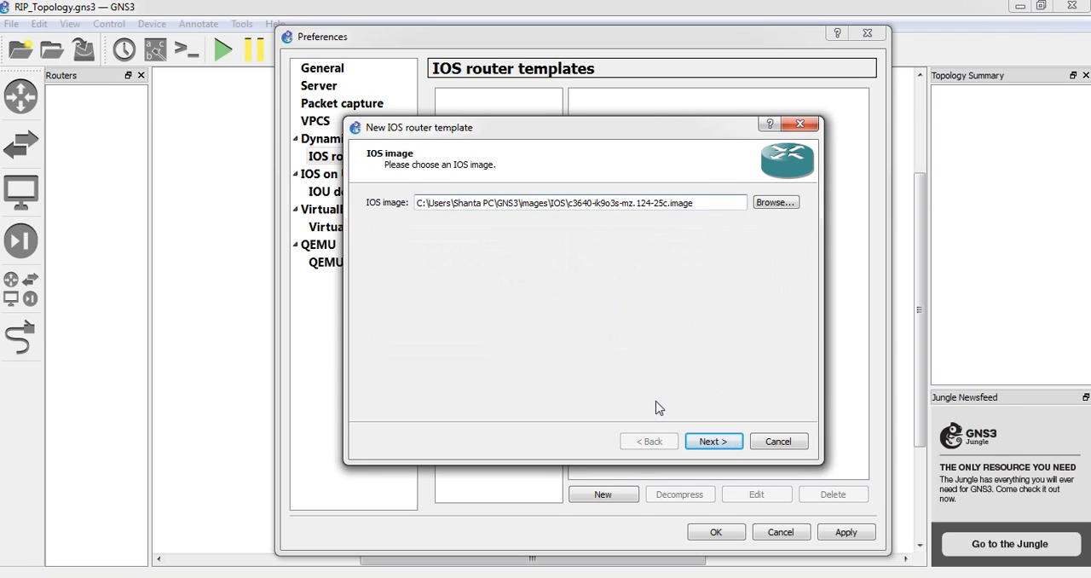
Accept the name and platform c3600 with chassis 3640, and keep the default RAM at 192 MiB
{"action": "left_click", "coordinate": [713, 441]}
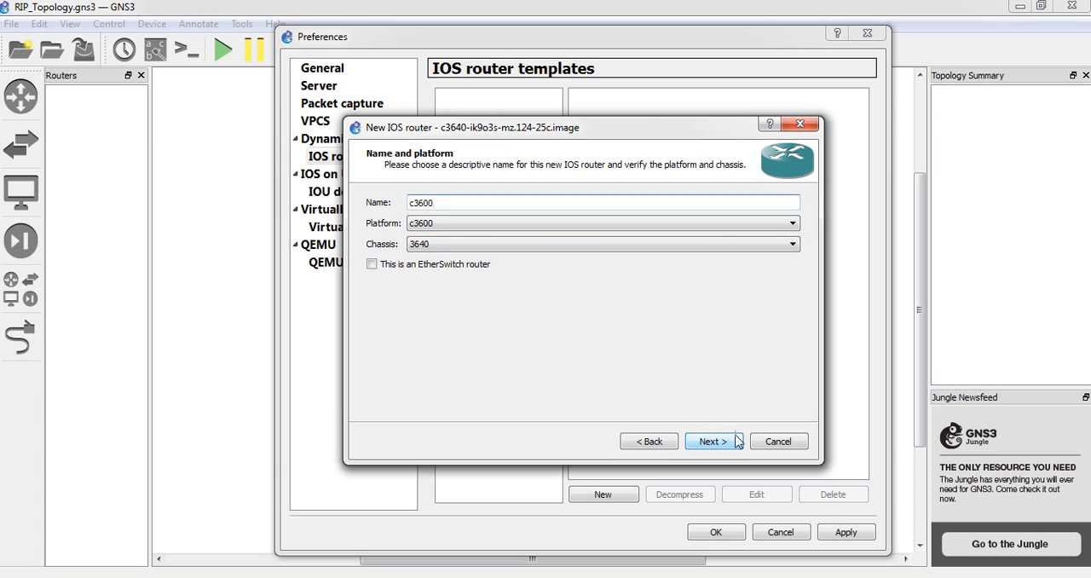
{"action": "left_click", "coordinate": [711, 450]}
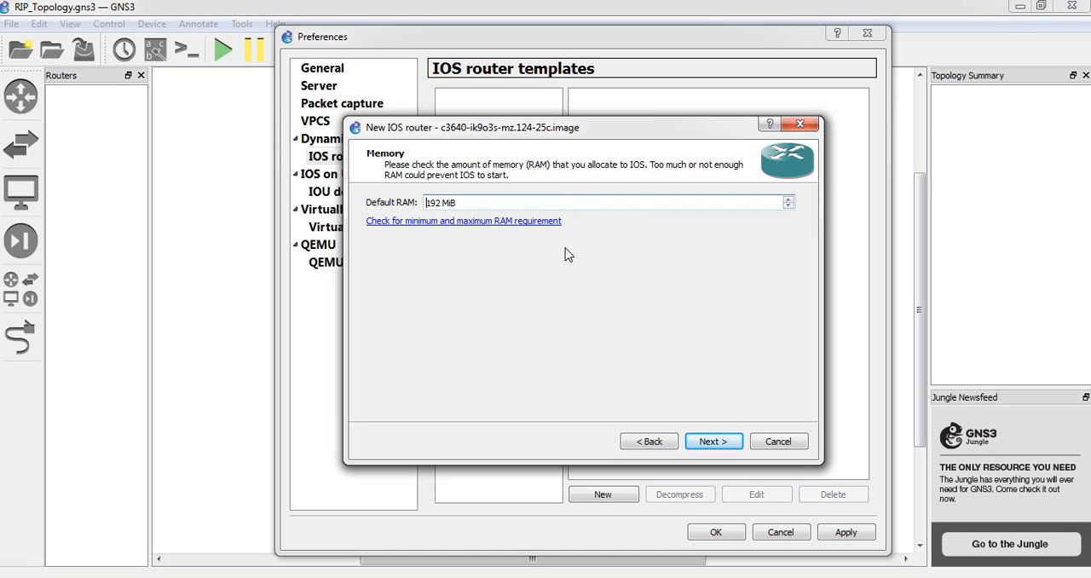
{"action": "left_click", "coordinate": [788, 199]}
{"action": "left_click", "coordinate": [659, 202]}
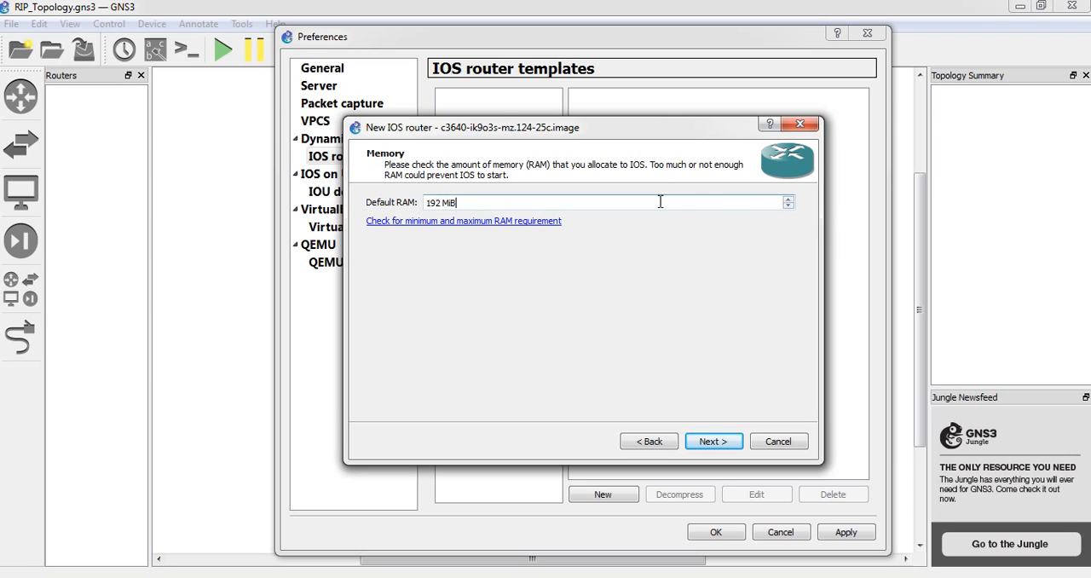
{"action": "left_click", "coordinate": [714, 441]}
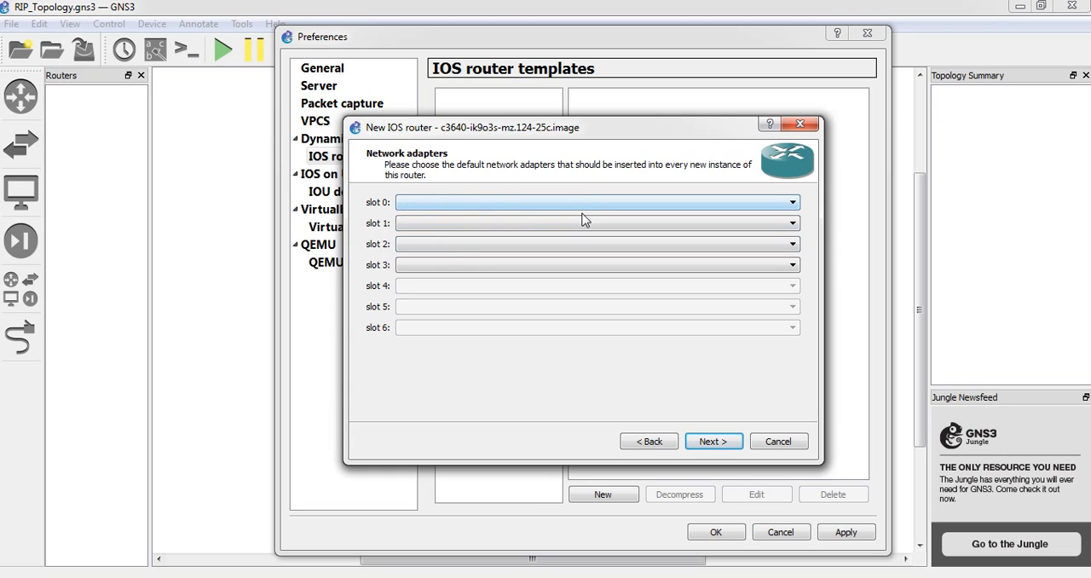
Assign the NM-1FE-TX network adapter to slot 0 of the router template
{"action": "left_click", "coordinate": [465, 202]}
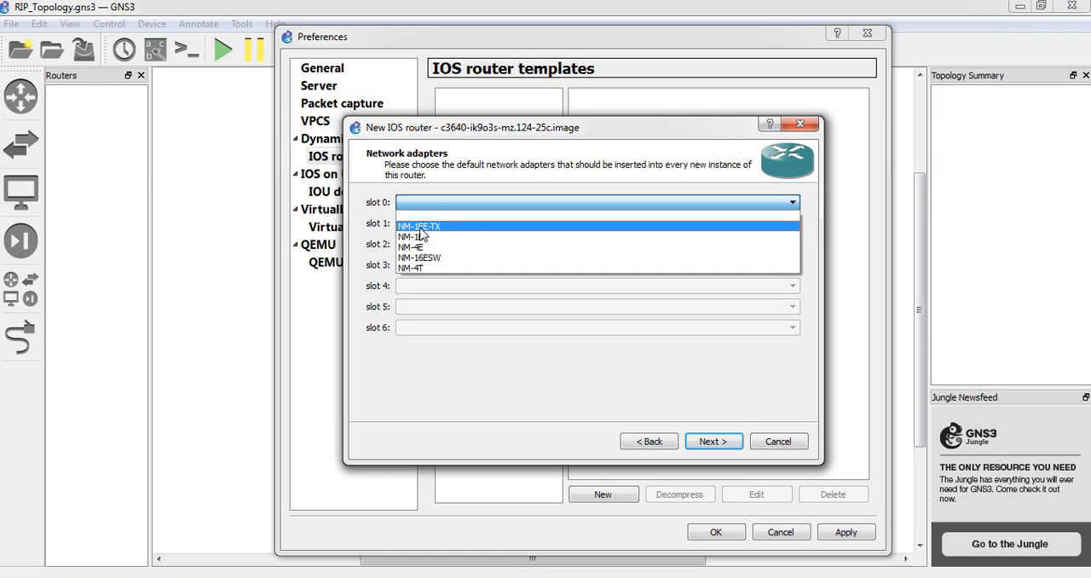
{"action": "left_click", "coordinate": [419, 227]}
{"action": "left_click", "coordinate": [431, 204]}
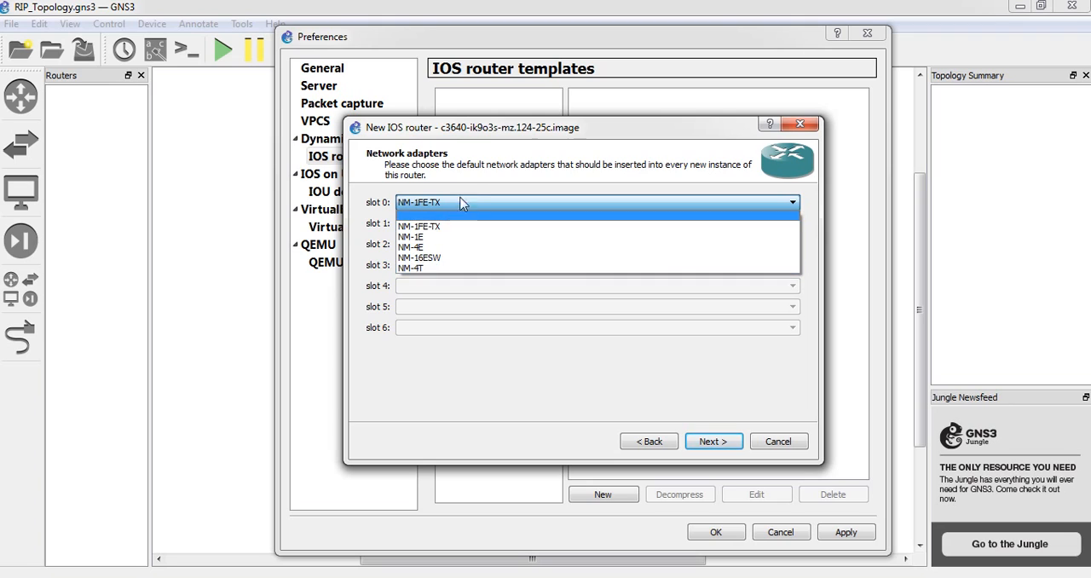
{"action": "left_click", "coordinate": [465, 223]}
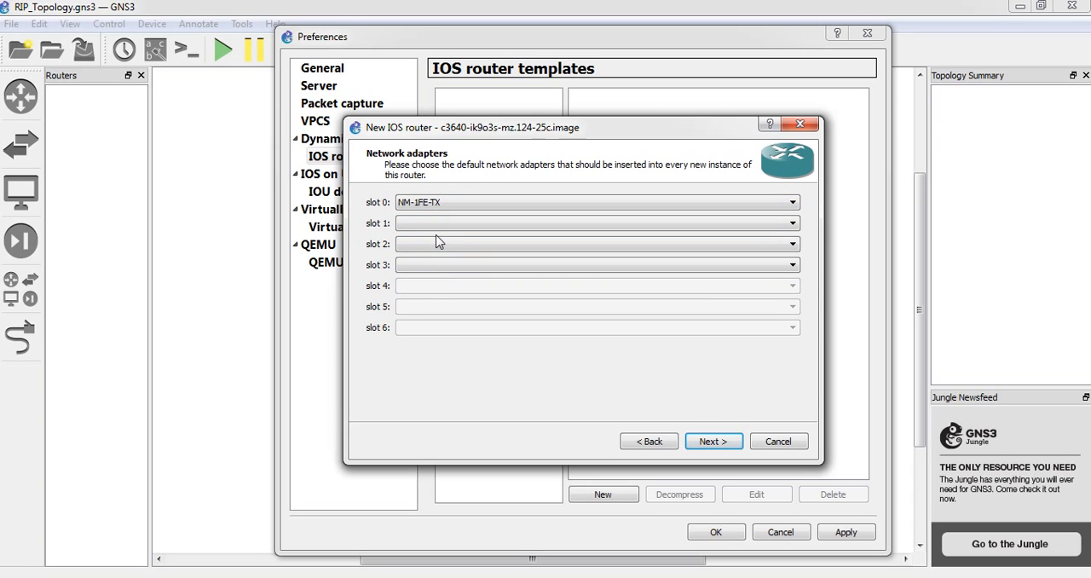
Assign the NM-4T adapter to slot 1, leave slots 2 and 3 empty, and continue to the Idle-PC page
{"action": "left_click", "coordinate": [441, 227]}
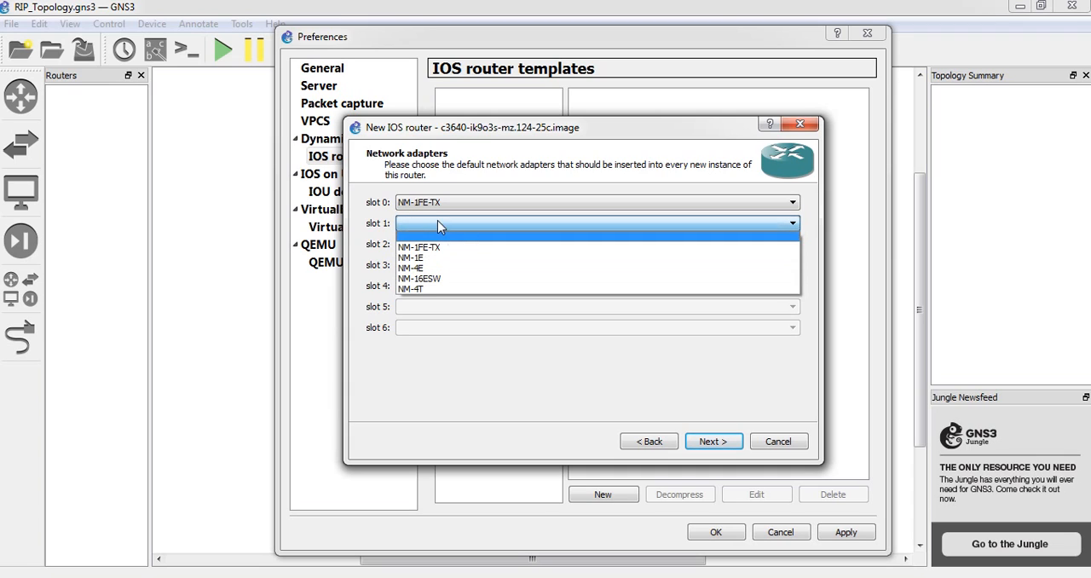
{"action": "left_click", "coordinate": [438, 222]}
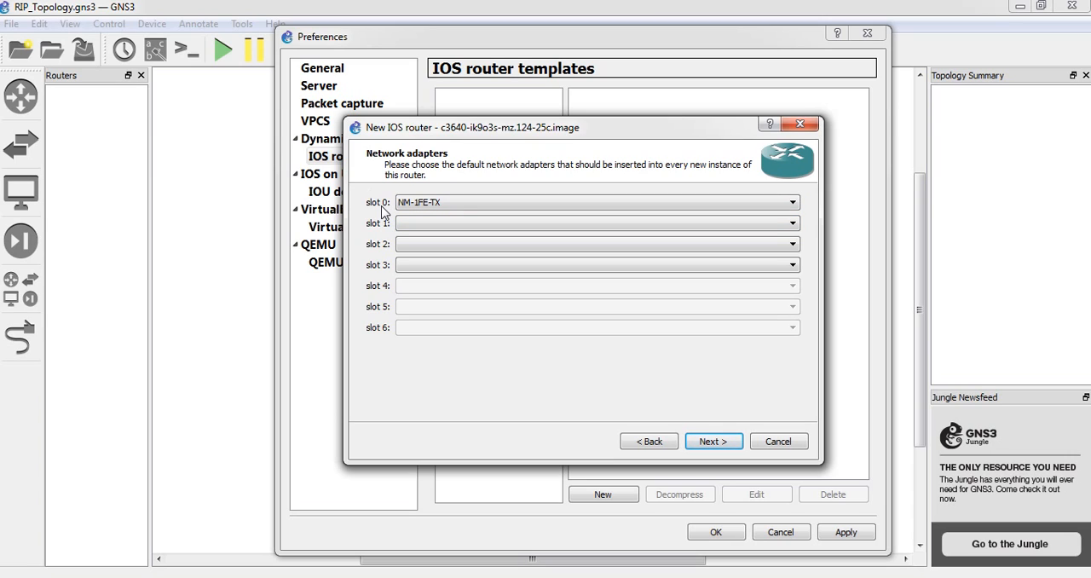
{"action": "left_click", "coordinate": [419, 224]}
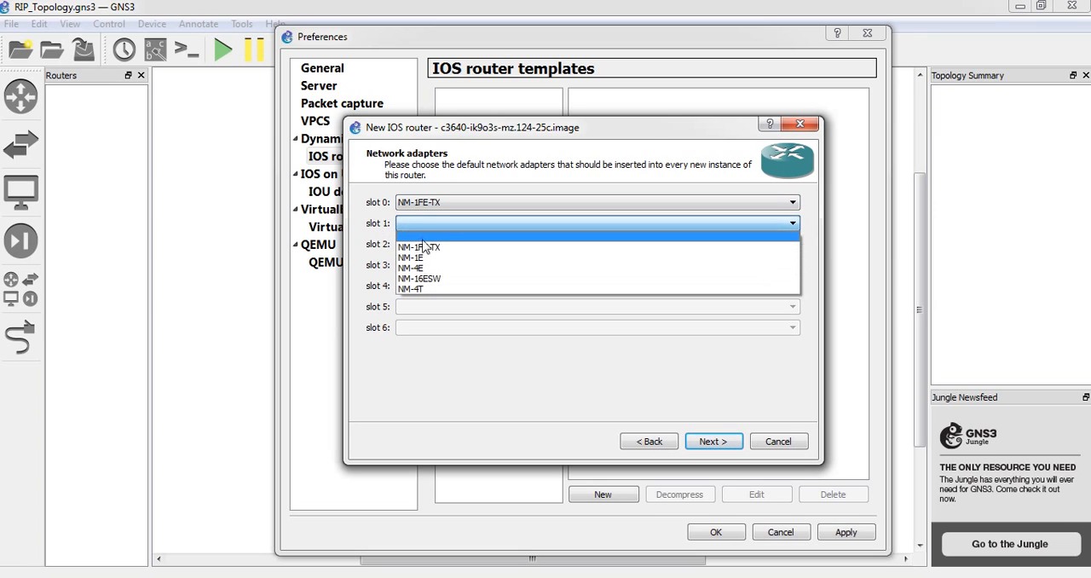
{"action": "left_click", "coordinate": [420, 290]}
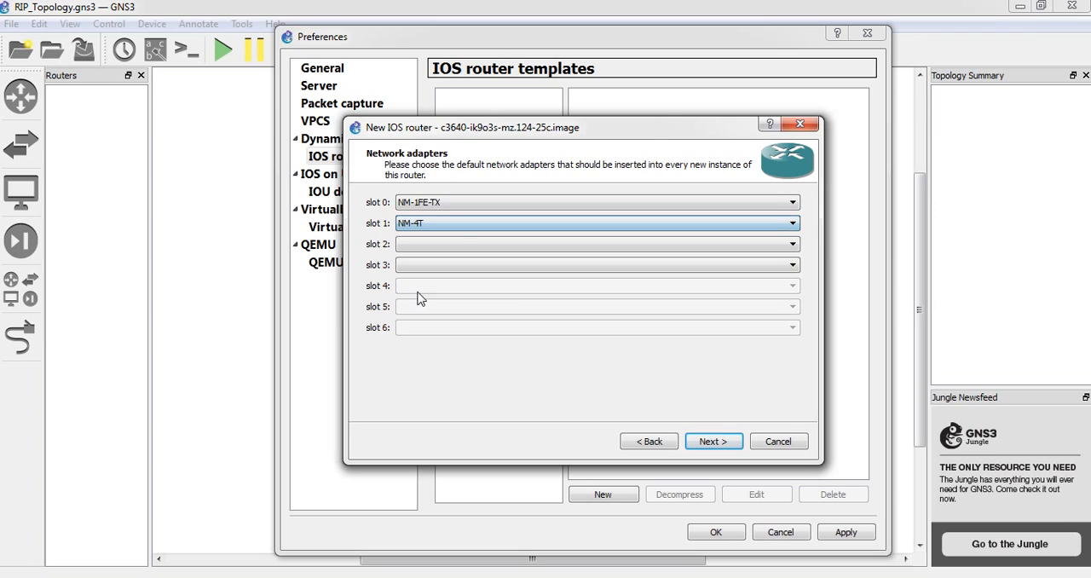
{"action": "left_click", "coordinate": [429, 243]}
{"action": "left_click", "coordinate": [428, 246]}
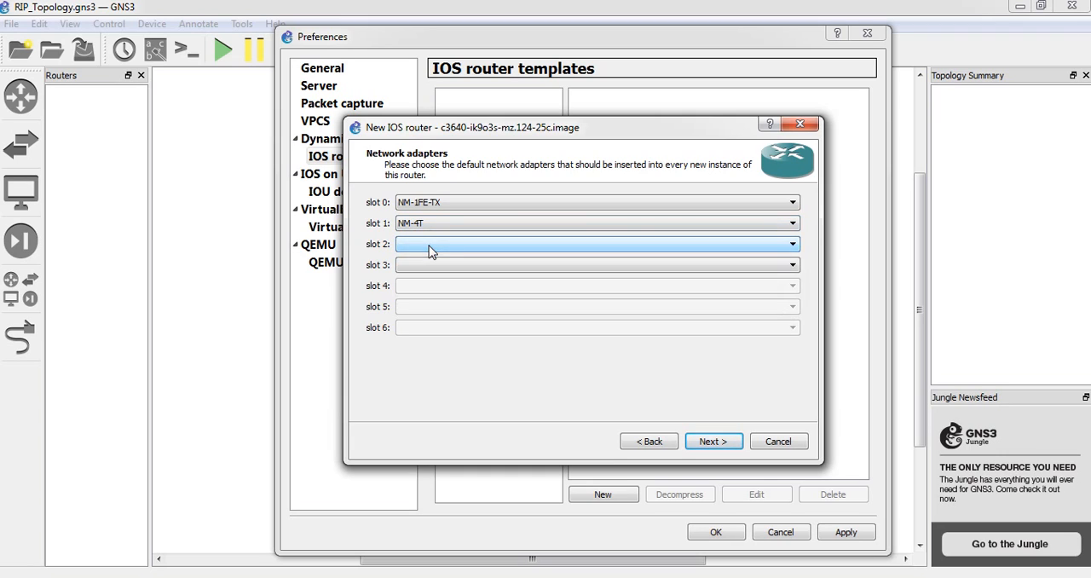
{"action": "left_click", "coordinate": [433, 273]}
{"action": "left_click", "coordinate": [433, 272]}
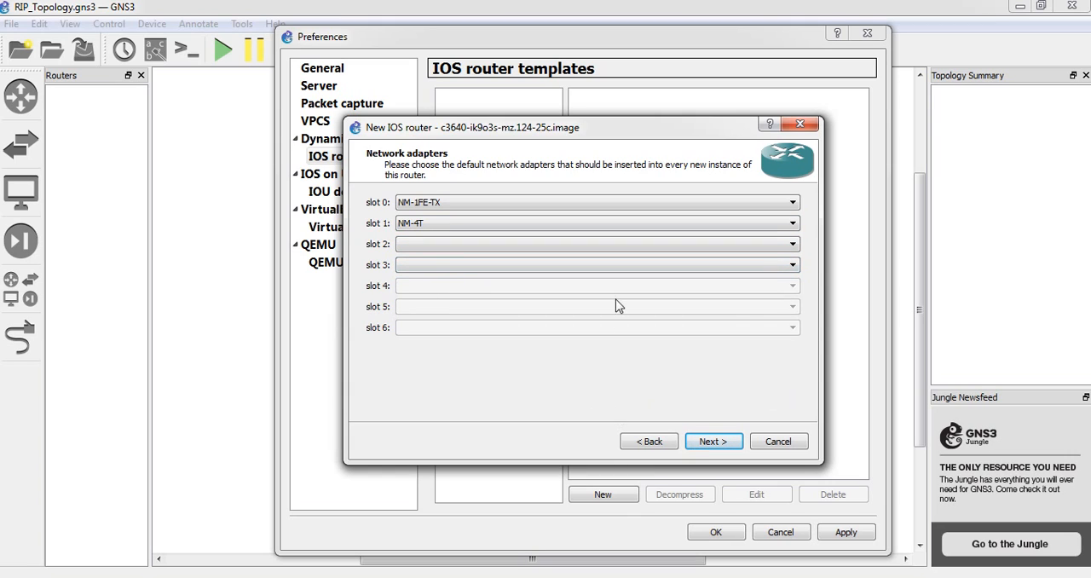
{"action": "left_click", "coordinate": [700, 443]}
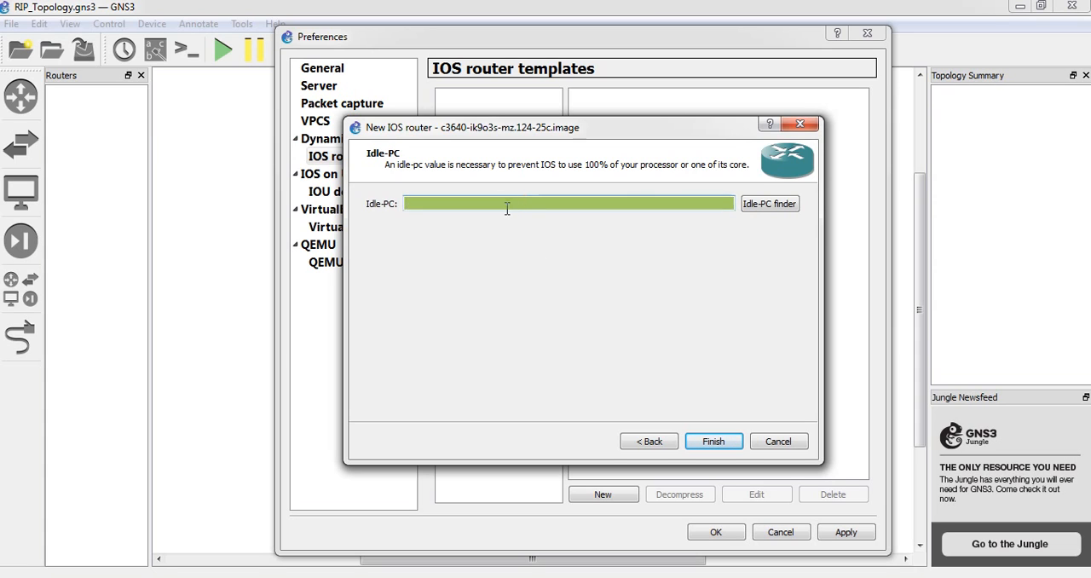
Finish the c3600 template without an Idle-PC value, then apply and close the preferences
{"action": "left_click", "coordinate": [708, 439]}
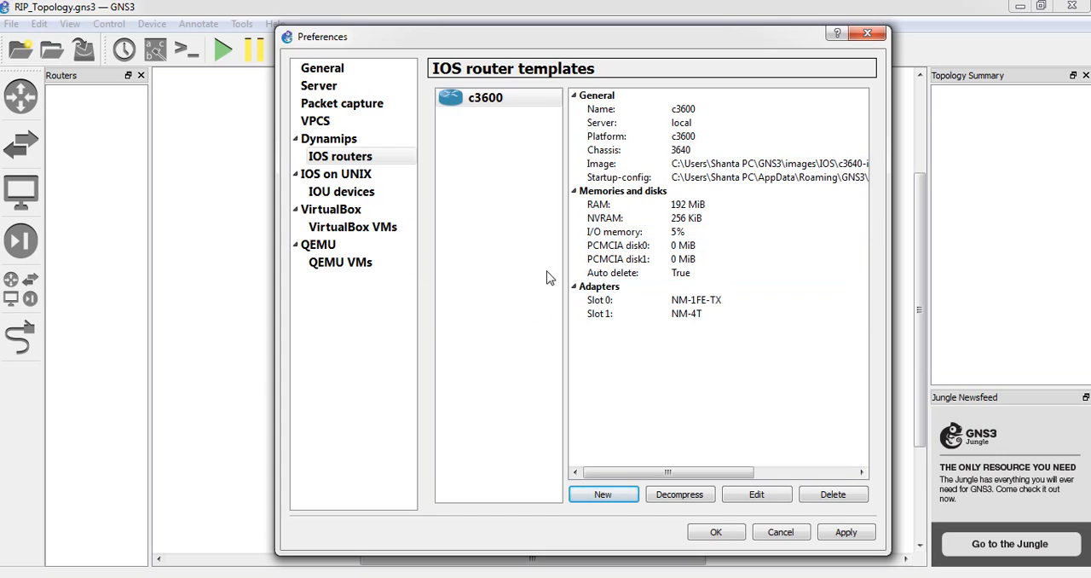
{"action": "left_click", "coordinate": [837, 534]}
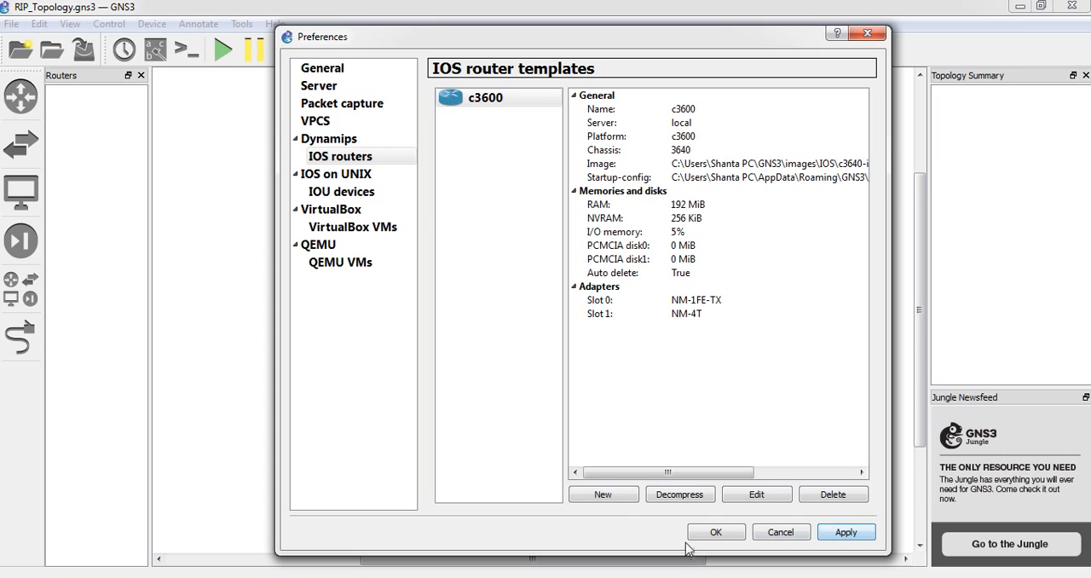
{"action": "left_click", "coordinate": [715, 533]}
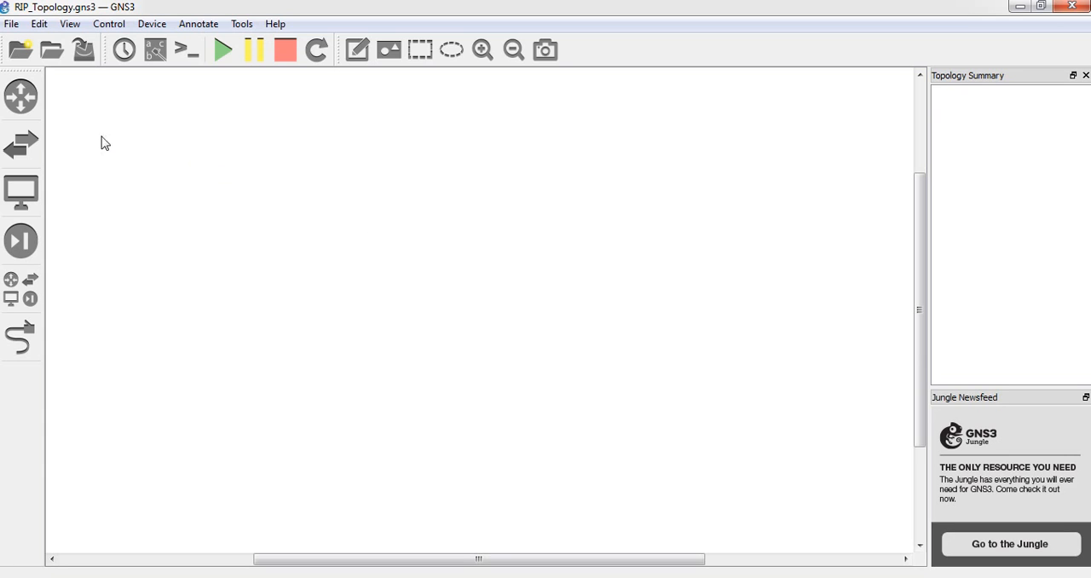
Widen the router list and place two c3600 routers side by side in the upper part of the workspace
{"action": "left_click", "coordinate": [31, 108]}
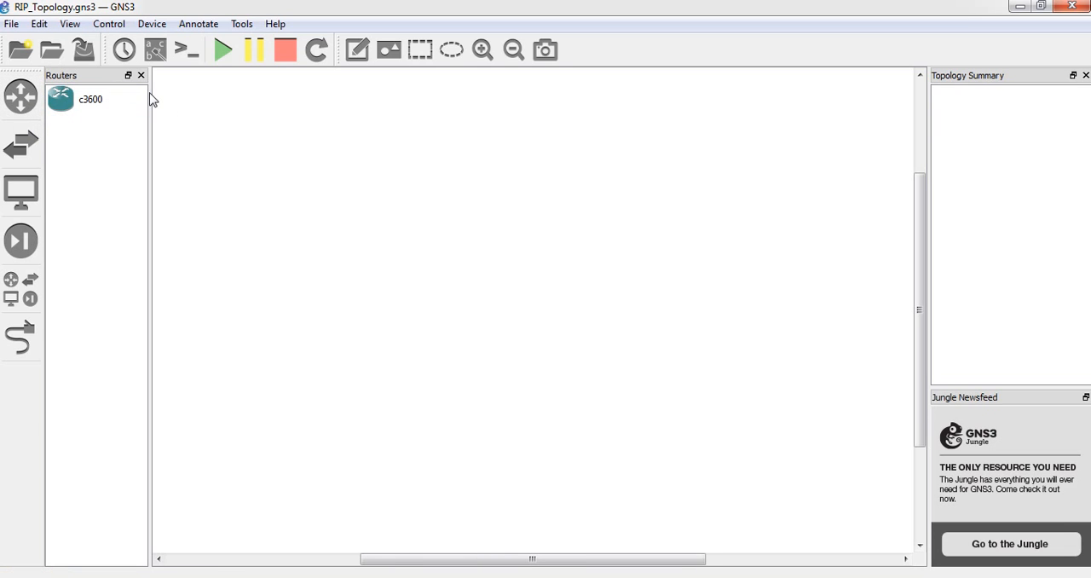
{"action": "left_click_drag", "start_coordinate": [149, 99], "coordinate": [200, 94]}
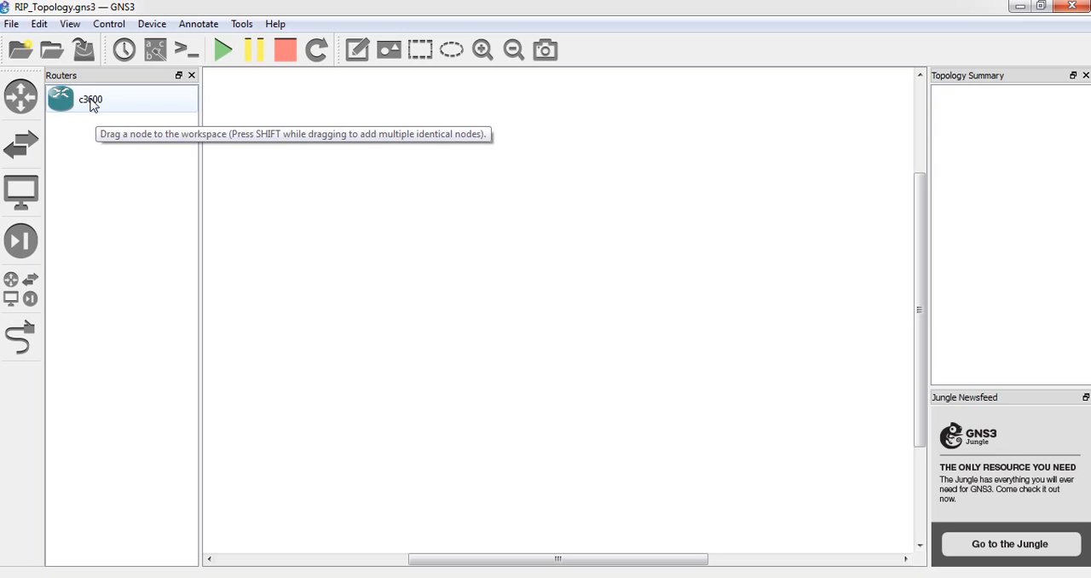
{"action": "left_click", "coordinate": [92, 104]}
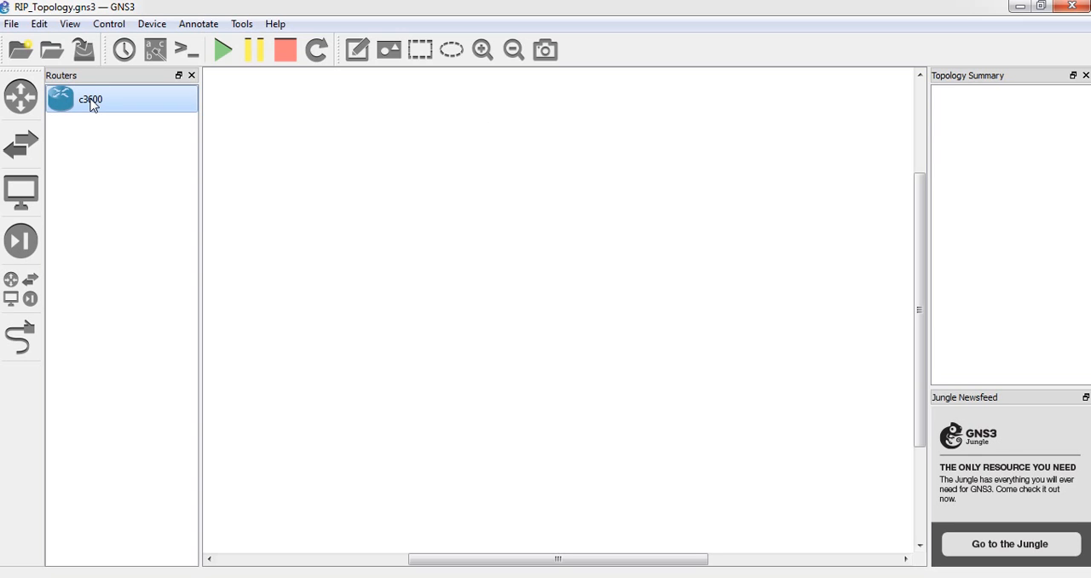
{"action": "left_click_drag", "start_coordinate": [93, 104], "coordinate": [141, 119]}
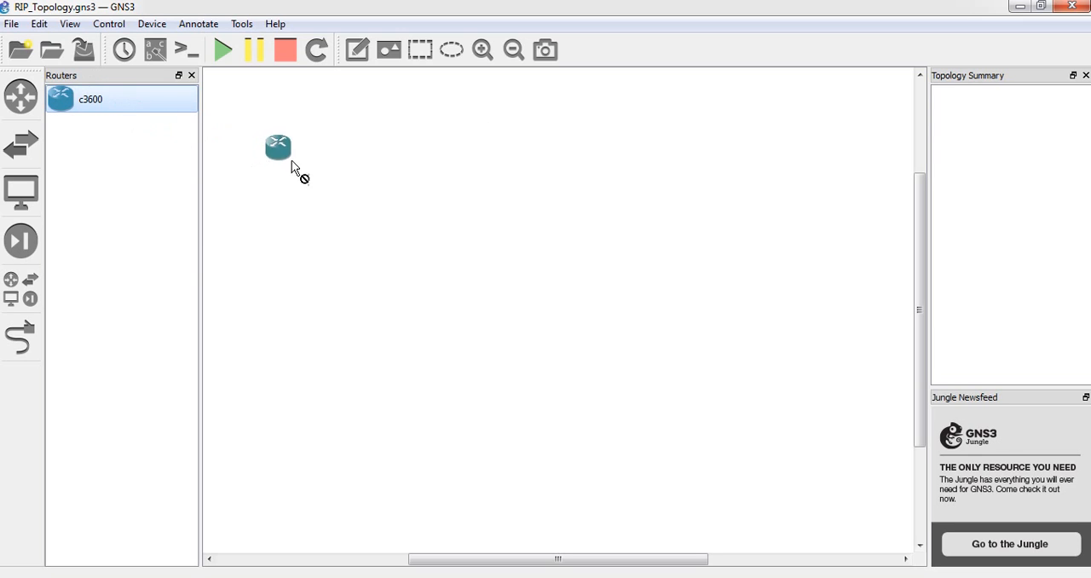
{"action": "left_click_drag", "start_coordinate": [687, 198], "coordinate": [397, 196]}
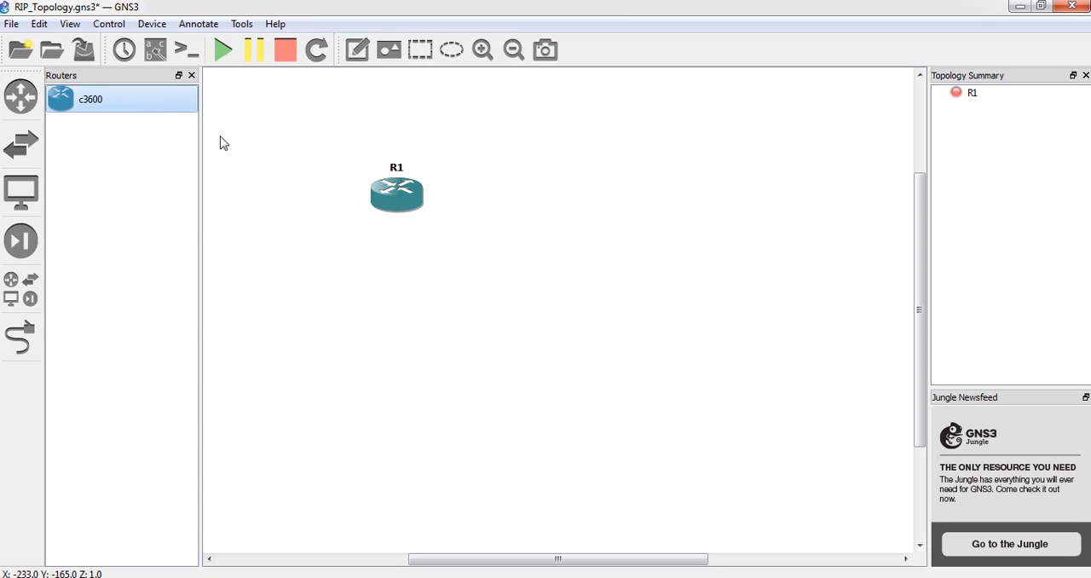
{"action": "mouse_move", "coordinate": [129, 107]}
{"action": "left_mouse_down"}
{"action": "mouse_move", "coordinate": [792, 190]}
{"action": "mouse_move", "coordinate": [691, 219]}
{"action": "mouse_move", "coordinate": [699, 223]}
{"action": "left_mouse_up"}
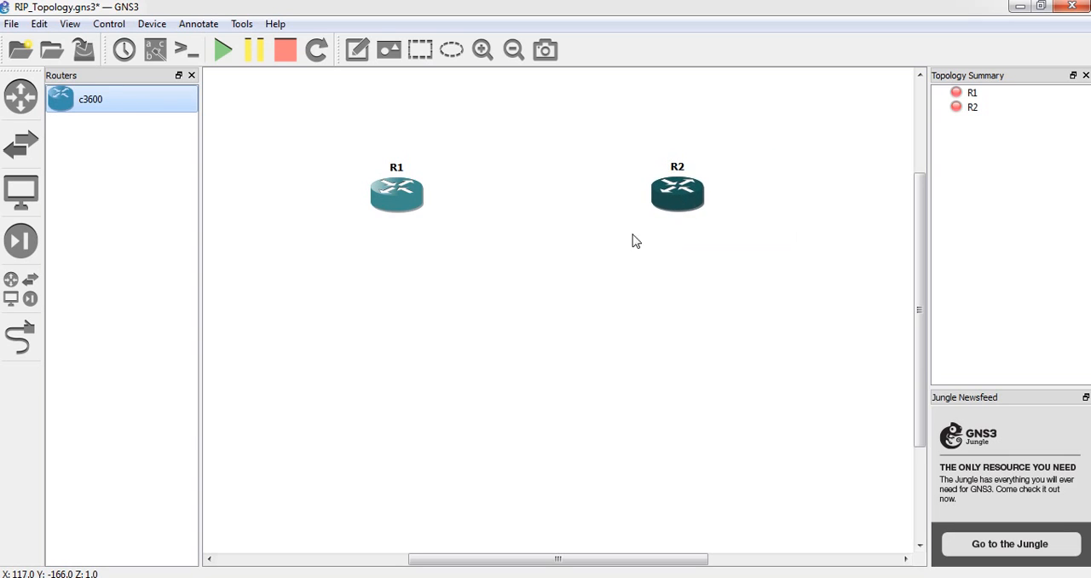
{"action": "left_click", "coordinate": [599, 251]}
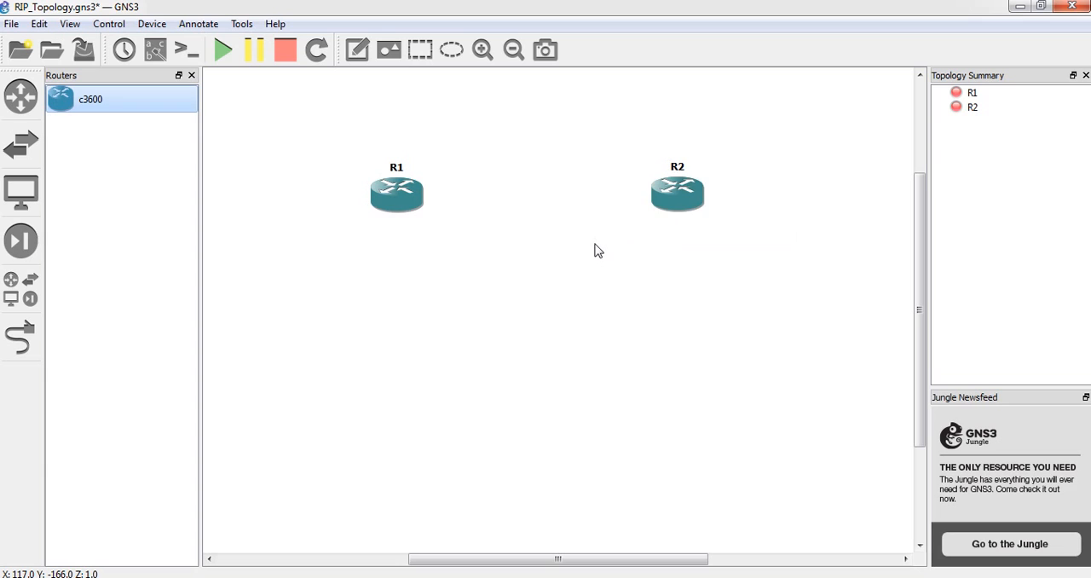
Close the router list and place two Ethernet switches in the workspace, one below each router
{"action": "left_click", "coordinate": [191, 76]}
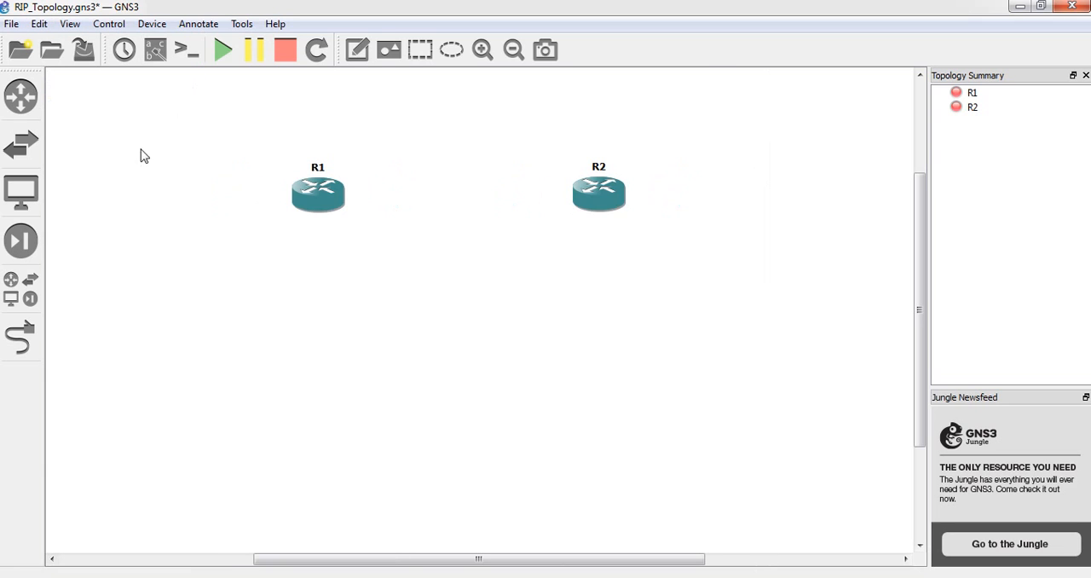
{"action": "left_click", "coordinate": [34, 156]}
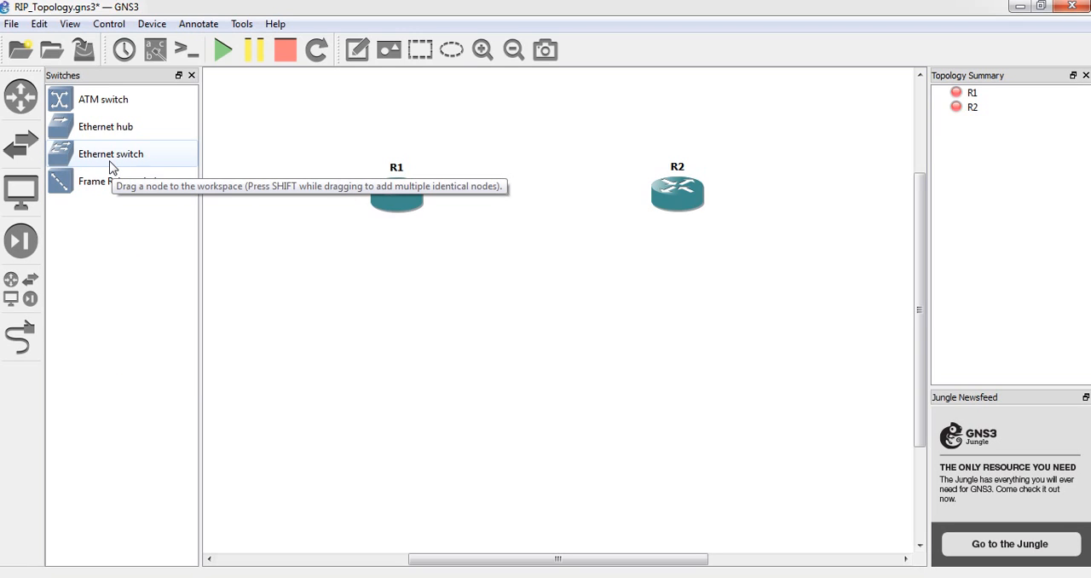
{"action": "left_click_drag", "start_coordinate": [111, 166], "coordinate": [385, 325]}
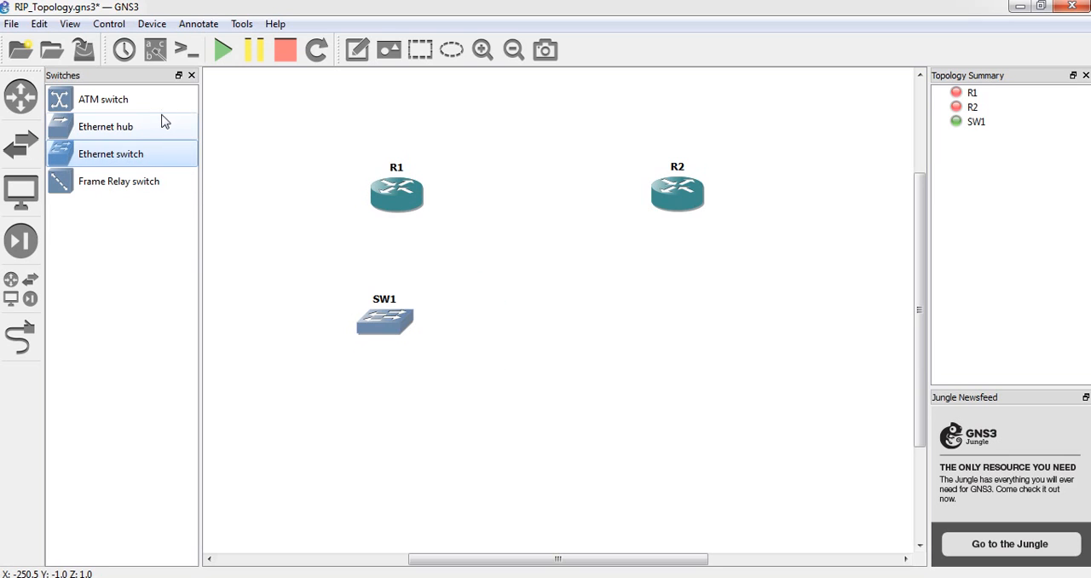
{"action": "left_click_drag", "start_coordinate": [110, 162], "coordinate": [721, 333]}
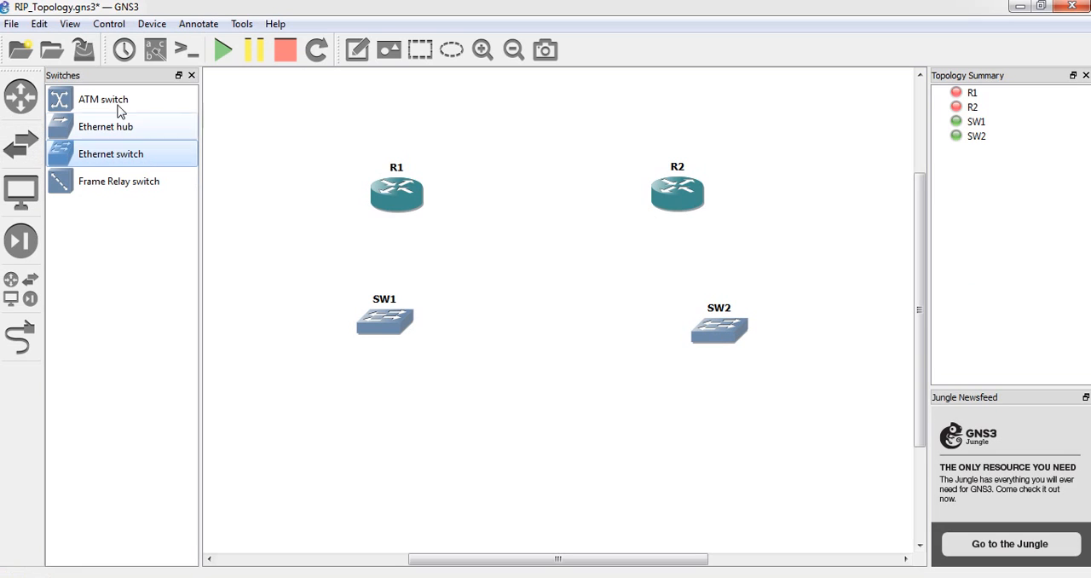
{"action": "left_click", "coordinate": [192, 76]}
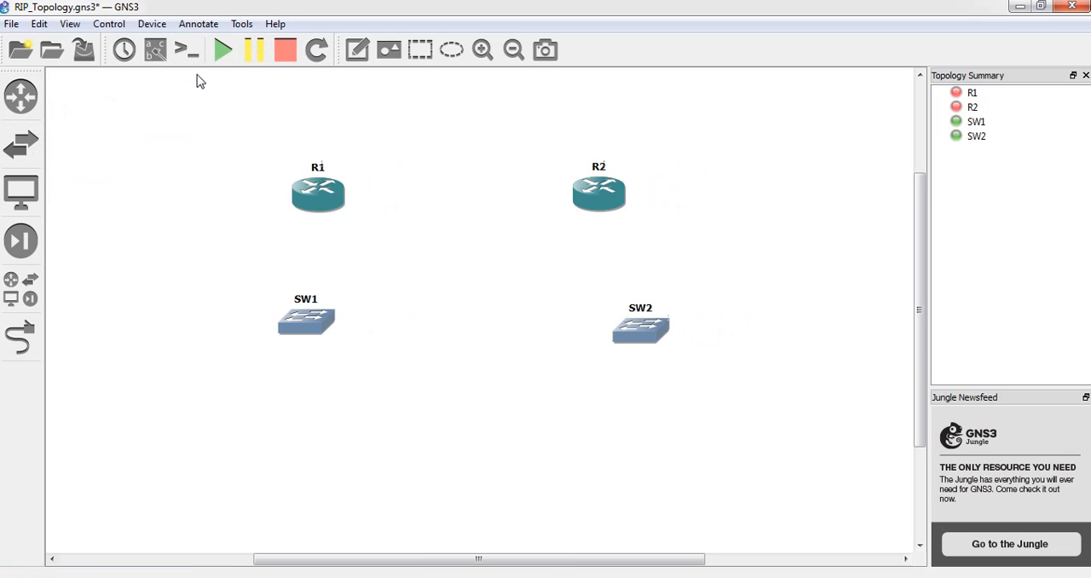
Place two VPCS end devices in the workspace, one below each switch, and close the device list
{"action": "left_click", "coordinate": [24, 206]}
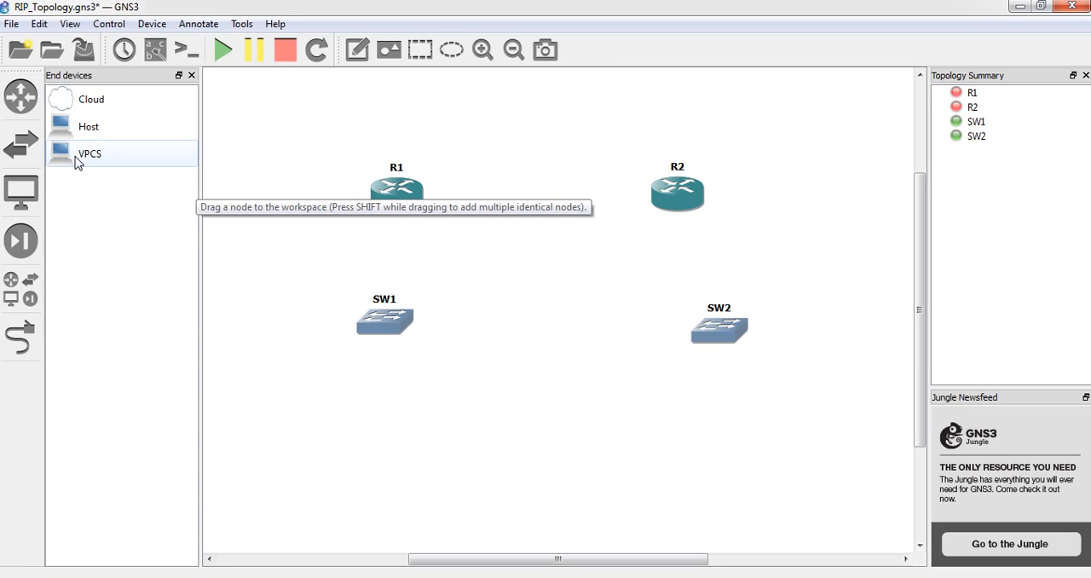
{"action": "left_click_drag", "start_coordinate": [75, 162], "coordinate": [323, 422]}
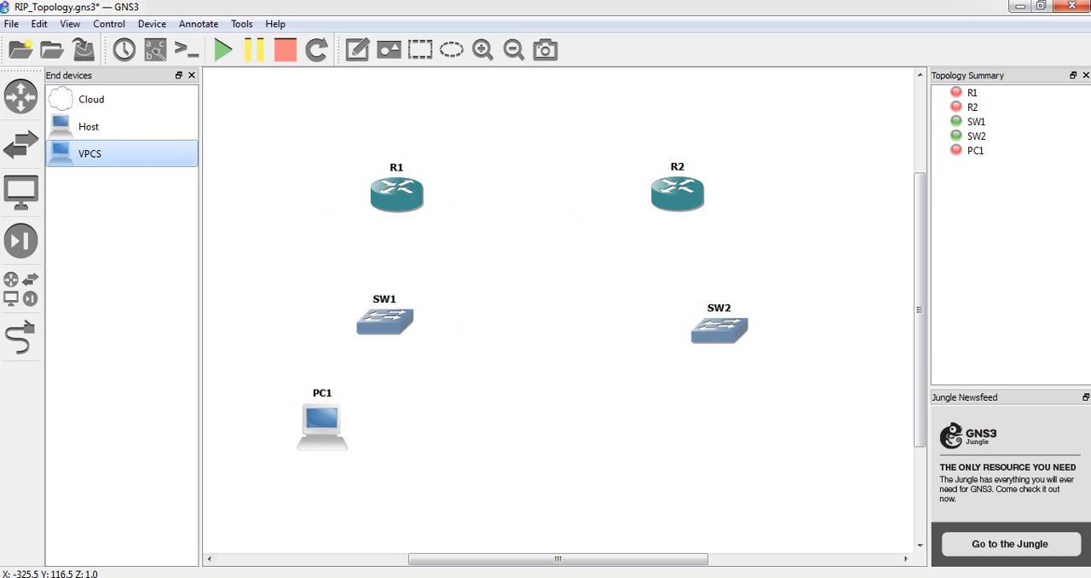
{"action": "left_click_drag", "start_coordinate": [91, 160], "coordinate": [814, 452]}
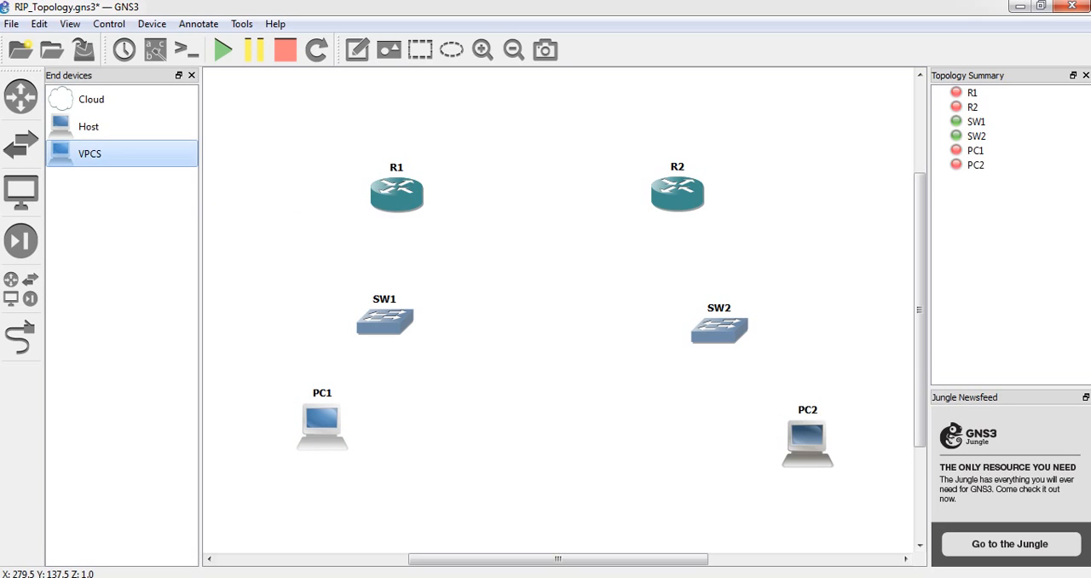
{"action": "left_click", "coordinate": [193, 75]}
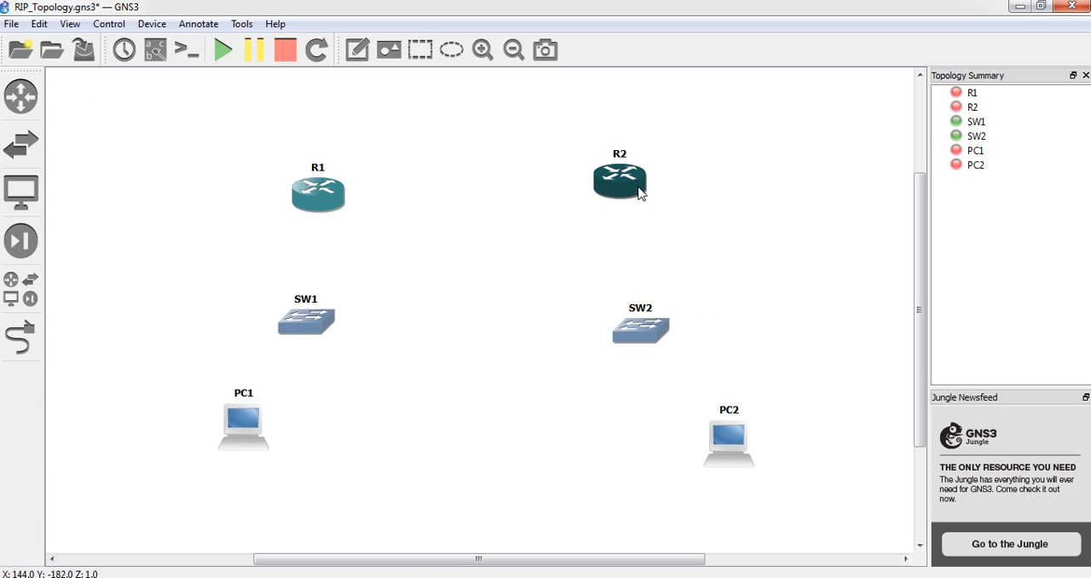
Reposition R2, PC1 and SW1 slightly so the devices in the topology line up more evenly
{"action": "left_click_drag", "start_coordinate": [640, 194], "coordinate": [642, 199]}
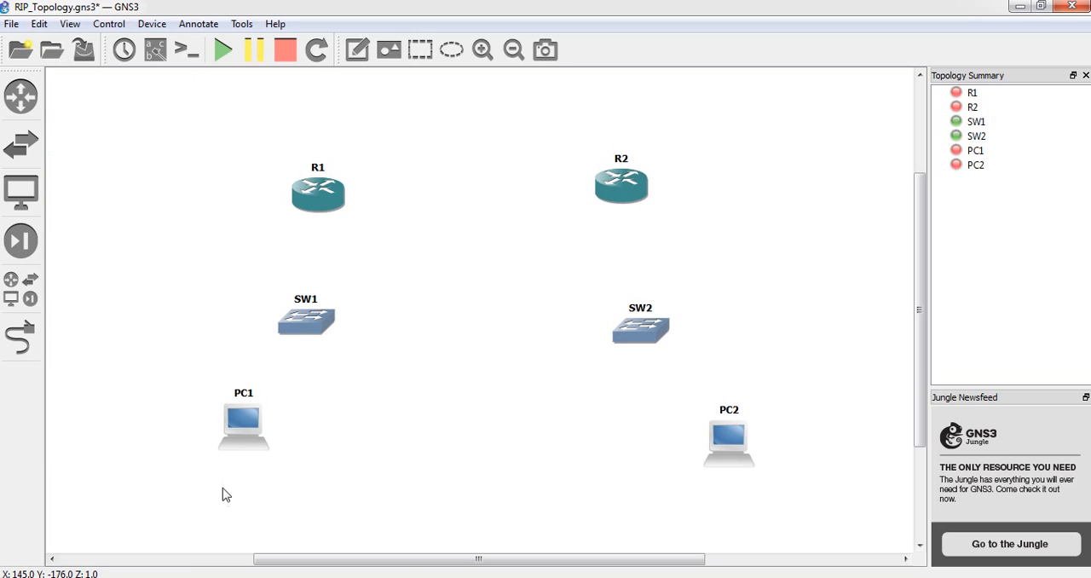
{"action": "left_click_drag", "start_coordinate": [234, 415], "coordinate": [218, 431]}
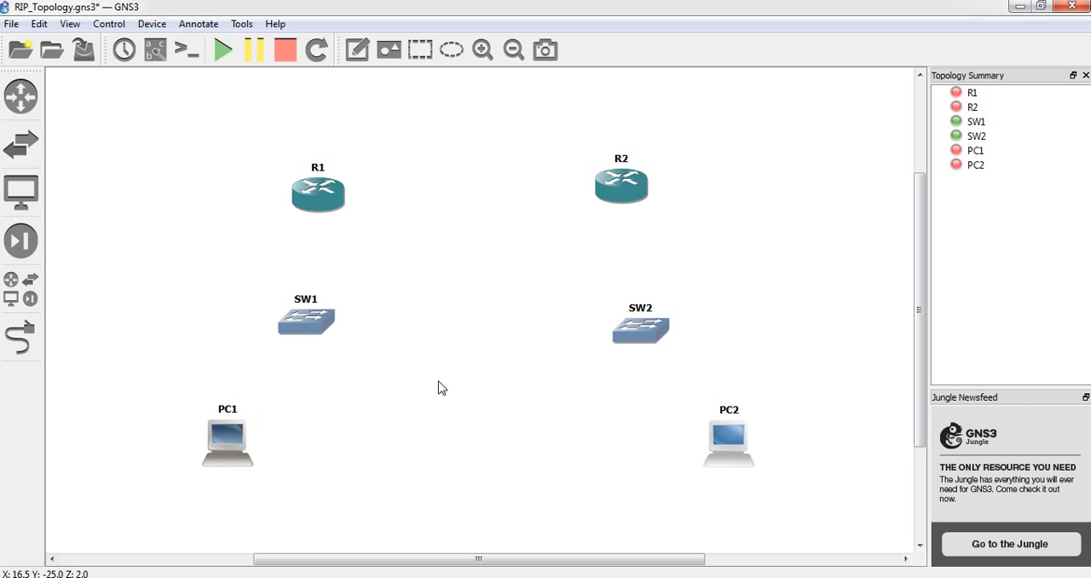
{"action": "left_click_drag", "start_coordinate": [322, 330], "coordinate": [325, 339]}
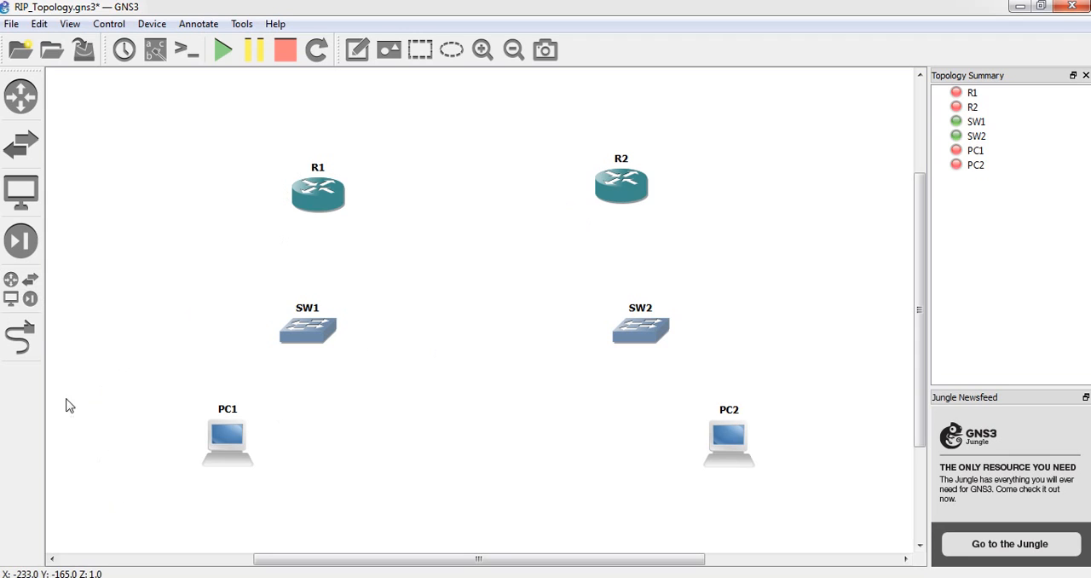
Add a link from Ethernet0 on PC1 to port 1 on SW1
{"action": "left_click", "coordinate": [26, 341]}
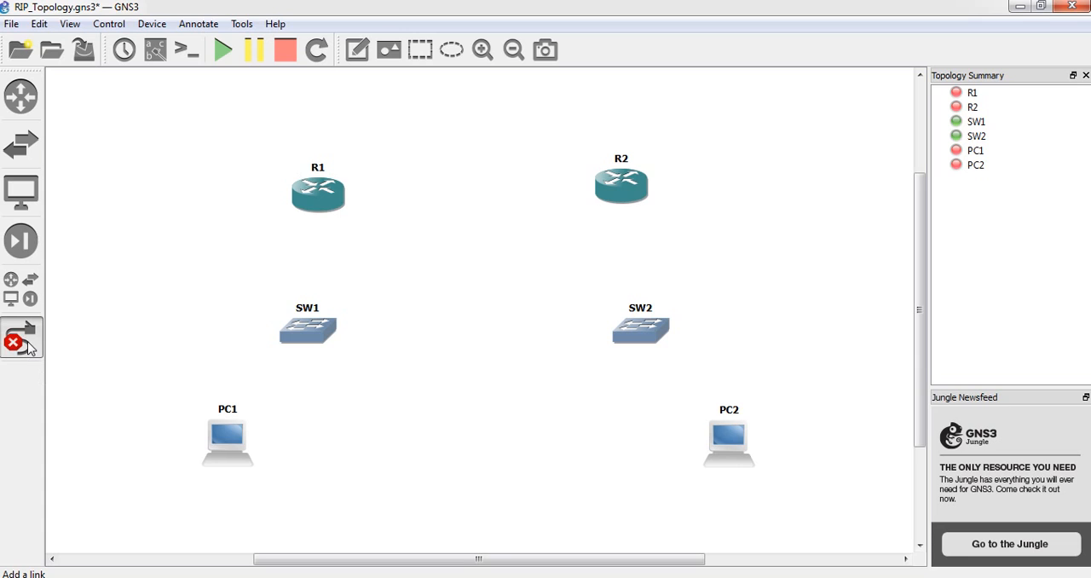
{"action": "left_click", "coordinate": [236, 436]}
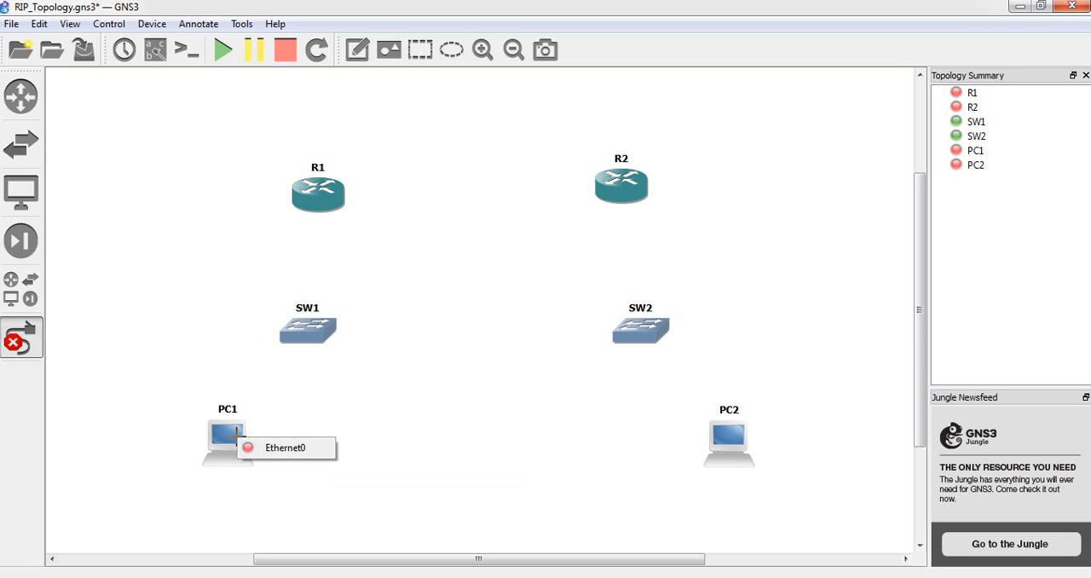
{"action": "left_click", "coordinate": [269, 449]}
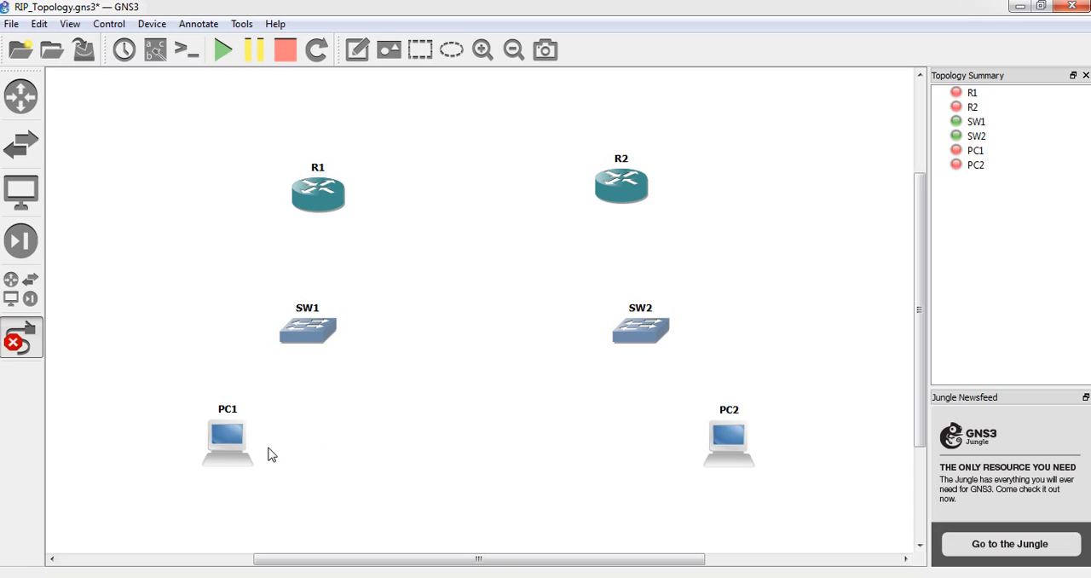
{"action": "left_click", "coordinate": [305, 336]}
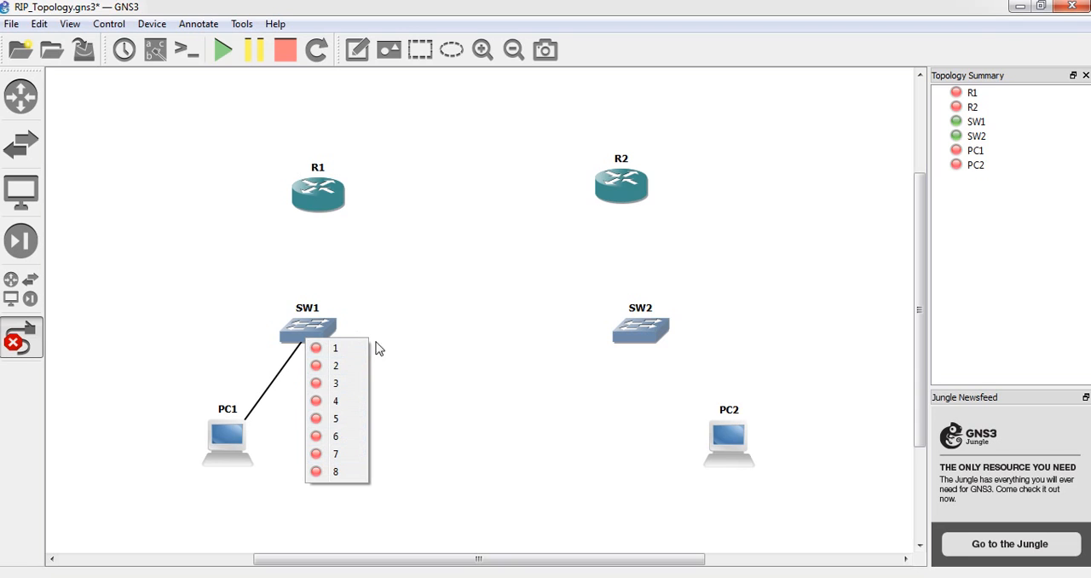
{"action": "left_click", "coordinate": [336, 356]}
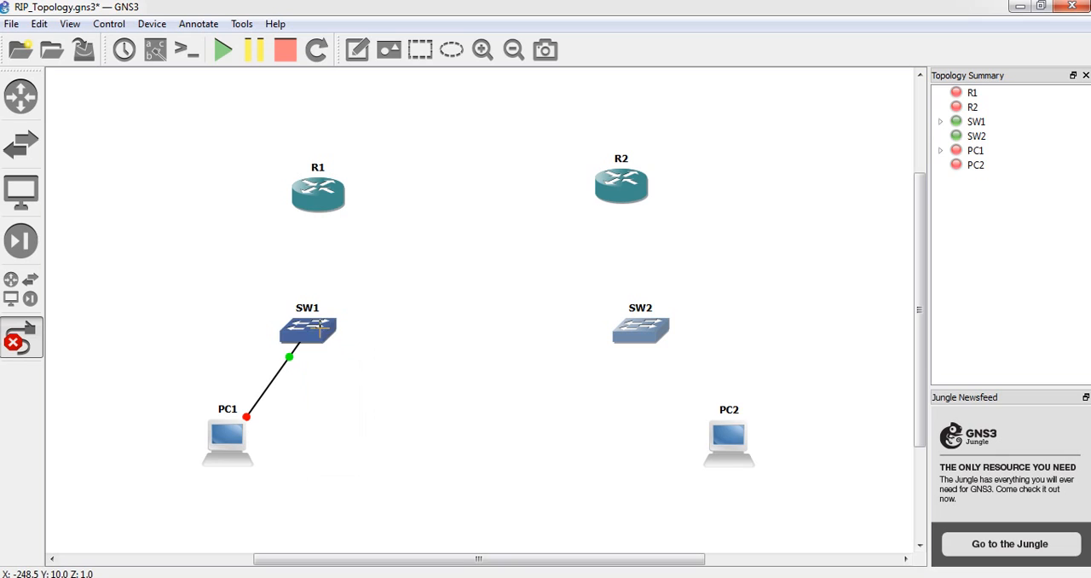
Add a link from port 2 on SW1 to FastEthernet0/0 on R1
{"action": "left_click", "coordinate": [320, 327]}
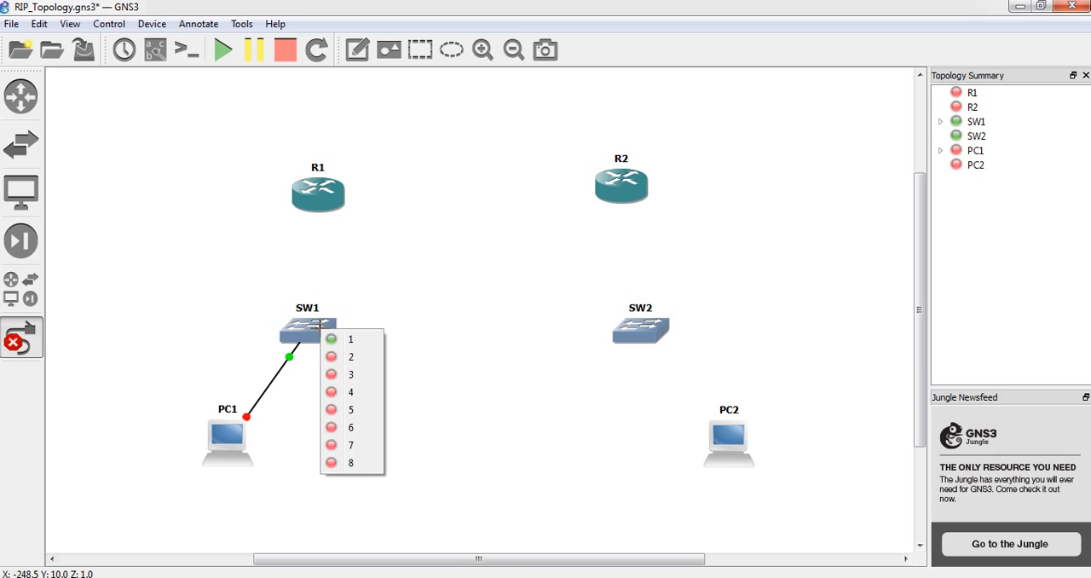
{"action": "left_click", "coordinate": [350, 358]}
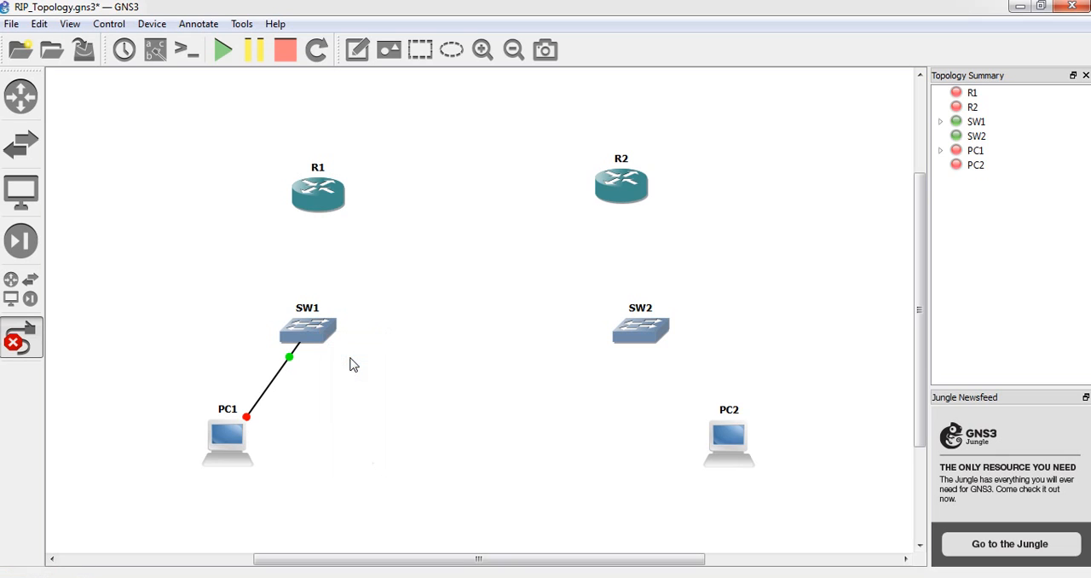
{"action": "left_click", "coordinate": [313, 202]}
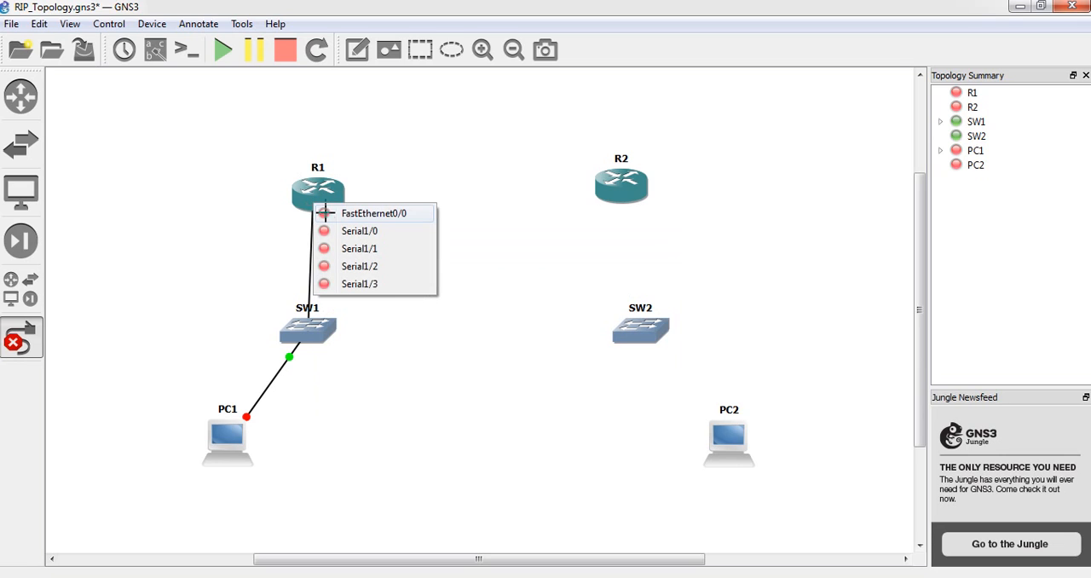
{"action": "left_click", "coordinate": [332, 214]}
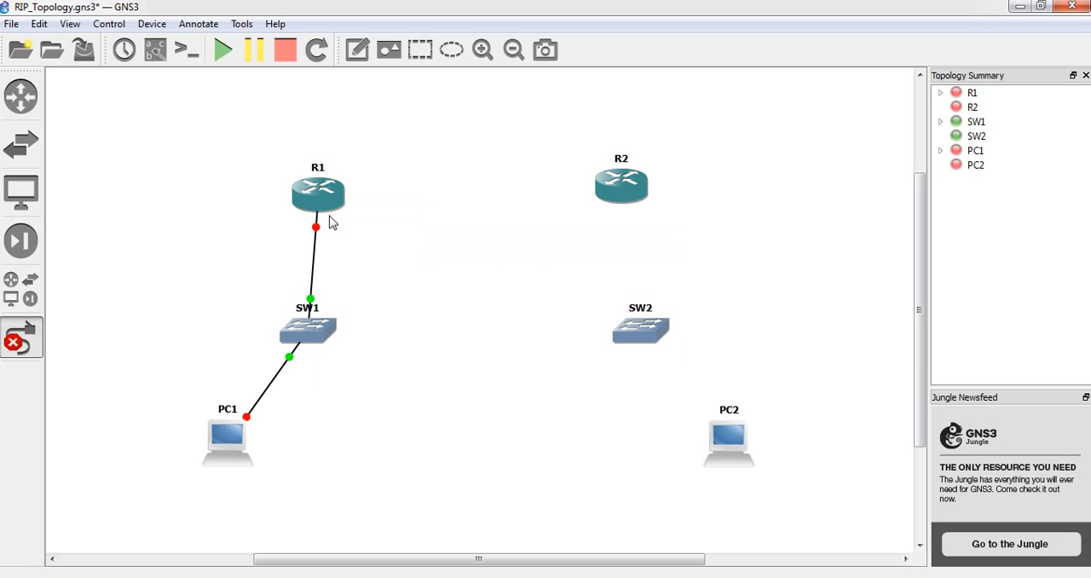
Begin a serial link from Serial1/0 on R1 towards R2
{"action": "left_click", "coordinate": [338, 199]}
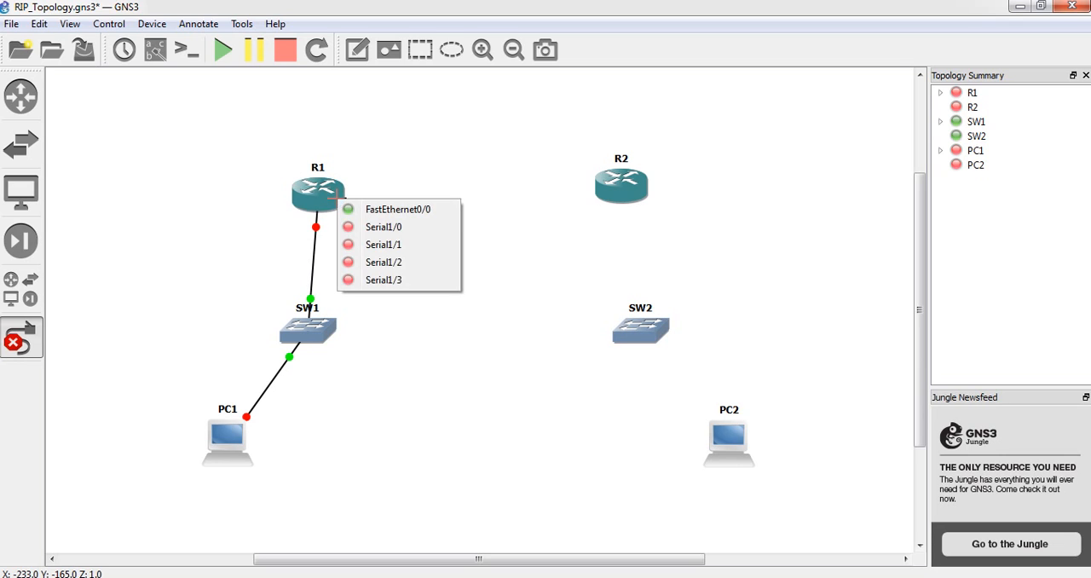
{"action": "left_click", "coordinate": [376, 231]}
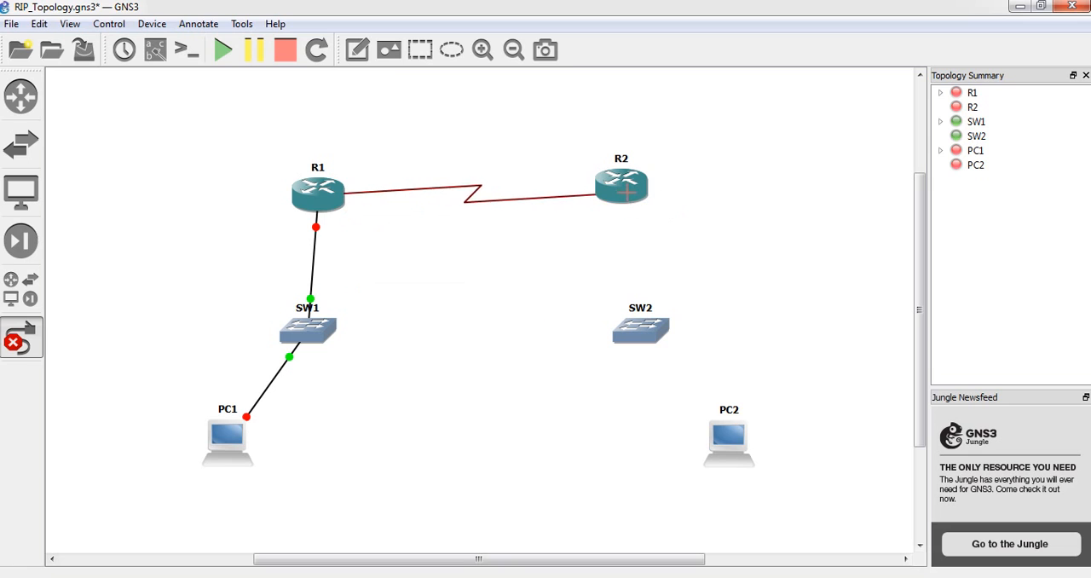
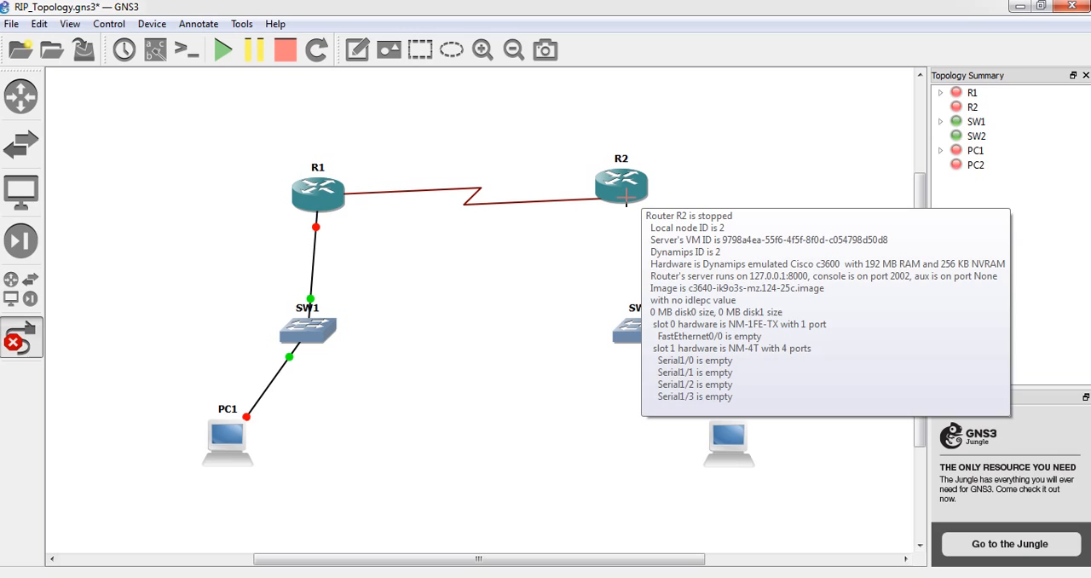
Finish the serial link on Serial1/0 of R2, and link FastEthernet0/0 on R2 to port 1 on SW2
{"action": "left_click", "coordinate": [627, 198]}
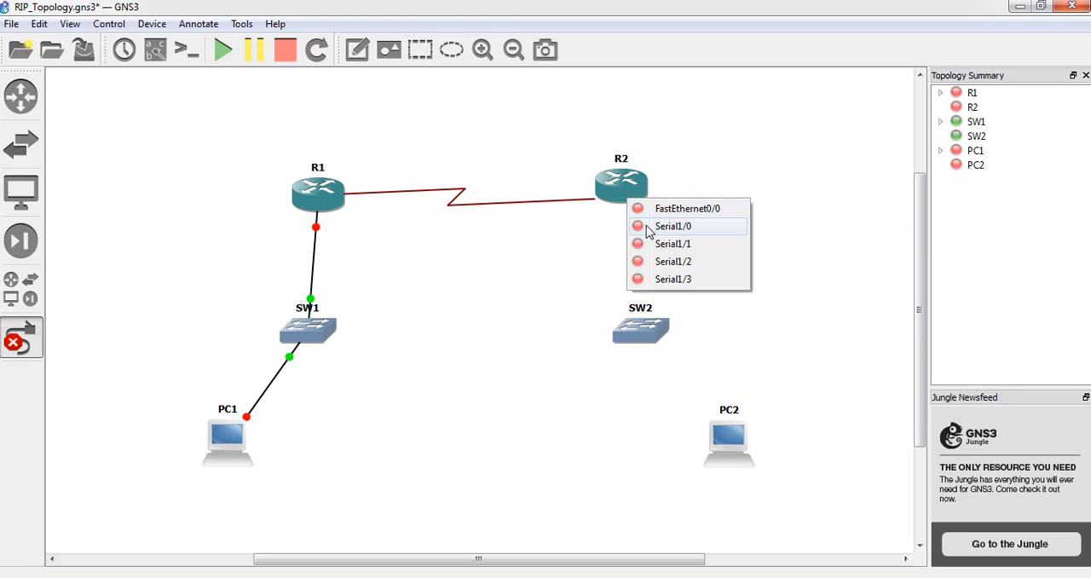
{"action": "left_click", "coordinate": [648, 227]}
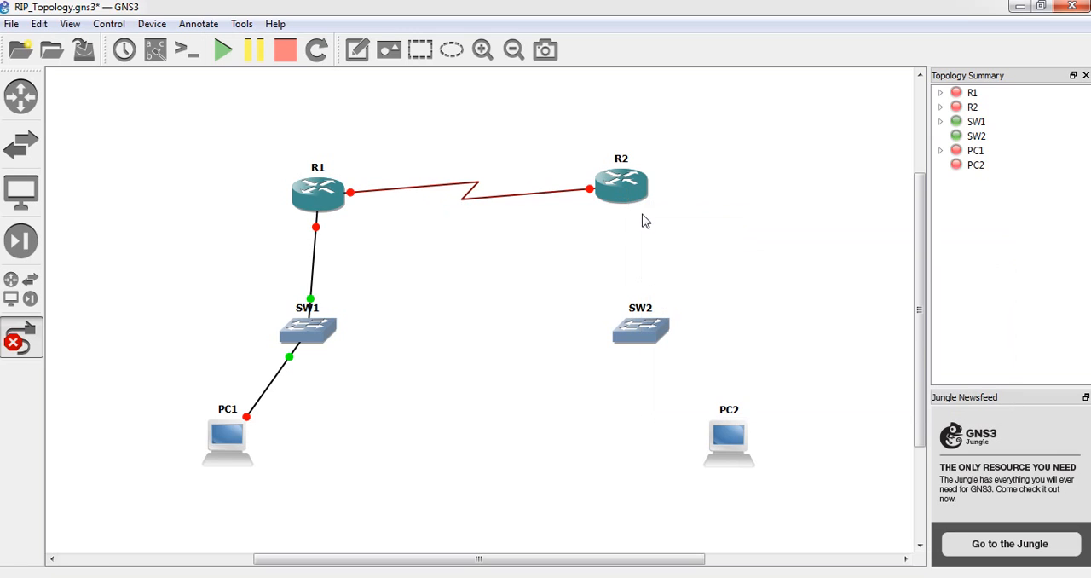
{"action": "left_click", "coordinate": [628, 196]}
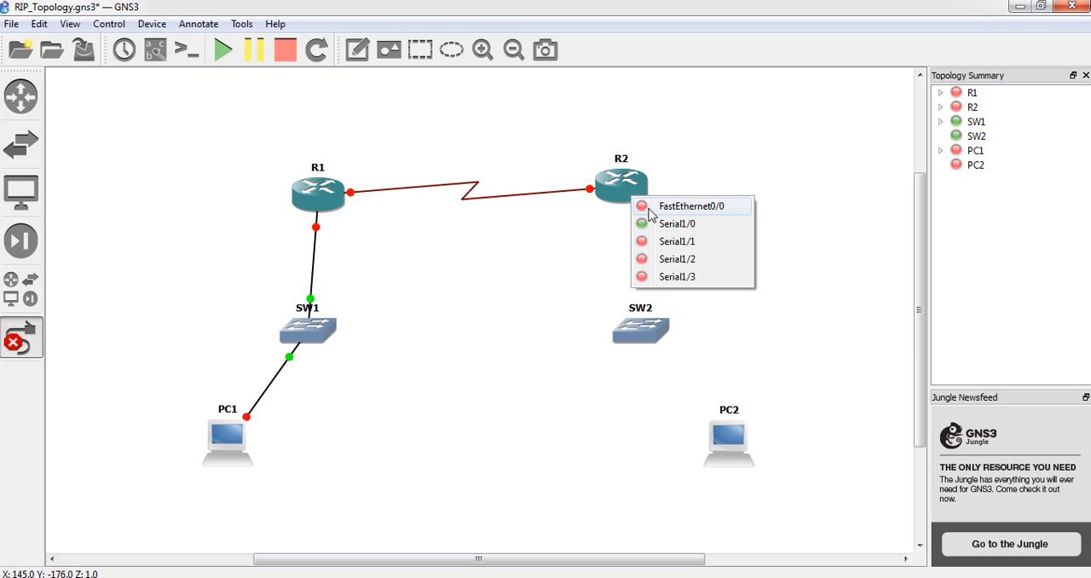
{"action": "left_click", "coordinate": [649, 206]}
{"action": "left_click", "coordinate": [636, 325]}
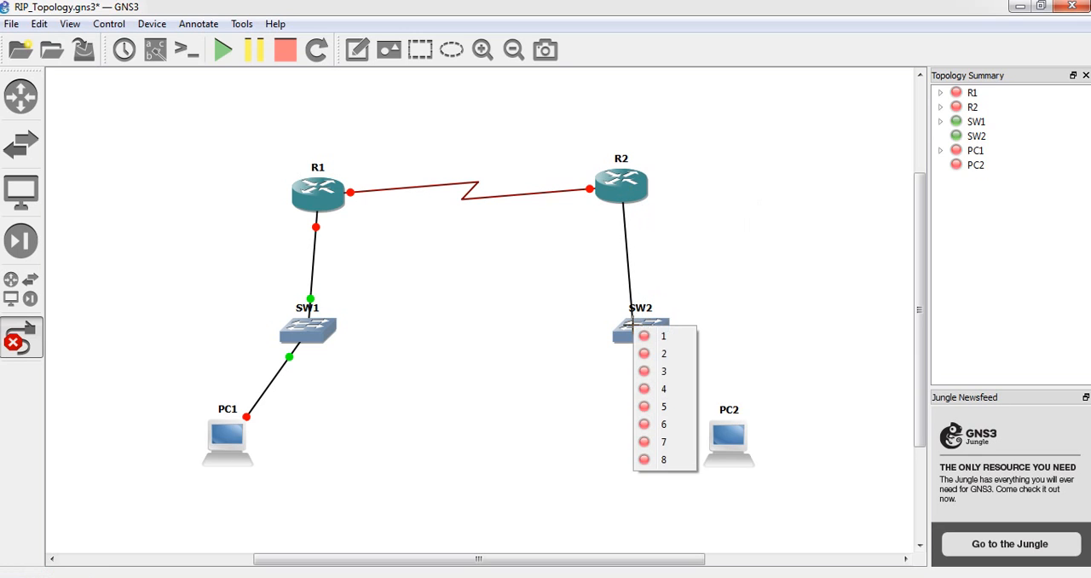
{"action": "left_click", "coordinate": [662, 339]}
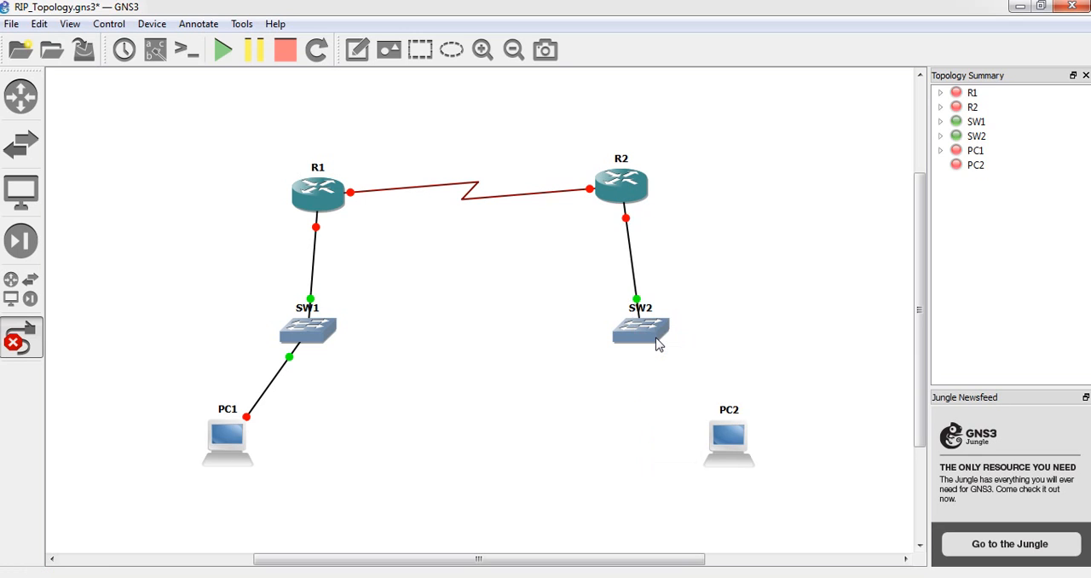
Add a link from port 2 on SW2 to Ethernet0 on PC2, and leave link mode
{"action": "left_click", "coordinate": [653, 339]}
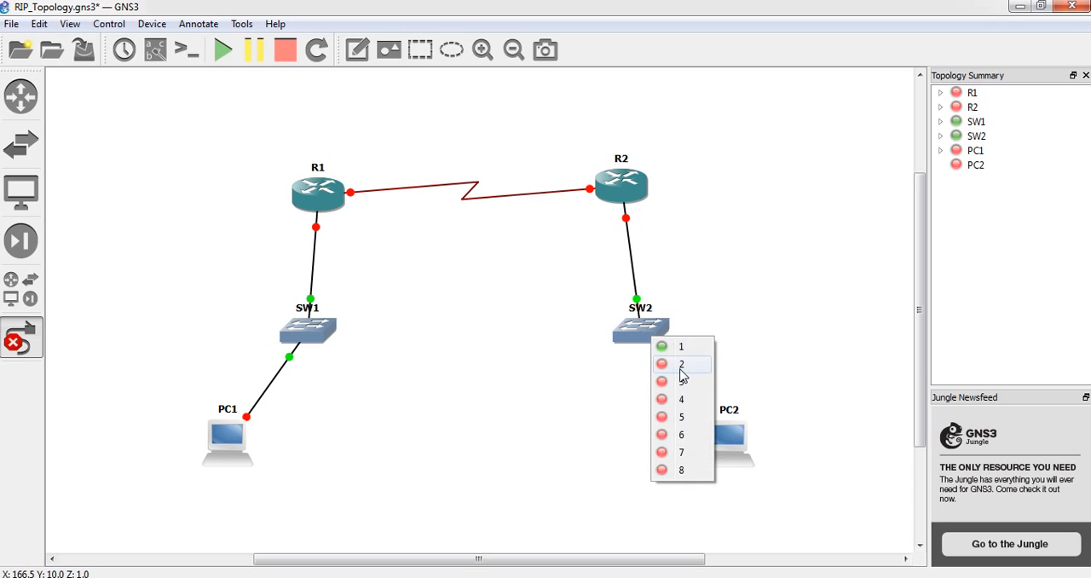
{"action": "left_click", "coordinate": [681, 366]}
{"action": "left_click", "coordinate": [729, 451]}
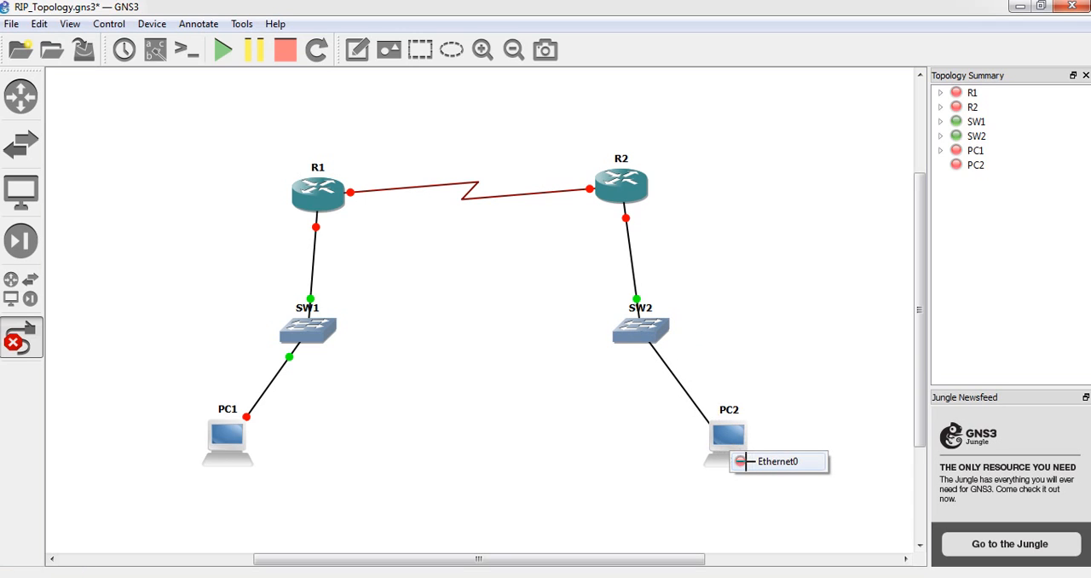
{"action": "left_click", "coordinate": [750, 464]}
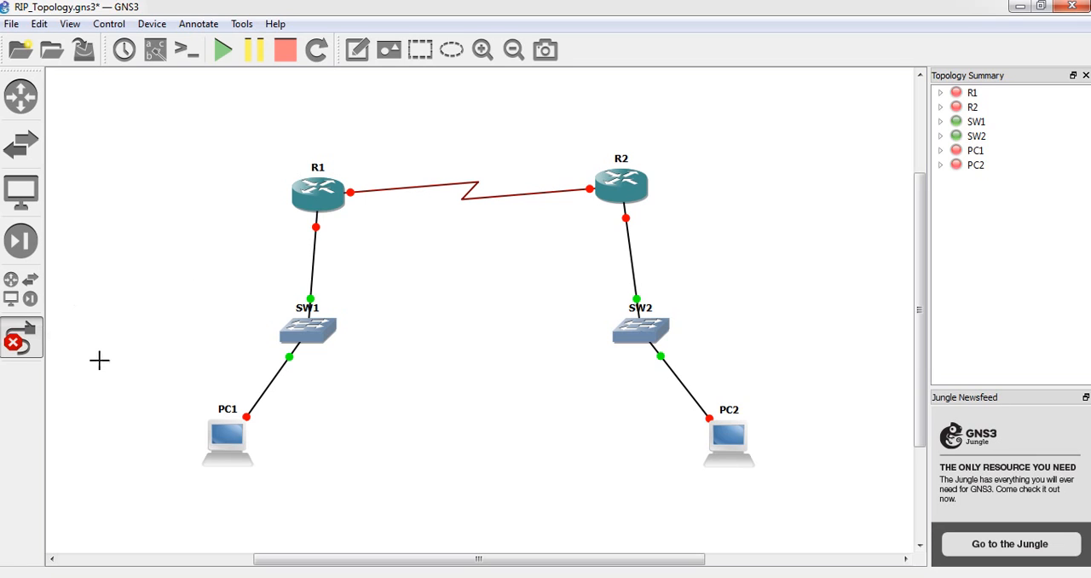
{"action": "left_click", "coordinate": [22, 343]}
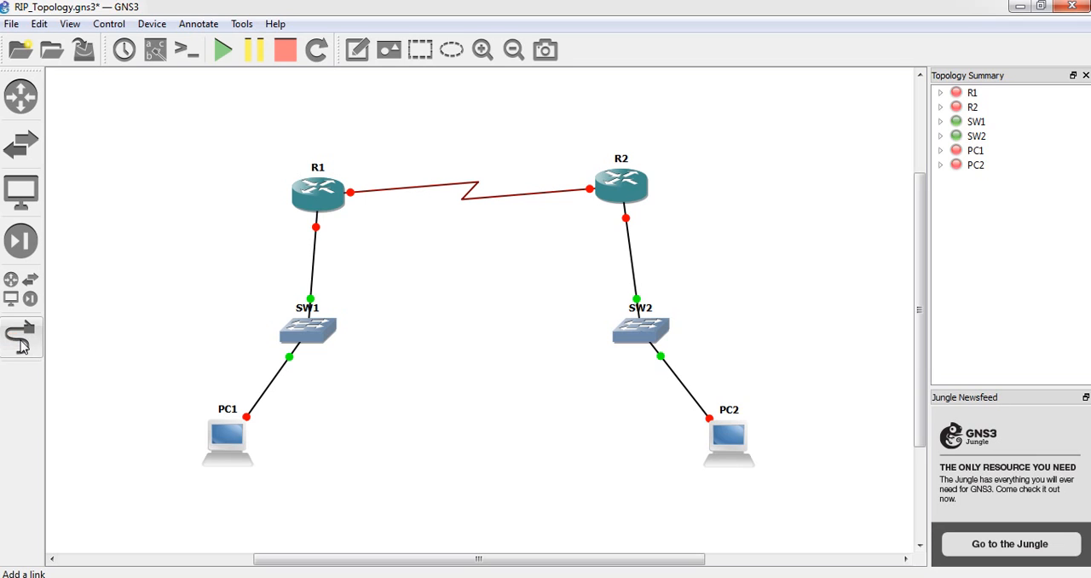
Move R1 slightly so it lines up vertically above SW1
{"action": "left_click_drag", "start_coordinate": [316, 217], "coordinate": [312, 198]}
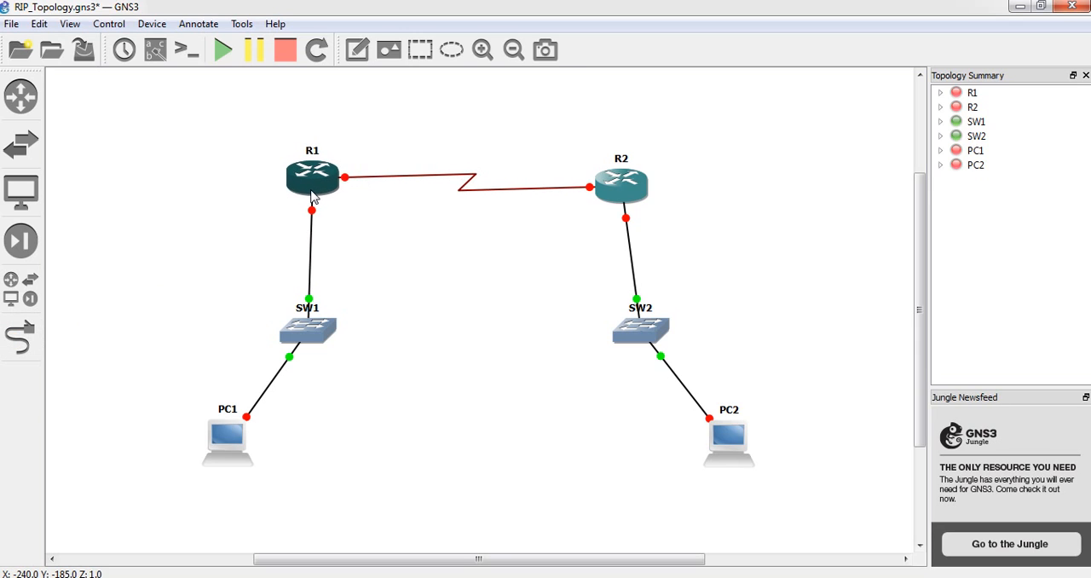
{"action": "left_click", "coordinate": [437, 330]}
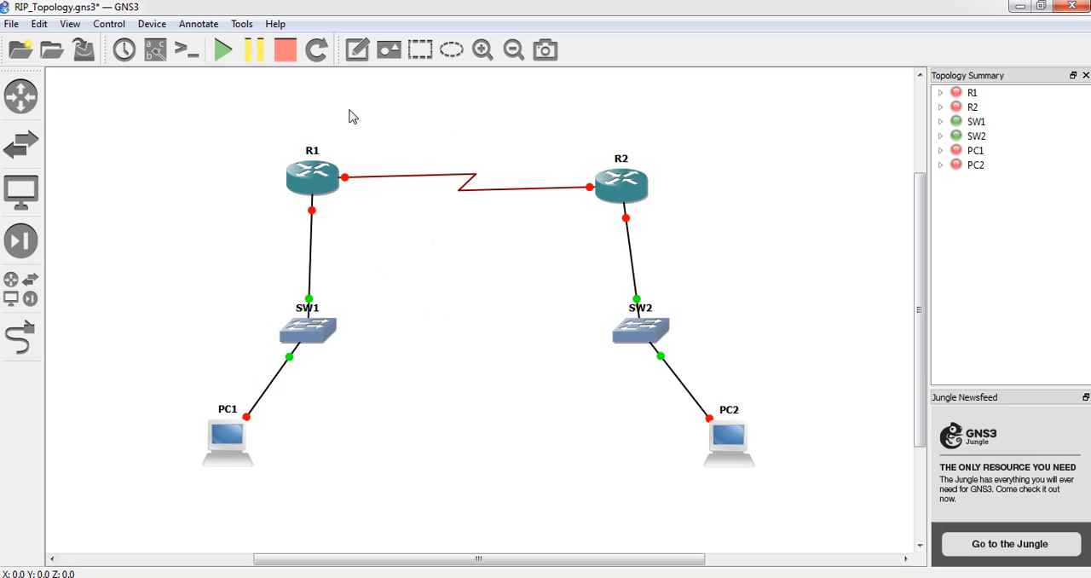
Add a note reading RIP_Topology and centre it above the serial link between R1 and R2 as a title
{"action": "left_click", "coordinate": [354, 56]}
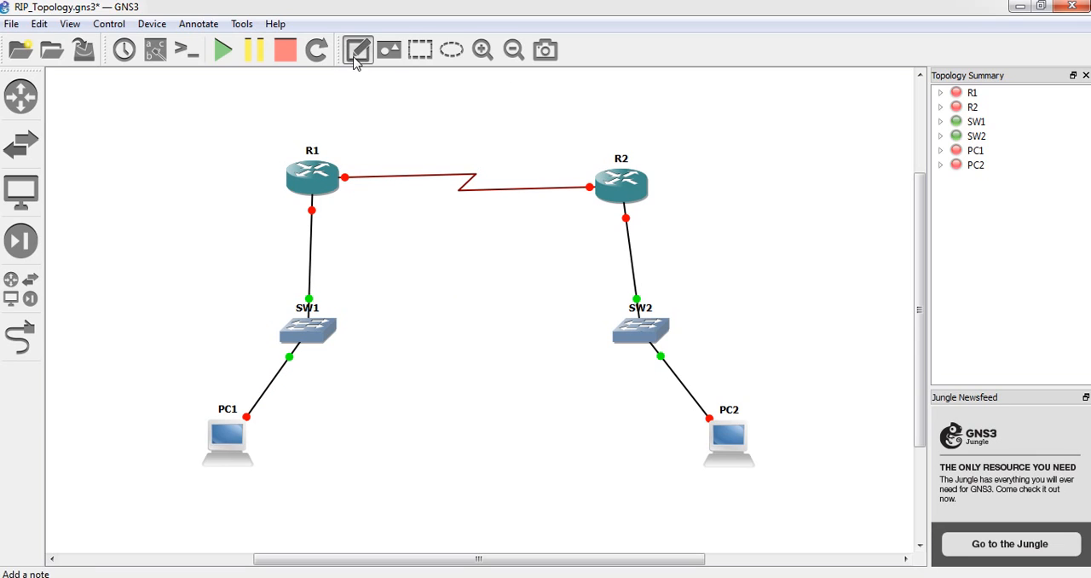
{"action": "left_click", "coordinate": [402, 99]}
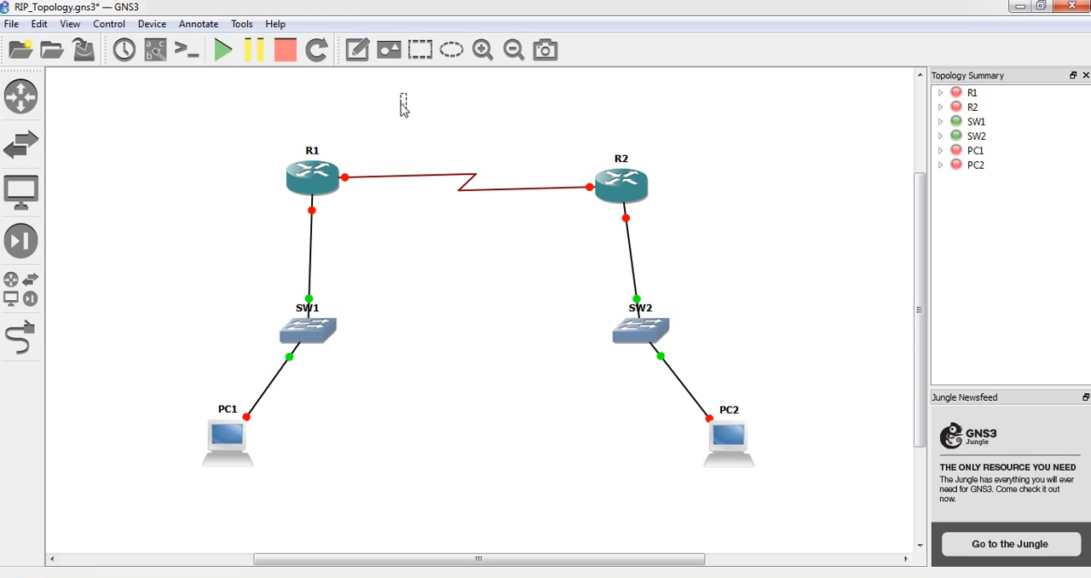
{"action": "type", "text": "RIP_Topology"}
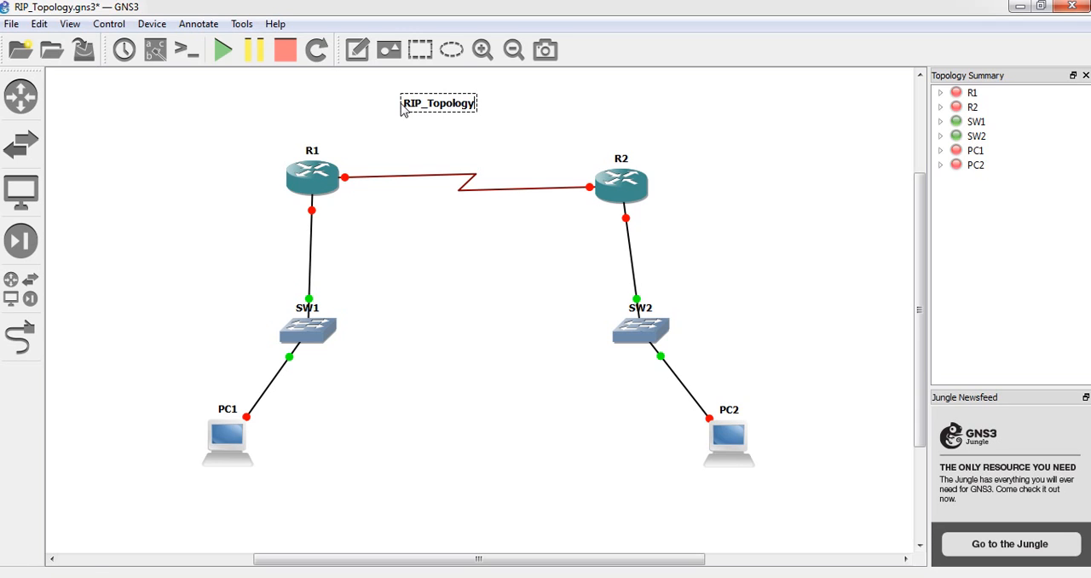
{"action": "left_click", "coordinate": [438, 142]}
{"action": "left_click", "coordinate": [438, 109]}
{"action": "left_click_drag", "start_coordinate": [437, 109], "coordinate": [460, 97]}
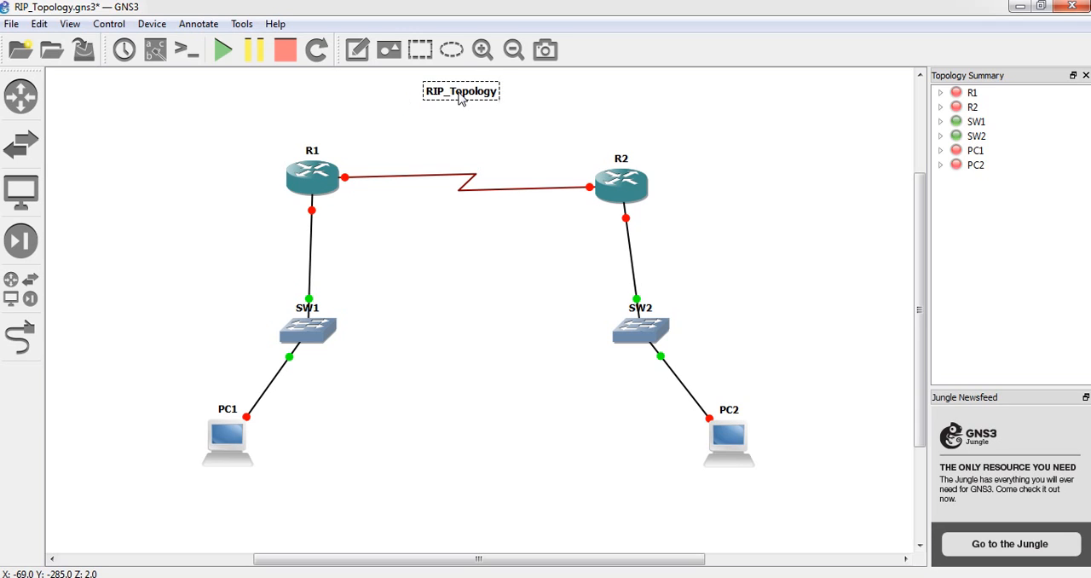
{"action": "left_click", "coordinate": [452, 137]}
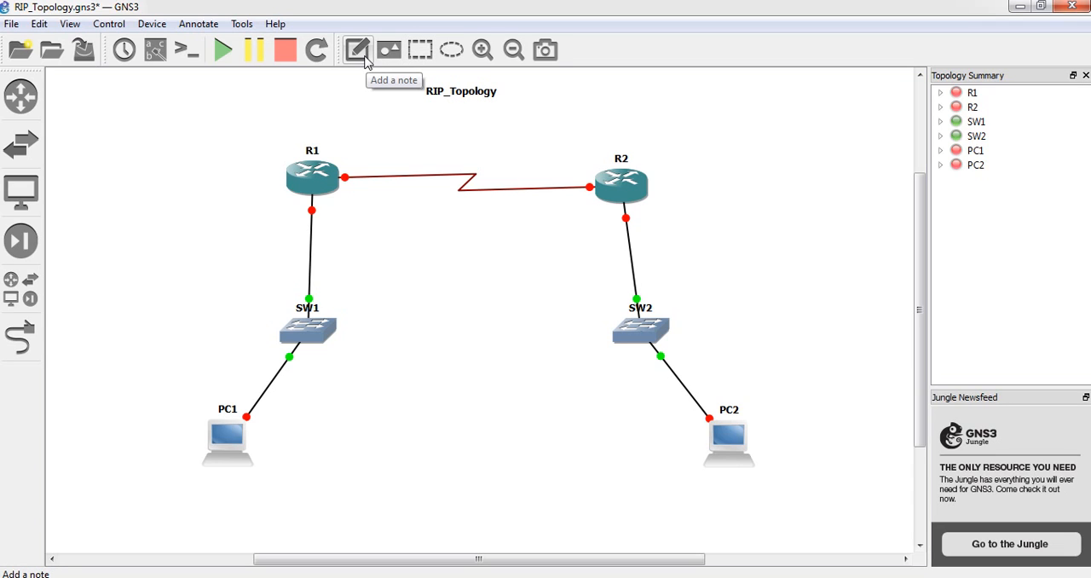
Move R2 slightly outward so it lines up vertically above SW2
{"action": "left_click", "coordinate": [365, 61]}
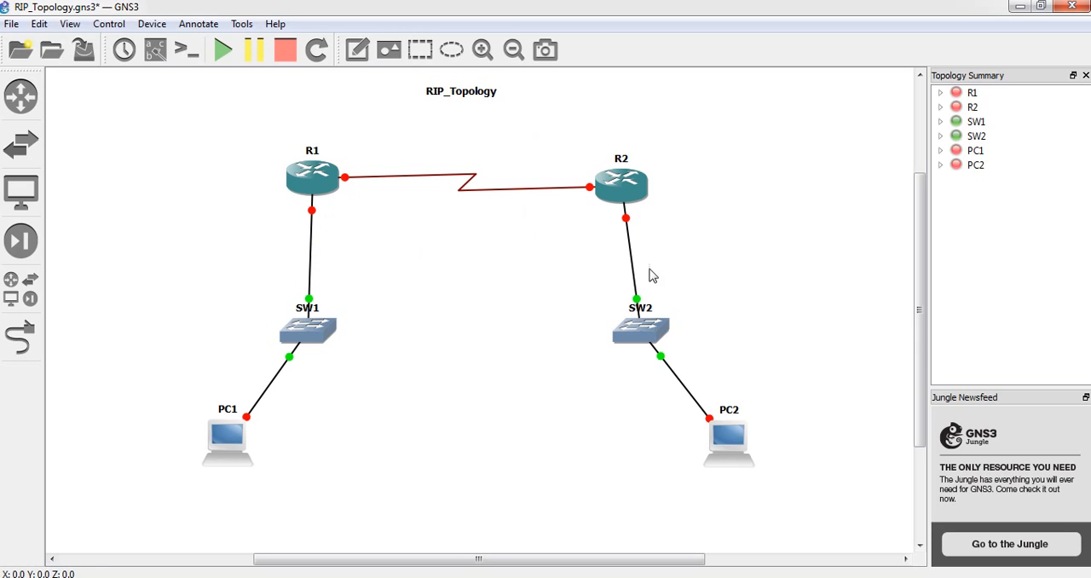
{"action": "left_click_drag", "start_coordinate": [633, 194], "coordinate": [647, 193]}
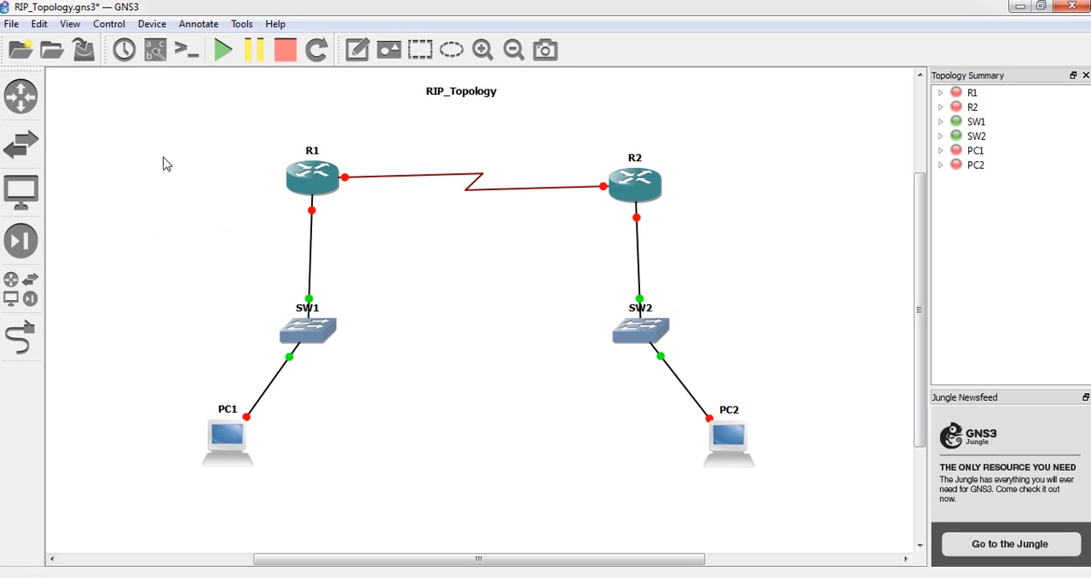
Show the interface labels and move both s1/0 labels above the serial link beside R1 and R2
{"action": "left_click", "coordinate": [156, 53]}
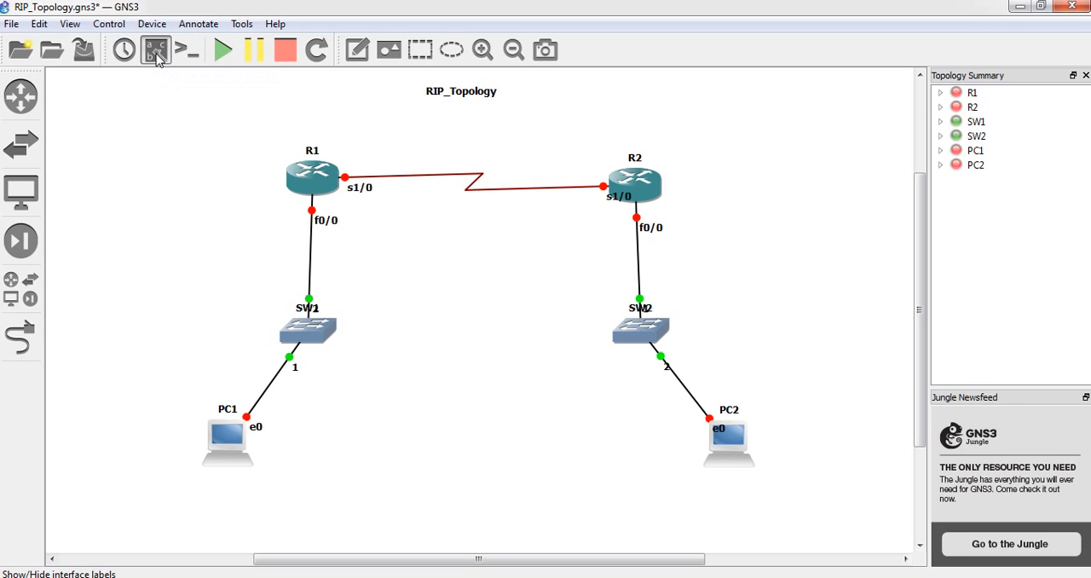
{"action": "left_click_drag", "start_coordinate": [358, 191], "coordinate": [359, 171]}
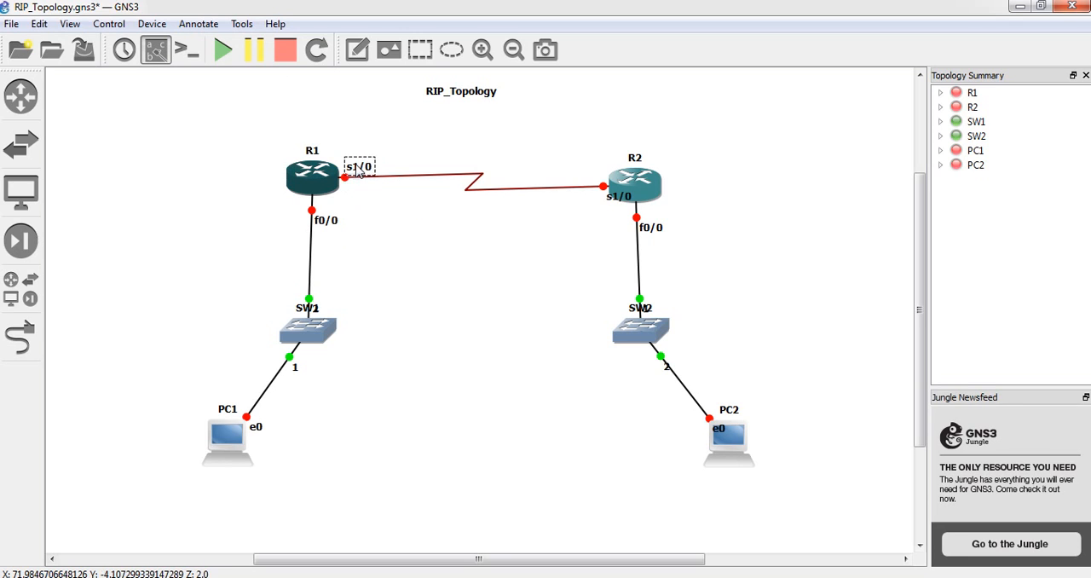
{"action": "left_click", "coordinate": [399, 230]}
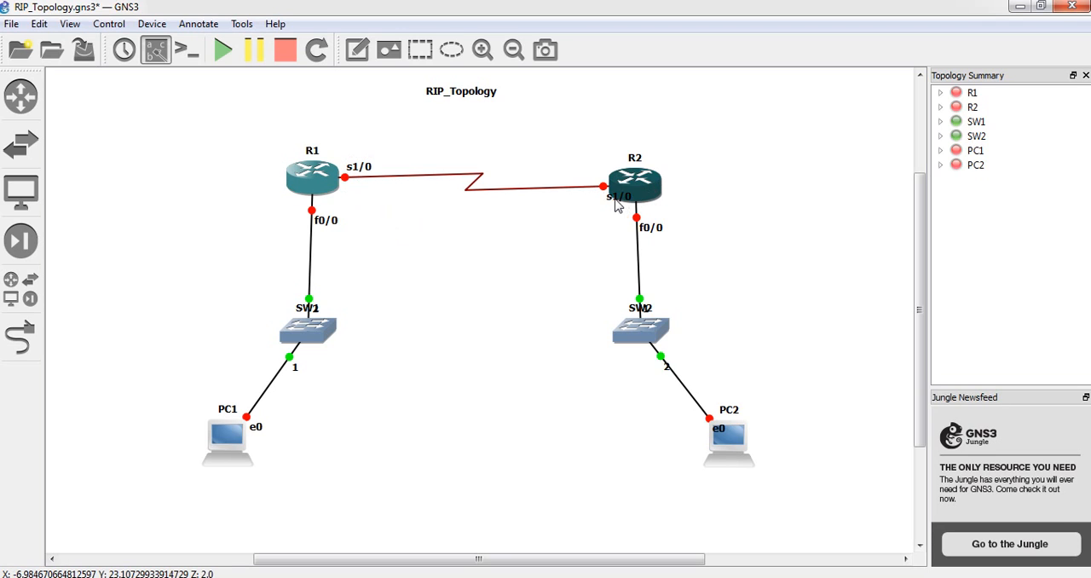
{"action": "left_click_drag", "start_coordinate": [614, 199], "coordinate": [587, 184]}
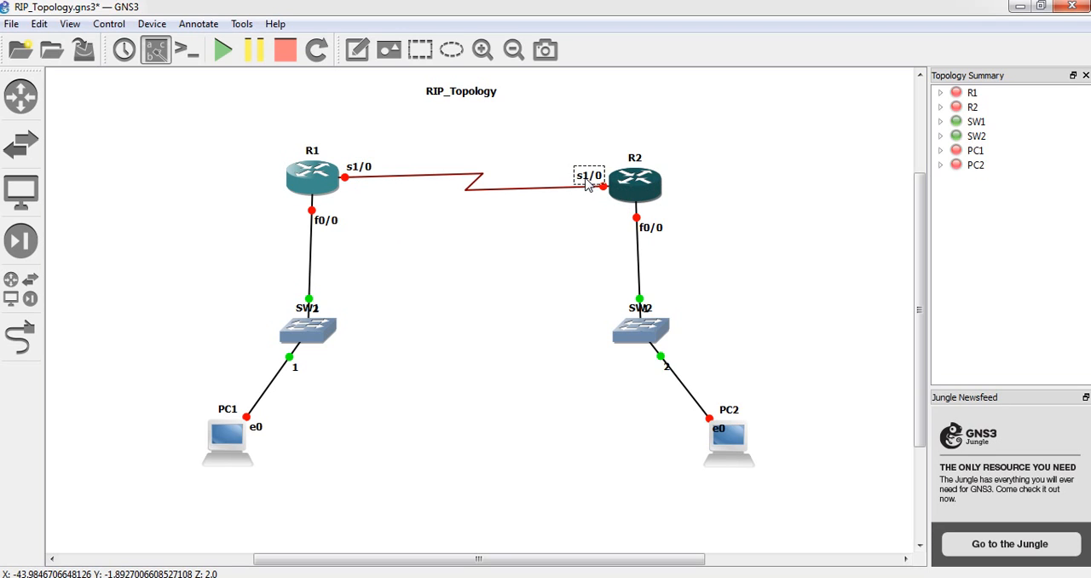
{"action": "left_click", "coordinate": [500, 258]}
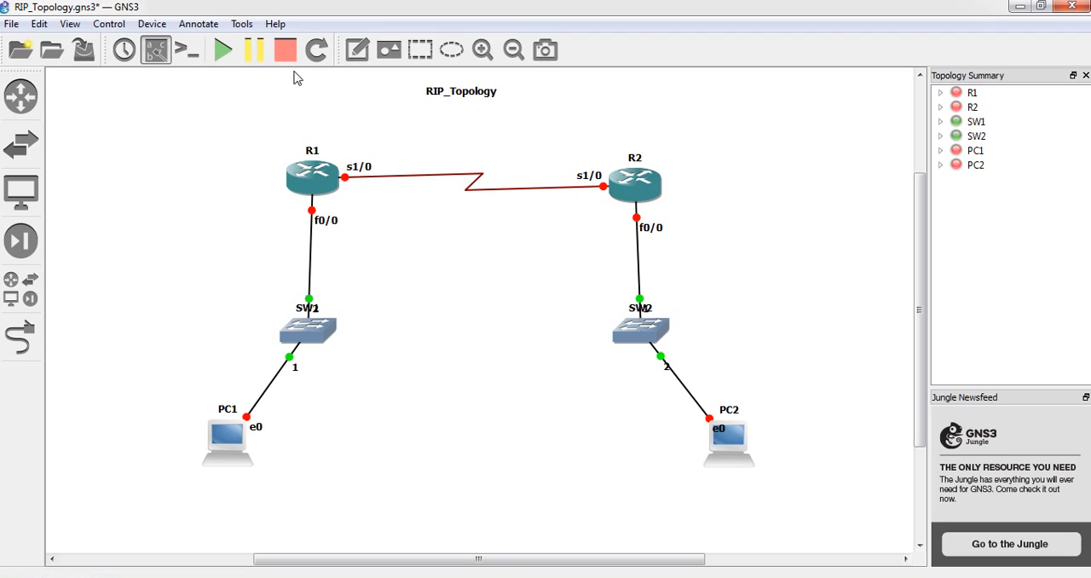
Add a note reading 10.0.0.0/30 above the middle of the serial link between R1 and R2
{"action": "left_click", "coordinate": [357, 53]}
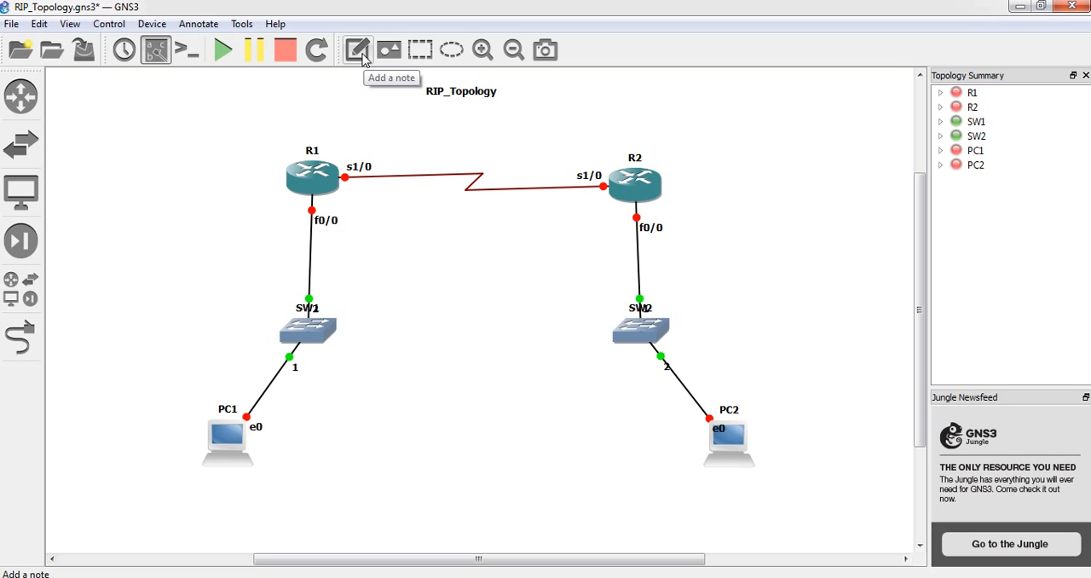
{"action": "left_click", "coordinate": [357, 50]}
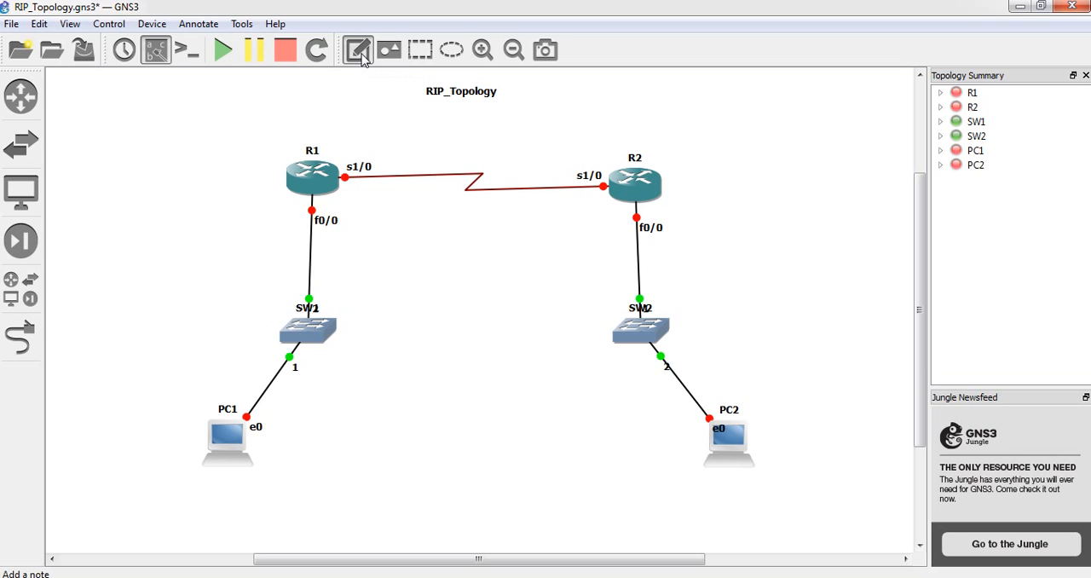
{"action": "left_click", "coordinate": [428, 158]}
{"action": "type", "text": "10."}
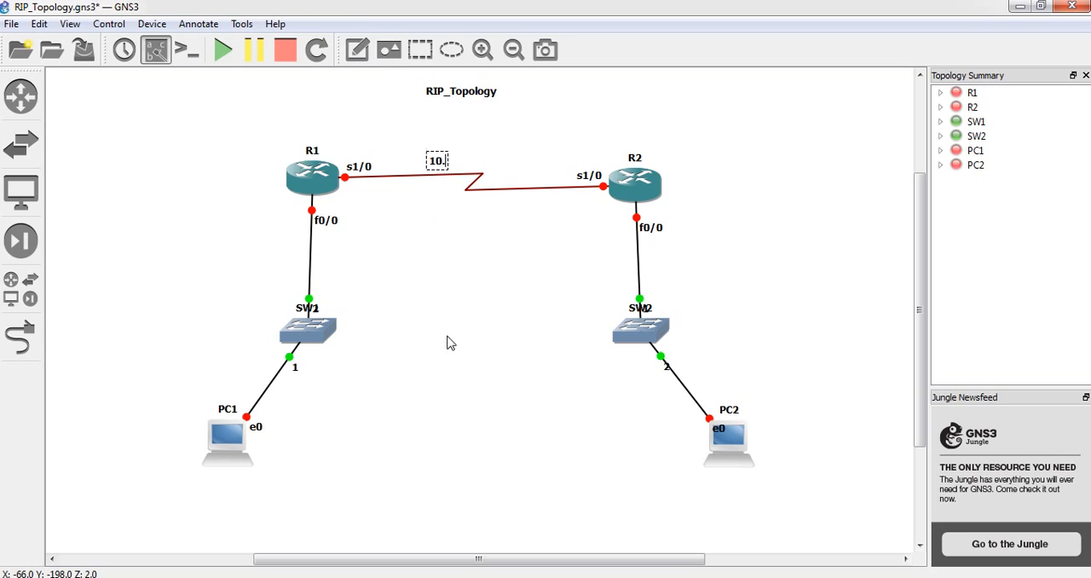
{"action": "type", "text": "0.0.0"}
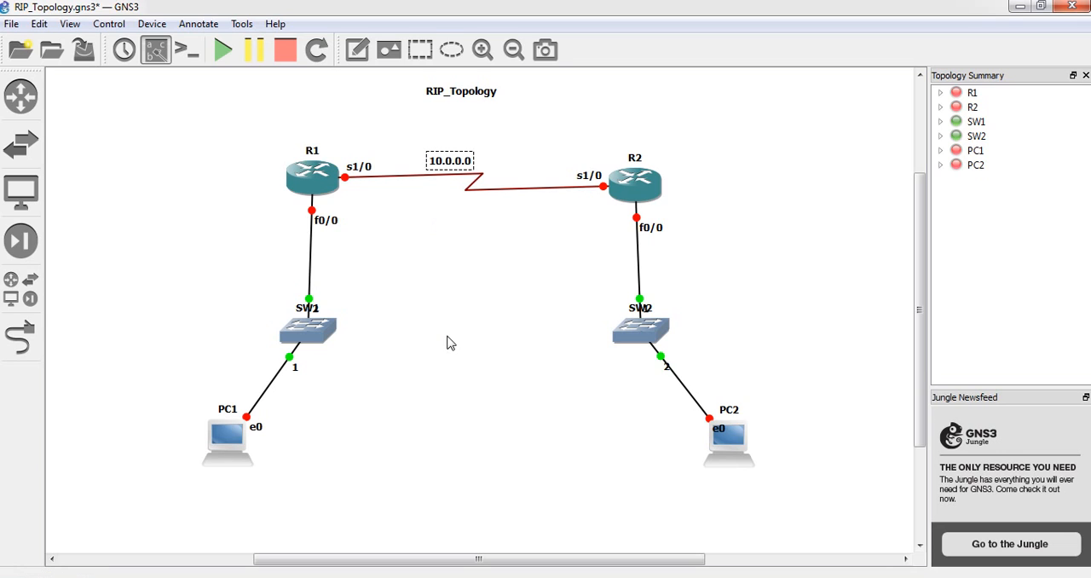
{"action": "type", "text": "/30"}
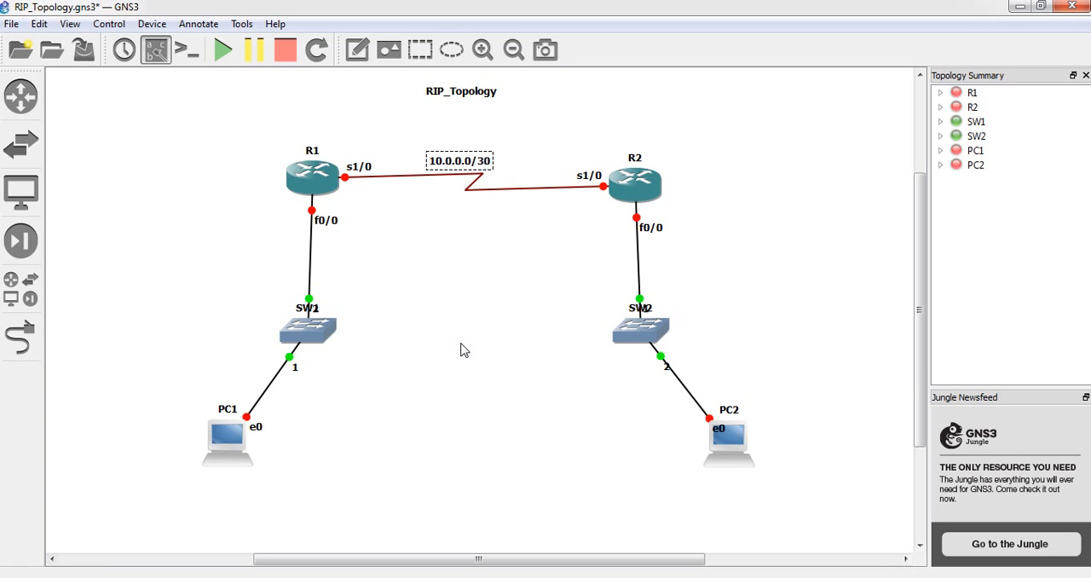
Add a note reading .1 above the s1/0 label of R1
{"action": "left_click", "coordinate": [357, 49]}
{"action": "left_click", "coordinate": [367, 152]}
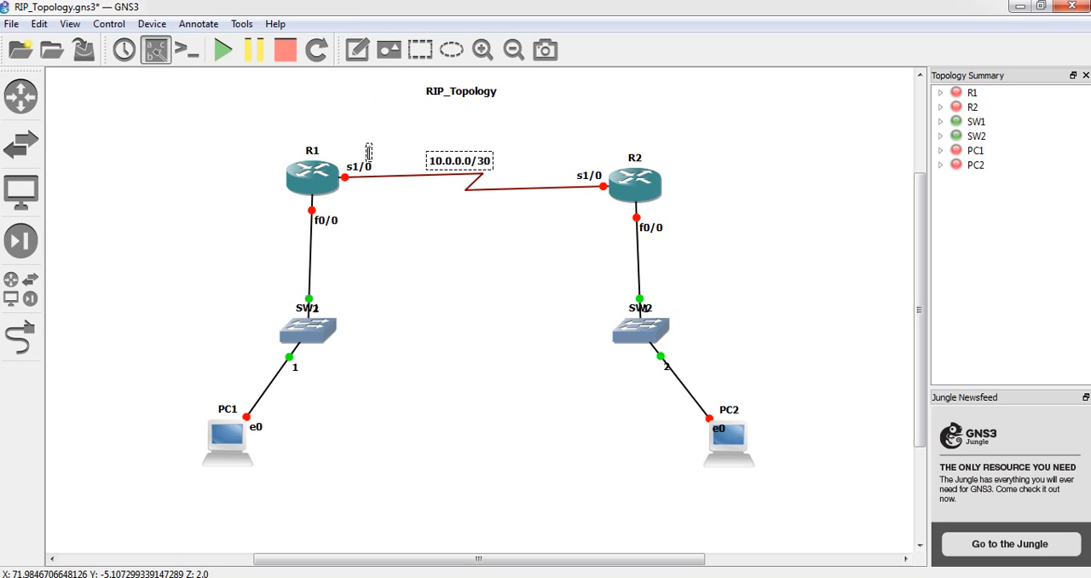
{"action": "type", "text": ".1"}
{"action": "left_click", "coordinate": [395, 202]}
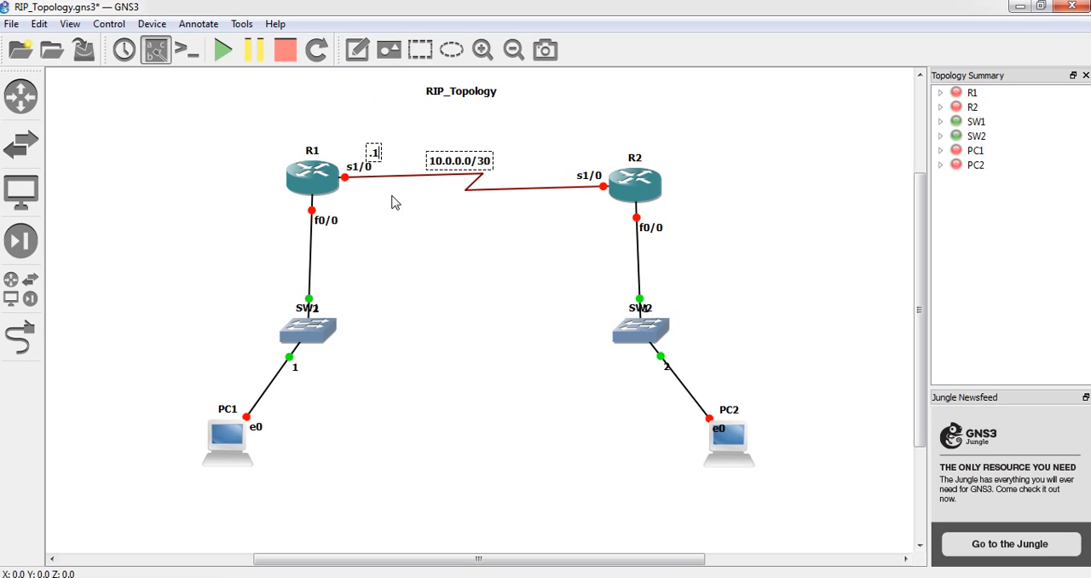
{"action": "left_click", "coordinate": [394, 220]}
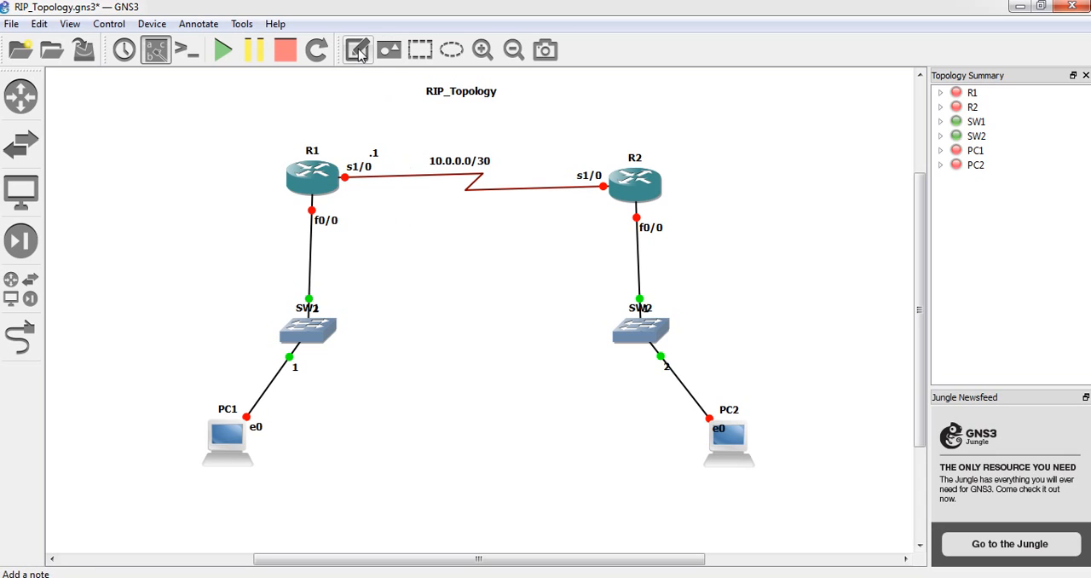
Add a note reading .2 above the s1/0 label of R2
{"action": "left_click", "coordinate": [358, 52]}
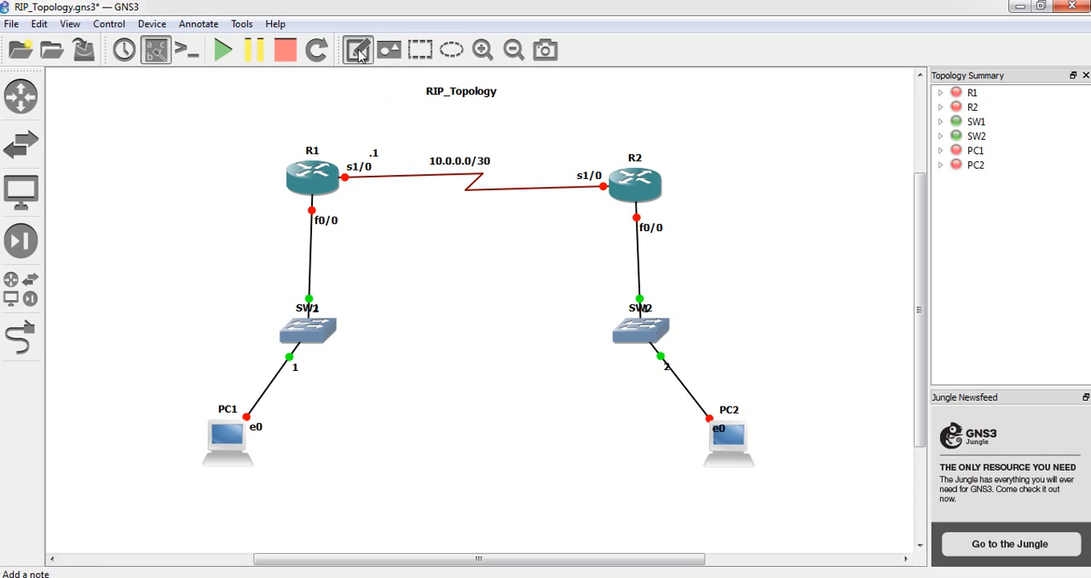
{"action": "left_click", "coordinate": [576, 162]}
{"action": "type", "text": ".2"}
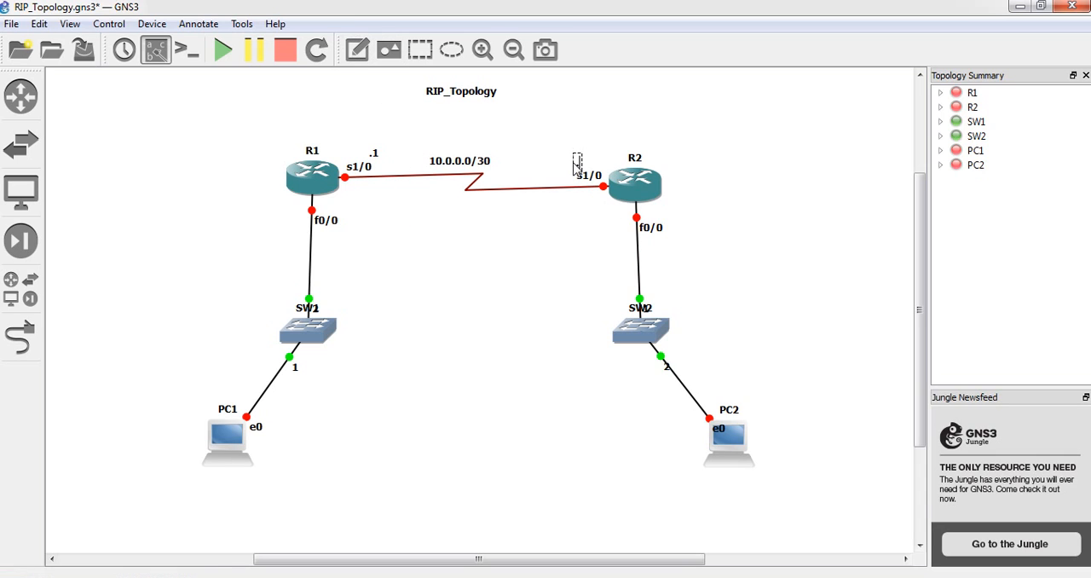
{"action": "left_click", "coordinate": [491, 290]}
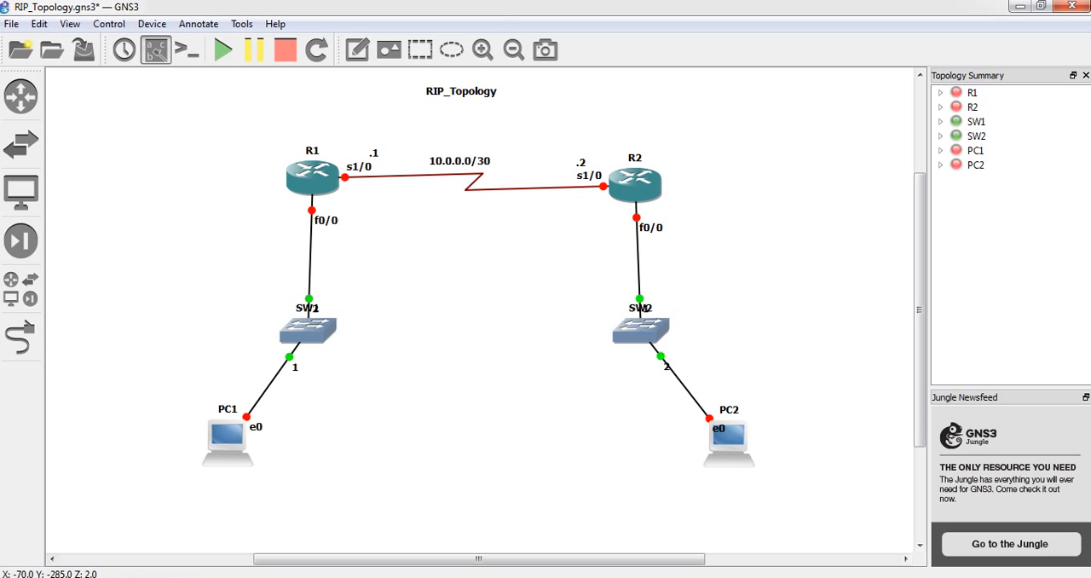
Add a note reading 192.168.1.0/24 beside the link between R2 and SW2
{"action": "left_click", "coordinate": [357, 52]}
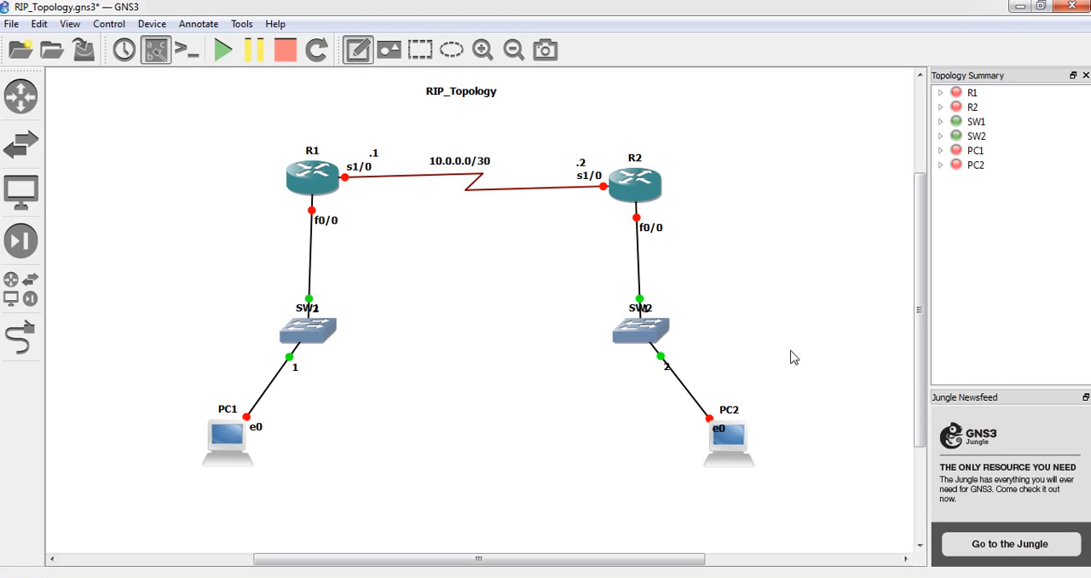
{"action": "left_click", "coordinate": [670, 262]}
{"action": "type", "text": "192."}
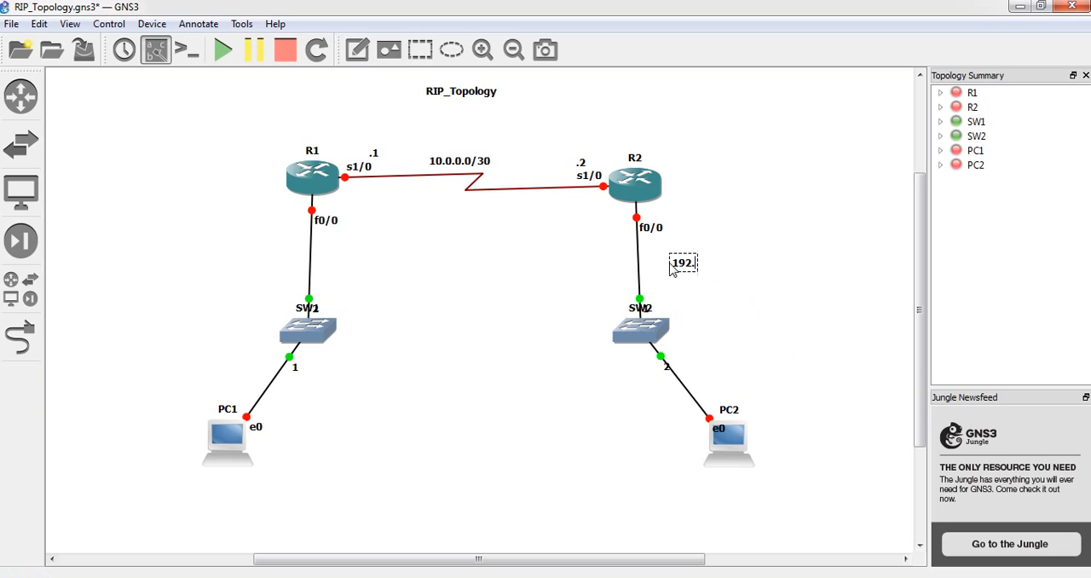
{"action": "type", "text": "168.1.0/2"}
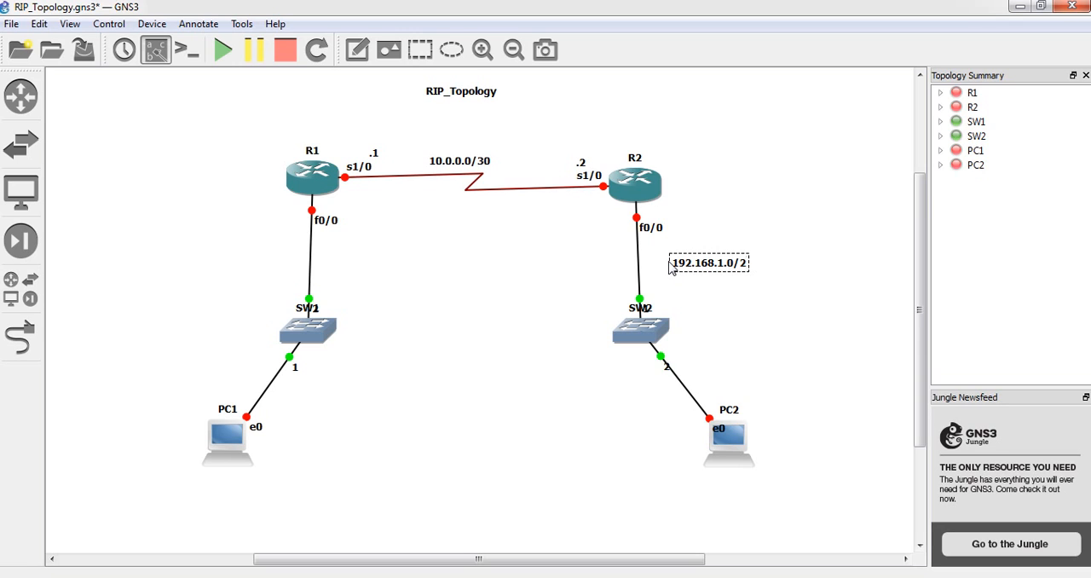
{"action": "type", "text": "4"}
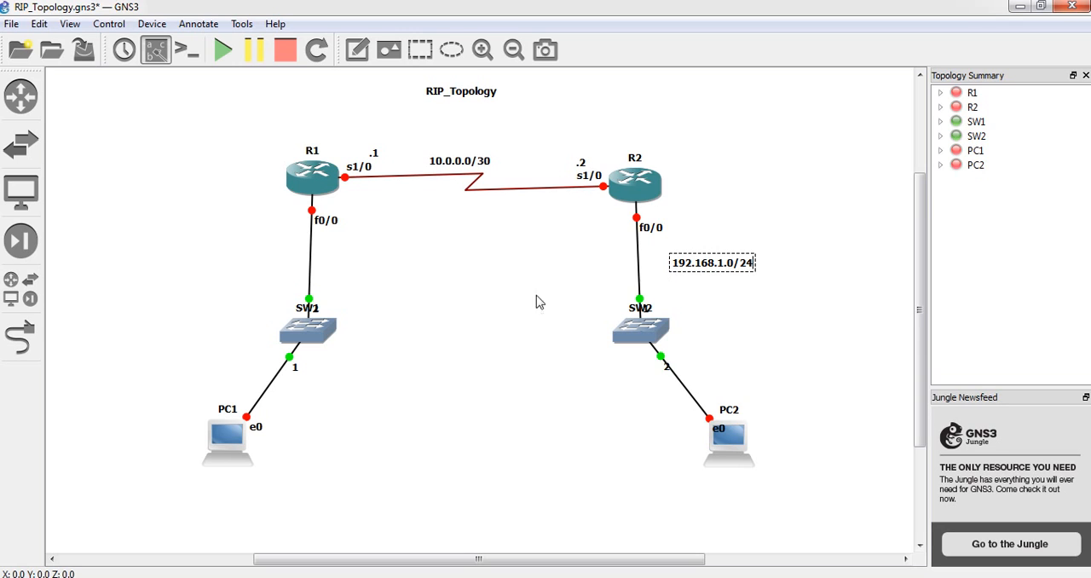
Add a note reading .1 next to the f0/0 label of R2
{"action": "left_click", "coordinate": [361, 51]}
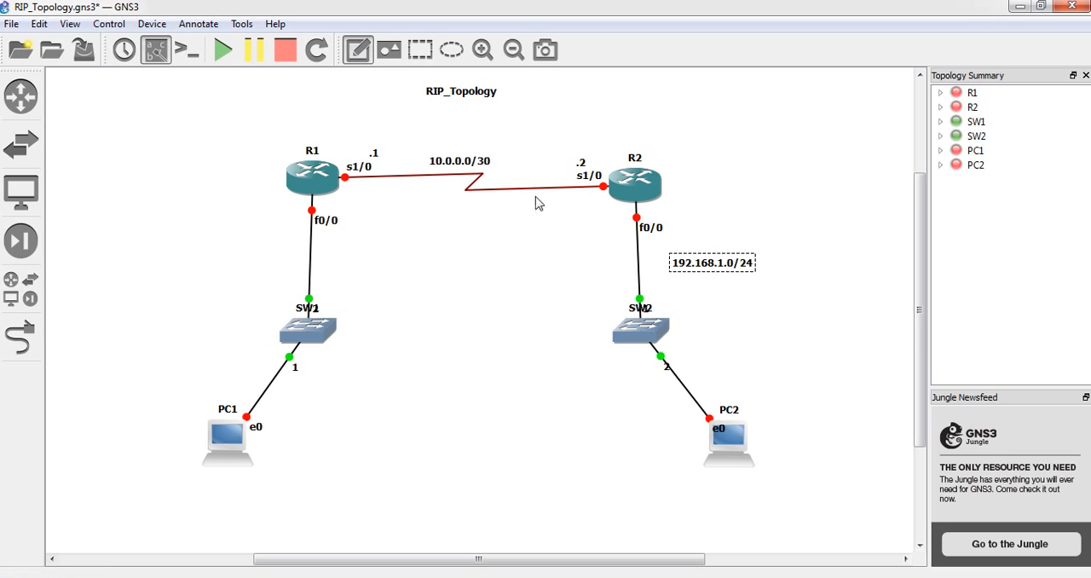
{"action": "left_click", "coordinate": [672, 220]}
{"action": "type", "text": ".1"}
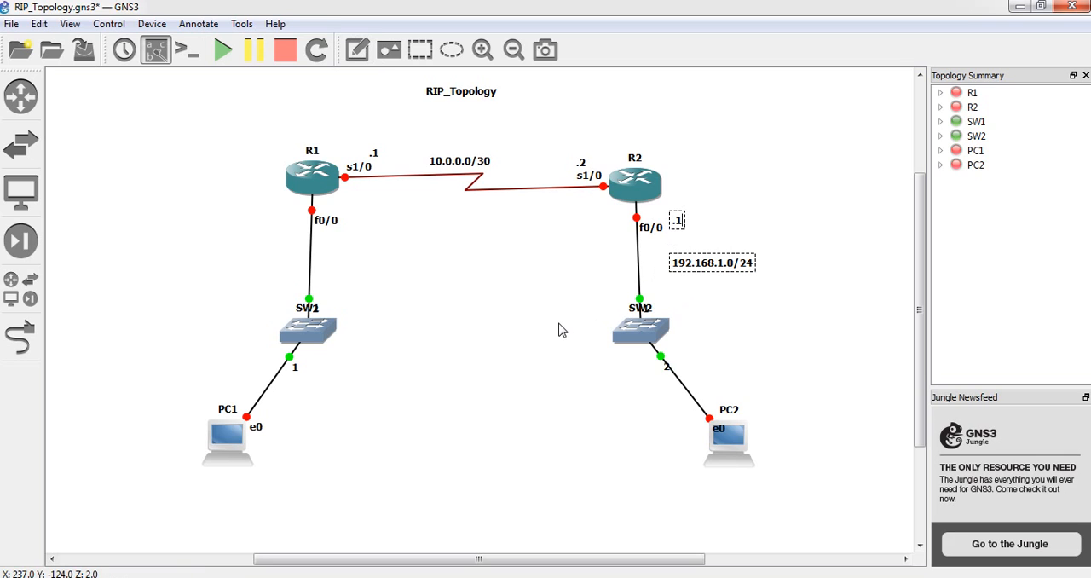
Add an address note to the right of PC2 and make it read .20
{"action": "left_click", "coordinate": [367, 50]}
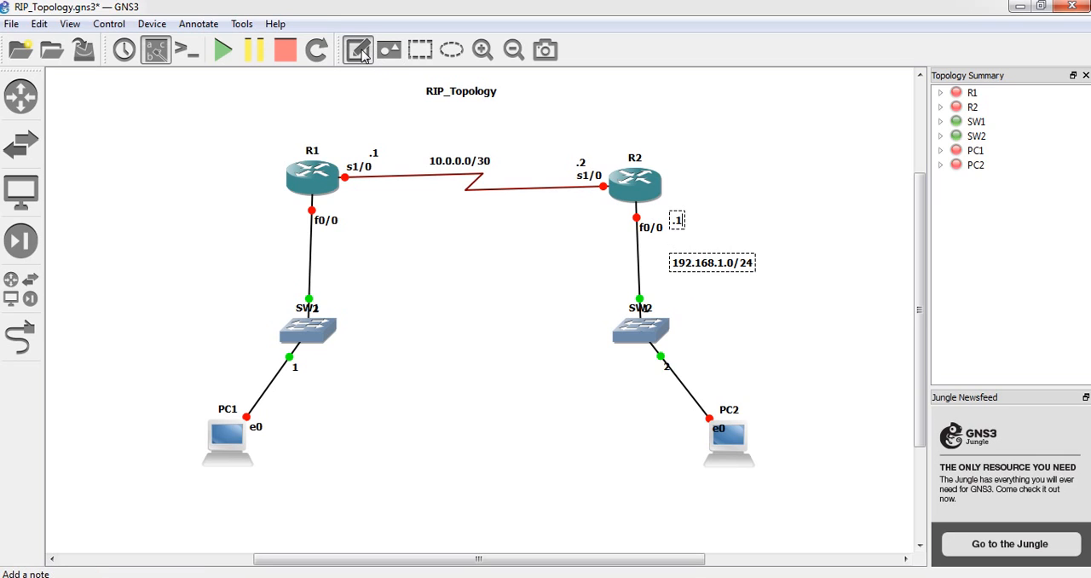
{"action": "left_click", "coordinate": [767, 441]}
{"action": "type", "text": ".10"}
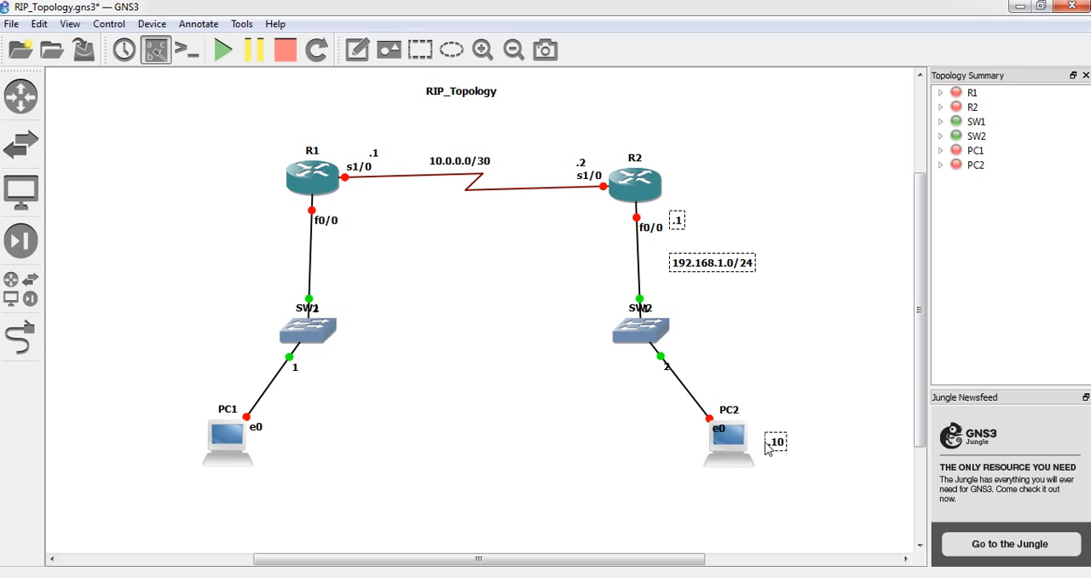
{"action": "left_click", "coordinate": [624, 436]}
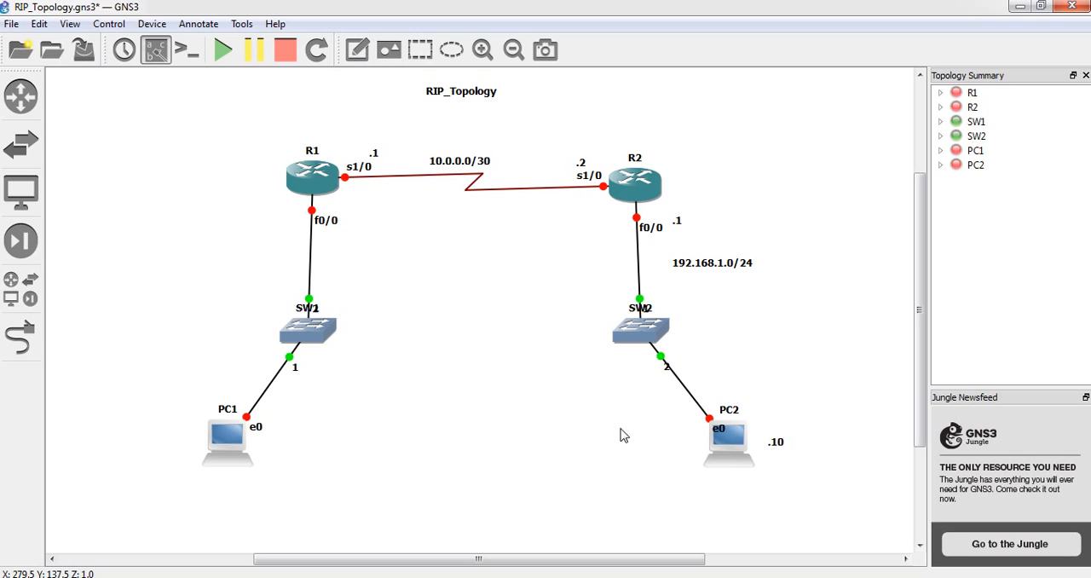
{"action": "left_click", "coordinate": [776, 448]}
{"action": "double_click", "coordinate": [776, 444]}
{"action": "type", "text": ".20"}
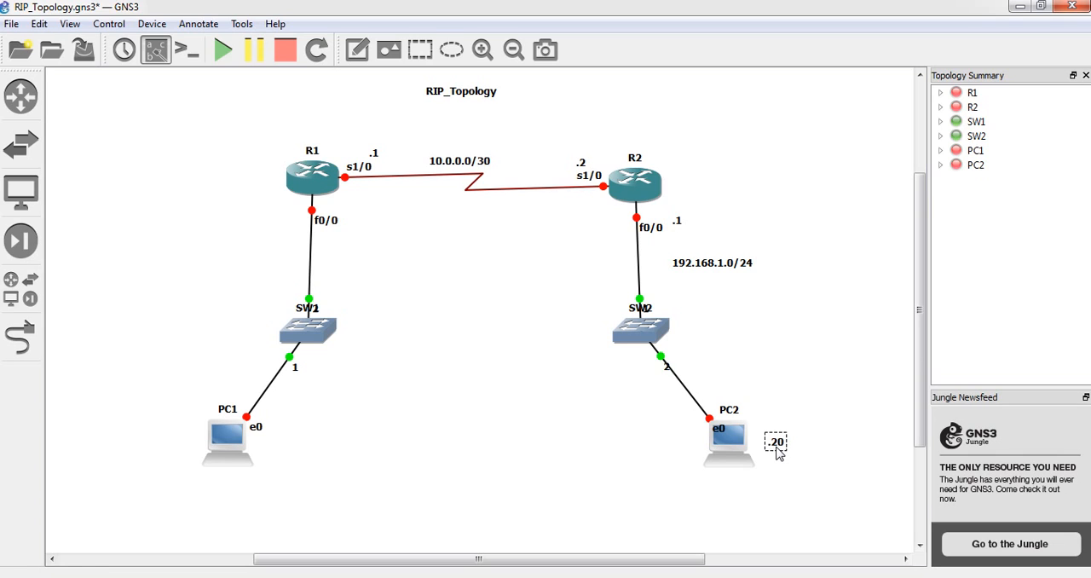
{"action": "left_click", "coordinate": [606, 446]}
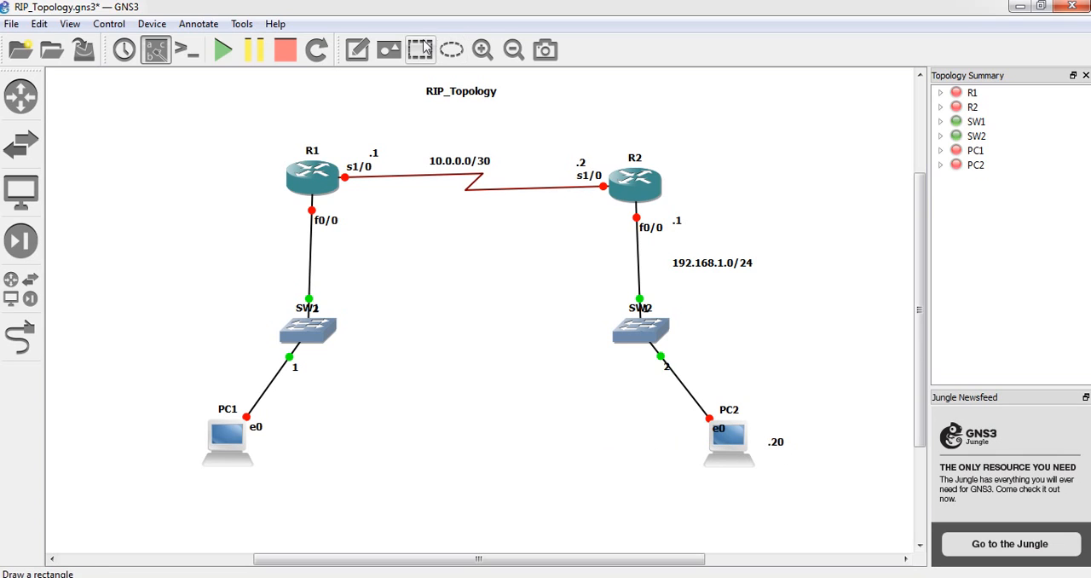
Add a note reading 172.16.0.0/24 to the left of the link between R1 and SW1
{"action": "left_click", "coordinate": [356, 49]}
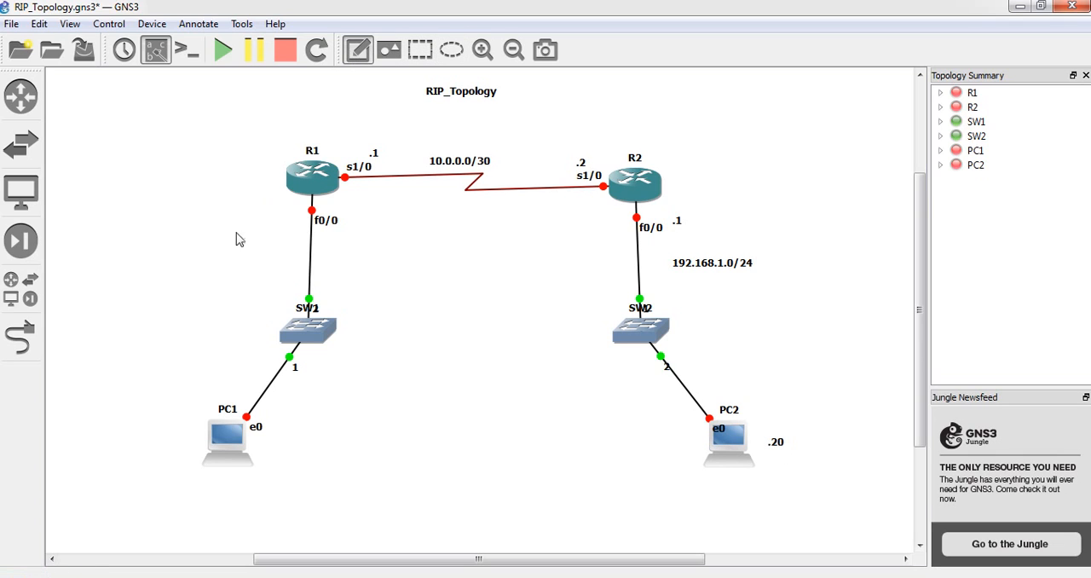
{"action": "left_click", "coordinate": [193, 254]}
{"action": "type", "text": "172"}
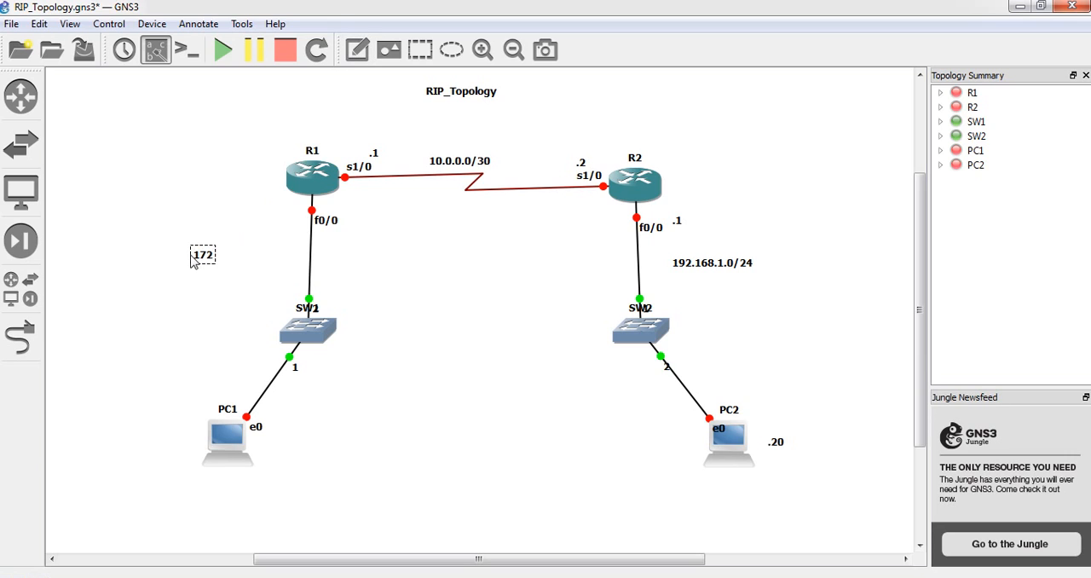
{"action": "type", "text": ".16.0.0/24"}
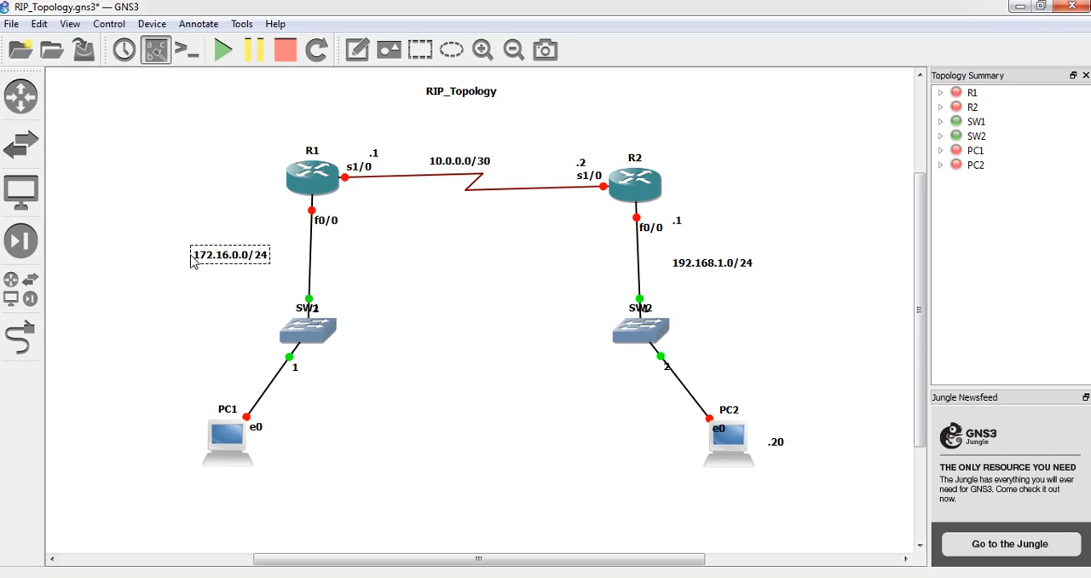
Move the 172.16.0.0/24 note slightly closer to the link between R1 and SW1
{"action": "left_click", "coordinate": [215, 294]}
{"action": "left_click", "coordinate": [237, 259]}
{"action": "left_click_drag", "start_coordinate": [238, 259], "coordinate": [254, 261]}
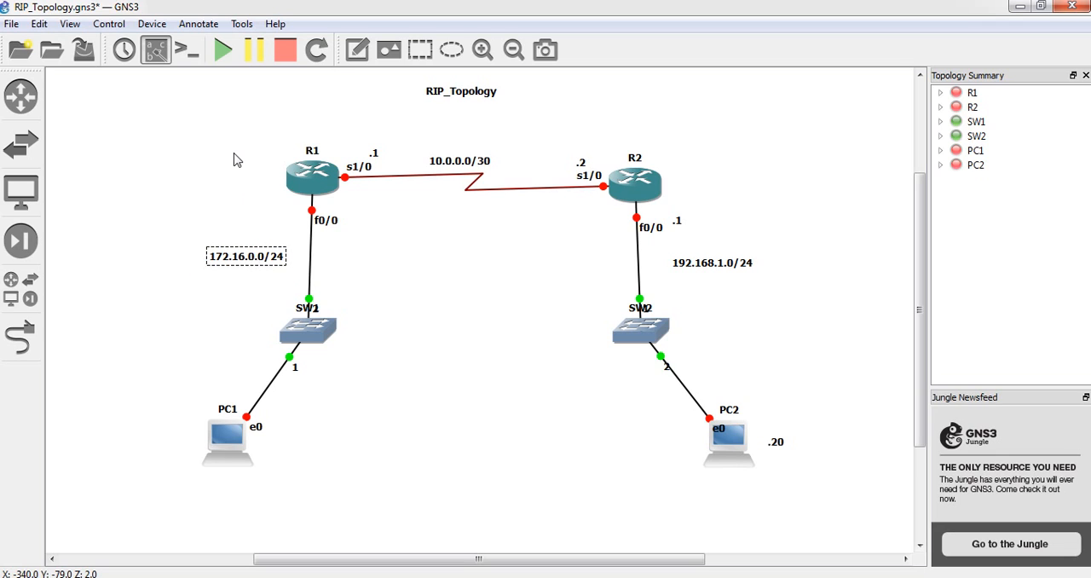
{"action": "left_click", "coordinate": [238, 160]}
Add a note reading .1 next to the f0/0 label of R1
{"action": "left_click", "coordinate": [358, 51]}
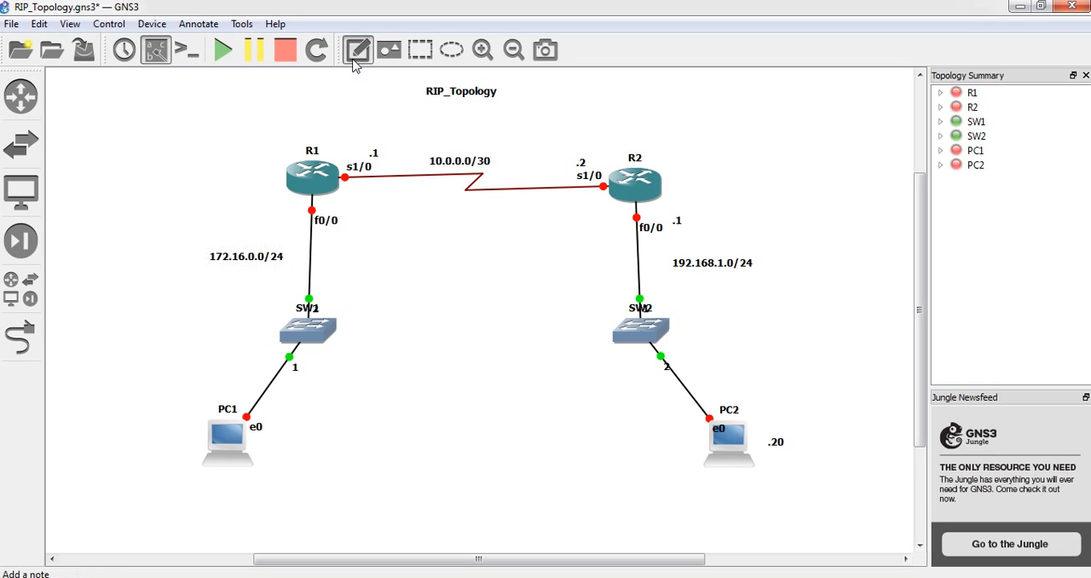
{"action": "left_click", "coordinate": [343, 219]}
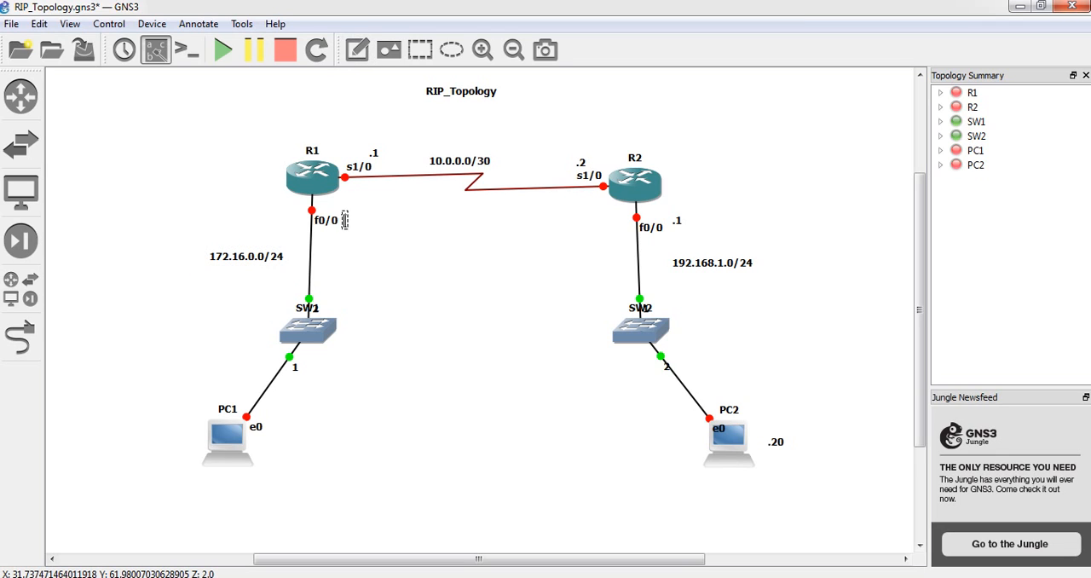
{"action": "type", "text": ".1"}
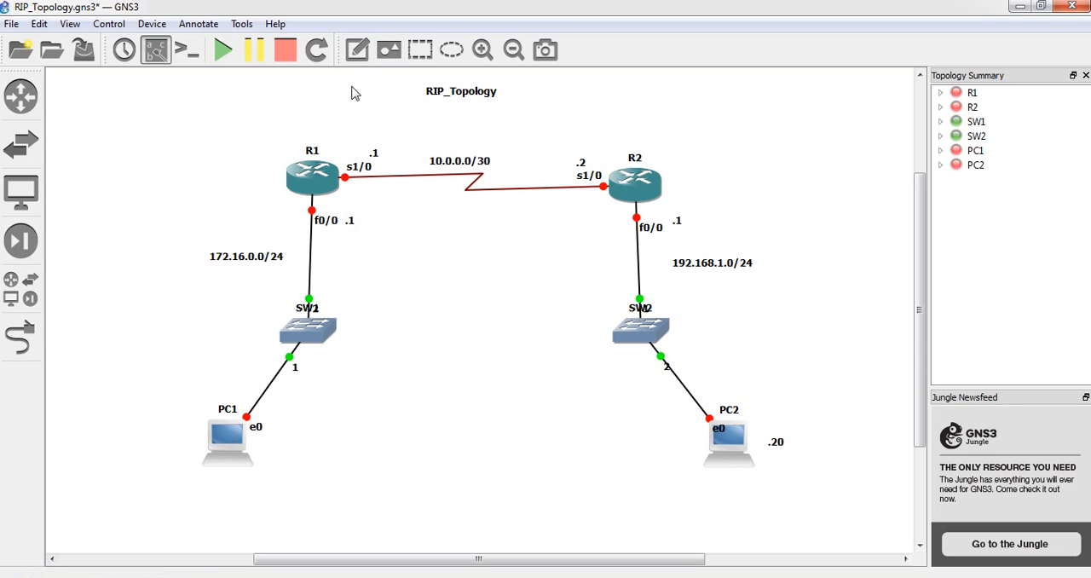
Add a note reading .10 to the left of PC1 and nudge it slightly up and away from the icon
{"action": "left_click", "coordinate": [357, 52]}
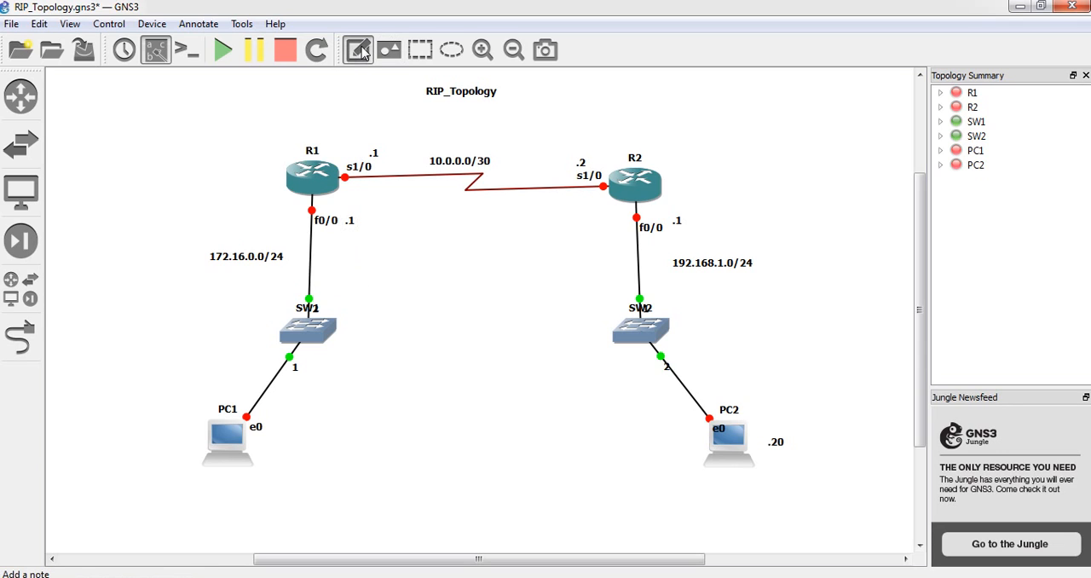
{"action": "left_click", "coordinate": [179, 443]}
{"action": "type", "text": ".20"}
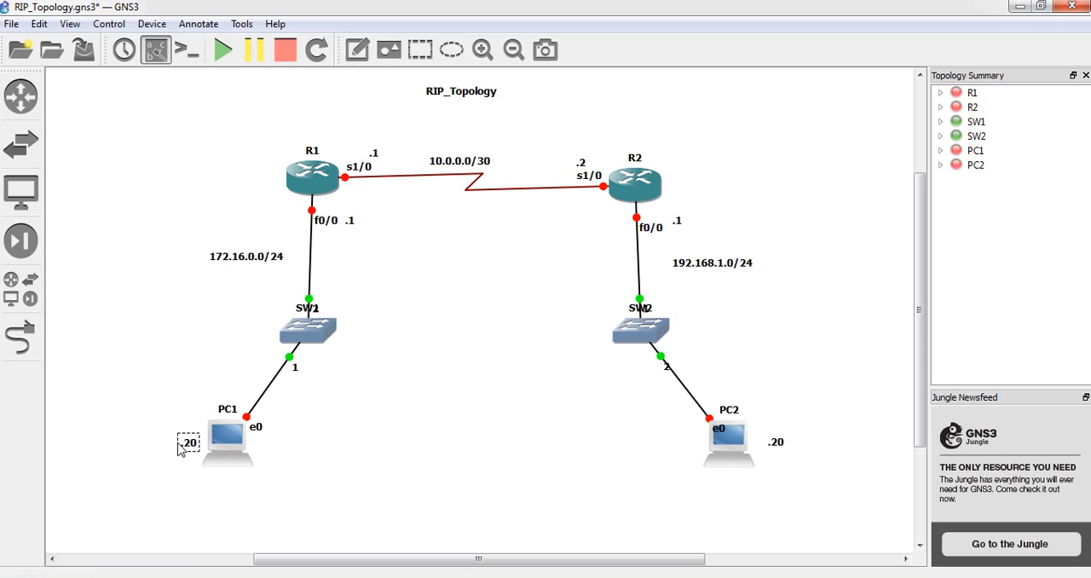
{"action": "key", "text": "BackSpace"}
{"action": "key", "text": "BackSpace"}
{"action": "key", "text": "BackSpace"}
{"action": "type", "text": ".10"}
{"action": "left_click_drag", "start_coordinate": [188, 447], "coordinate": [181, 440]}
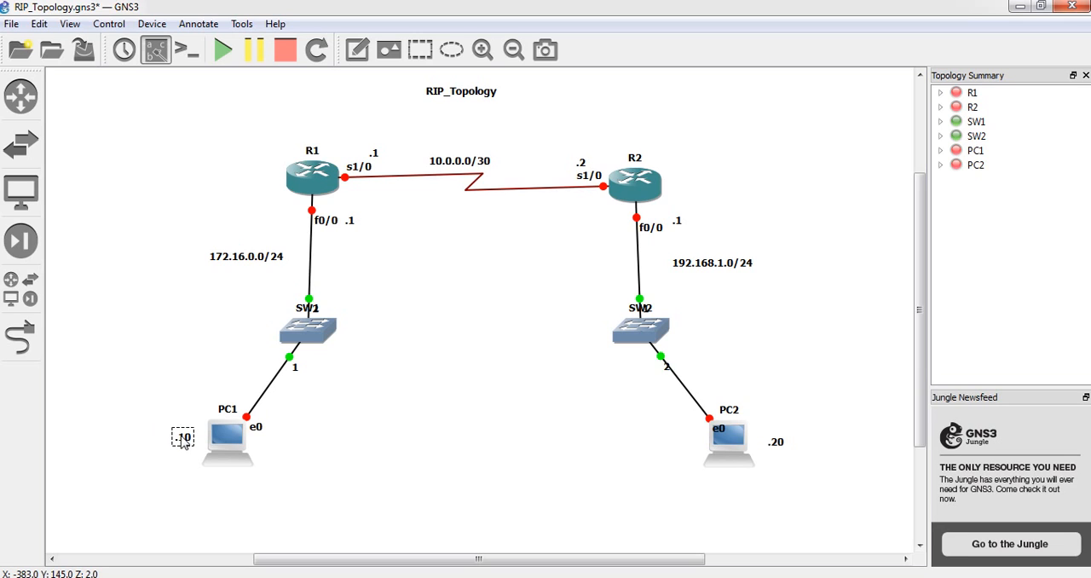
{"action": "left_click", "coordinate": [198, 317]}
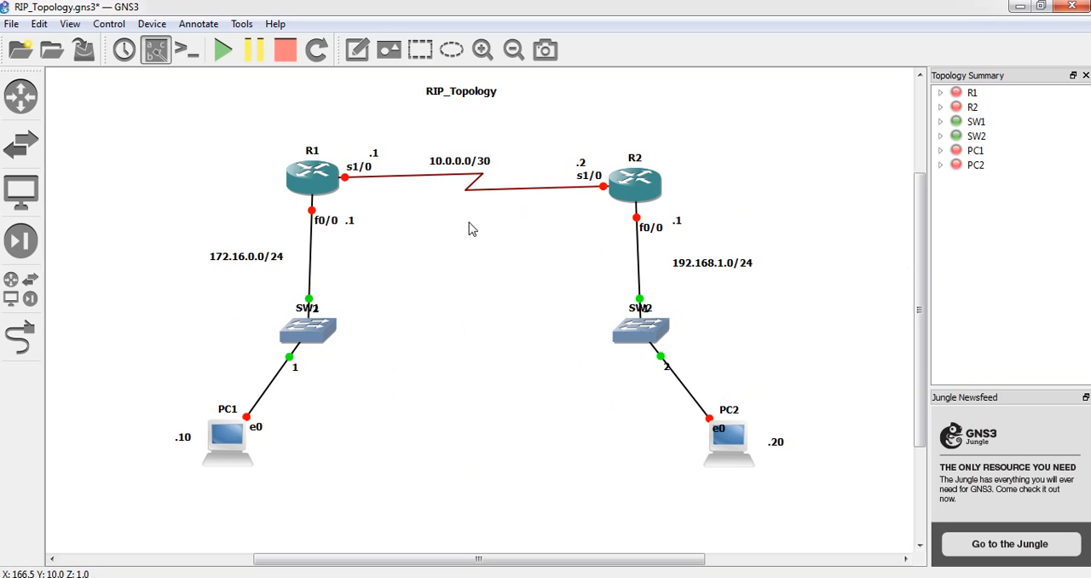
Move the RIP_Topology title note slightly down toward the serial link
{"action": "left_click", "coordinate": [481, 99]}
{"action": "left_click_drag", "start_coordinate": [481, 100], "coordinate": [482, 109]}
{"action": "left_click", "coordinate": [428, 327]}
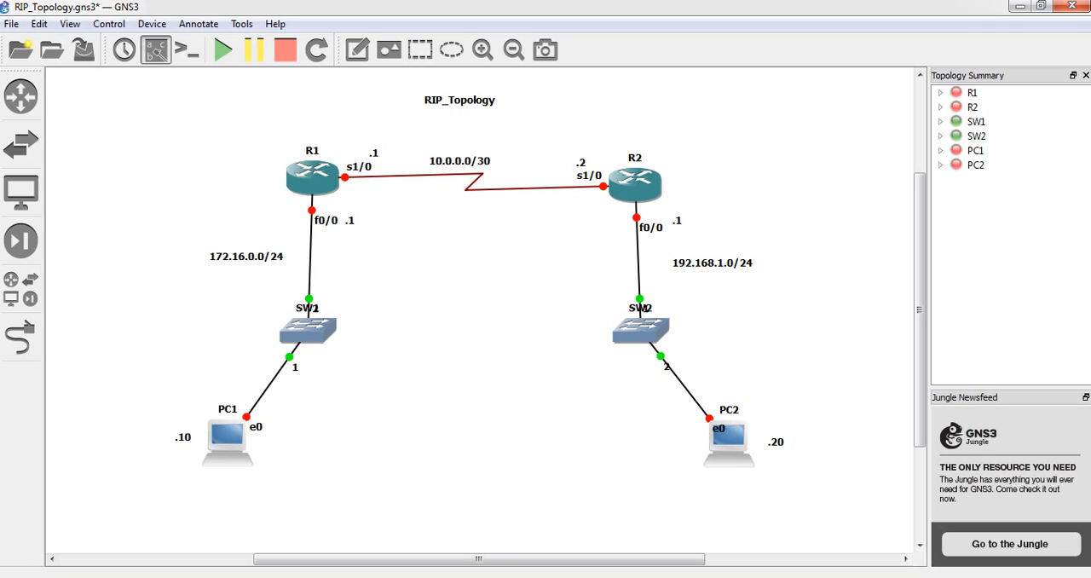
Open Windows Task Manager over the topology to check the CPU usage before the devices run, and return to GNS3
{"action": "right_click", "coordinate": [505, 577]}
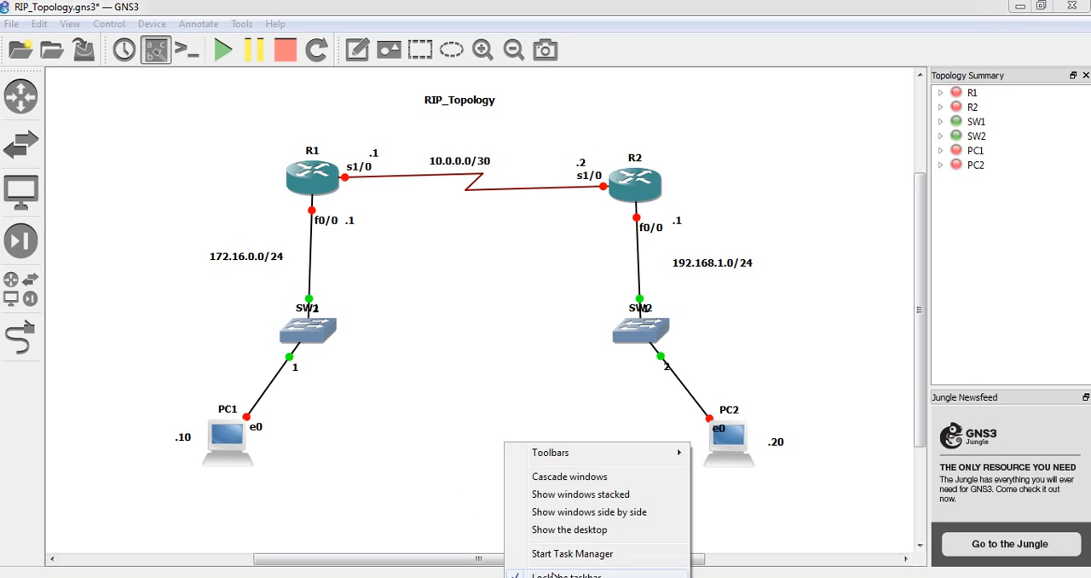
{"action": "left_click", "coordinate": [560, 555]}
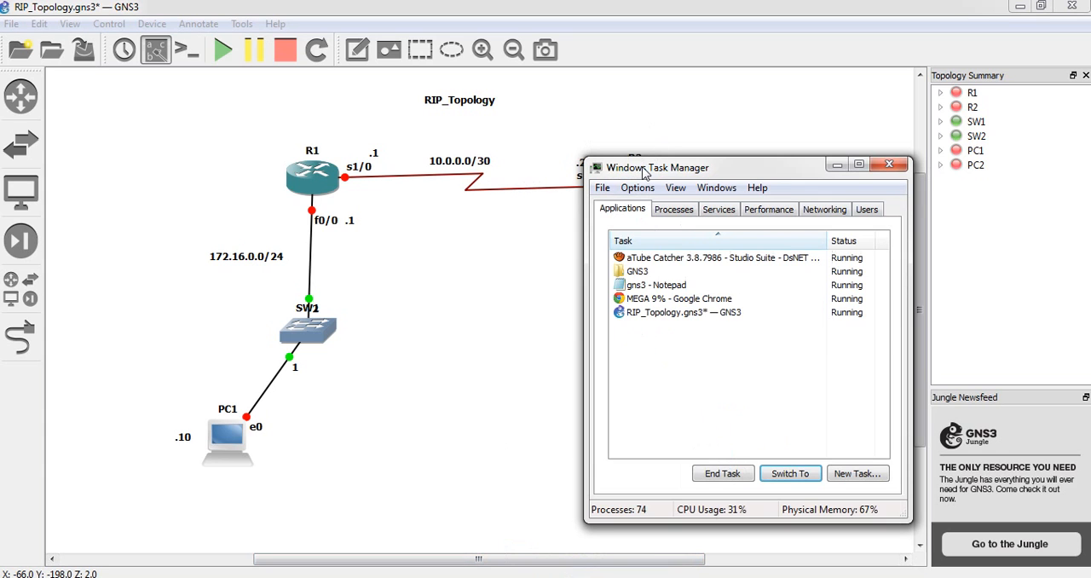
{"action": "left_click_drag", "start_coordinate": [639, 173], "coordinate": [611, 142]}
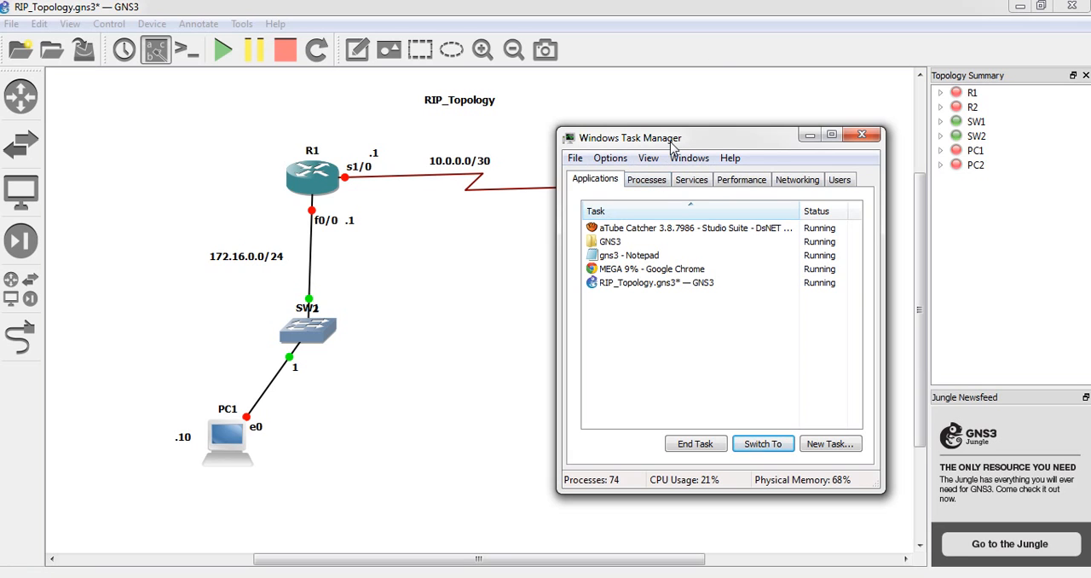
{"action": "mouse_move", "coordinate": [674, 143]}
{"action": "left_mouse_down"}
{"action": "mouse_move", "coordinate": [654, 268]}
{"action": "mouse_move", "coordinate": [654, 151]}
{"action": "left_mouse_up"}
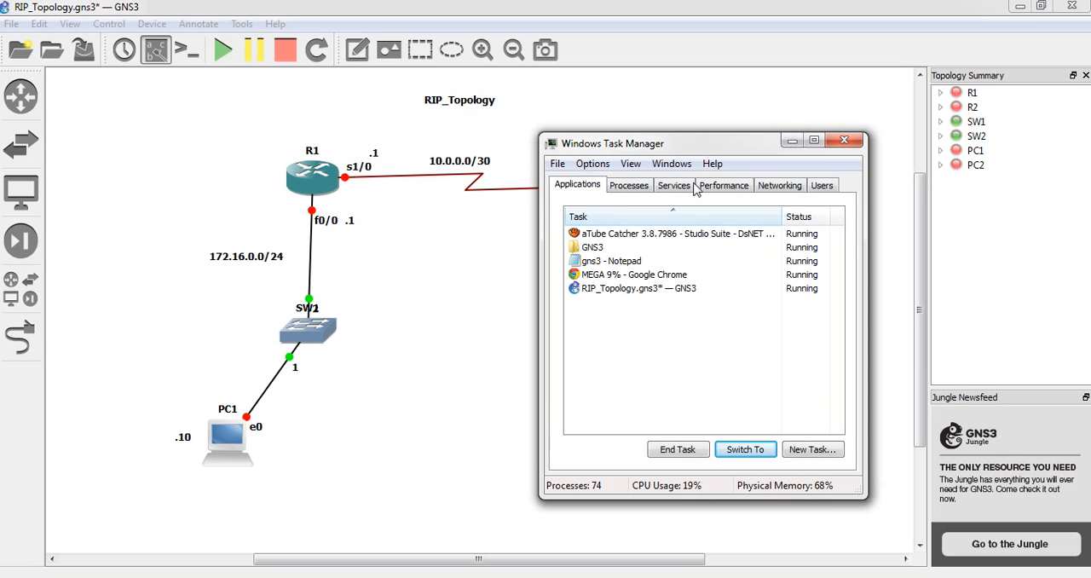
{"action": "left_click_drag", "start_coordinate": [678, 143], "coordinate": [606, 209]}
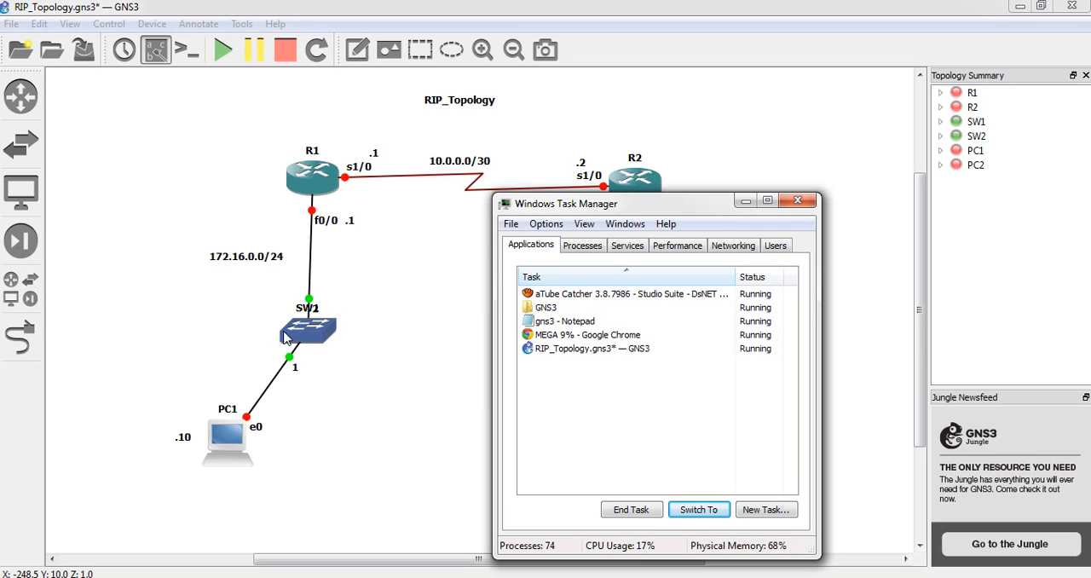
{"action": "left_click", "coordinate": [405, 326]}
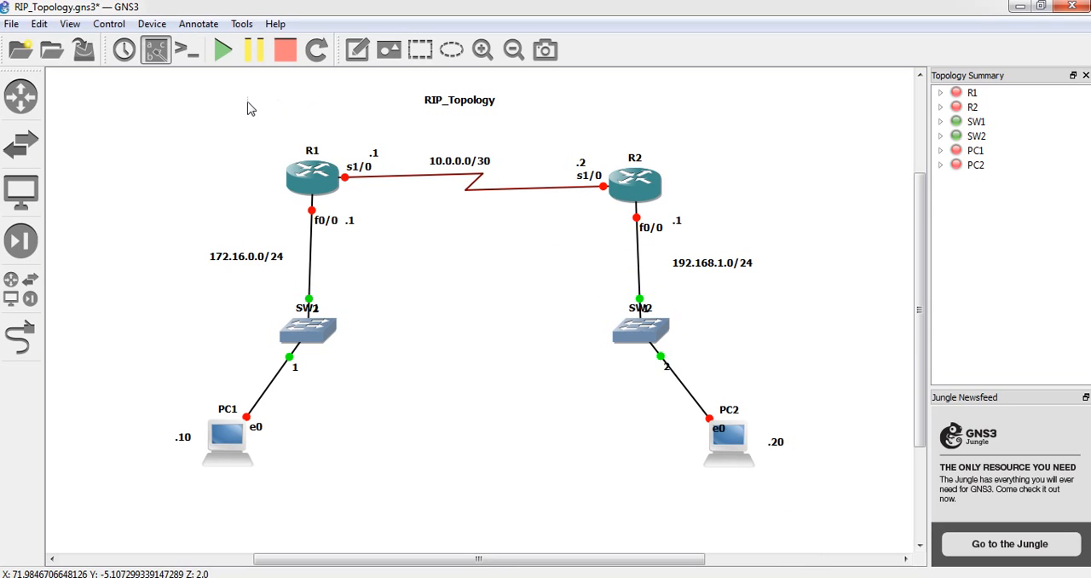
Start router R1 on its own, followed by all remaining devices in the topology
{"action": "right_click", "coordinate": [323, 189]}
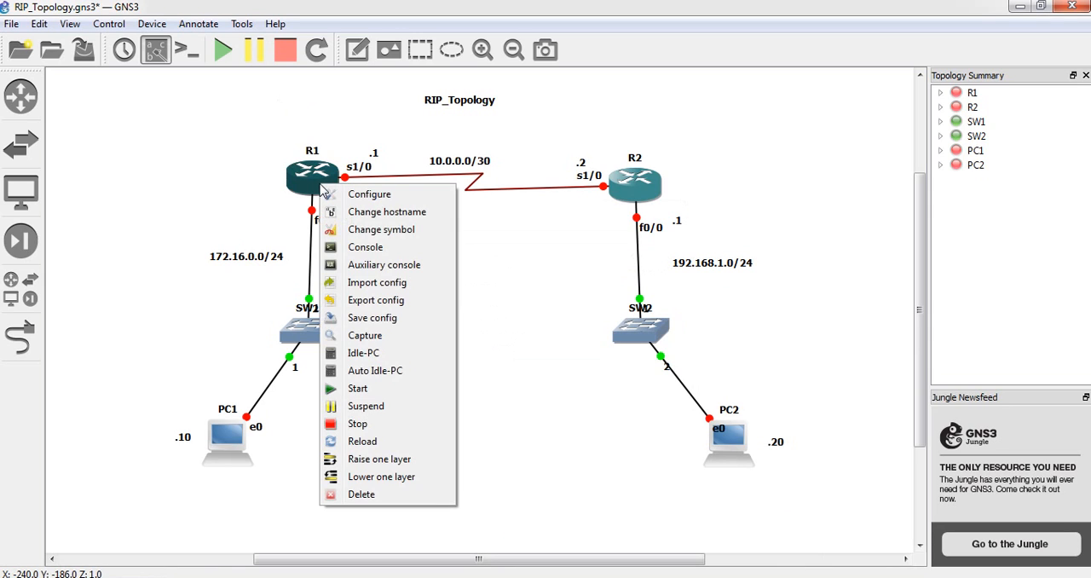
{"action": "left_click", "coordinate": [357, 388]}
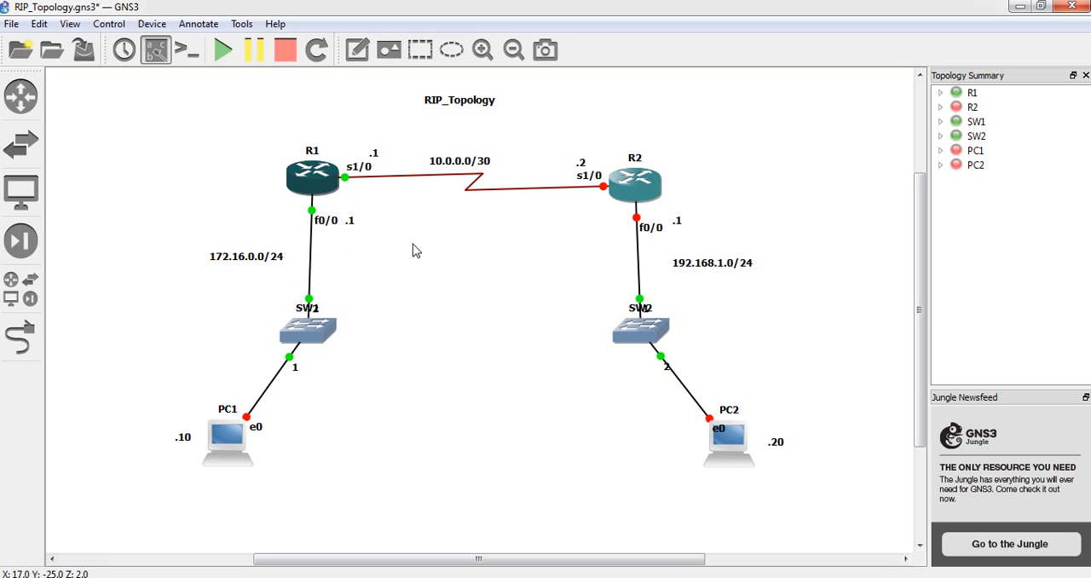
{"action": "left_click", "coordinate": [223, 62]}
Check the CPU usage in Windows Task Manager with all devices running, and minimize its window
{"action": "left_click", "coordinate": [417, 577]}
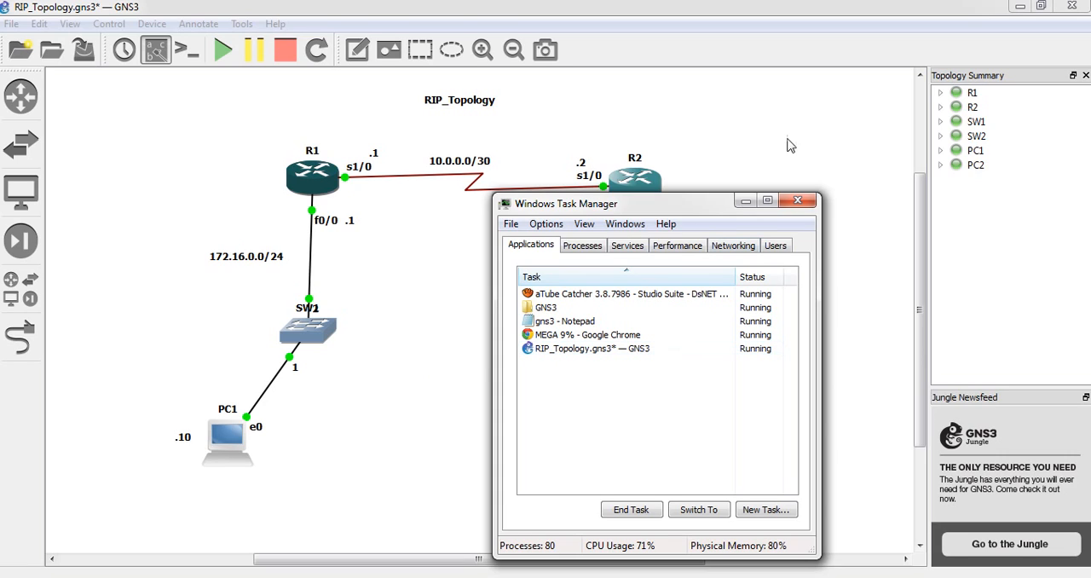
{"action": "left_click", "coordinate": [745, 201]}
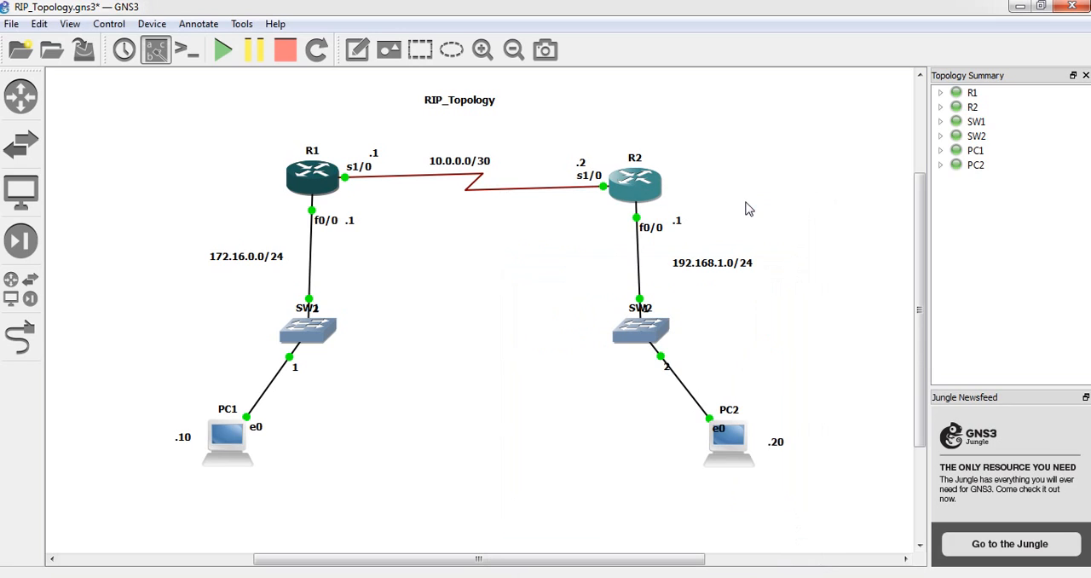
Compute Idle-PC values for router R1, check the list for a value marked with an asterisk, and dismiss the dialog
{"action": "right_click", "coordinate": [307, 180]}
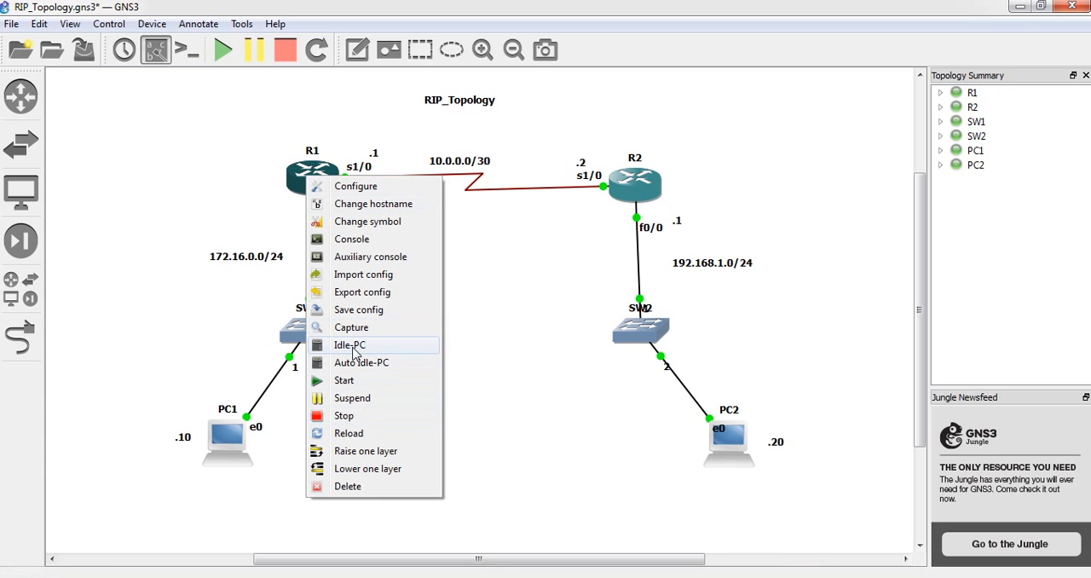
{"action": "left_click", "coordinate": [351, 346]}
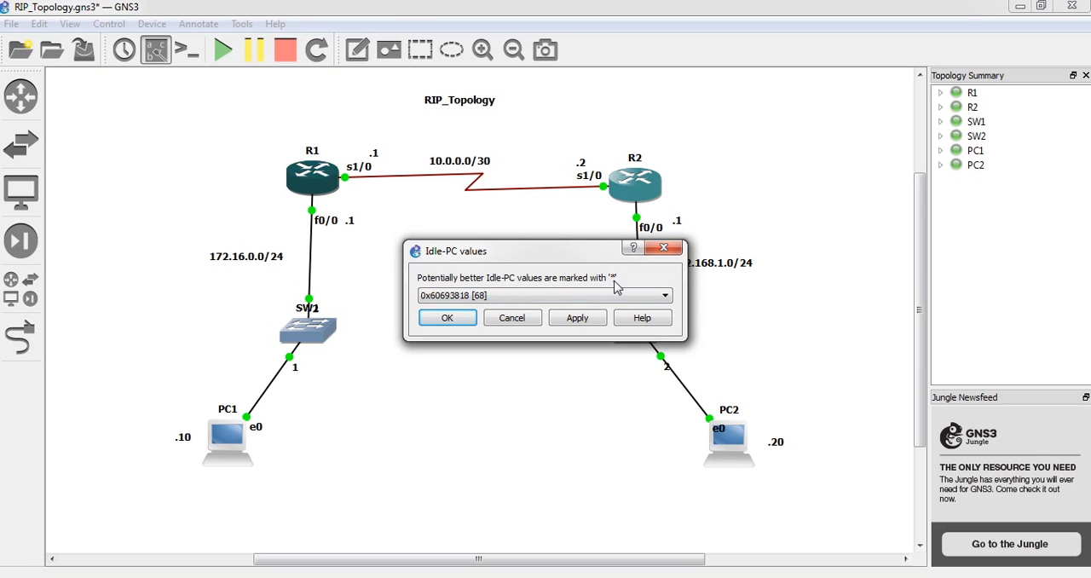
{"action": "left_click", "coordinate": [514, 296]}
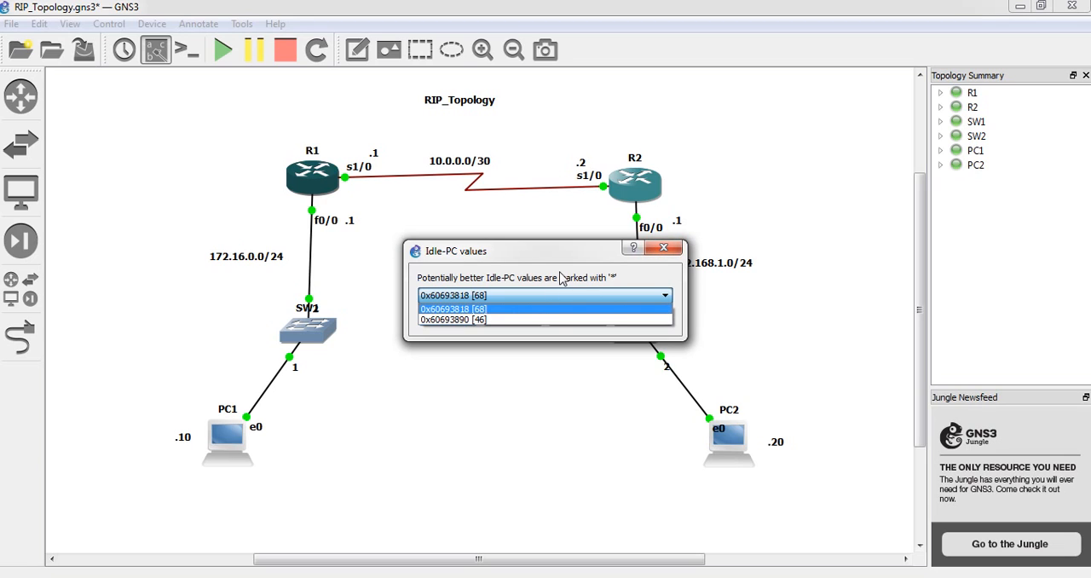
{"action": "left_click", "coordinate": [664, 255]}
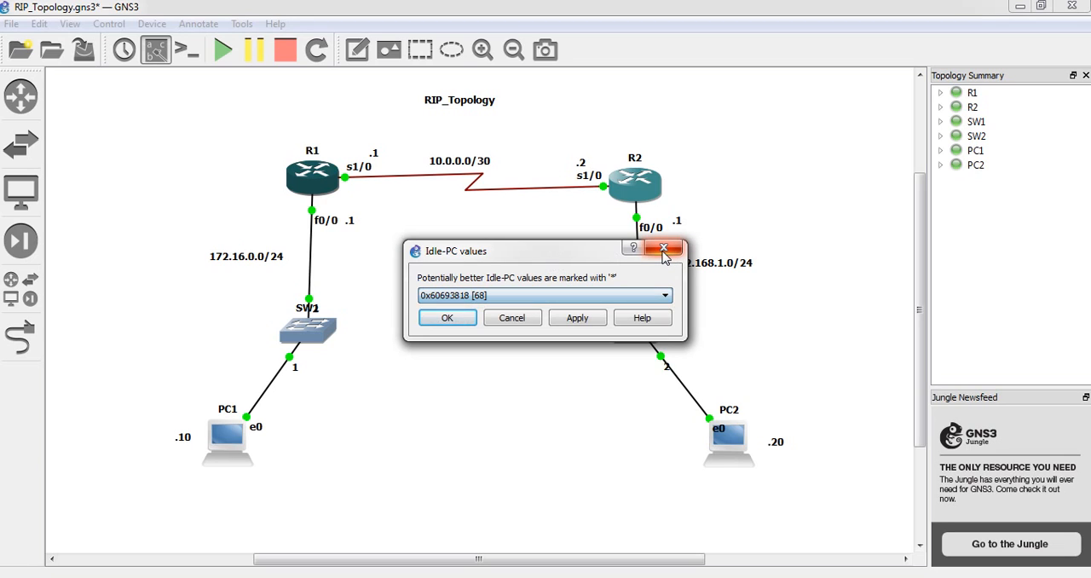
{"action": "left_click", "coordinate": [663, 251]}
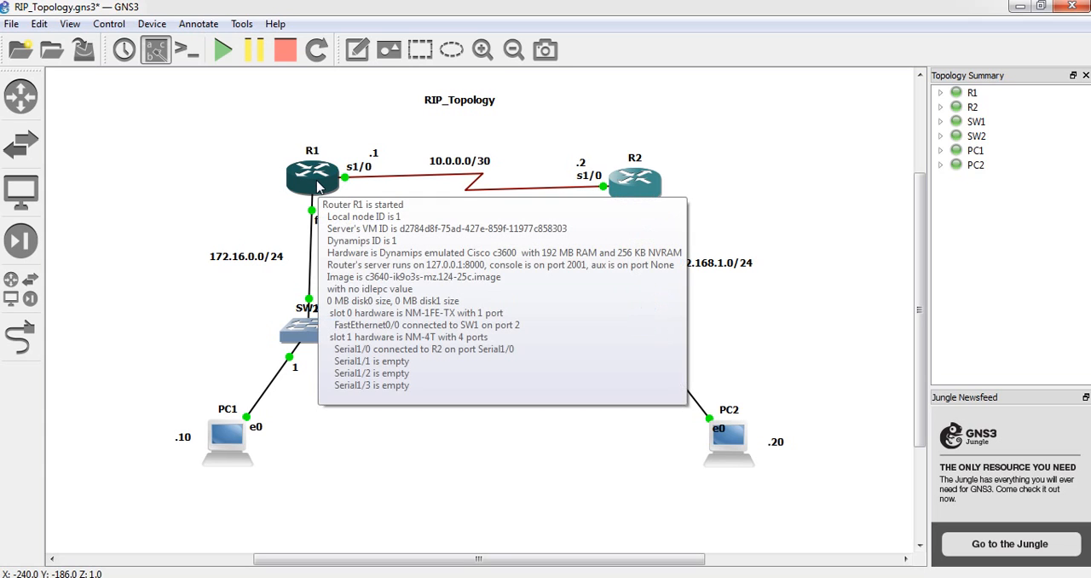
Recompute R1's Idle-PC values two more times, checking each list for an asterisk-marked value and cancelling without applying one
{"action": "right_click", "coordinate": [318, 187]}
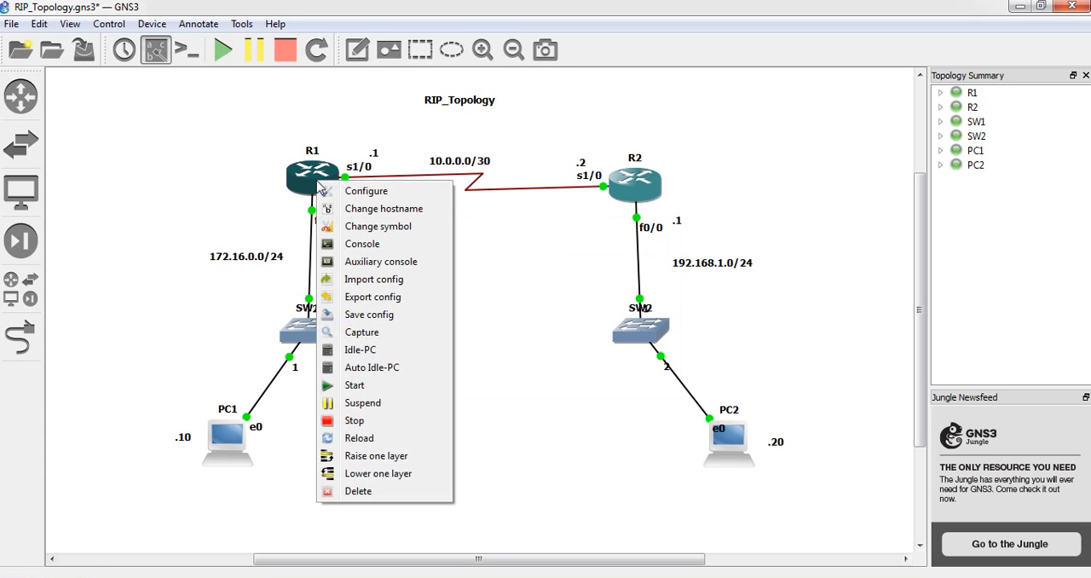
{"action": "left_click", "coordinate": [332, 358]}
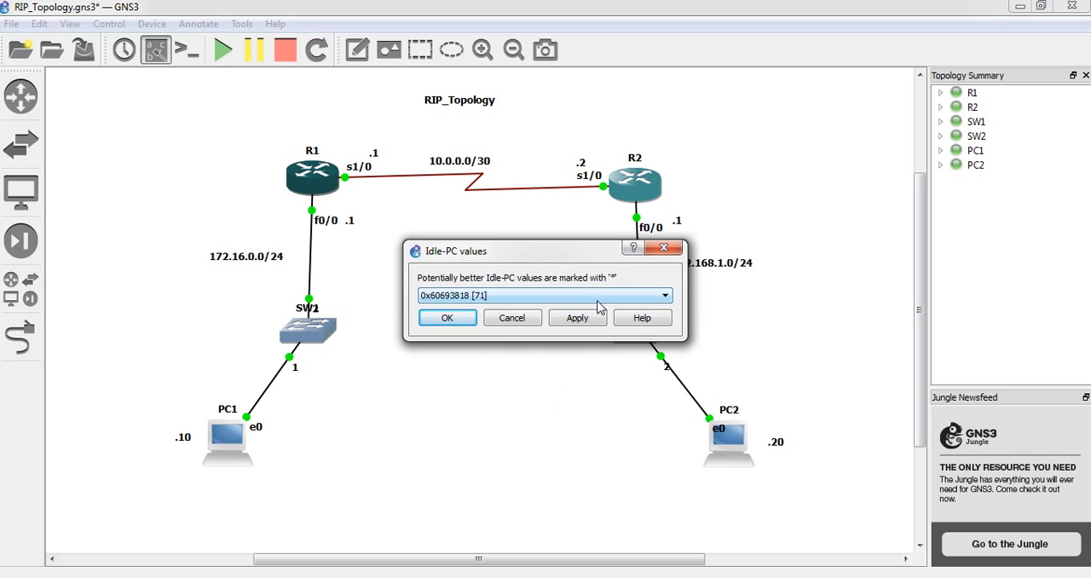
{"action": "left_click", "coordinate": [599, 295]}
{"action": "left_click", "coordinate": [601, 306]}
{"action": "left_click", "coordinate": [523, 320]}
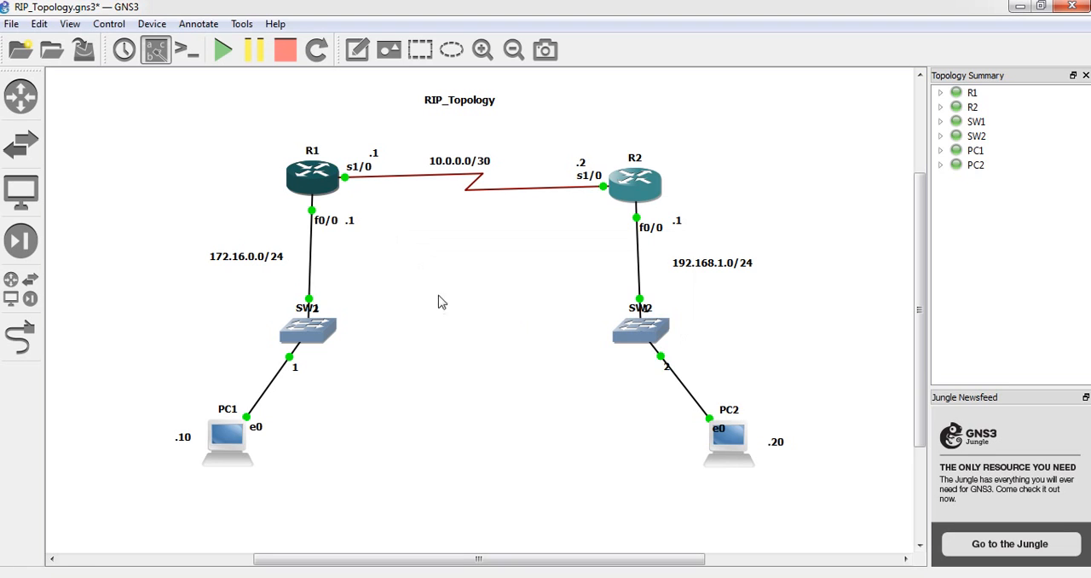
{"action": "right_click", "coordinate": [312, 187]}
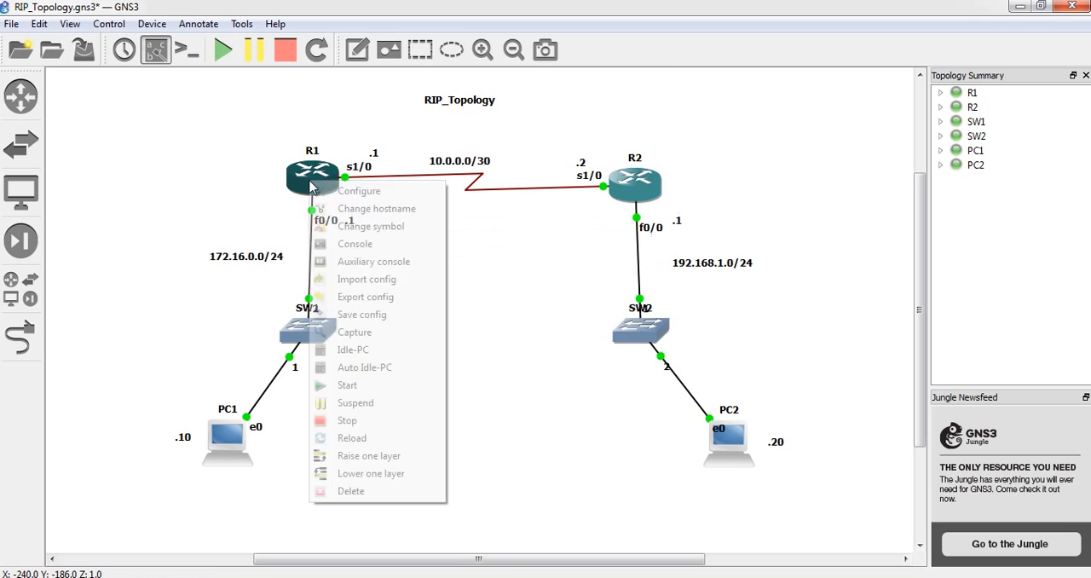
{"action": "left_click", "coordinate": [348, 351]}
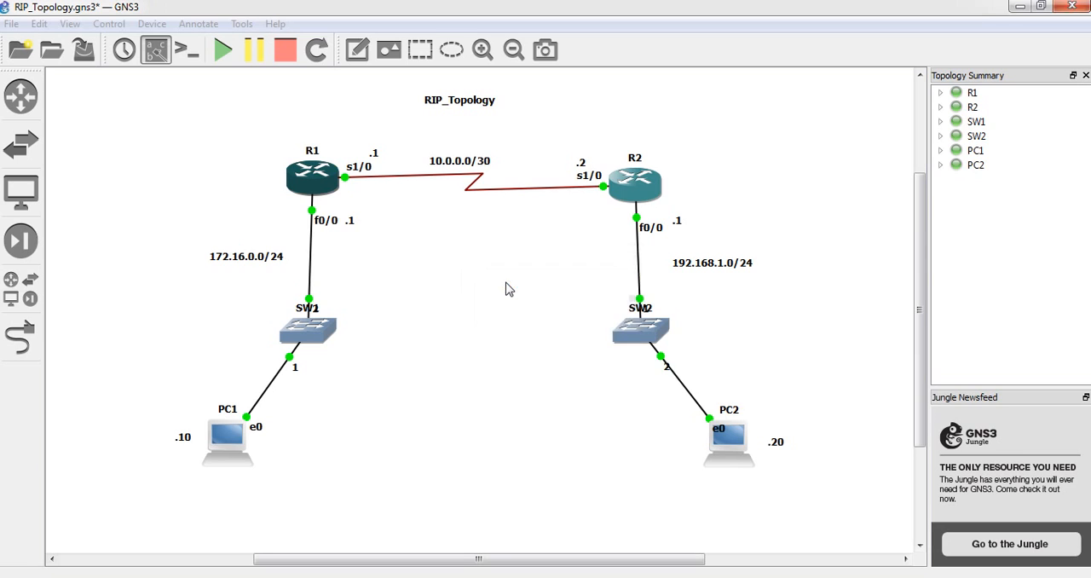
{"action": "left_click", "coordinate": [501, 296]}
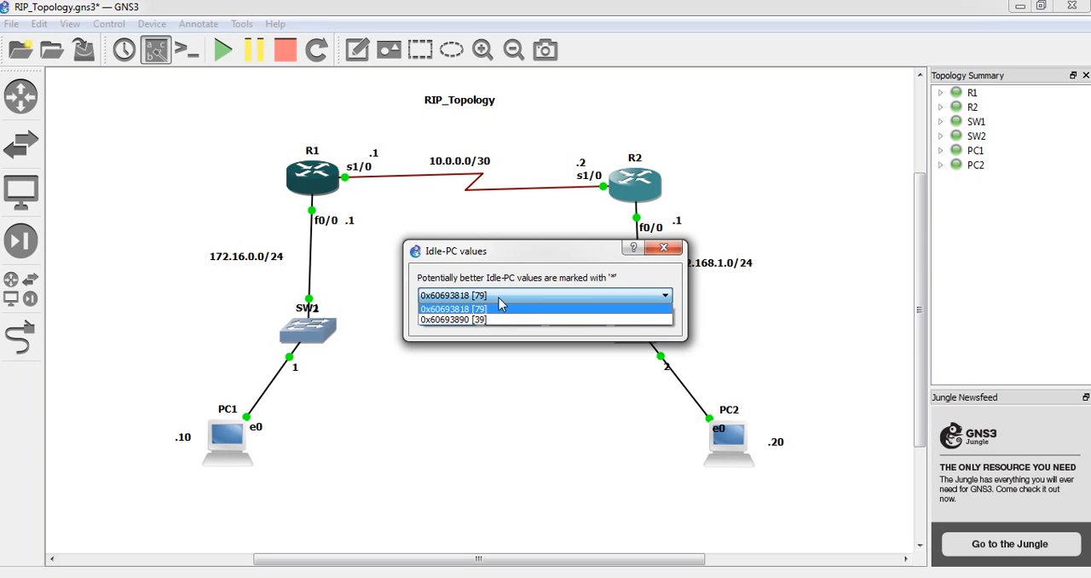
{"action": "left_click", "coordinate": [502, 296]}
{"action": "left_click", "coordinate": [509, 321]}
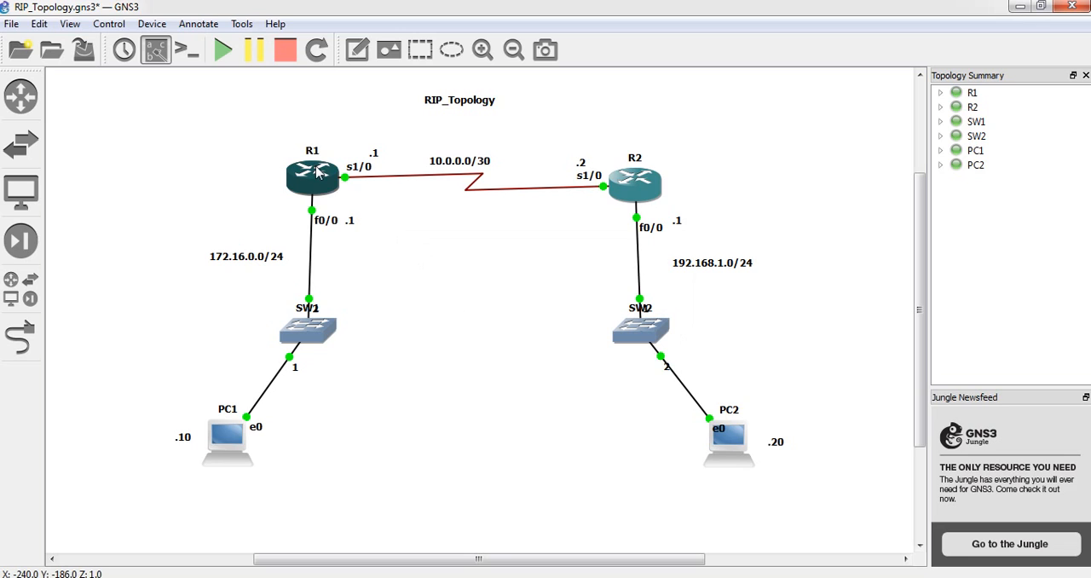
Compute R1's Idle-PC values once more and accept the asterisk-marked value 0x60693890
{"action": "right_click", "coordinate": [317, 173]}
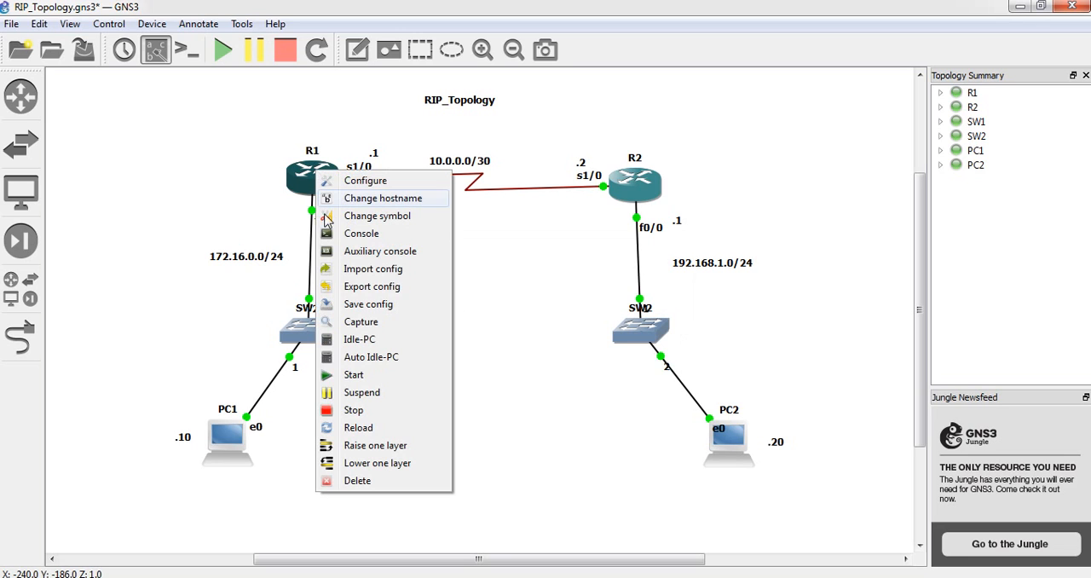
{"action": "left_click", "coordinate": [354, 345]}
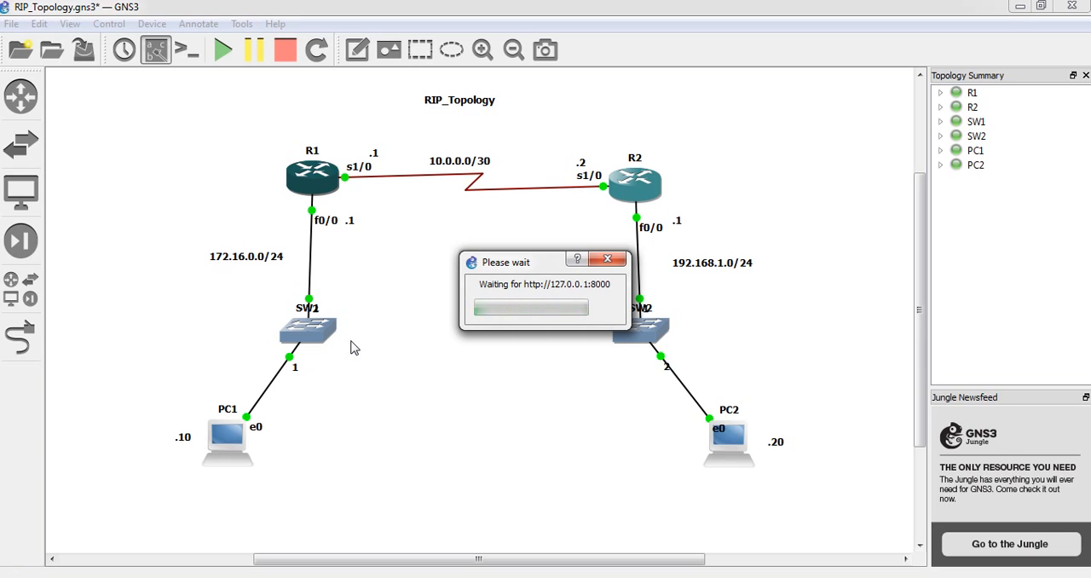
{"action": "left_click", "coordinate": [540, 298]}
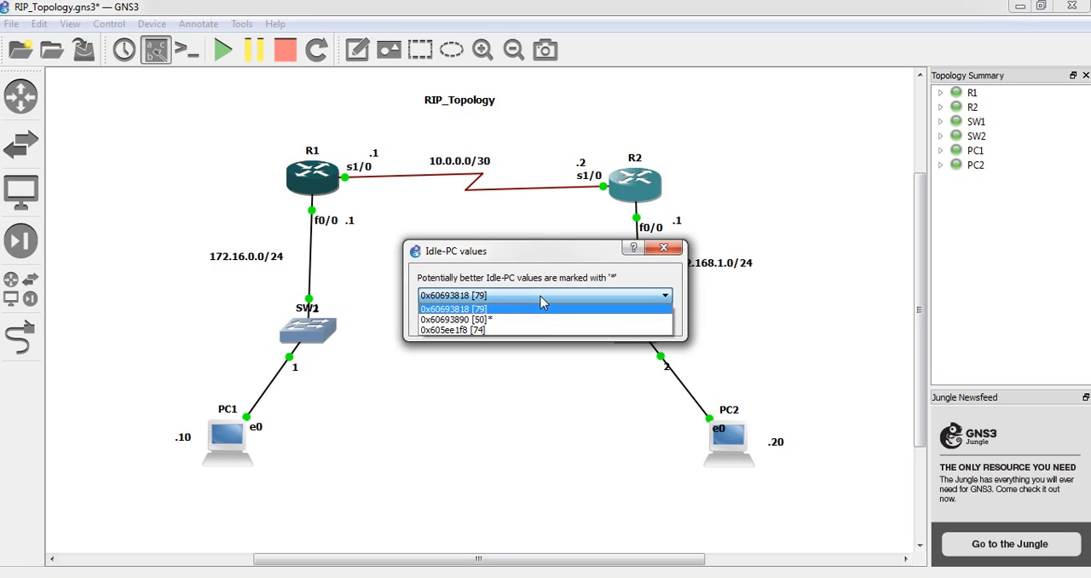
{"action": "left_click", "coordinate": [466, 320]}
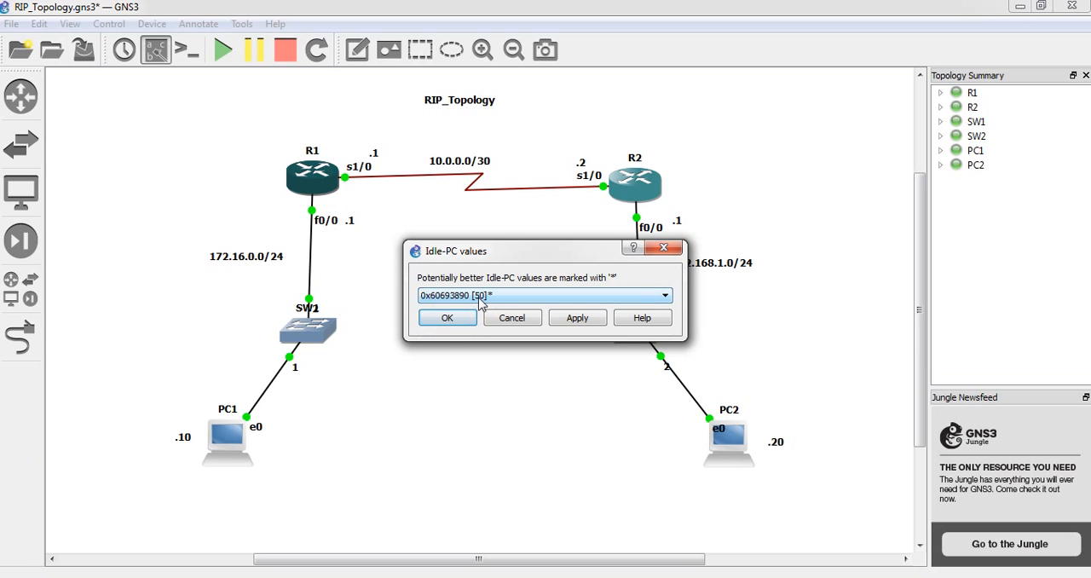
{"action": "left_click", "coordinate": [464, 317]}
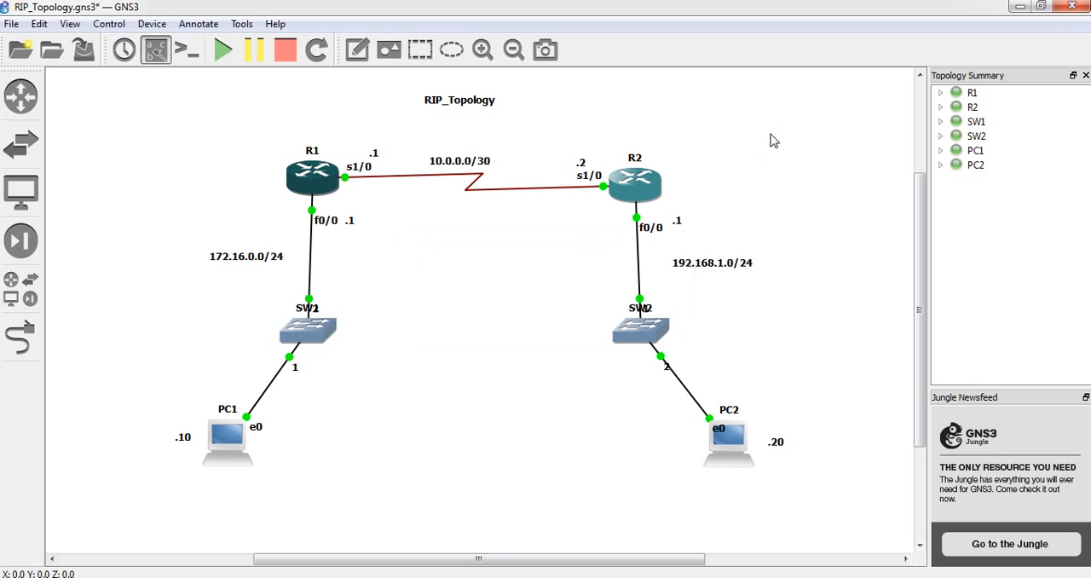
Compute Idle-PC values for router R2, check the list for an asterisk-marked value, and cancel the dialog
{"action": "right_click", "coordinate": [652, 192]}
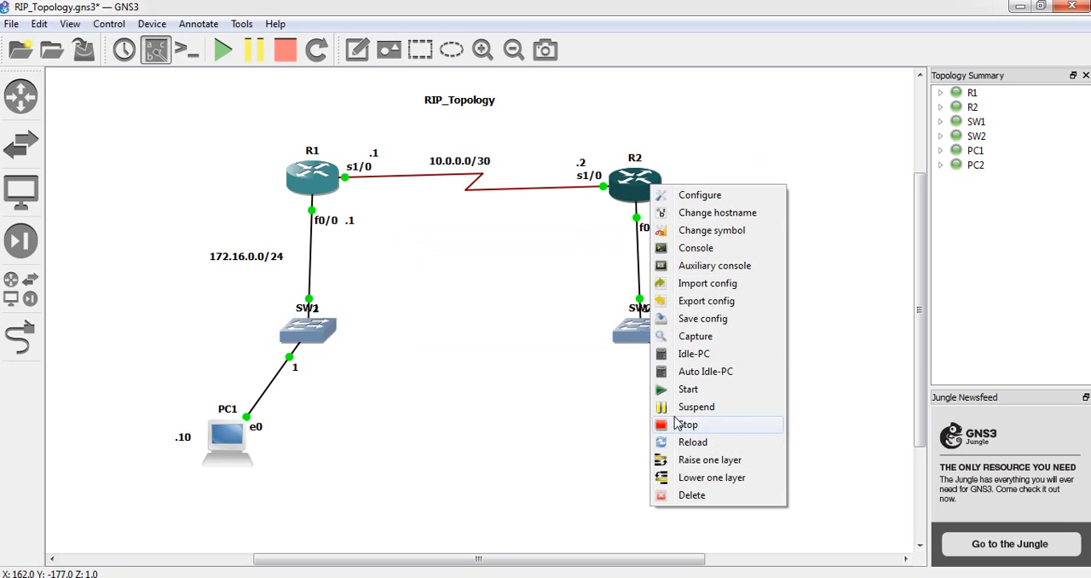
{"action": "left_click", "coordinate": [681, 357]}
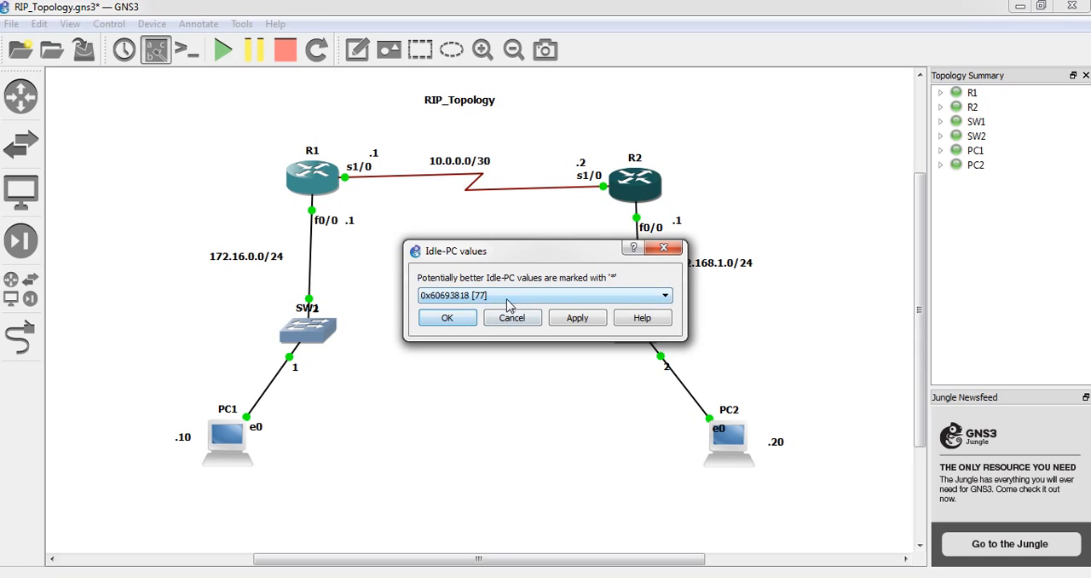
{"action": "left_click", "coordinate": [512, 298]}
{"action": "left_click", "coordinate": [520, 310]}
{"action": "left_click", "coordinate": [515, 316]}
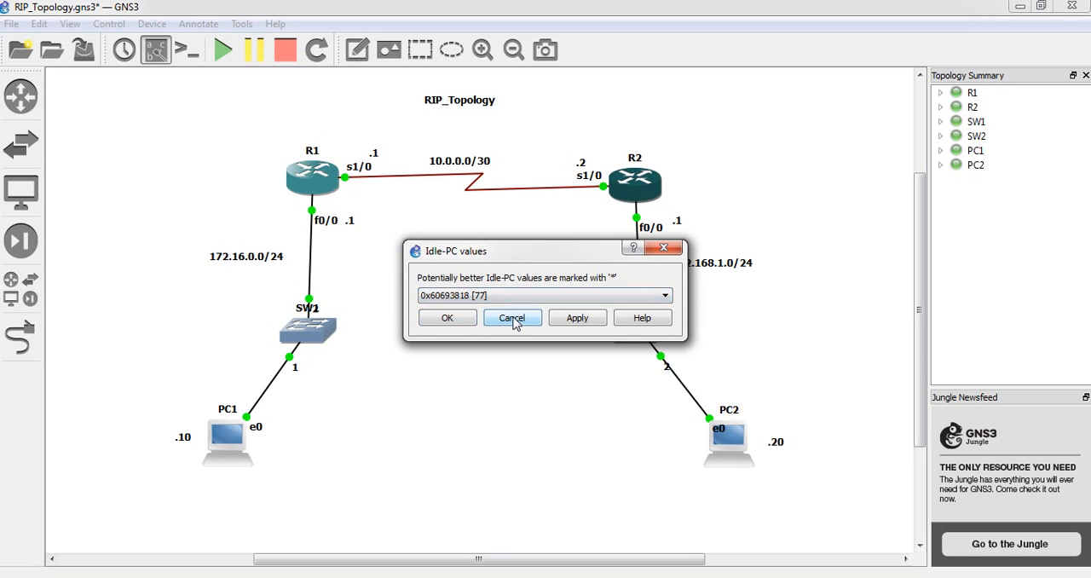
Recompute R2's Idle-PC values, review the new list for a marked value, and cancel without applying one
{"action": "right_click", "coordinate": [632, 188]}
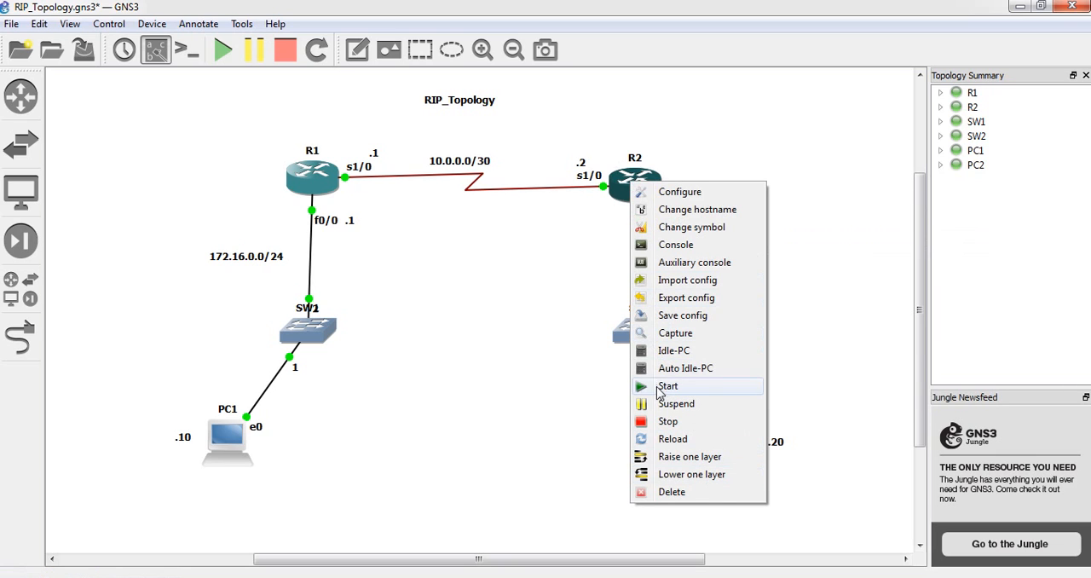
{"action": "left_click", "coordinate": [651, 354]}
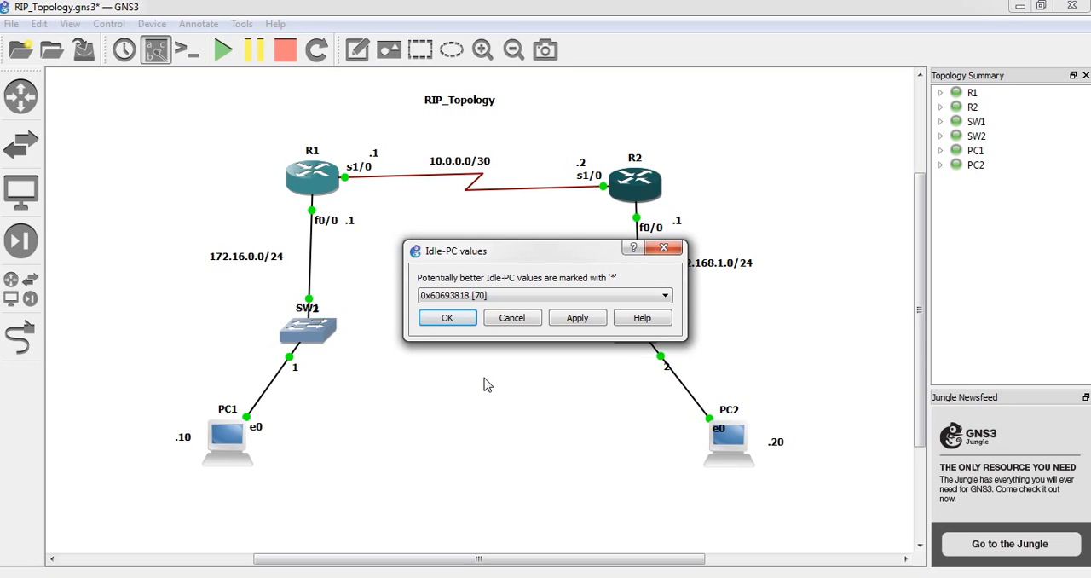
{"action": "left_click", "coordinate": [531, 295]}
{"action": "left_click", "coordinate": [532, 296]}
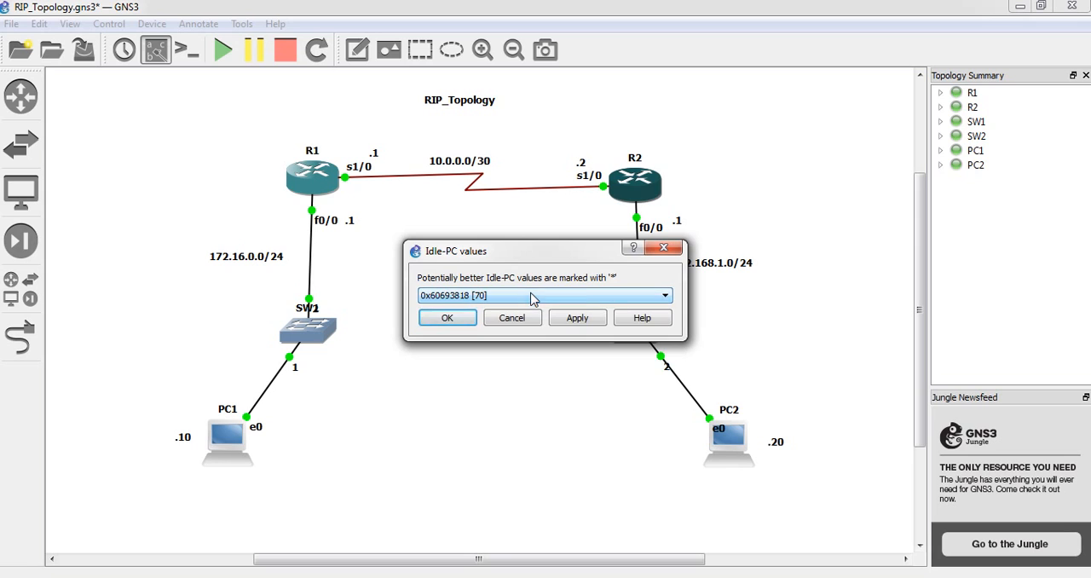
{"action": "left_click", "coordinate": [514, 323]}
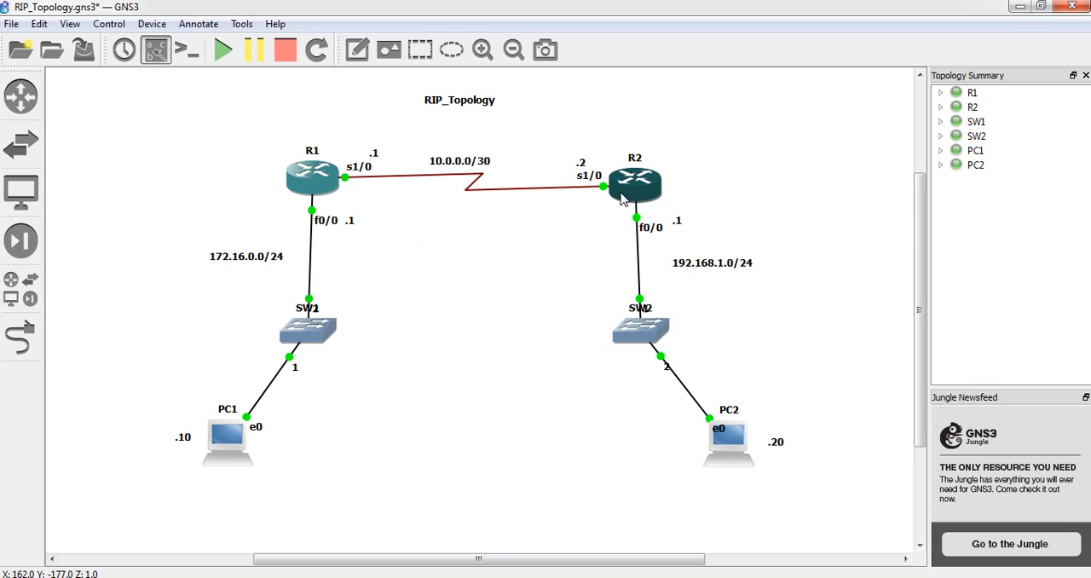
Compute R2's Idle-PC values again and accept the asterisk-marked value 0x60693818
{"action": "right_click", "coordinate": [621, 198]}
{"action": "left_click", "coordinate": [645, 370]}
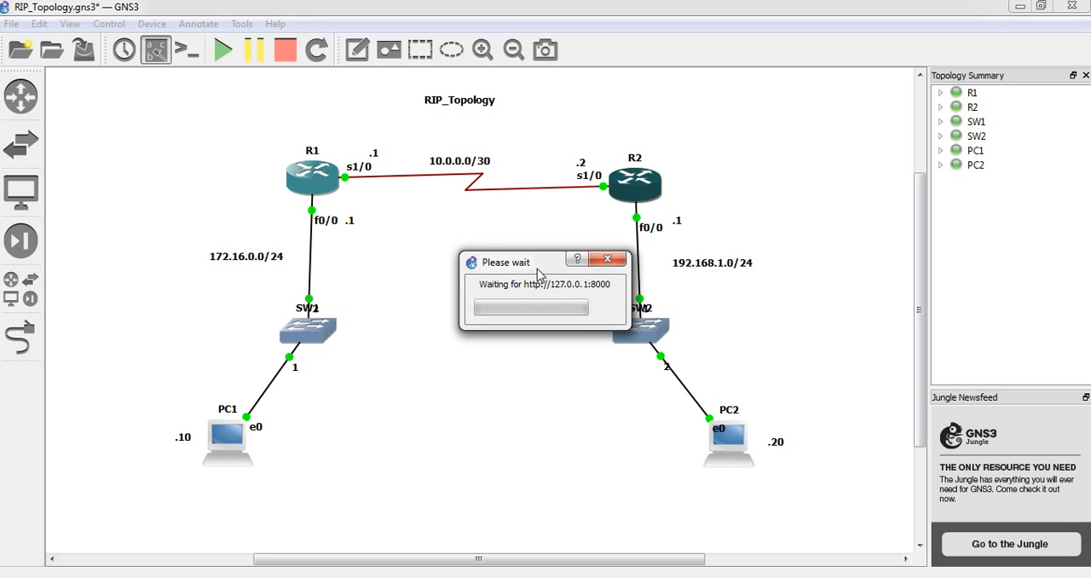
{"action": "left_click", "coordinate": [514, 294]}
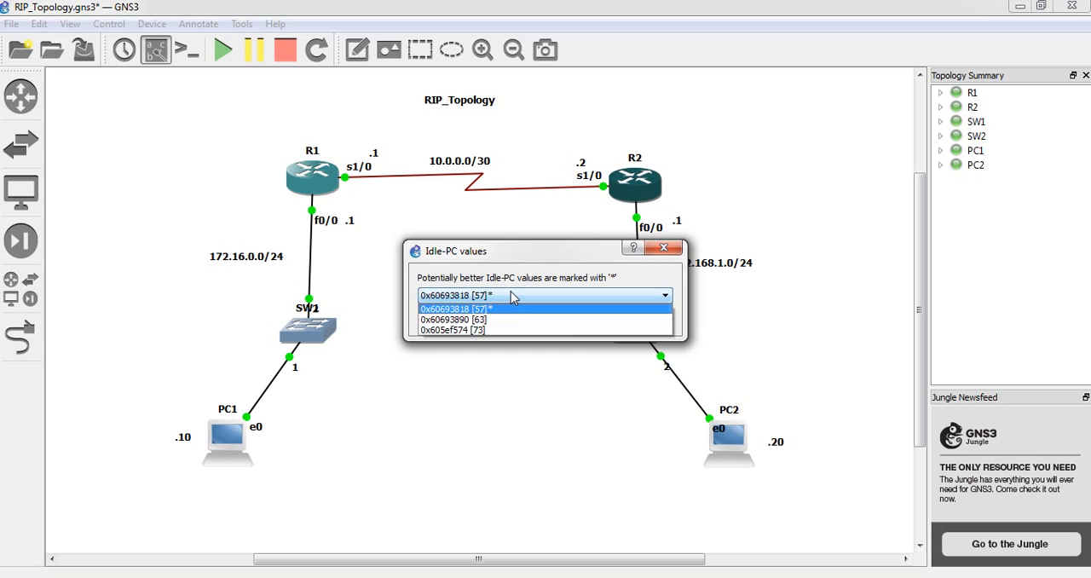
{"action": "left_click", "coordinate": [492, 309]}
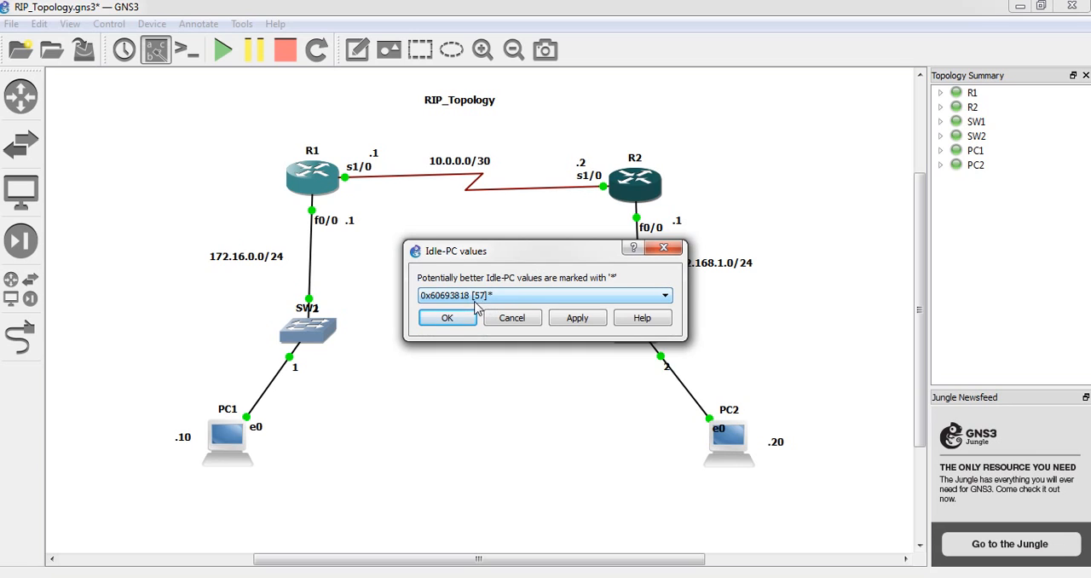
{"action": "left_click", "coordinate": [461, 323]}
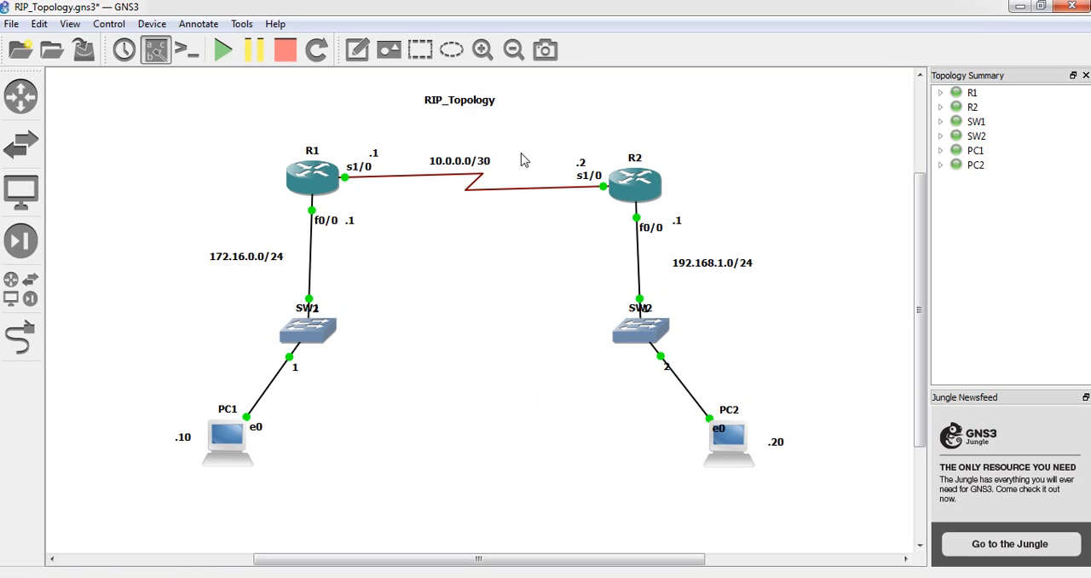
Move the RIP_Topology title note slightly toward R2 and down, and deselect it
{"action": "left_click_drag", "start_coordinate": [474, 108], "coordinate": [495, 114]}
{"action": "left_click", "coordinate": [397, 147]}
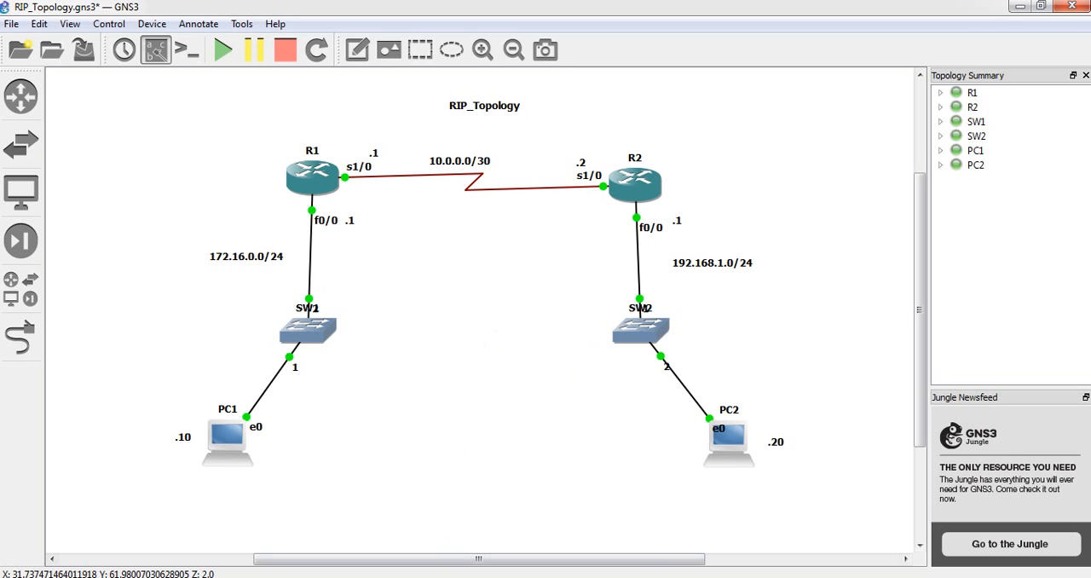
Check the CPU usage in Windows Task Manager with the Idle-PC value applied, and close its window
{"action": "key", "text": "ctrl+shift+Escape"}
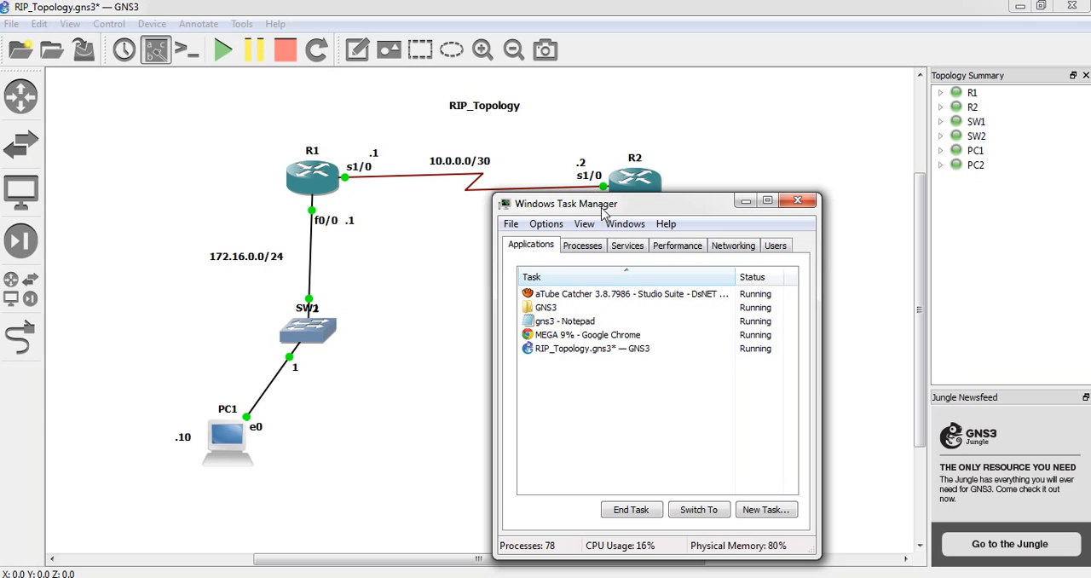
{"action": "left_click_drag", "start_coordinate": [603, 213], "coordinate": [570, 234]}
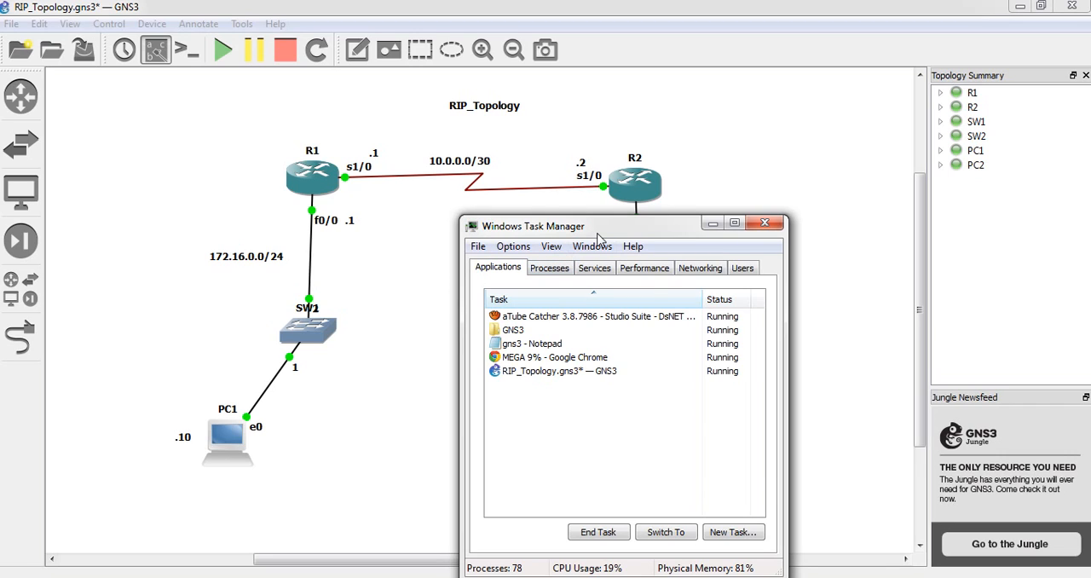
{"action": "left_click", "coordinate": [763, 224]}
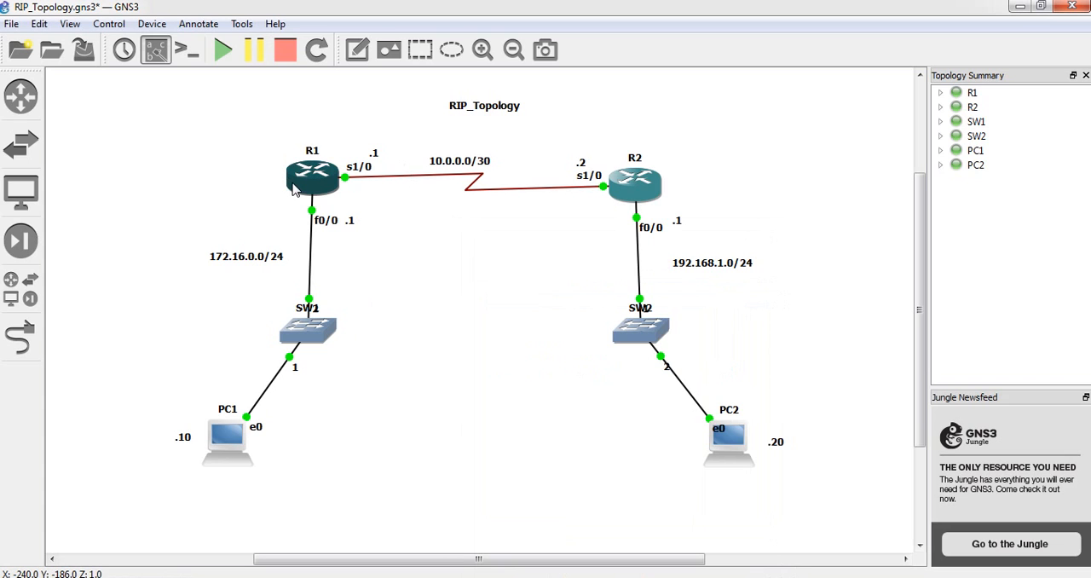
Check router R1's details, including its Idle-PC value, and open a console session to R1
{"action": "mouse_move", "coordinate": [306, 185]}
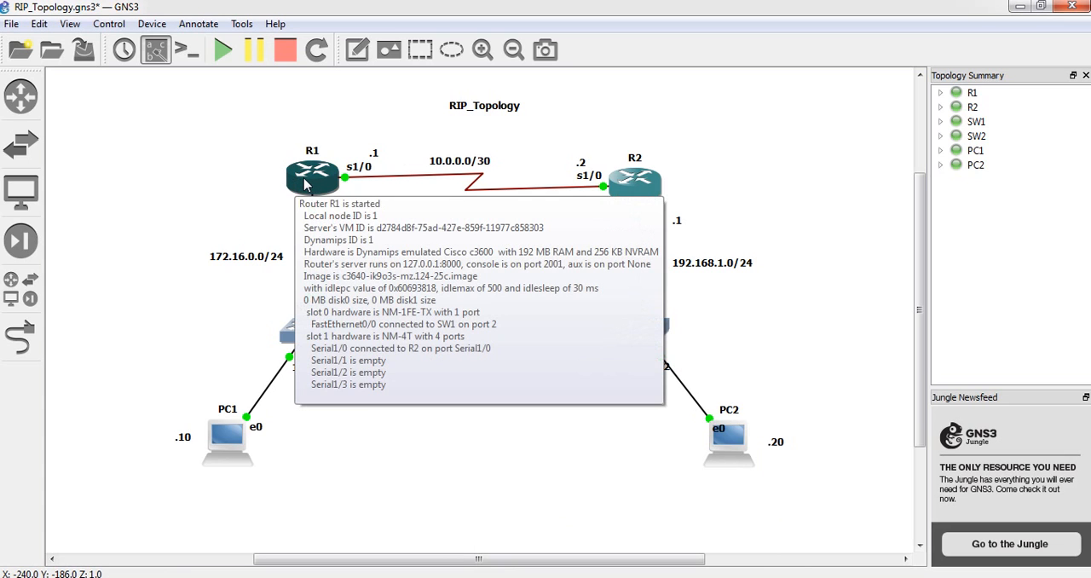
{"action": "right_click", "coordinate": [305, 184]}
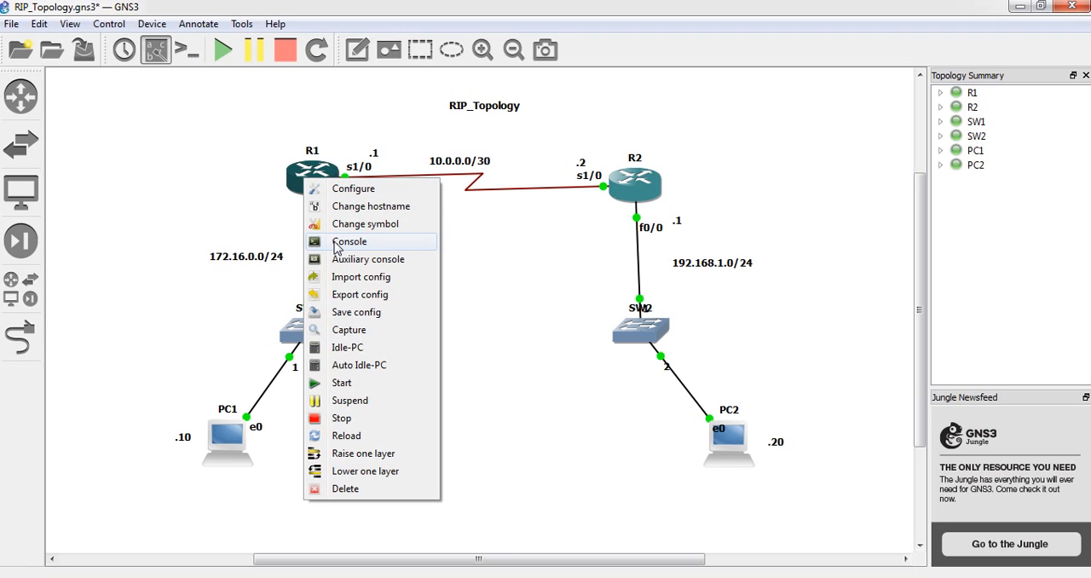
{"action": "left_click", "coordinate": [264, 171]}
{"action": "right_click", "coordinate": [316, 179]}
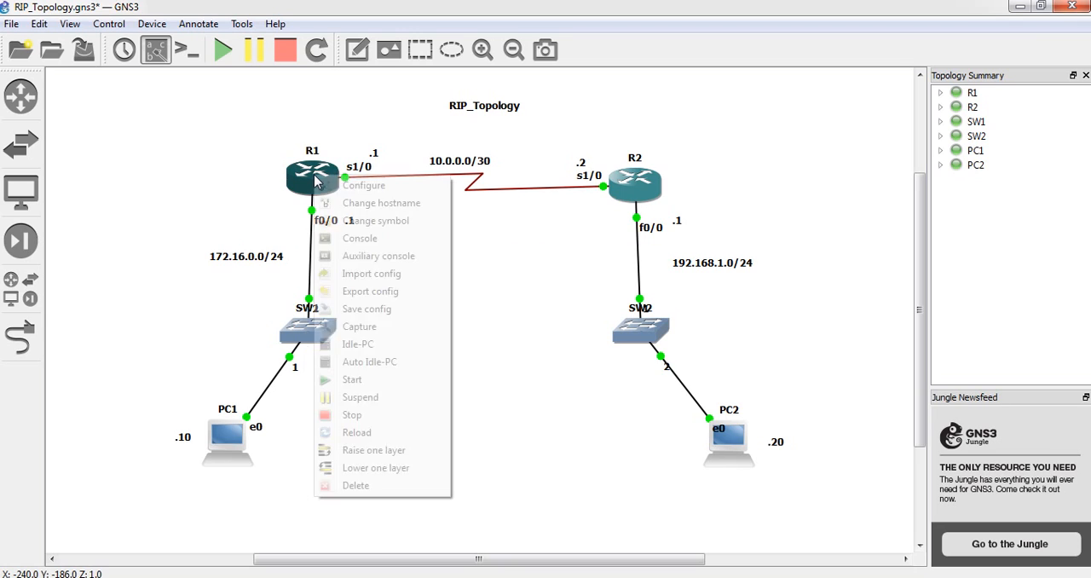
{"action": "left_click", "coordinate": [353, 241]}
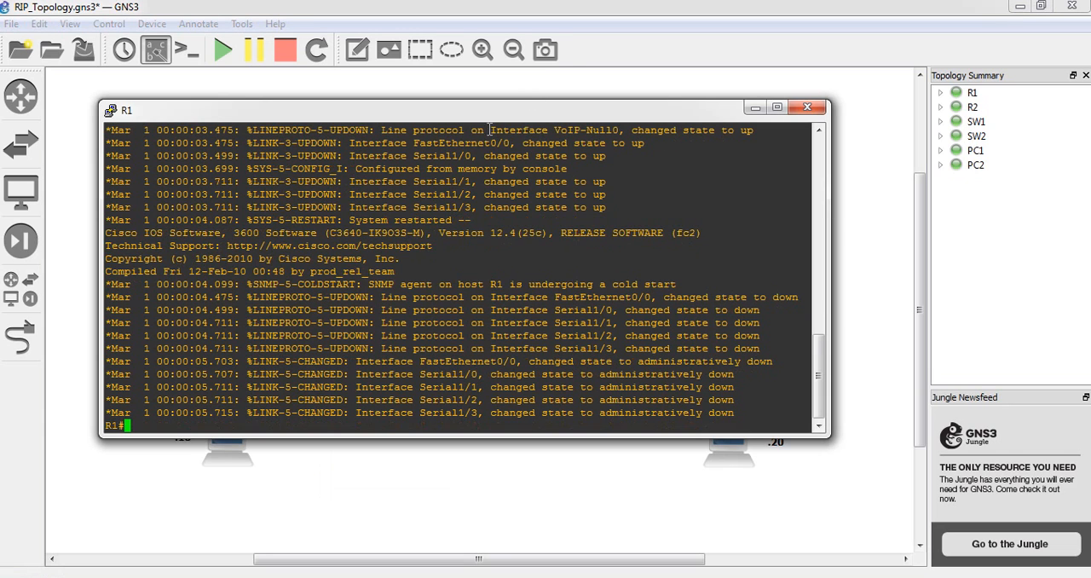
Move R1's console window clear of the R1 side of the topology and enter global configuration mode
{"action": "left_click_drag", "start_coordinate": [482, 111], "coordinate": [806, 206]}
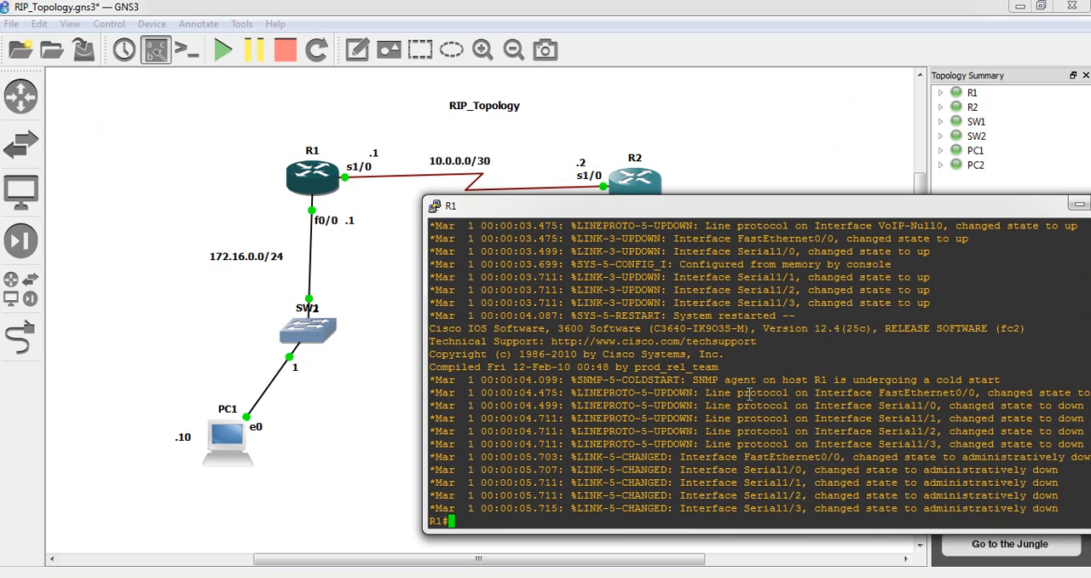
{"action": "type", "text": "conf t"}
{"action": "key", "text": "Return"}
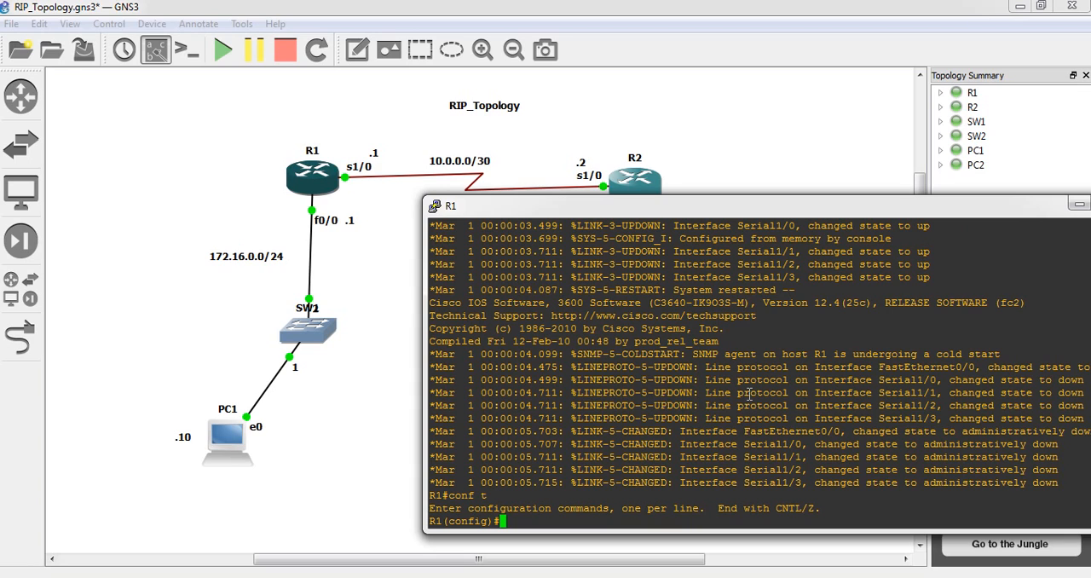
Assign IP address 172.16.0.1 with mask 255.255.255.0 to R1's fa0/0 interface and enable it
{"action": "type", "text": "int fa0/0"}
{"action": "key", "text": "Return"}
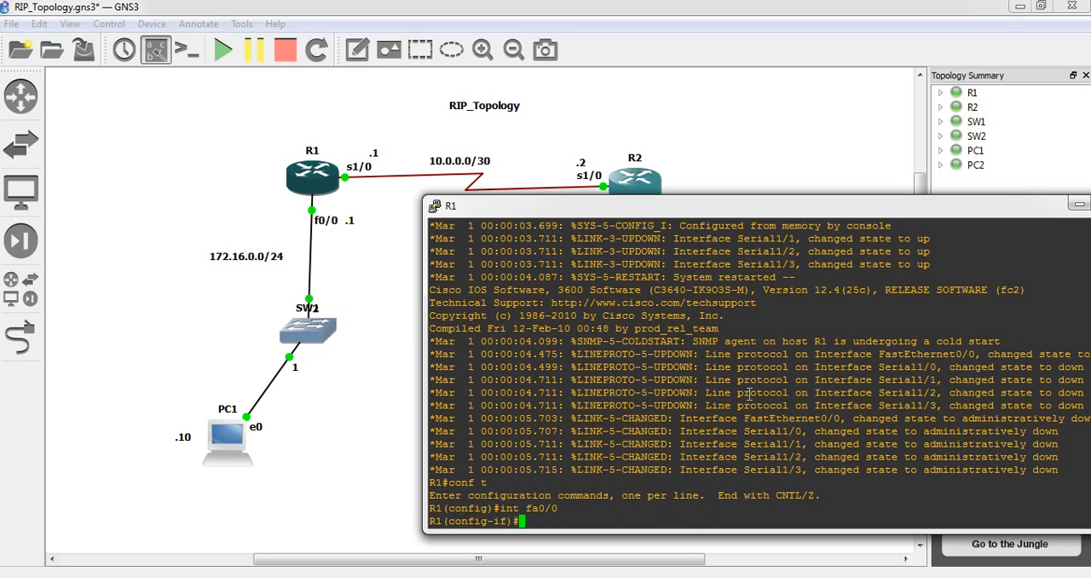
{"action": "type", "text": "ip add"}
{"action": "key", "text": "BackSpace"}
{"action": "key", "text": "BackSpace"}
{"action": "key", "text": "BackSpace"}
{"action": "key", "text": "BackSpace"}
{"action": "type", "text": "add 192.16"}
{"action": "key", "text": "BackSpace"}
{"action": "key", "text": "BackSpace"}
{"action": "key", "text": "BackSpace"}
{"action": "key", "text": "BackSpace"}
{"action": "key", "text": "BackSpace"}
{"action": "type", "text": "72.16.0.1 255.255"}
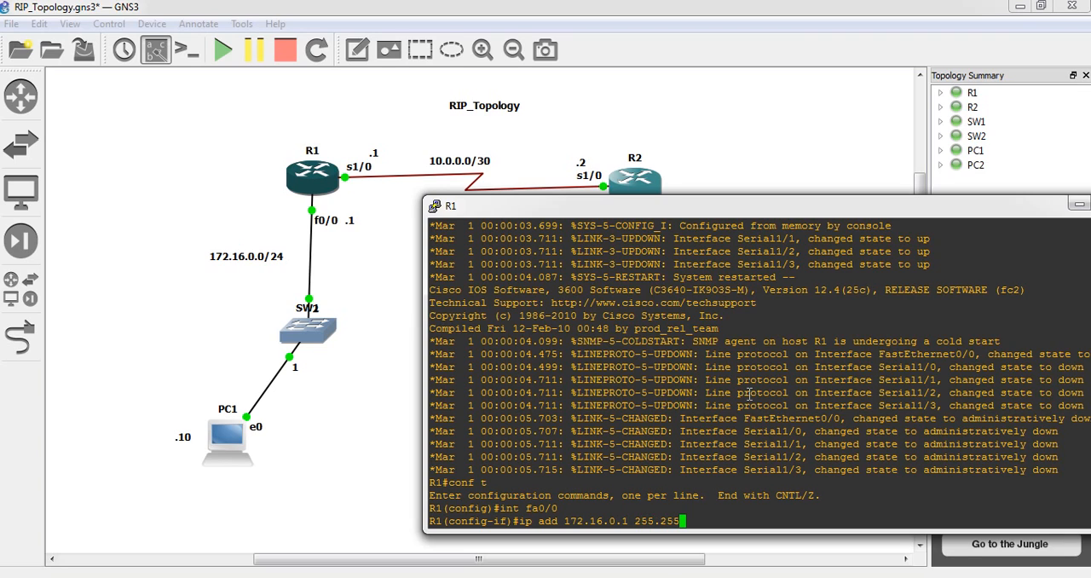
{"action": "type", "text": ".255.0"}
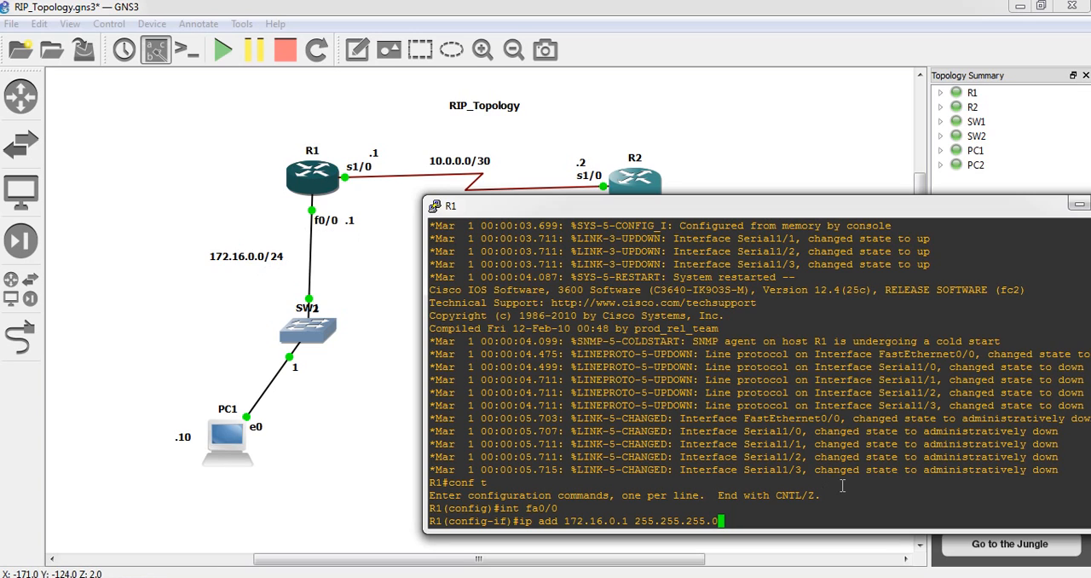
{"action": "key", "text": "Return"}
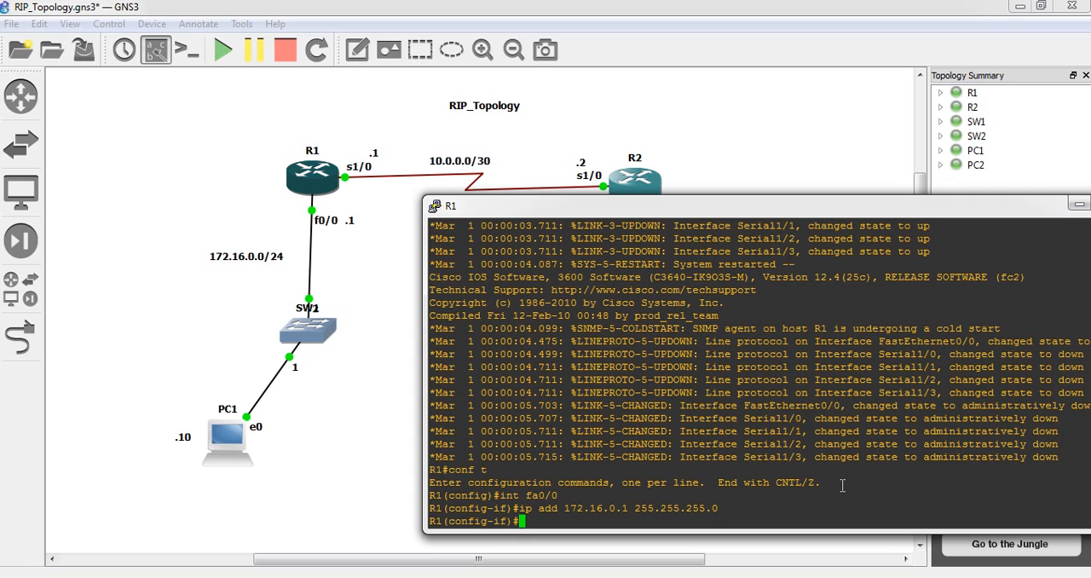
{"action": "type", "text": "no sh"}
{"action": "key", "text": "Return"}
Assign IP address 10.0.0.1 with mask 255.255.255.252 to R1's s1/0 interface and enable it
{"action": "type", "text": "i"}
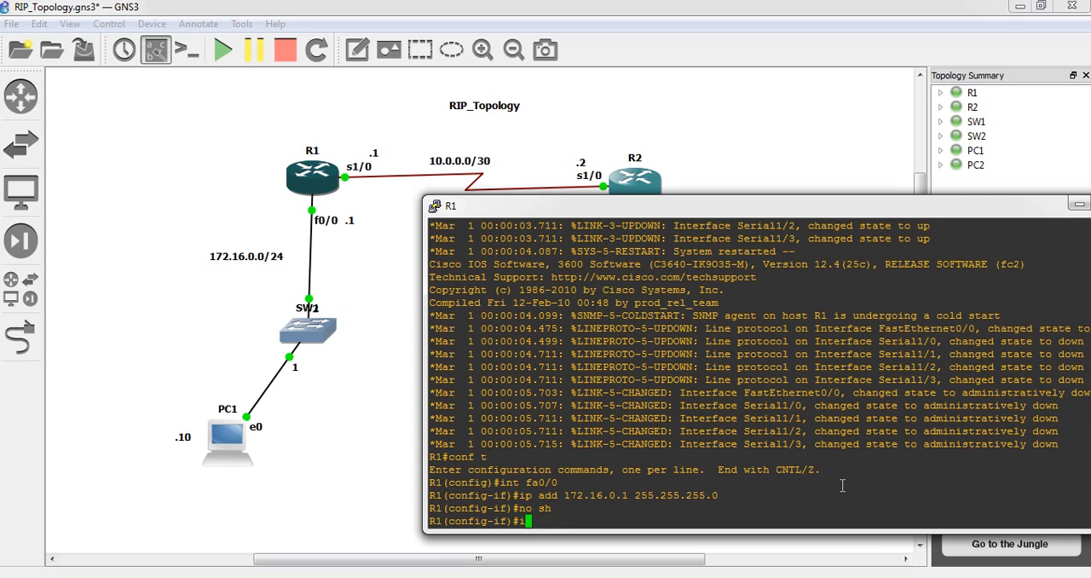
{"action": "type", "text": "nt s1/0"}
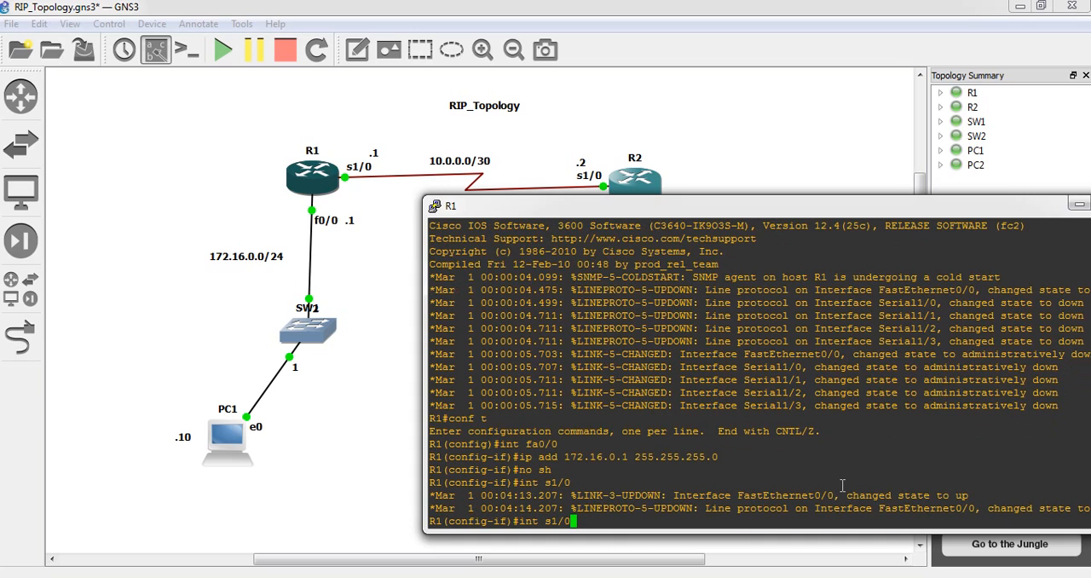
{"action": "key", "text": "Return"}
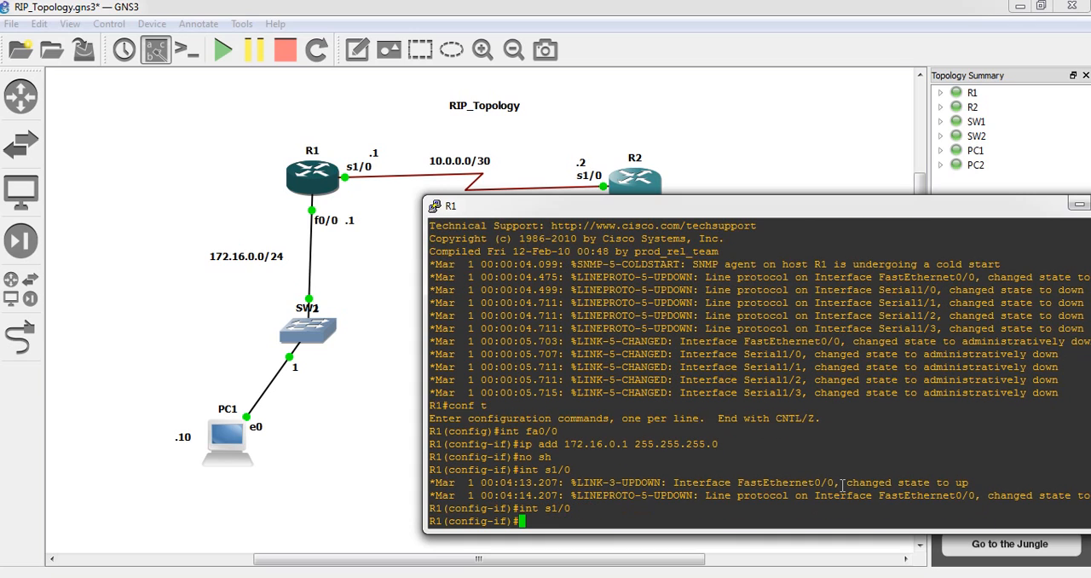
{"action": "type", "text": "ip add 10.0.0.1 255.255.255.252"}
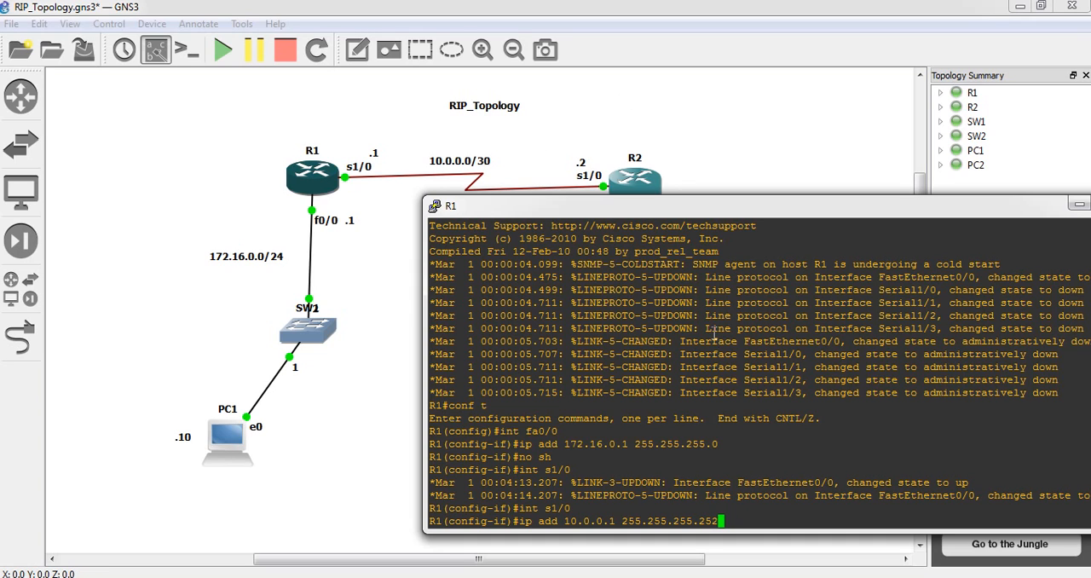
{"action": "key", "text": "Return"}
{"action": "type", "text": "no sh"}
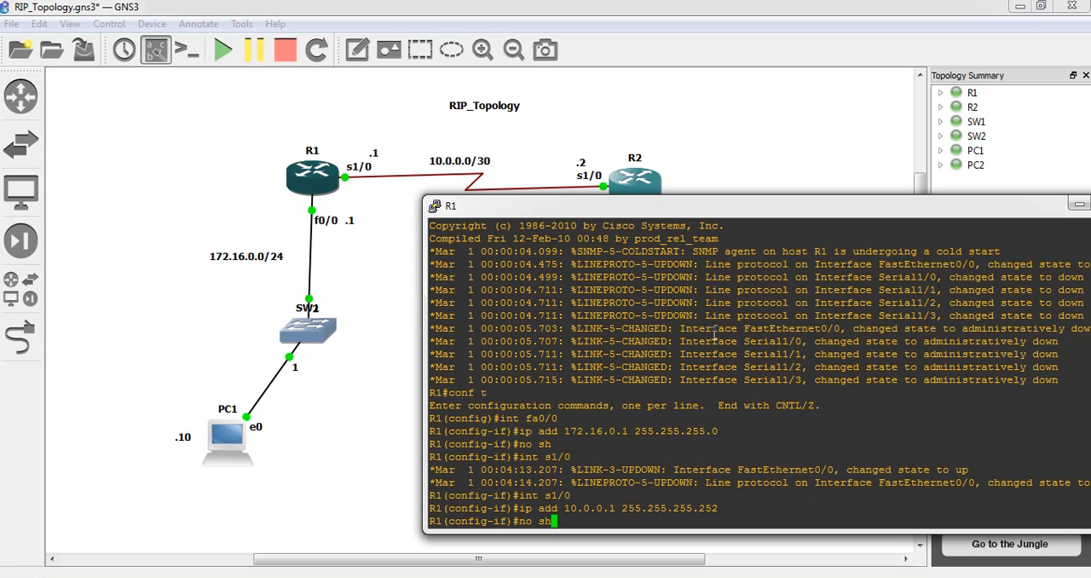
{"action": "key", "text": "Return"}
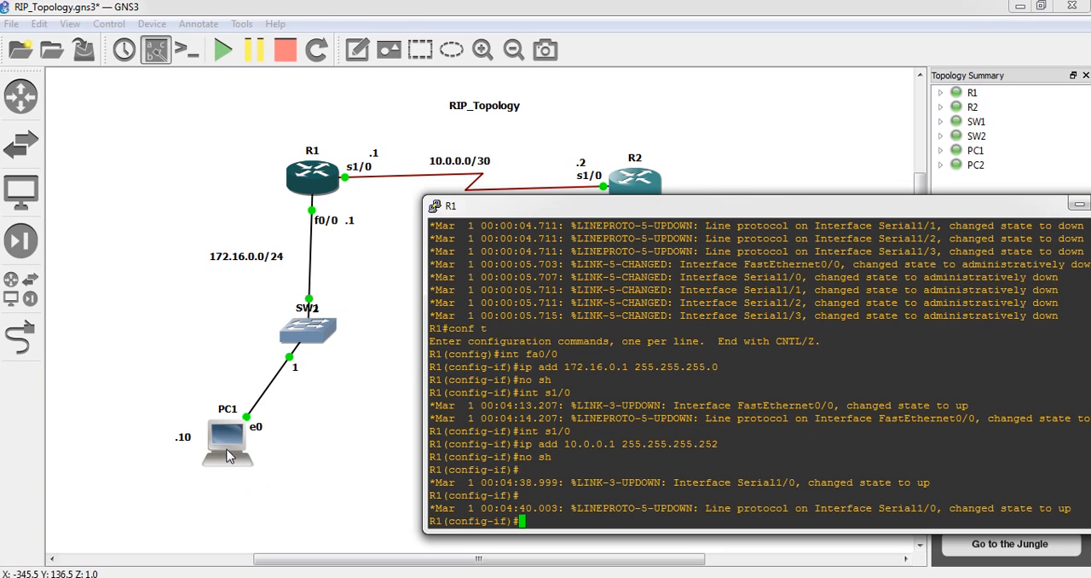
Open a console session to R2, move its window below the routers, and enter global configuration mode
{"action": "left_click", "coordinate": [369, 305]}
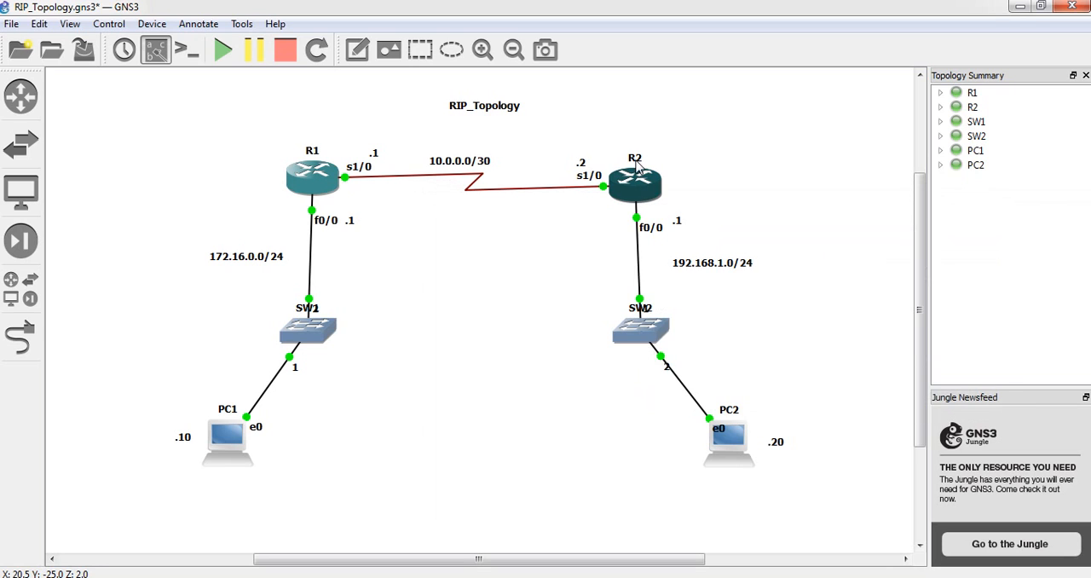
{"action": "right_click", "coordinate": [640, 179]}
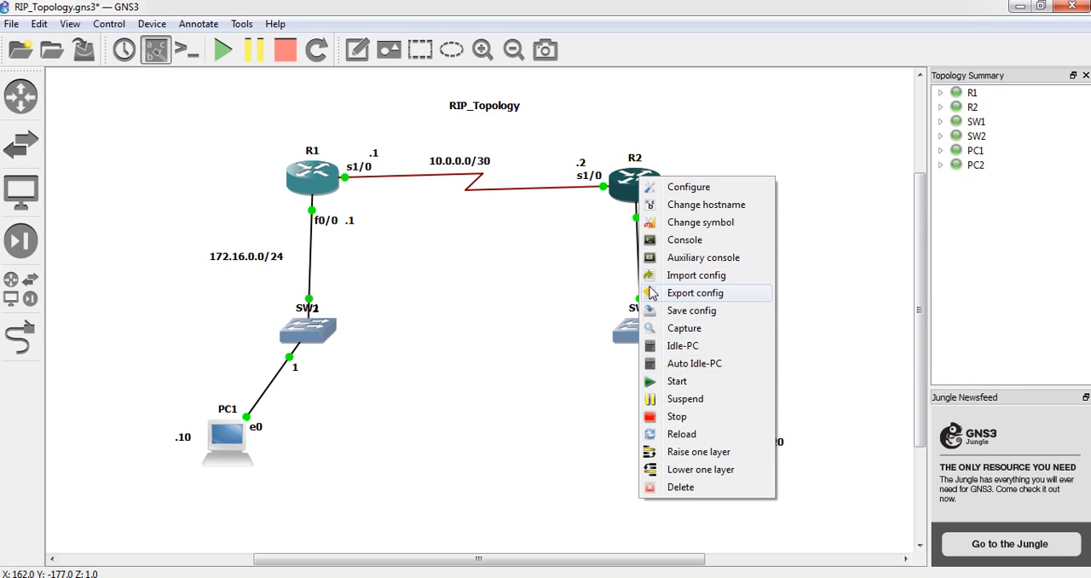
{"action": "left_click", "coordinate": [670, 246]}
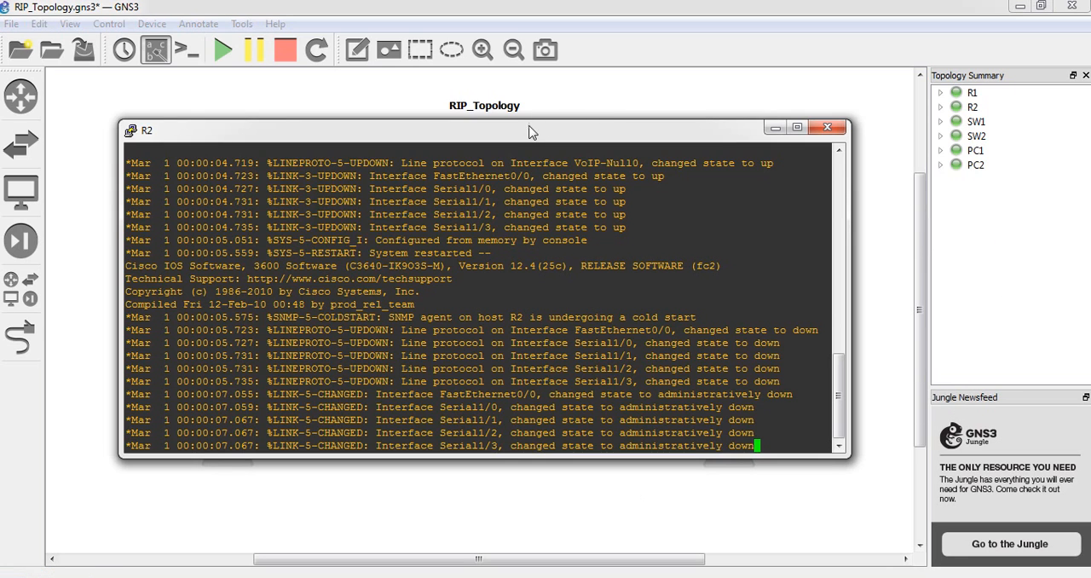
{"action": "key", "text": "Return"}
{"action": "left_click_drag", "start_coordinate": [524, 137], "coordinate": [749, 307]}
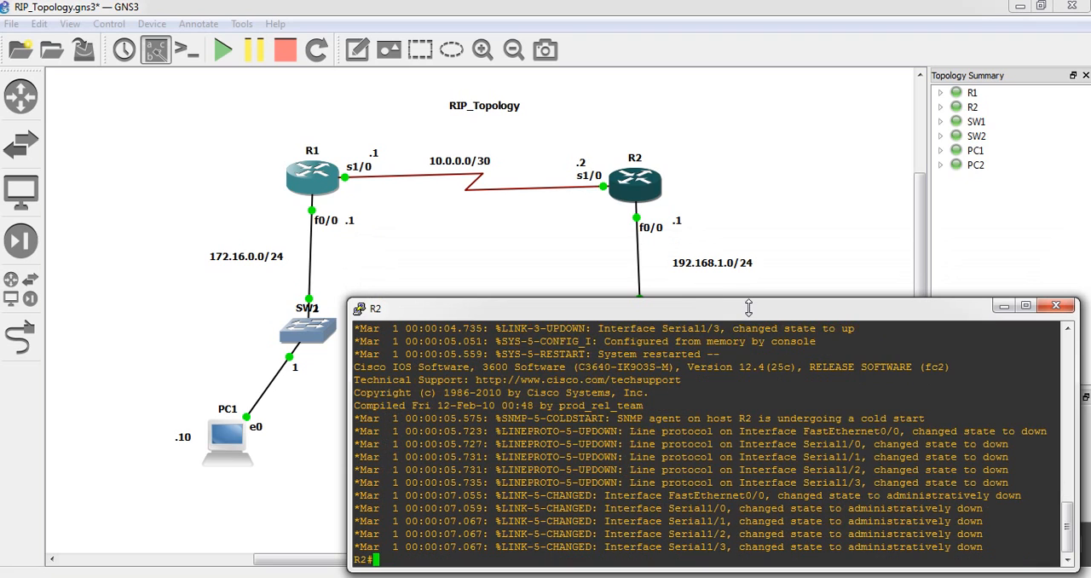
{"action": "type", "text": "conf t"}
{"action": "key", "text": "Return"}
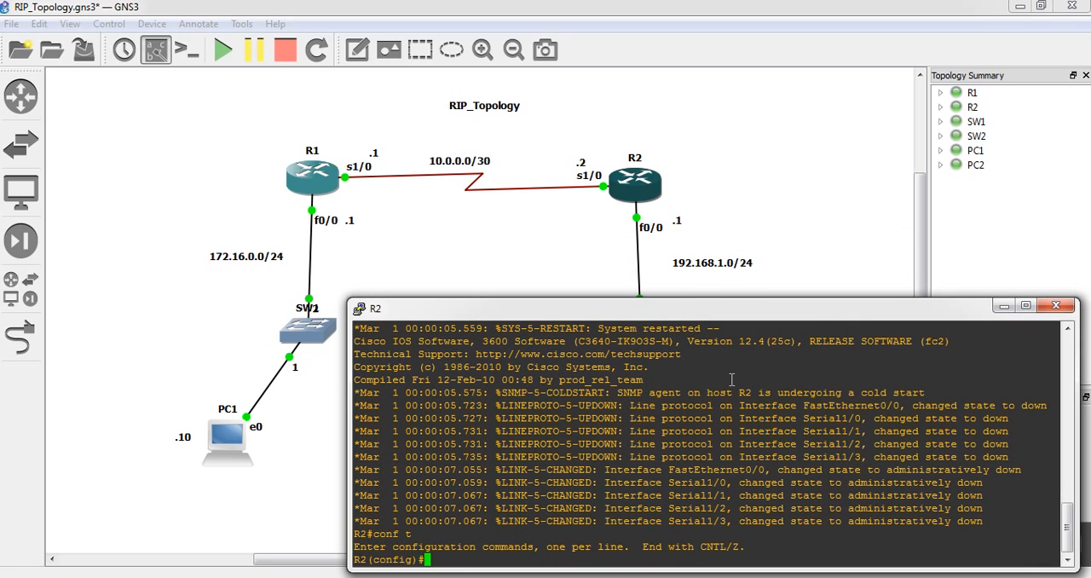
Assign IP address 192.168.1.1 with mask 255.255.255.0 to R2's fa0/0 interface and enable it
{"action": "type", "text": "int fa0/0"}
{"action": "key", "text": "Return"}
{"action": "type", "text": "ip ad"}
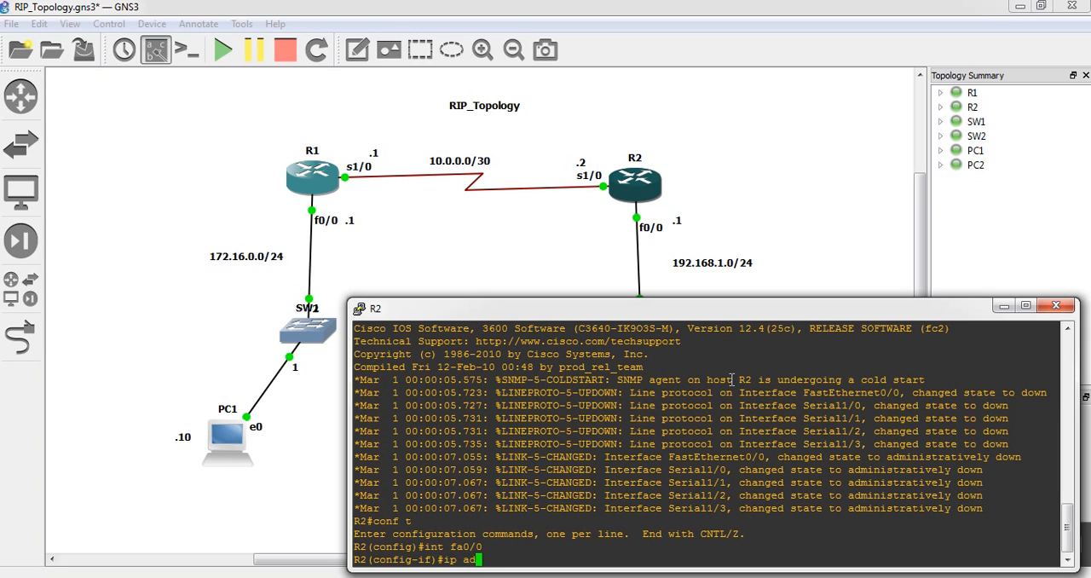
{"action": "type", "text": "d 192.168.1.1 255.255.255.0"}
{"action": "key", "text": "Return"}
{"action": "type", "text": "nfig-if)#n"}
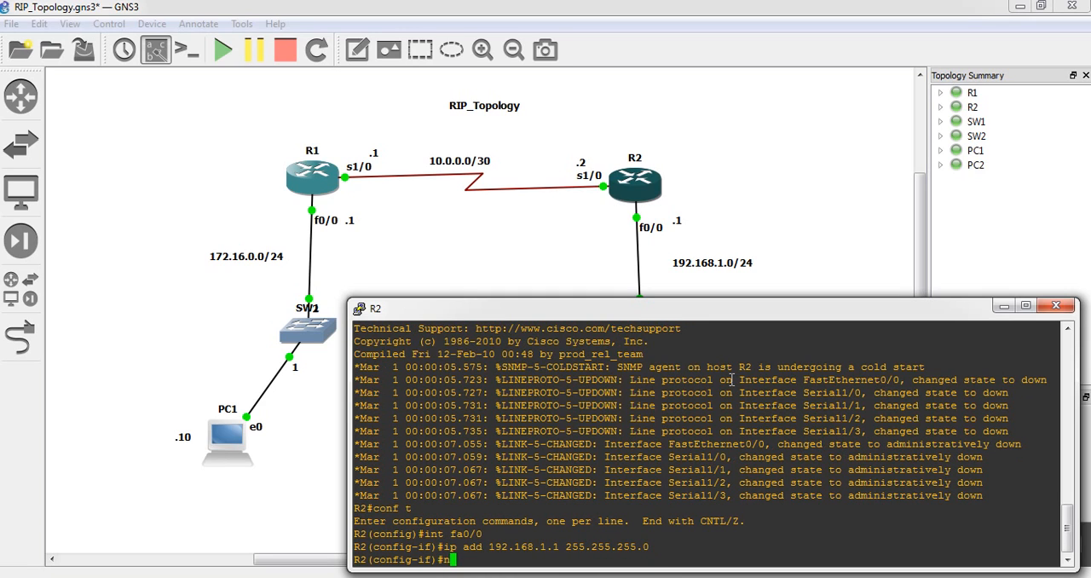
{"action": "type", "text": "o sh"}
{"action": "key", "text": "Return"}
Assign IP address 10.0.0.2 with mask 255.255.255.252 to R2's s1/0 interface, enable it, and exit interface configuration
{"action": "type", "text": "in"}
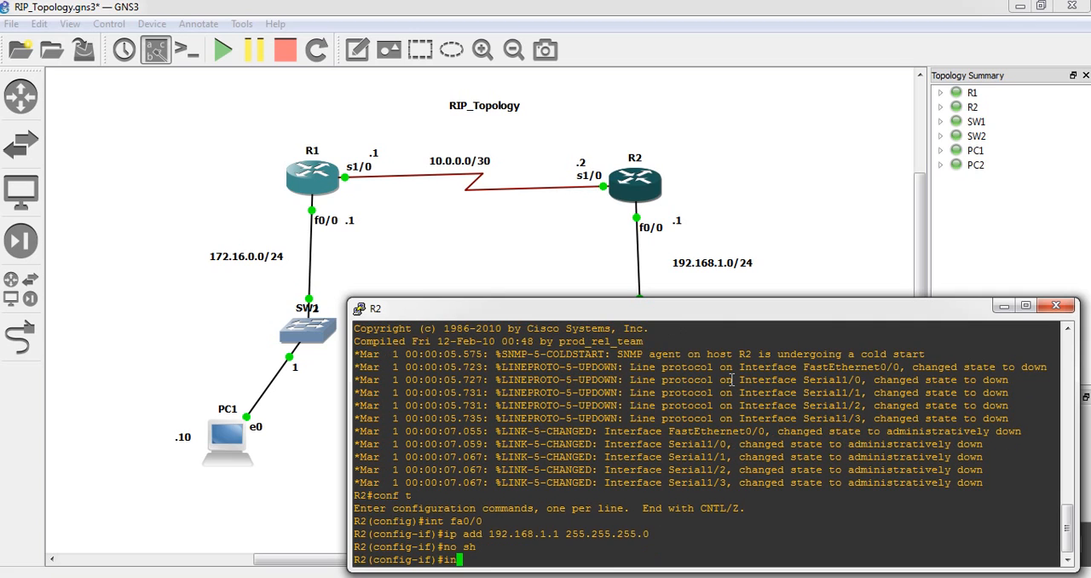
{"action": "type", "text": "t s11"}
{"action": "key", "text": "BackSpace"}
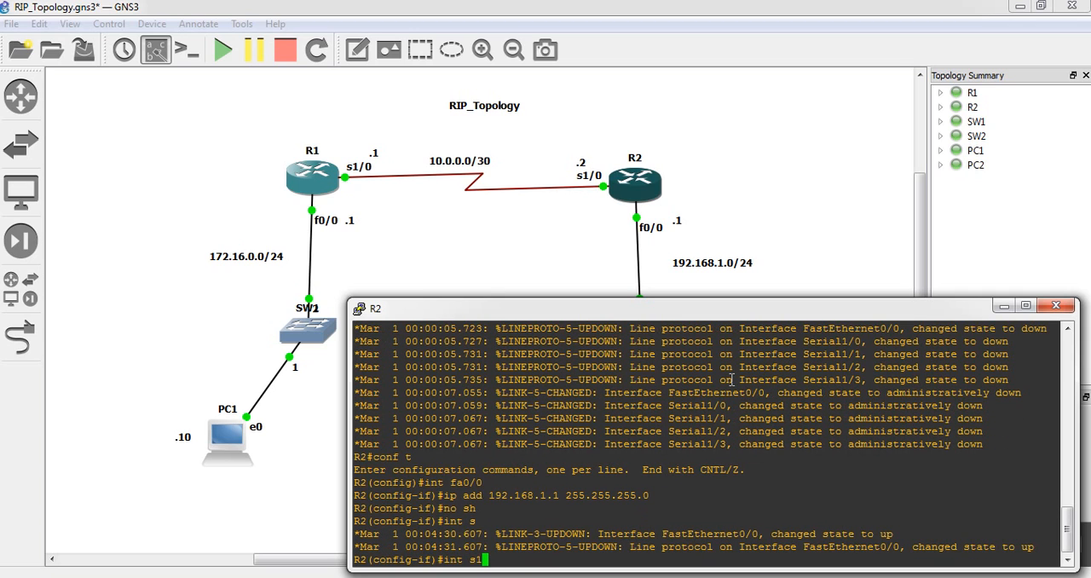
{"action": "type", "text": "/0"}
{"action": "key", "text": "Return"}
{"action": "type", "text": "ip"}
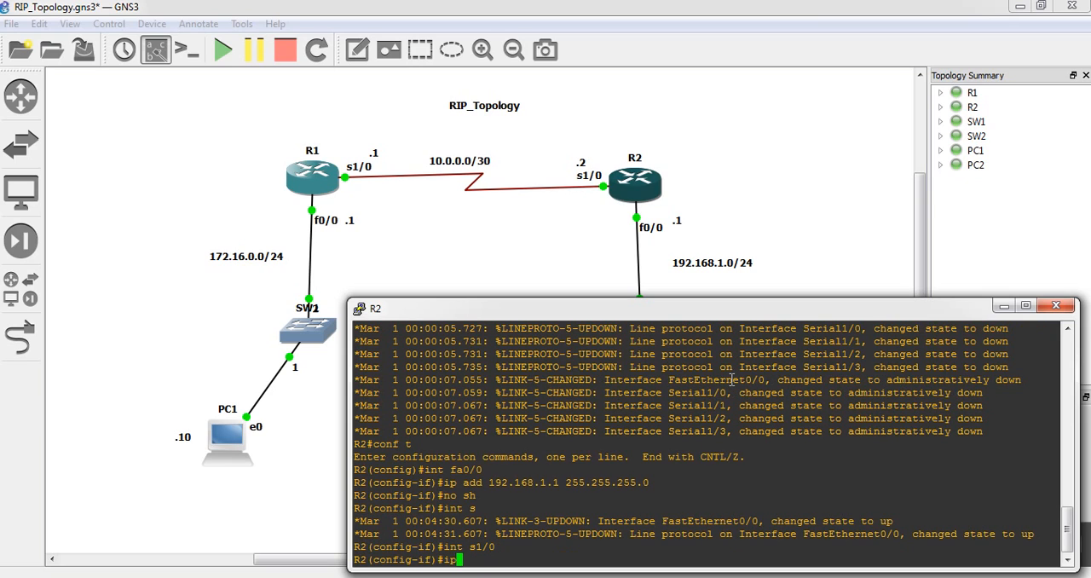
{"action": "type", "text": " add 10.0.0.2 255.255.255.252"}
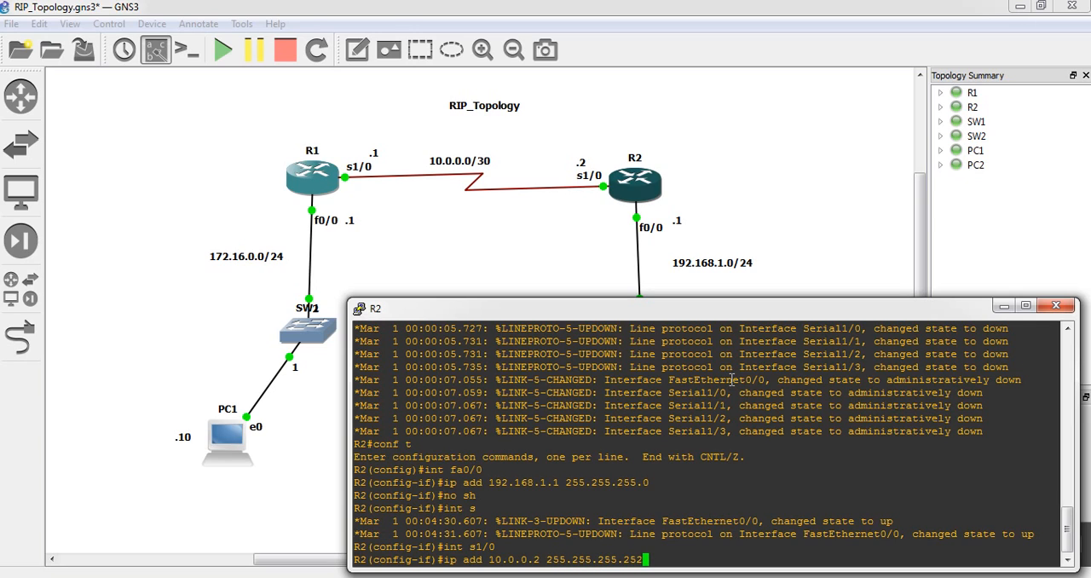
{"action": "key", "text": "Return"}
{"action": "type", "text": "no sh"}
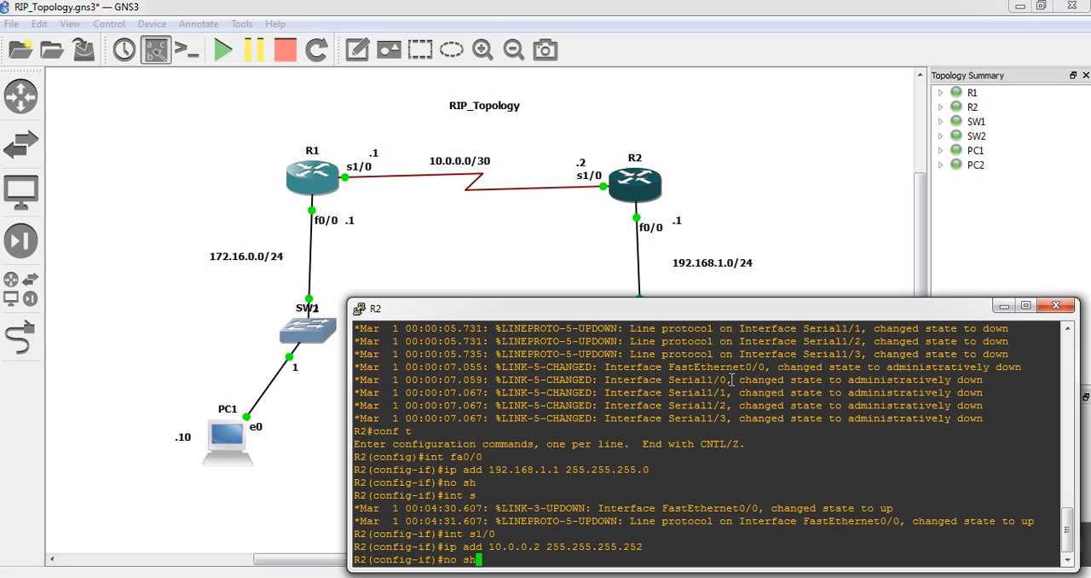
{"action": "key", "text": "Return"}
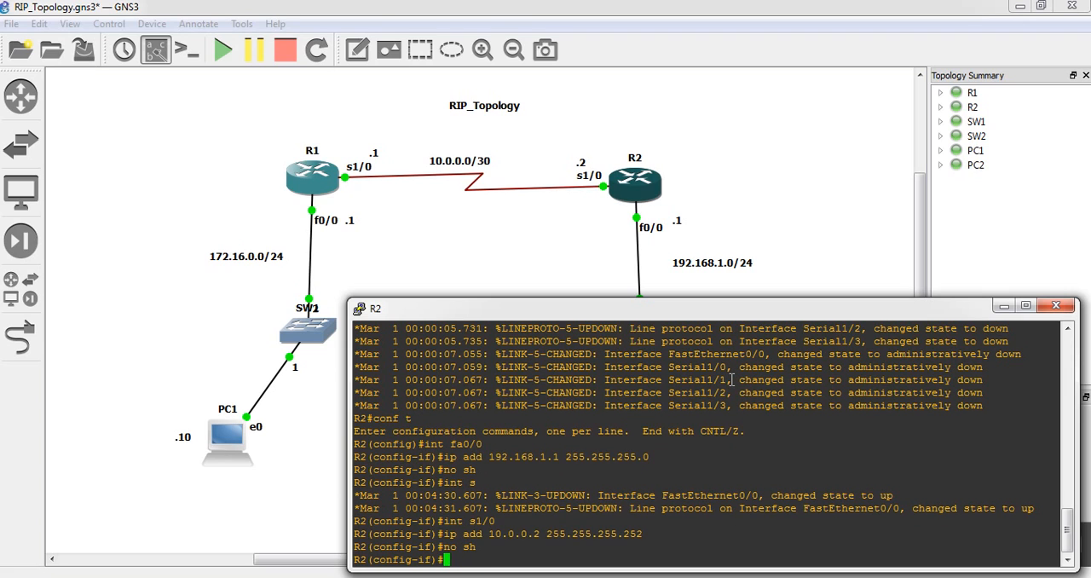
{"action": "type", "text": "ex"}
{"action": "key", "text": "Return"}
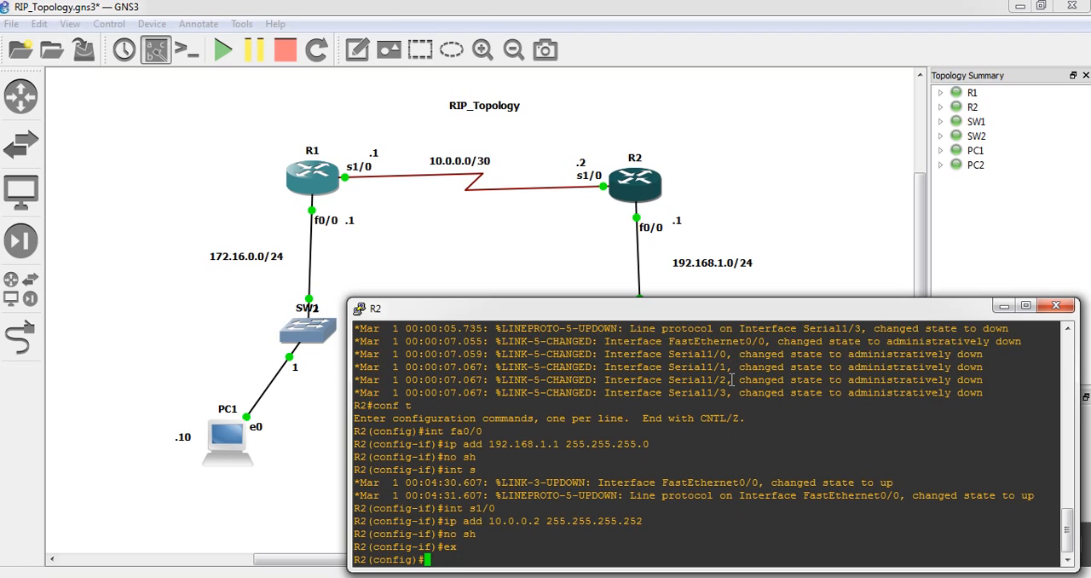
Return to the topology and open a console session to PC1
{"action": "left_click", "coordinate": [470, 249]}
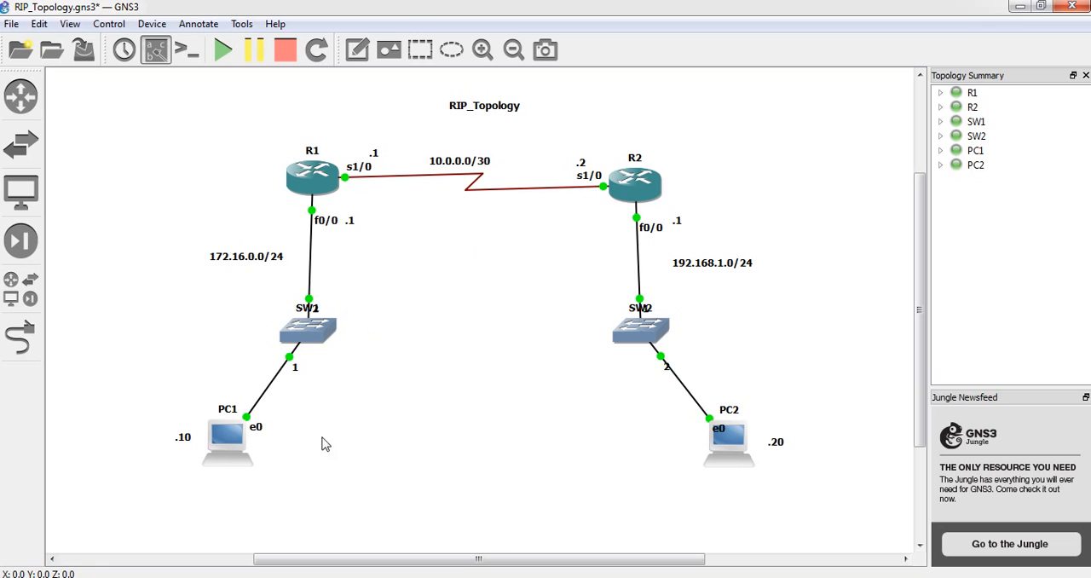
{"action": "right_click", "coordinate": [242, 458]}
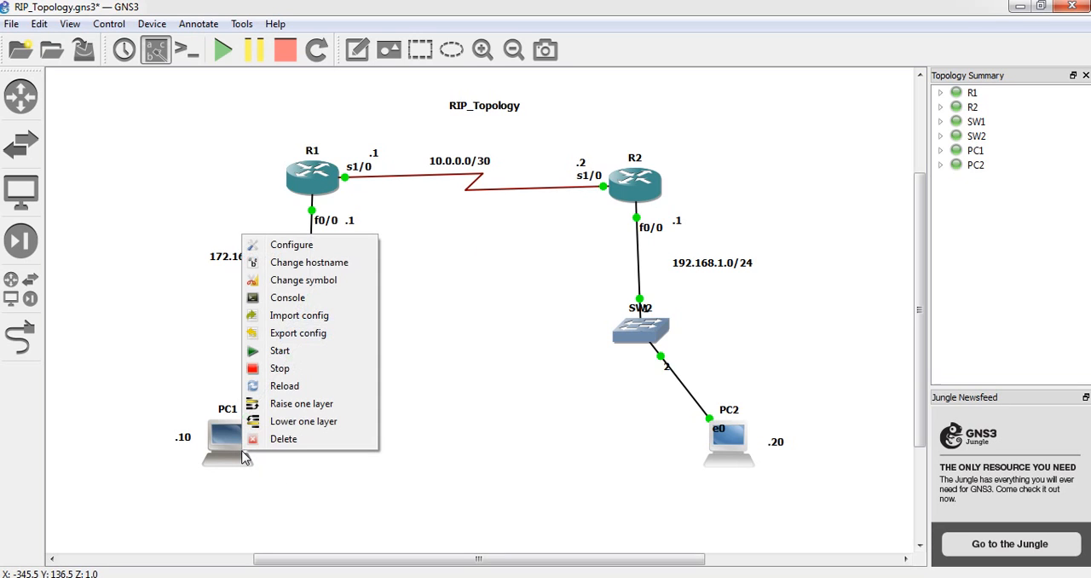
{"action": "left_click", "coordinate": [179, 389]}
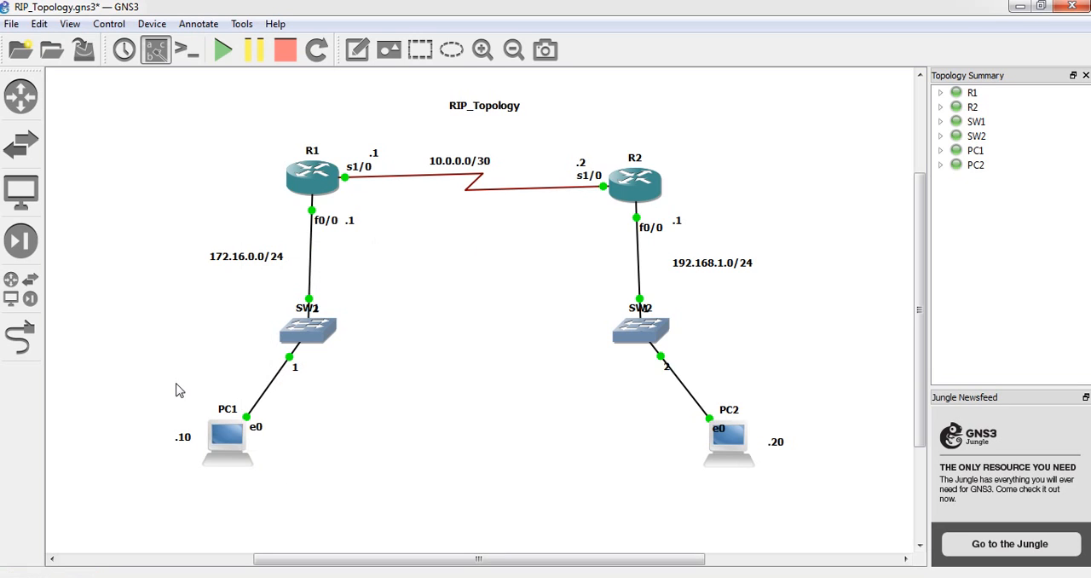
{"action": "right_click", "coordinate": [232, 452]}
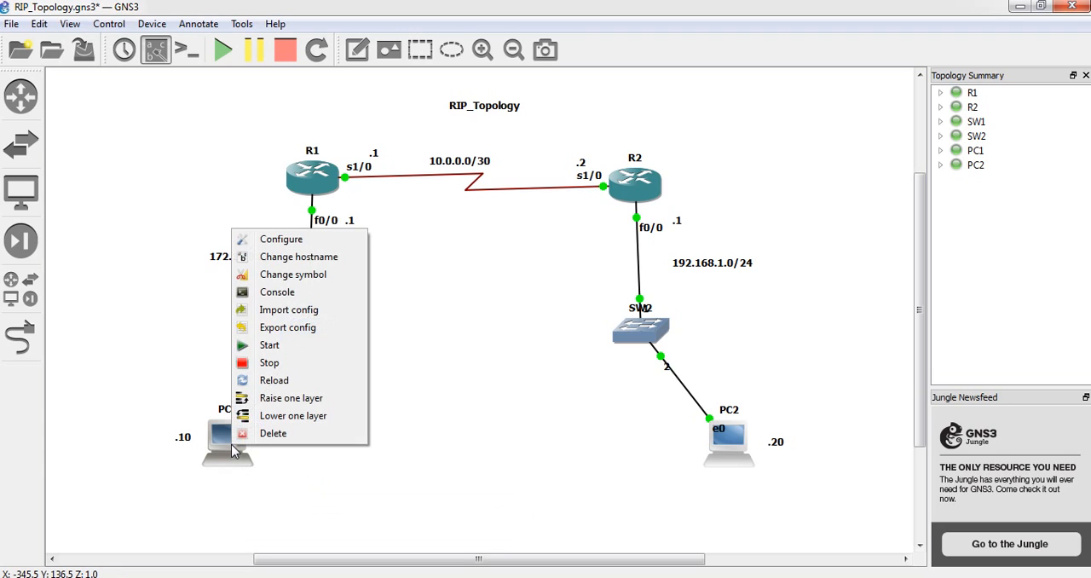
{"action": "left_click", "coordinate": [286, 299]}
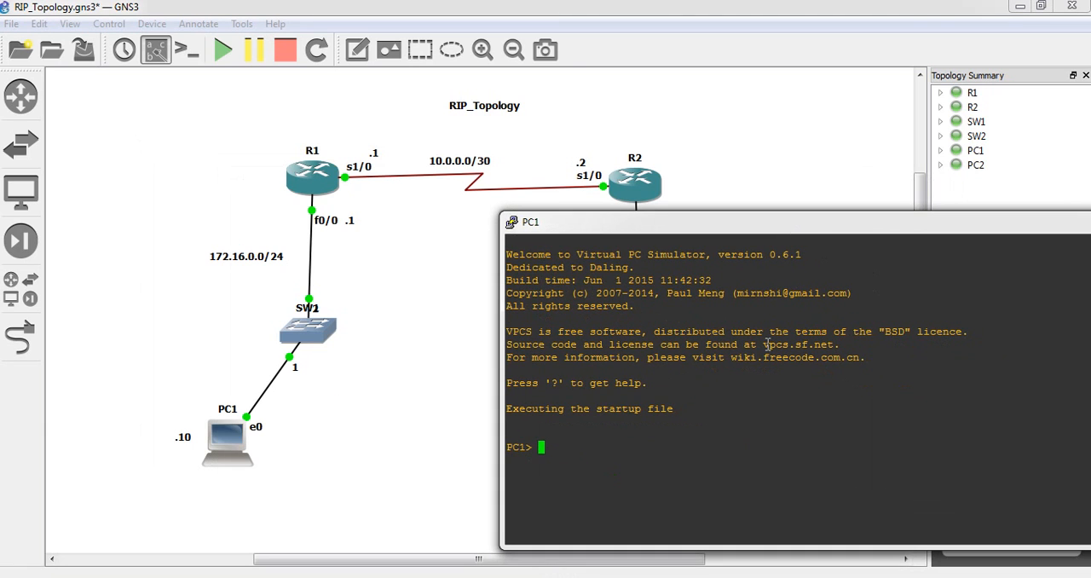
Assign PC1 the IP address 172.16.0.10/24 with gateway 172.16.0.1
{"action": "type", "text": "ip 172.16.0."}
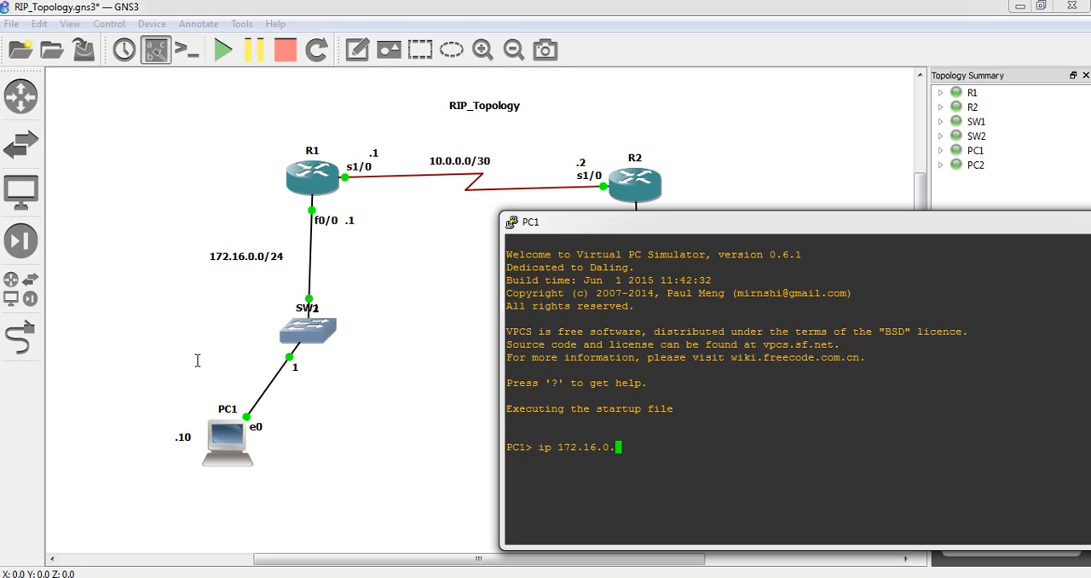
{"action": "type", "text": "1"}
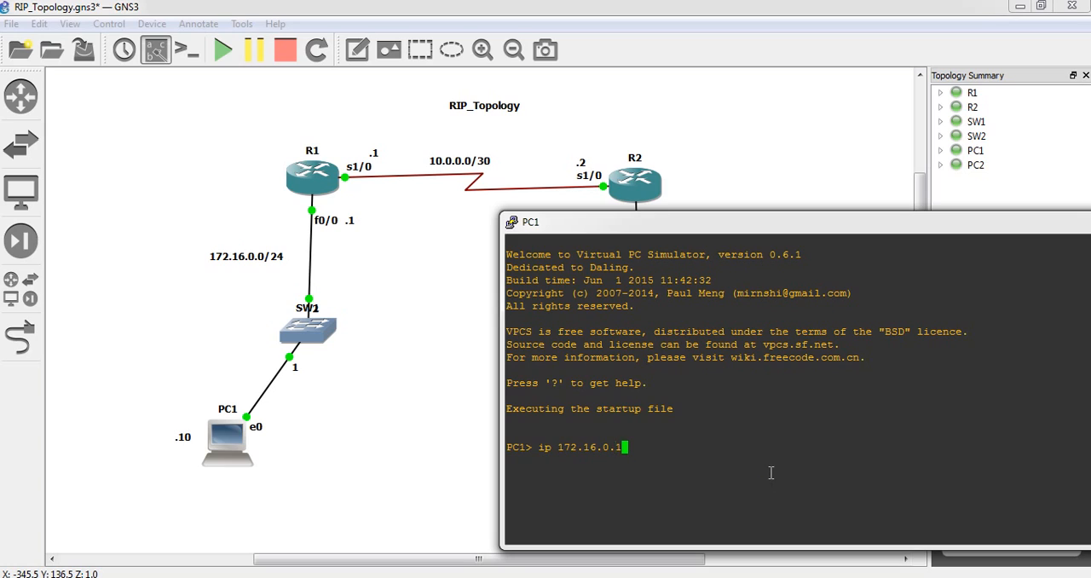
{"action": "type", "text": "0"}
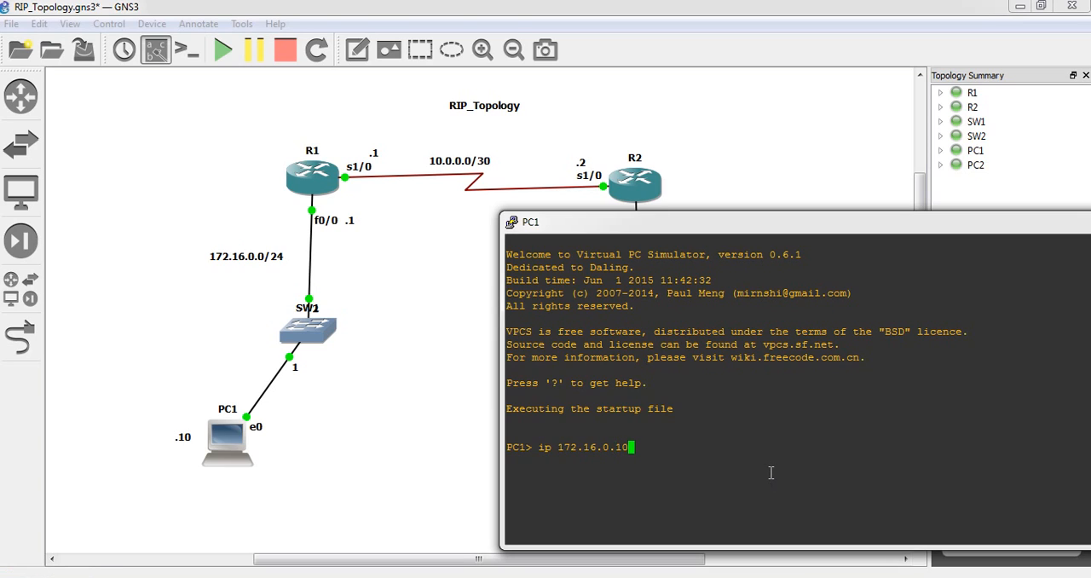
{"action": "type", "text": "/"}
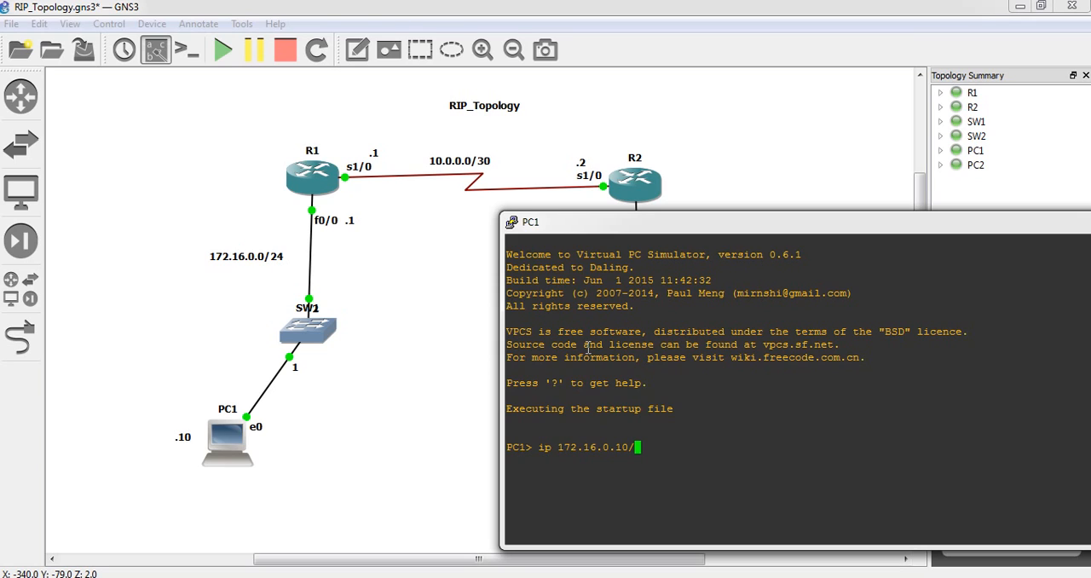
{"action": "type", "text": "24 "}
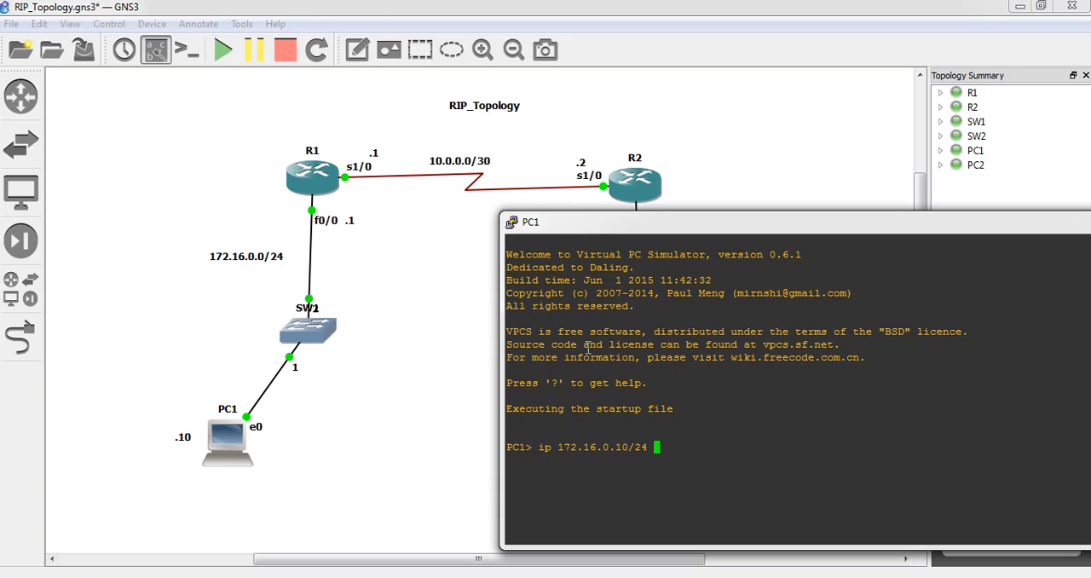
{"action": "type", "text": "172.16.0.1"}
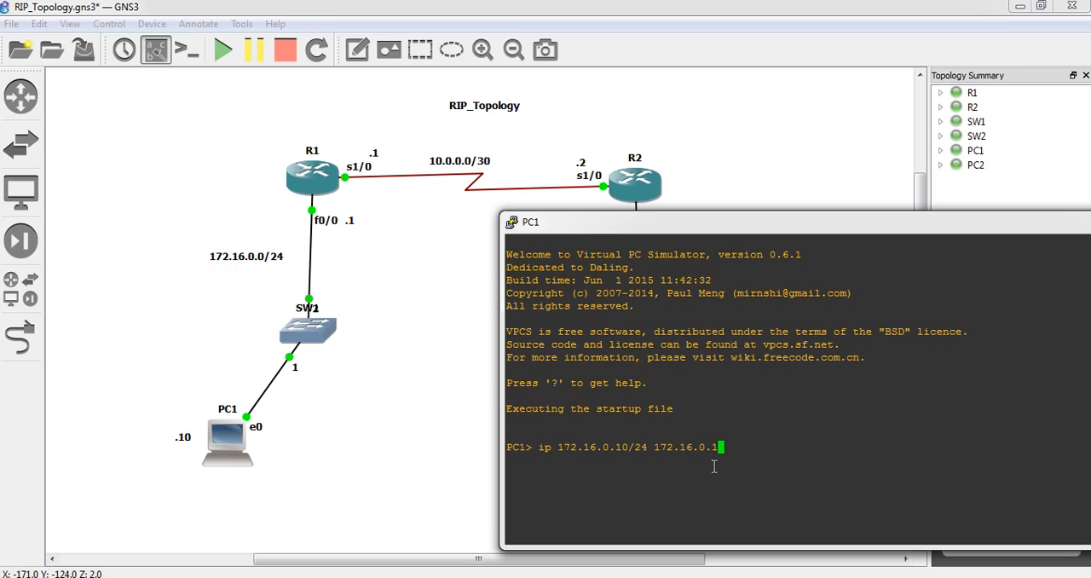
{"action": "key", "text": "Return"}
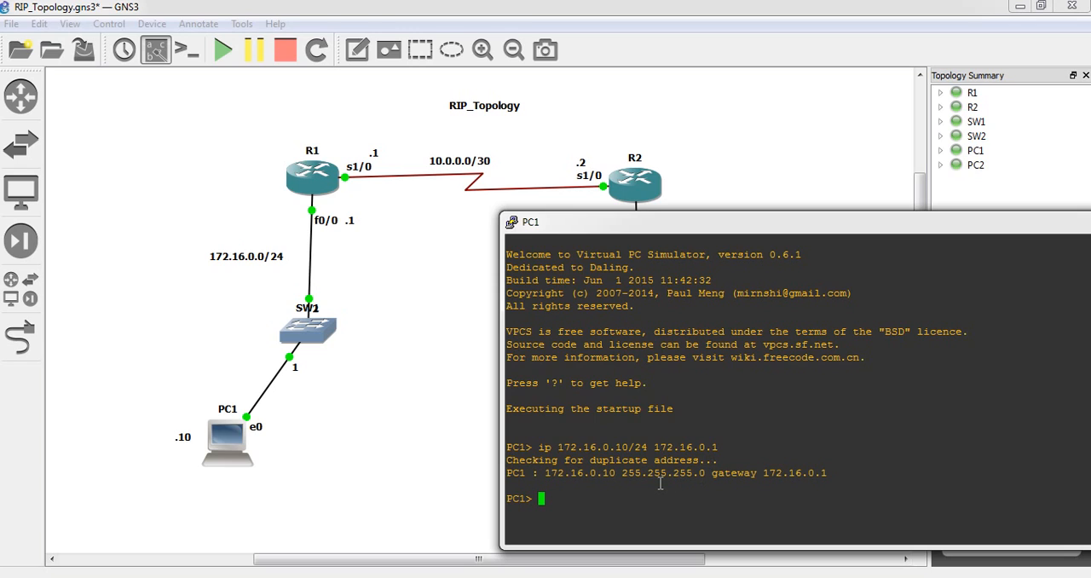
Show PC1's IP settings and save its configuration
{"action": "type", "text": "show"}
{"action": "key", "text": "Return"}
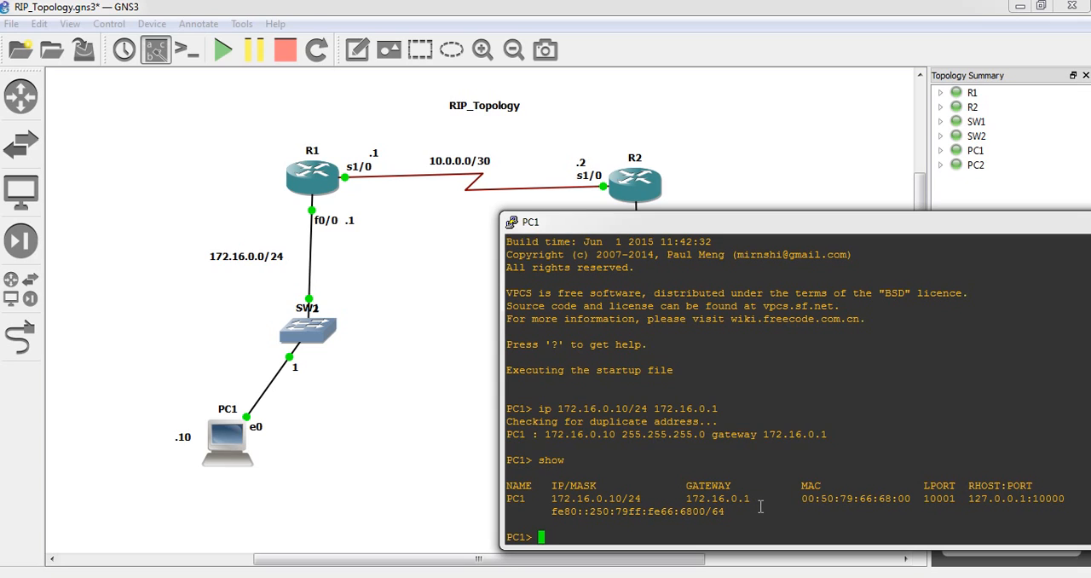
{"action": "type", "text": "save"}
{"action": "key", "text": "Return"}
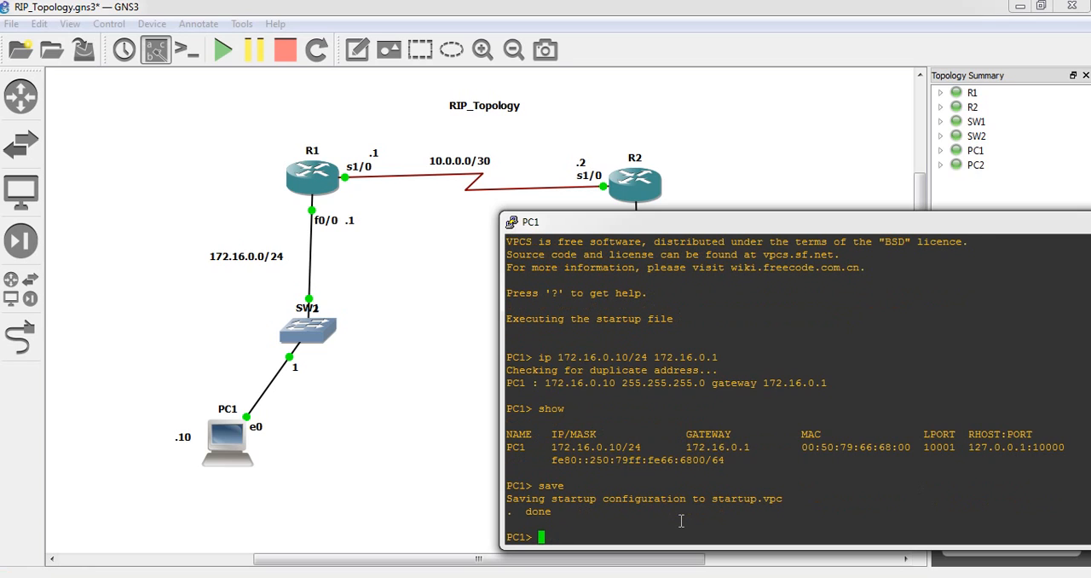
Return to the topology, open a console session to PC2, and move its window toward the middle of the topology
{"action": "left_click", "coordinate": [419, 354]}
{"action": "right_click", "coordinate": [739, 456]}
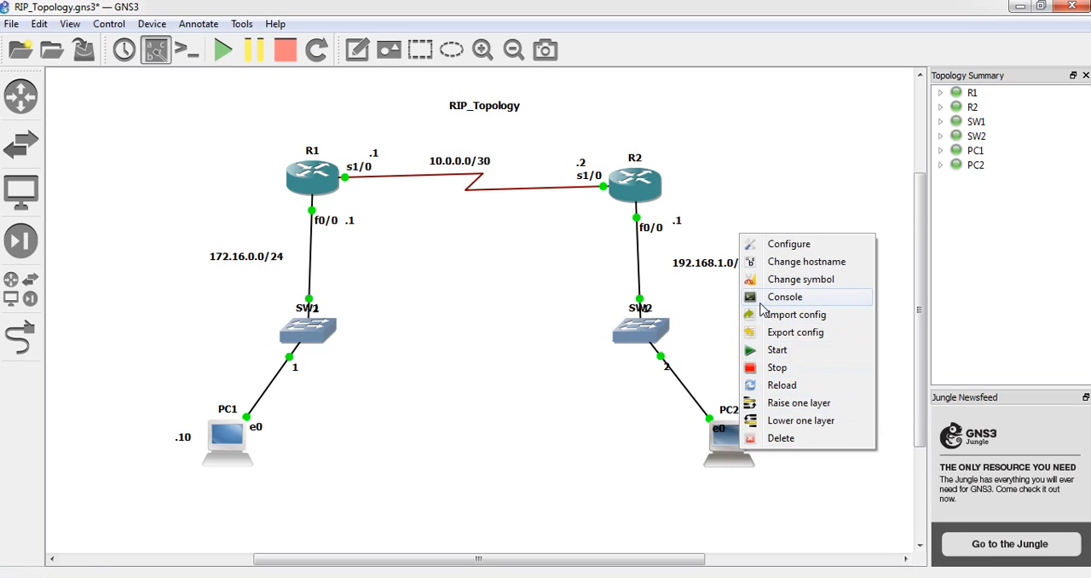
{"action": "left_click", "coordinate": [784, 297]}
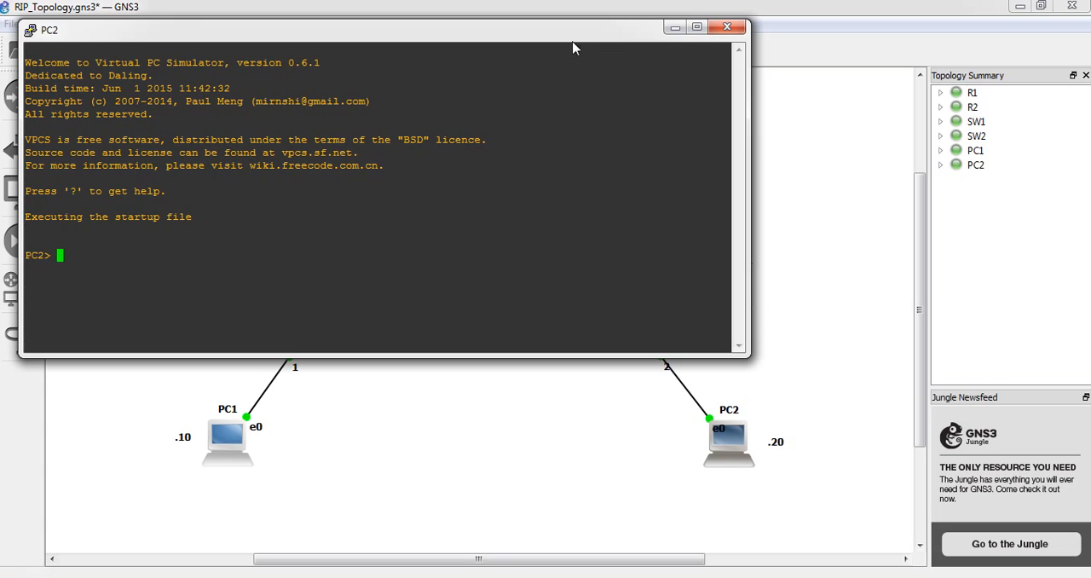
{"action": "left_click_drag", "start_coordinate": [573, 49], "coordinate": [744, 129]}
Assign PC2 the IP address 192.168.1.20/24 with gateway 192.168.1.1, and save its configuration
{"action": "type", "text": "i"}
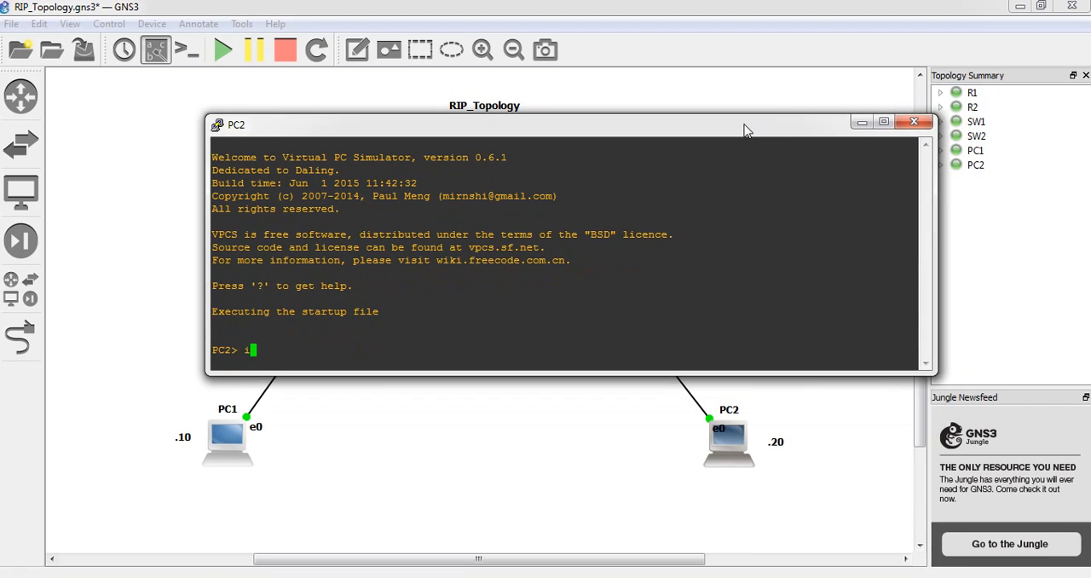
{"action": "type", "text": "p 192.168.1."}
{"action": "left_click_drag", "start_coordinate": [759, 127], "coordinate": [716, 138]}
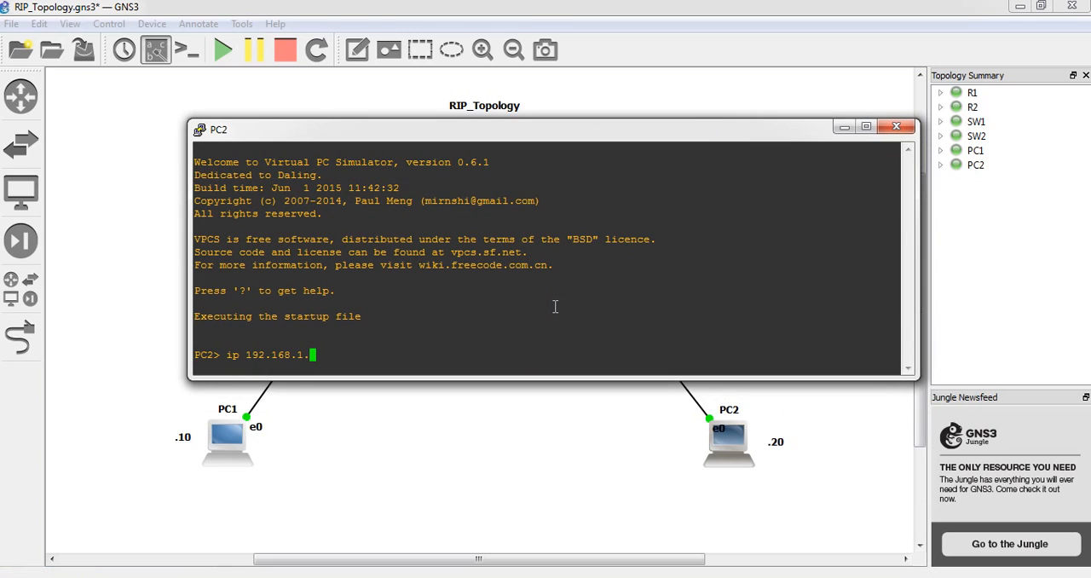
{"action": "type", "text": "20"}
{"action": "key", "text": "BackSpace"}
{"action": "type", "text": "/"}
{"action": "type", "text": "24"}
{"action": "type", "text": " 192.1"}
{"action": "type", "text": "68/1"}
{"action": "key", "text": "BackSpace"}
{"action": "key", "text": "BackSpace"}
{"action": "type", "text": ".1.1"}
{"action": "left_click_drag", "start_coordinate": [710, 138], "coordinate": [729, 274]}
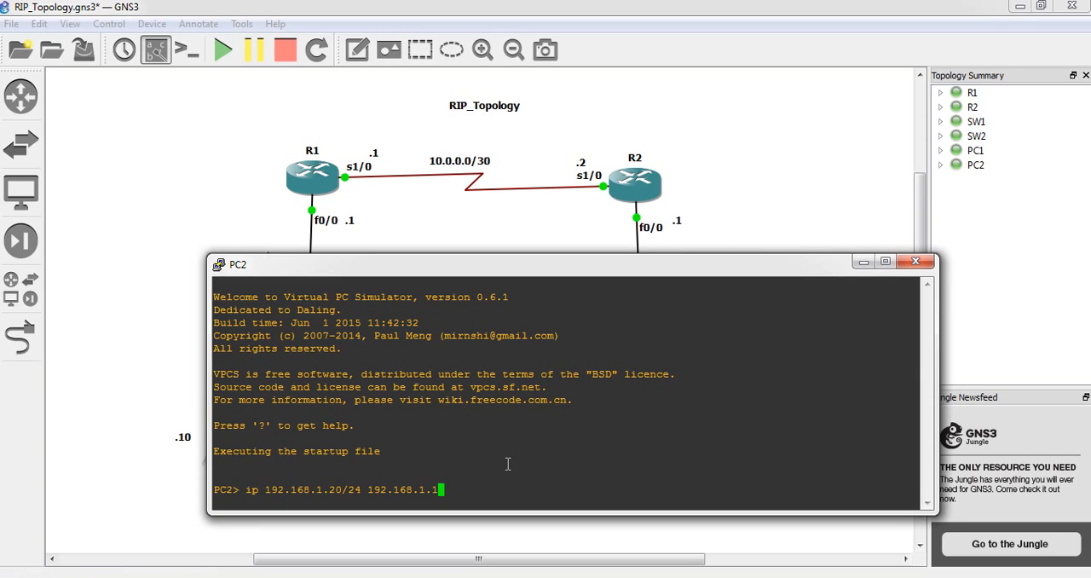
{"action": "key", "text": "End"}
{"action": "key", "text": "BackSpace"}
{"action": "key", "text": "BackSpace"}
{"action": "key", "text": "BackSpace"}
{"action": "key", "text": "Return"}
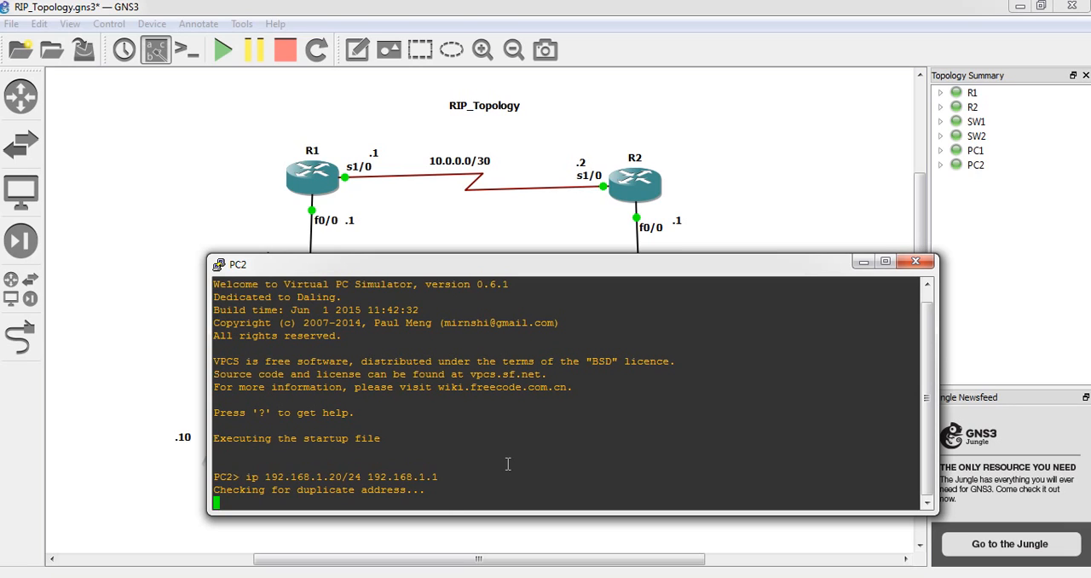
{"action": "type", "text": "save"}
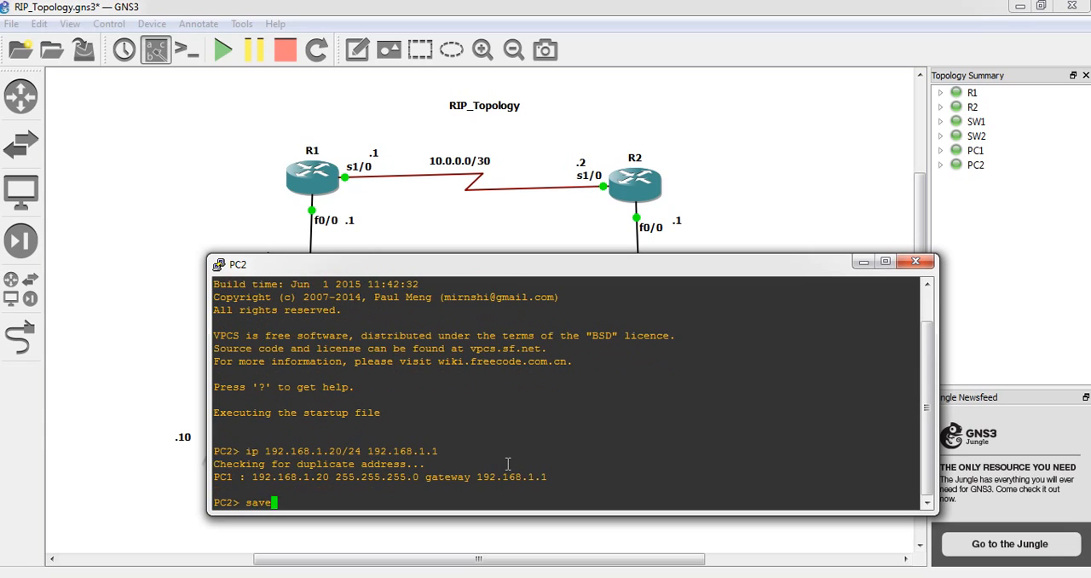
{"action": "key", "text": "Return"}
Return to the topology and shift the RIP_Topology title slightly left above the 10.0.0.0/30 link
{"action": "left_click", "coordinate": [223, 152]}
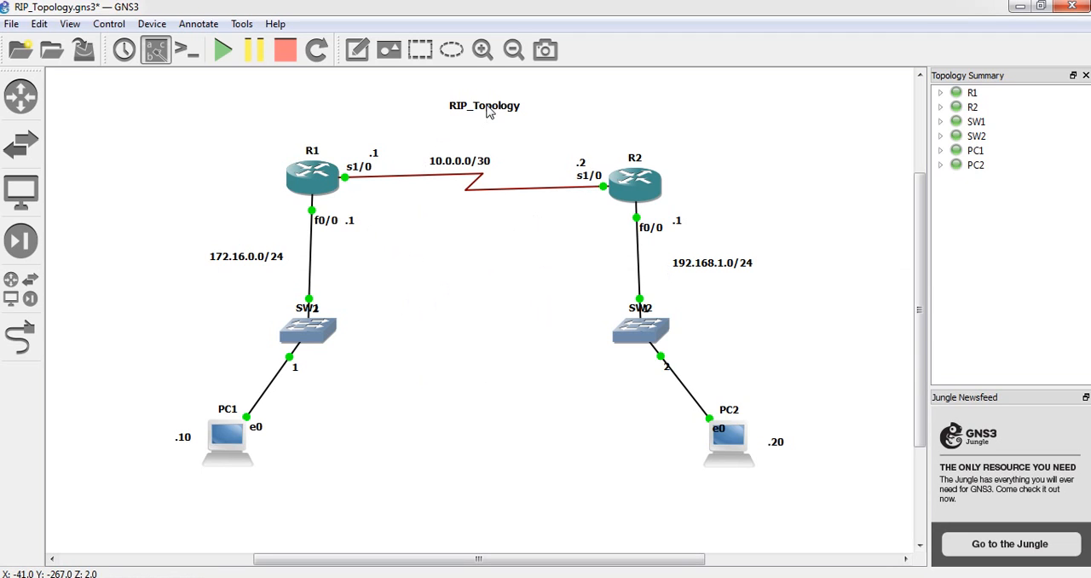
{"action": "left_click_drag", "start_coordinate": [489, 112], "coordinate": [469, 115]}
{"action": "left_click", "coordinate": [450, 261]}
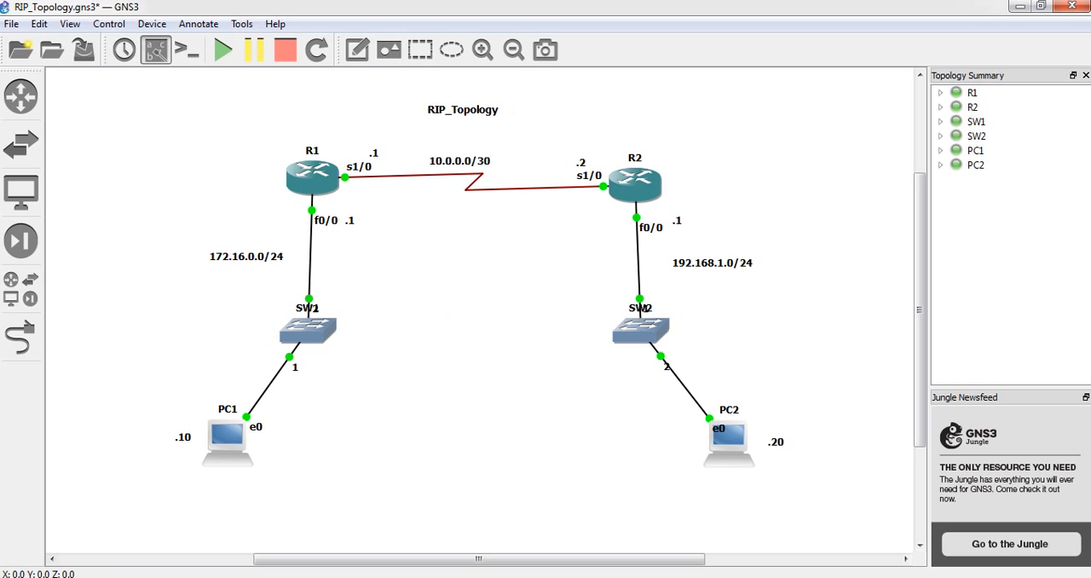
Switch to R1's console, exit interface configuration, and enter RIP router configuration mode
{"action": "left_click", "coordinate": [416, 577]}
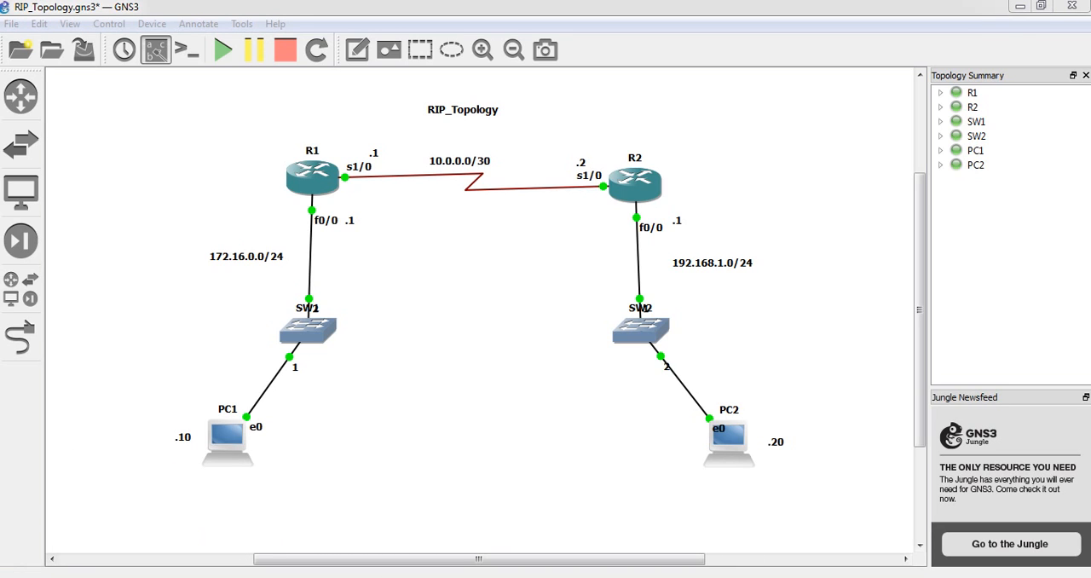
{"action": "mouse_move", "coordinate": [416, 577]}
{"action": "left_click", "coordinate": [157, 510]}
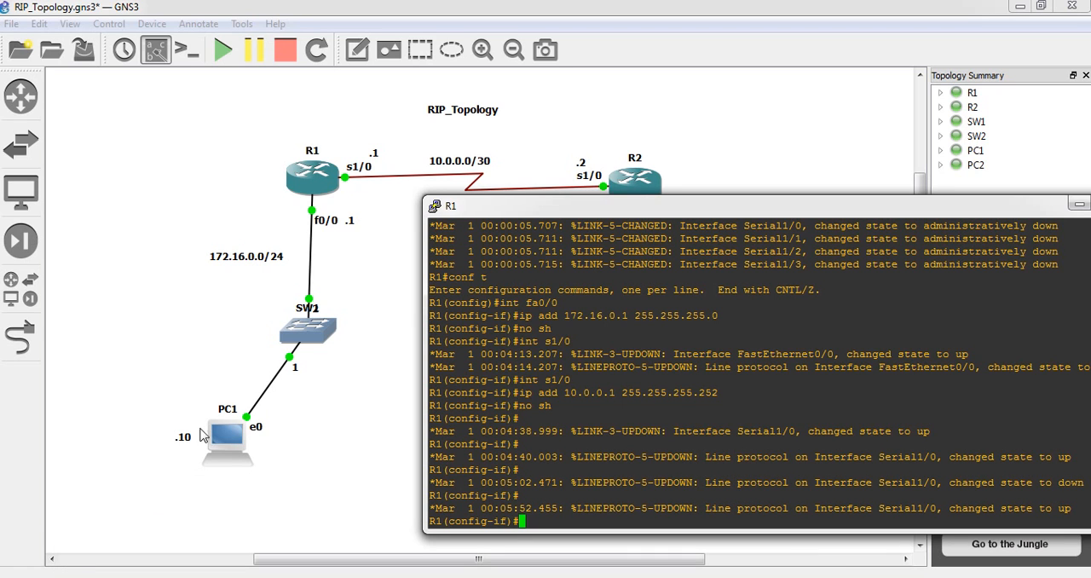
{"action": "type", "text": "exi"}
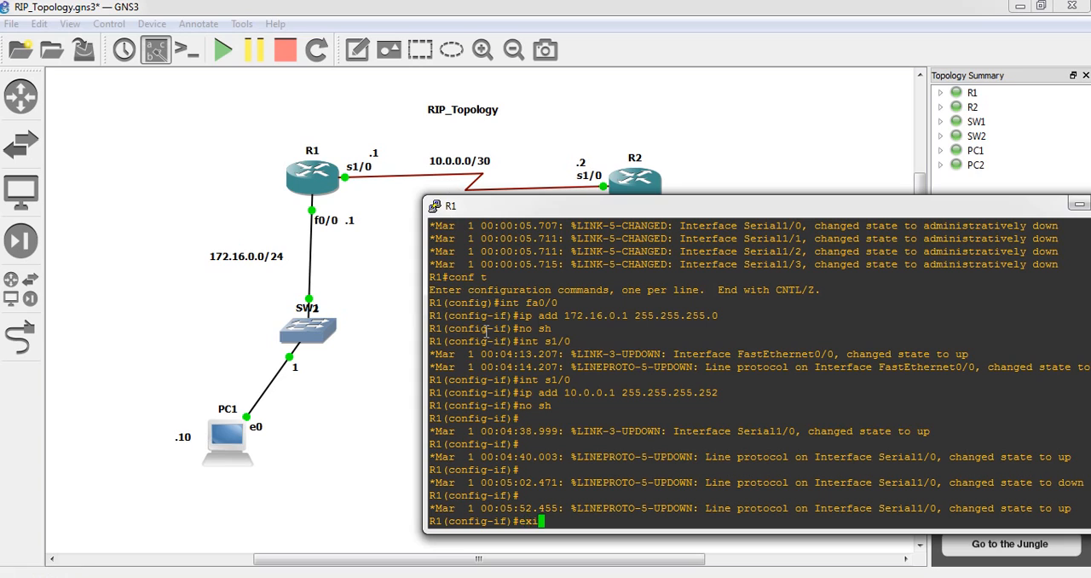
{"action": "key", "text": "Return"}
{"action": "type", "text": "router"}
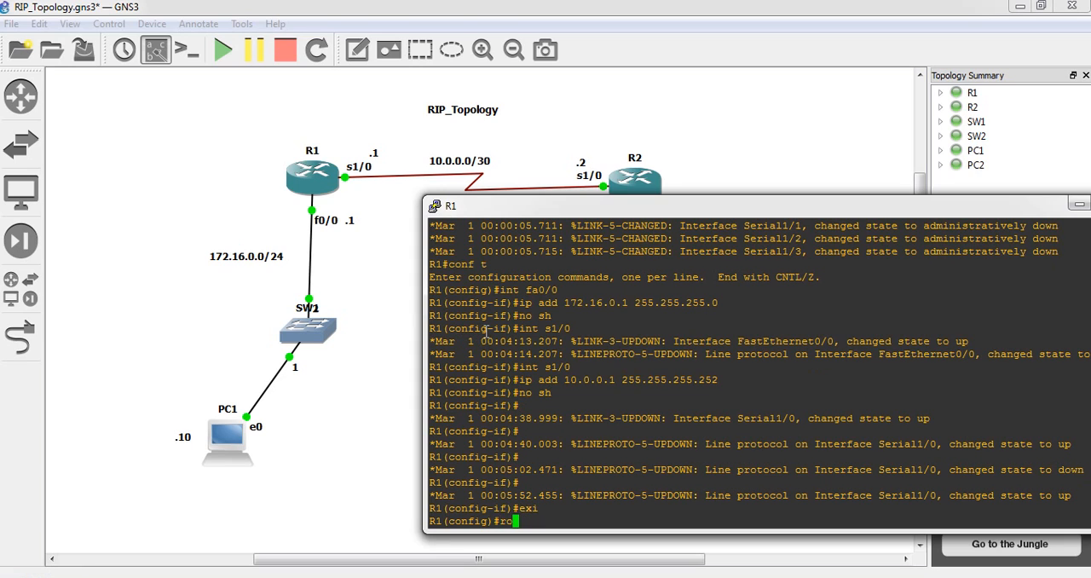
{"action": "key", "text": "Tab"}
{"action": "type", "text": "ri"}
{"action": "key", "text": "Tab"}
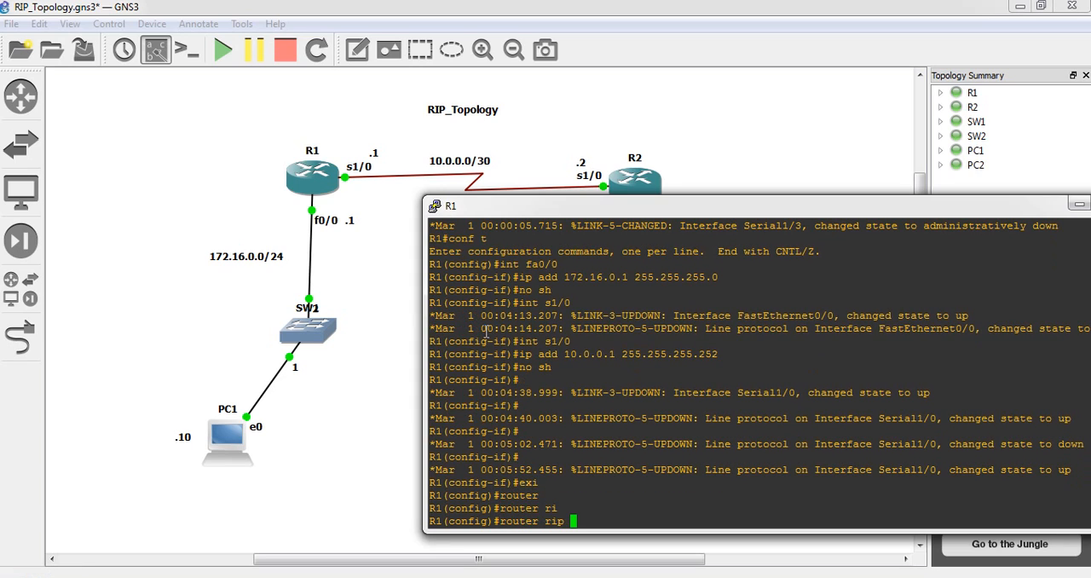
{"action": "key", "text": "Return"}
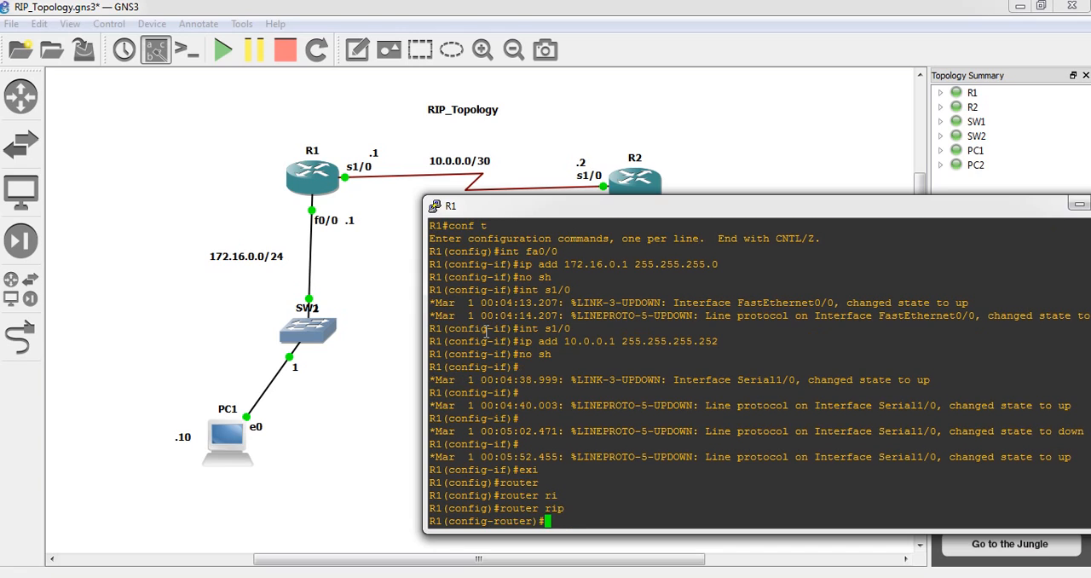
Advertise networks 10.0.0.0 and 172.16.0.0 in R1's RIP configuration
{"action": "type", "text": "netwo"}
{"action": "key", "text": "Tab"}
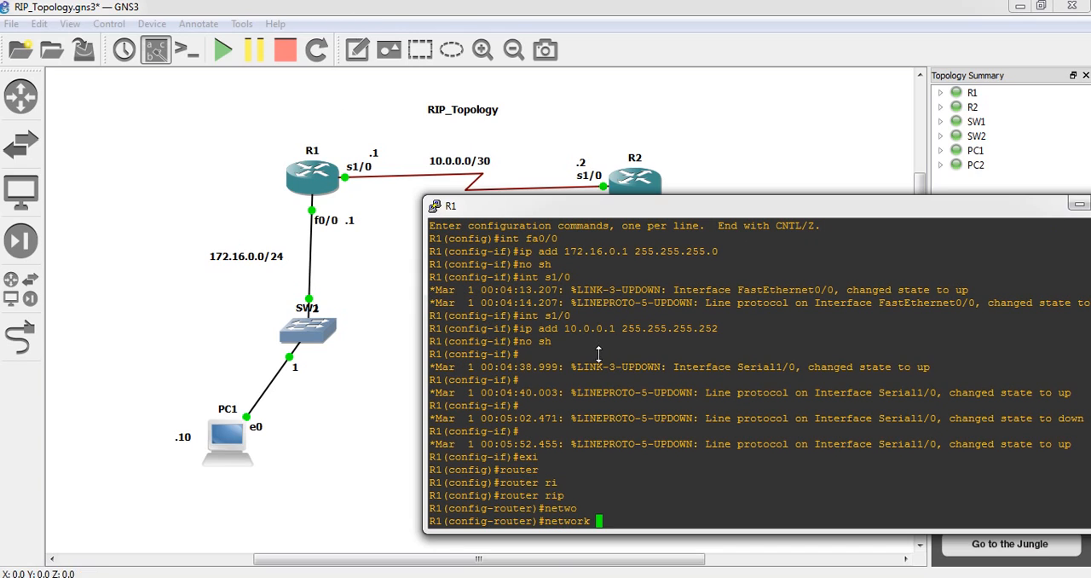
{"action": "type", "text": "10.0.0.0"}
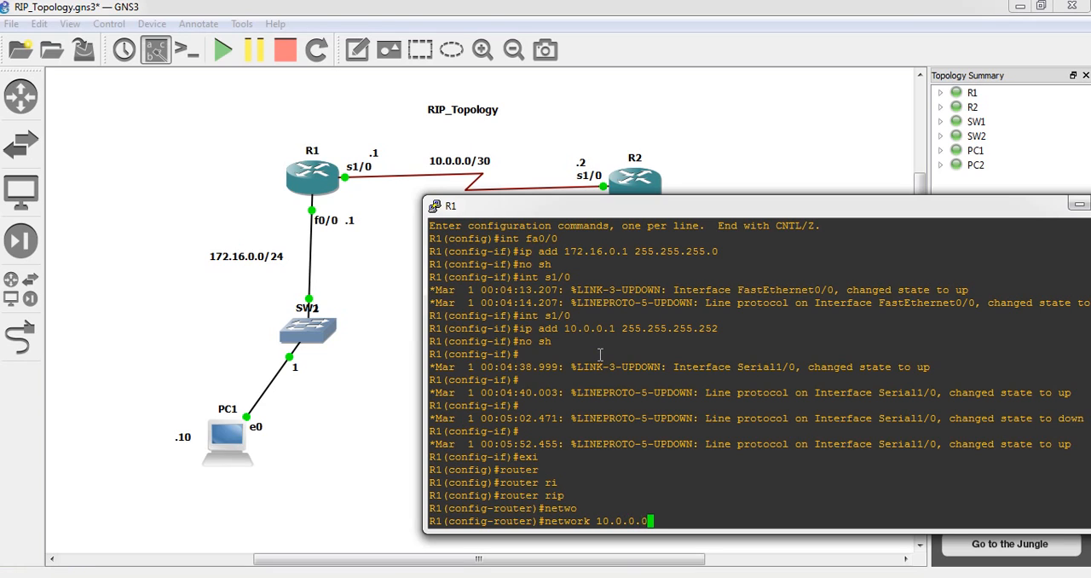
{"action": "key", "text": "Return"}
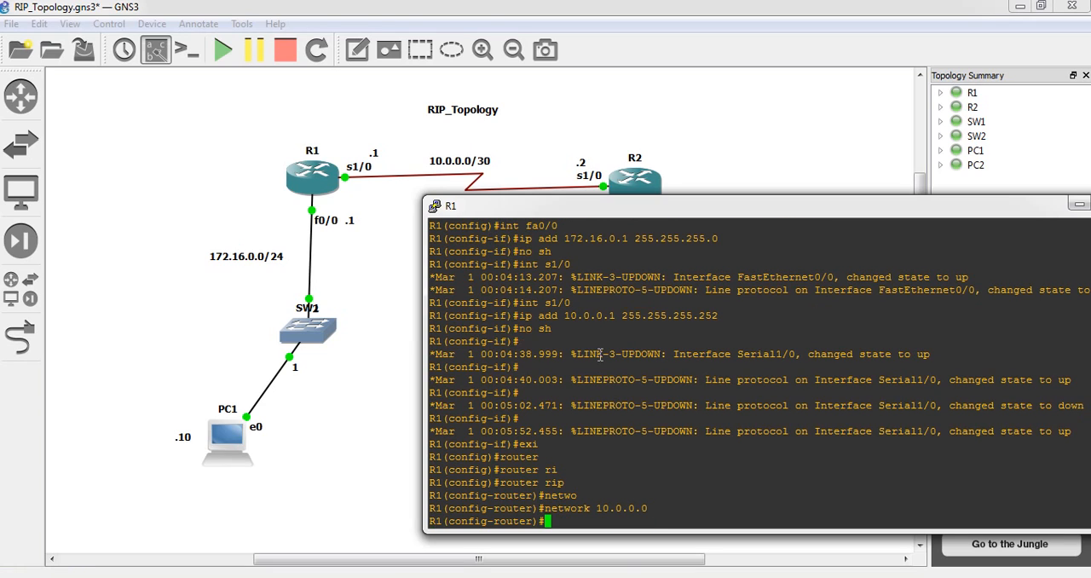
{"action": "type", "text": "netw 172.16.0.0"}
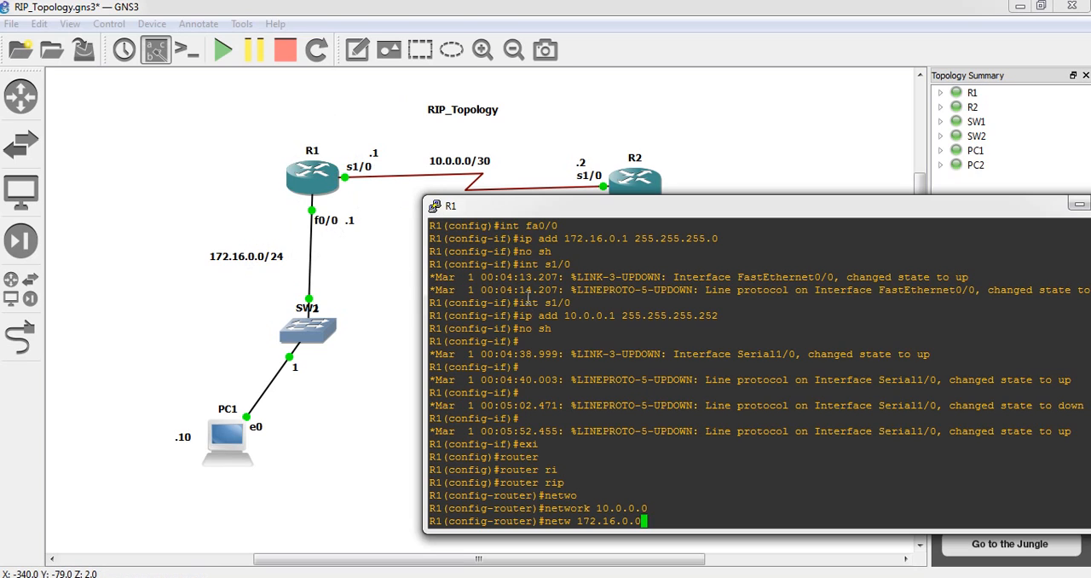
{"action": "key", "text": "Return"}
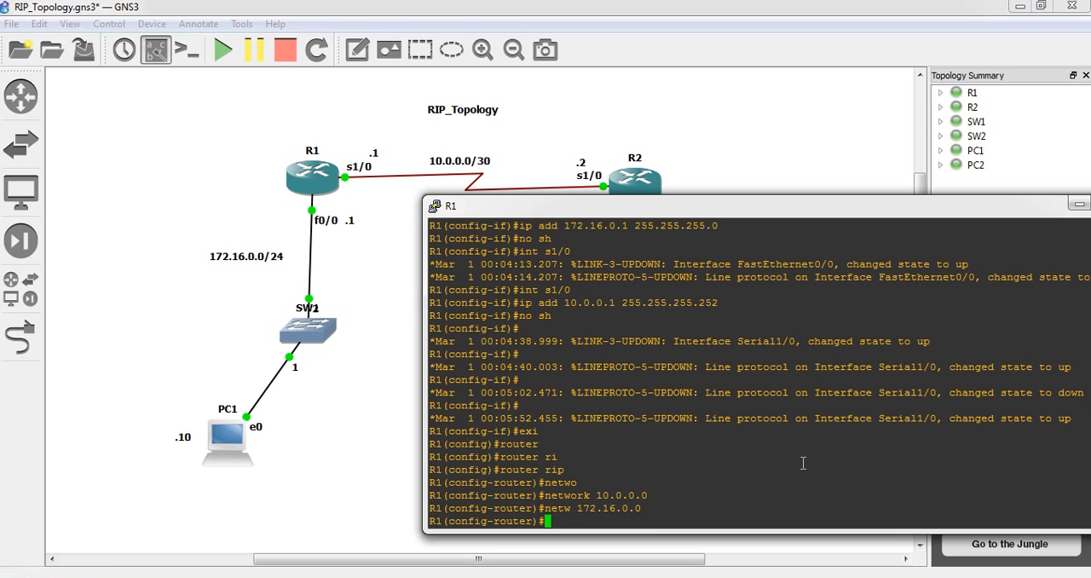
Set R1's RIP process to version 2
{"action": "type", "text": "version"}
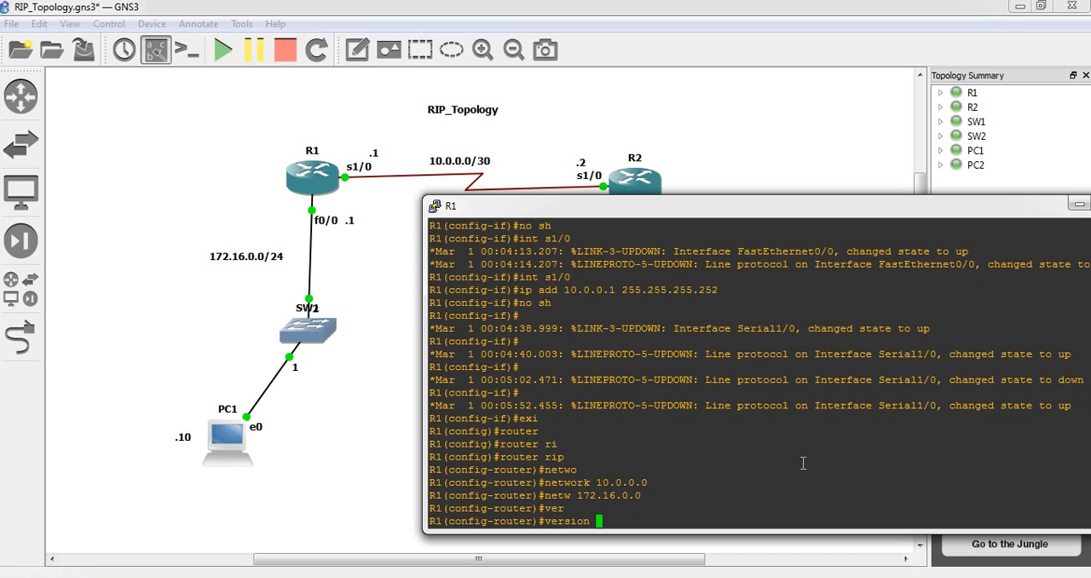
{"action": "type", "text": "2"}
{"action": "key", "text": "Return"}
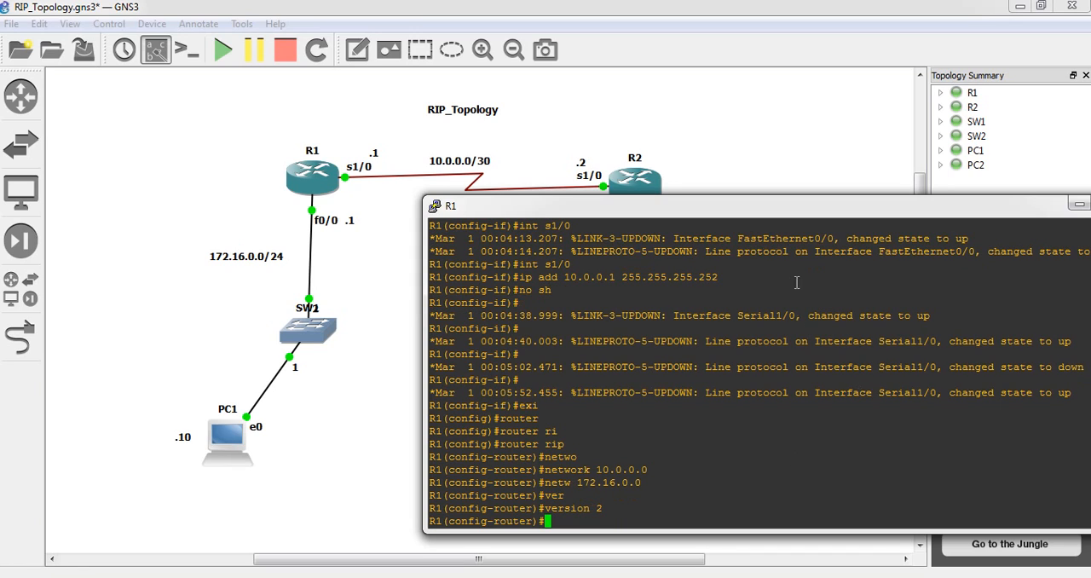
Return to the topology, switch to R2's console, and enter RIP router configuration mode
{"action": "left_click", "coordinate": [834, 137]}
{"action": "mouse_move", "coordinate": [418, 577]}
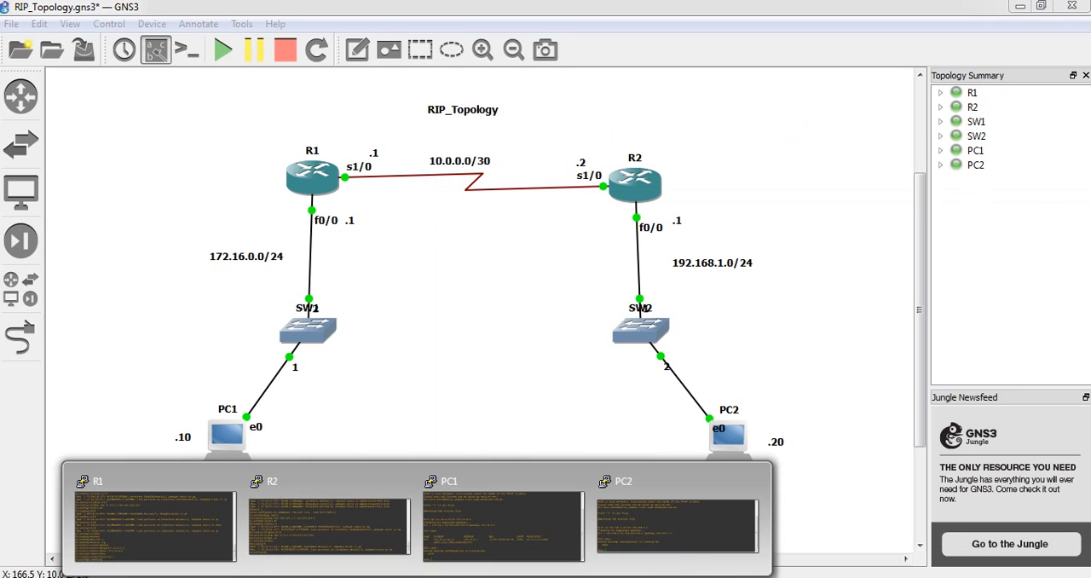
{"action": "left_click", "coordinate": [321, 532]}
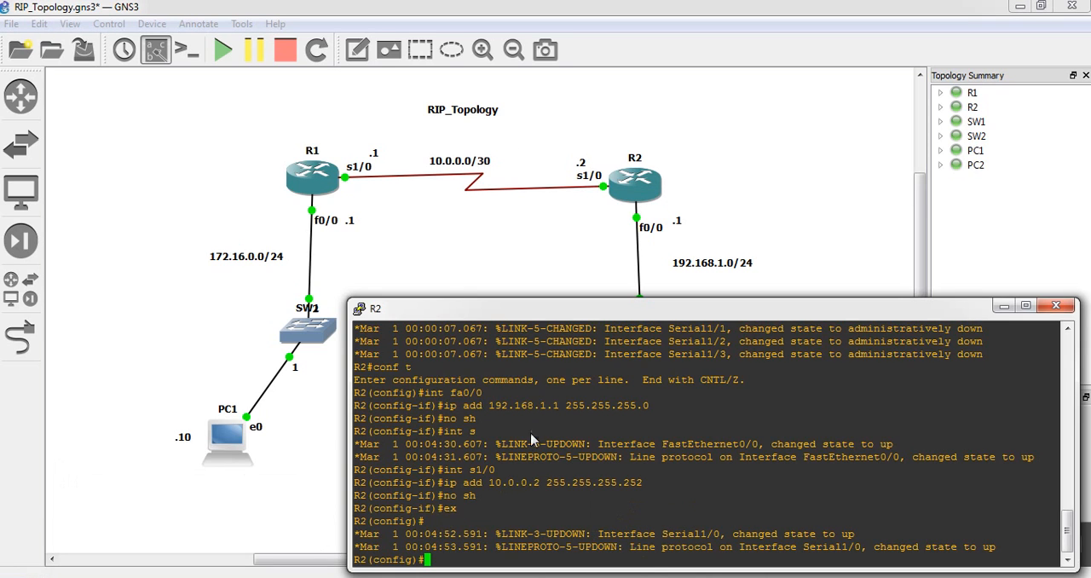
{"action": "type", "text": "rout"}
{"action": "key", "text": "Tab"}
{"action": "type", "text": "er"}
{"action": "key", "text": "Tab"}
{"action": "type", "text": "ri"}
{"action": "key", "text": "Tab"}
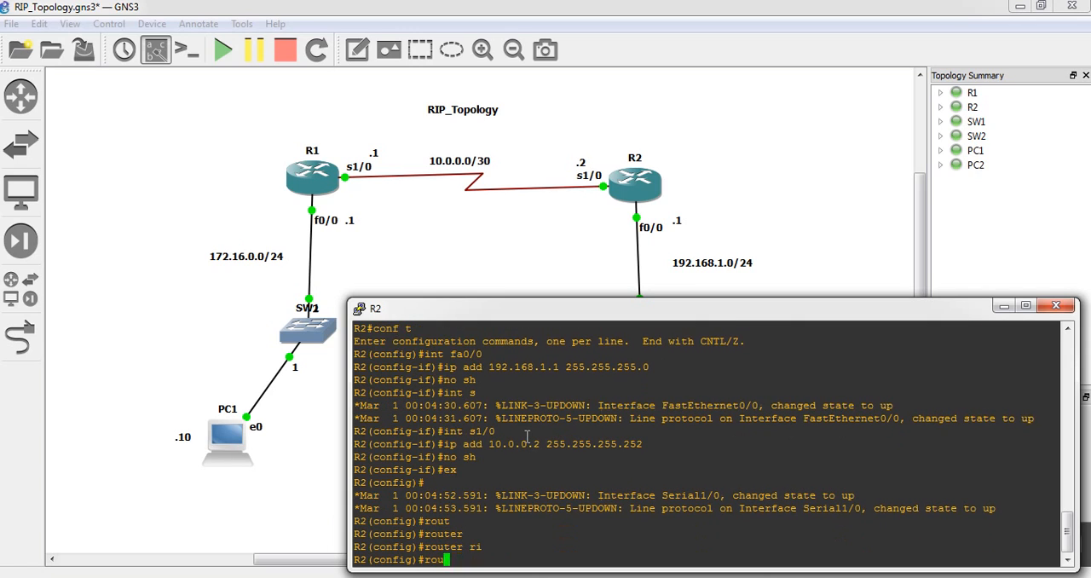
{"action": "key", "text": "Return"}
Advertise networks 10.0.0.0 and 192.168.1.0 in R2's RIP configuration
{"action": "type", "text": "netw "}
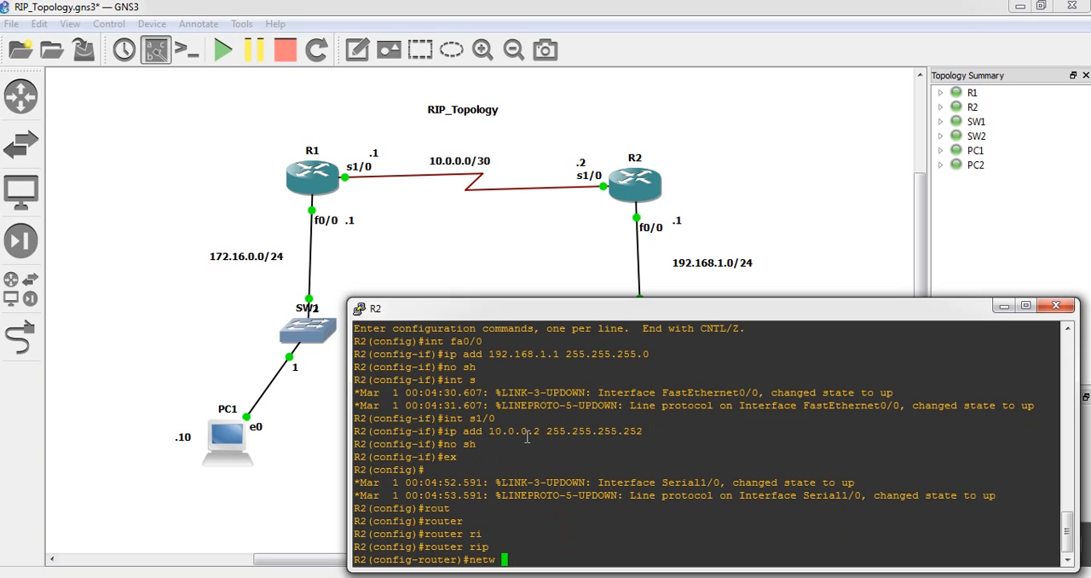
{"action": "type", "text": "10.0.0.0"}
{"action": "key", "text": "Return"}
{"action": "type", "text": "ne"}
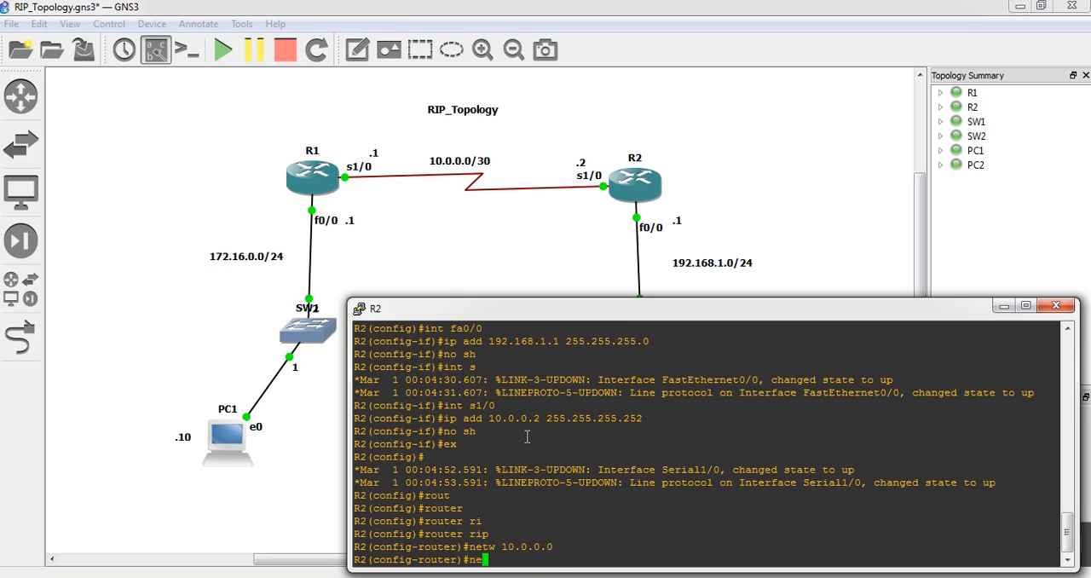
{"action": "type", "text": "tw 192.168.1.0"}
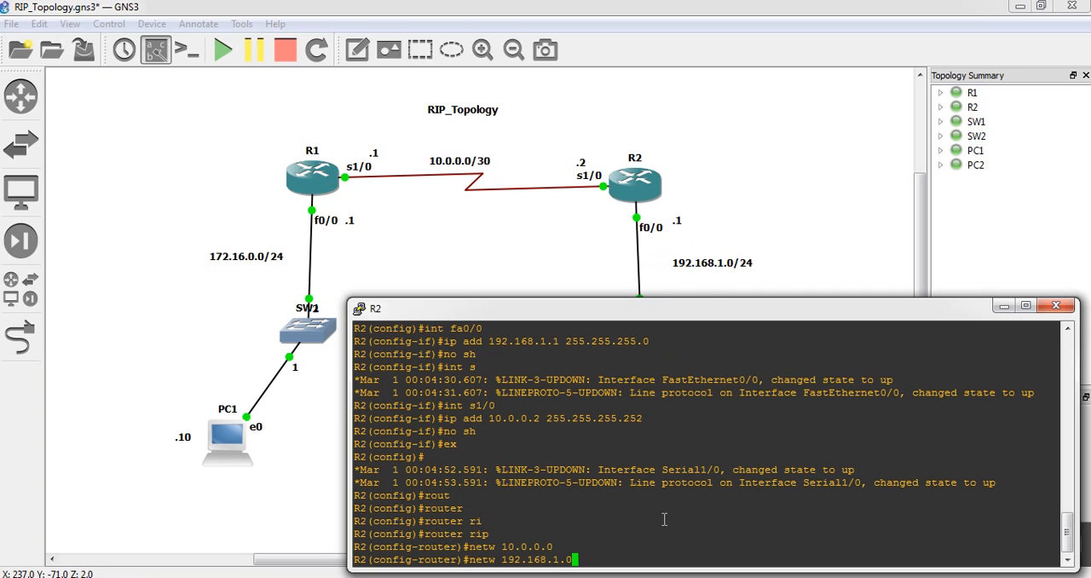
{"action": "key", "text": "Return"}
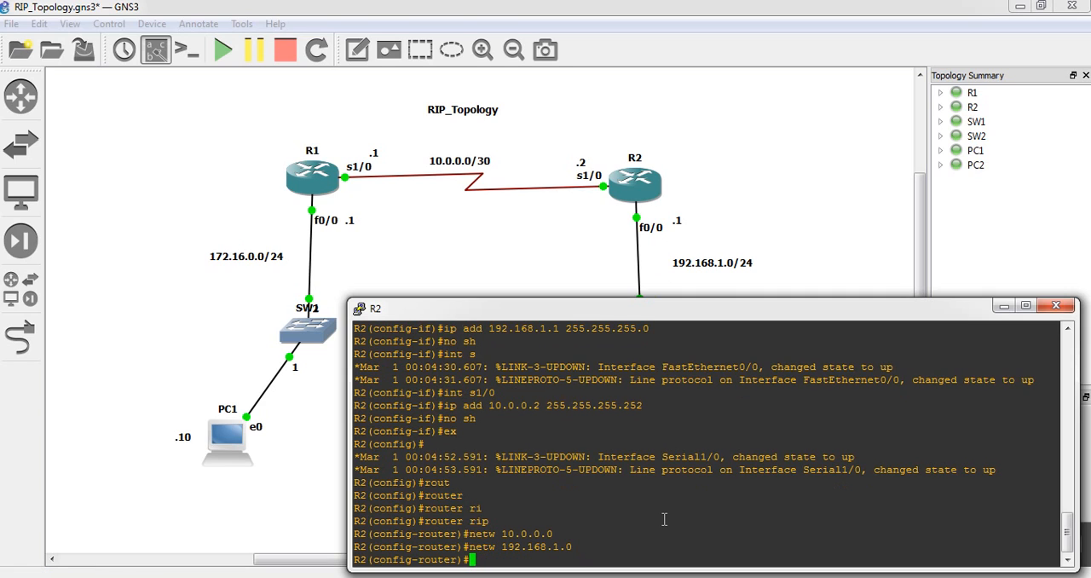
Set R2's RIP process to version 2
{"action": "type", "text": "ver"}
{"action": "key", "text": "Tab"}
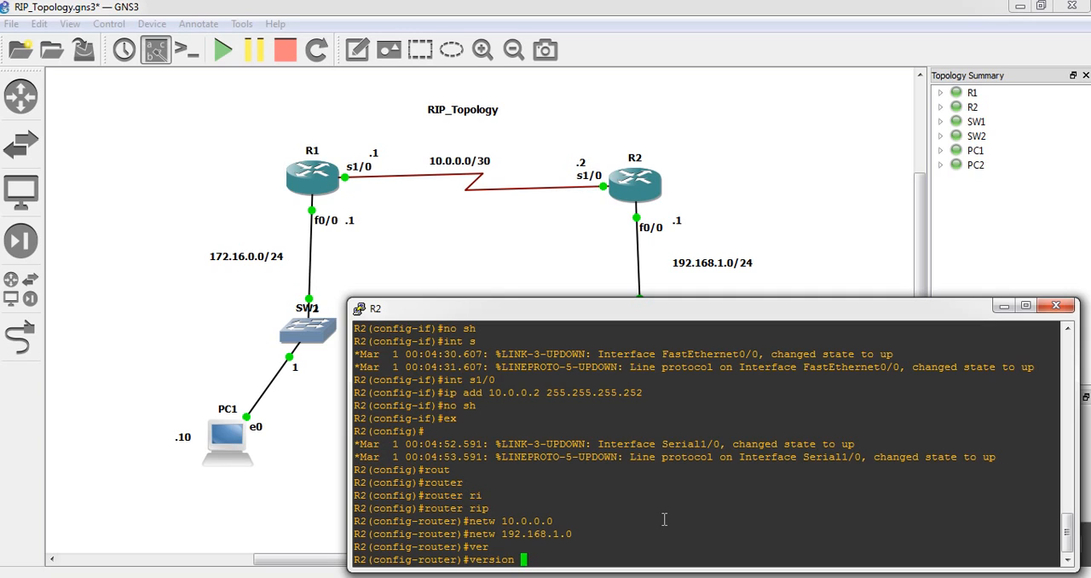
{"action": "type", "text": "2"}
{"action": "key", "text": "Return"}
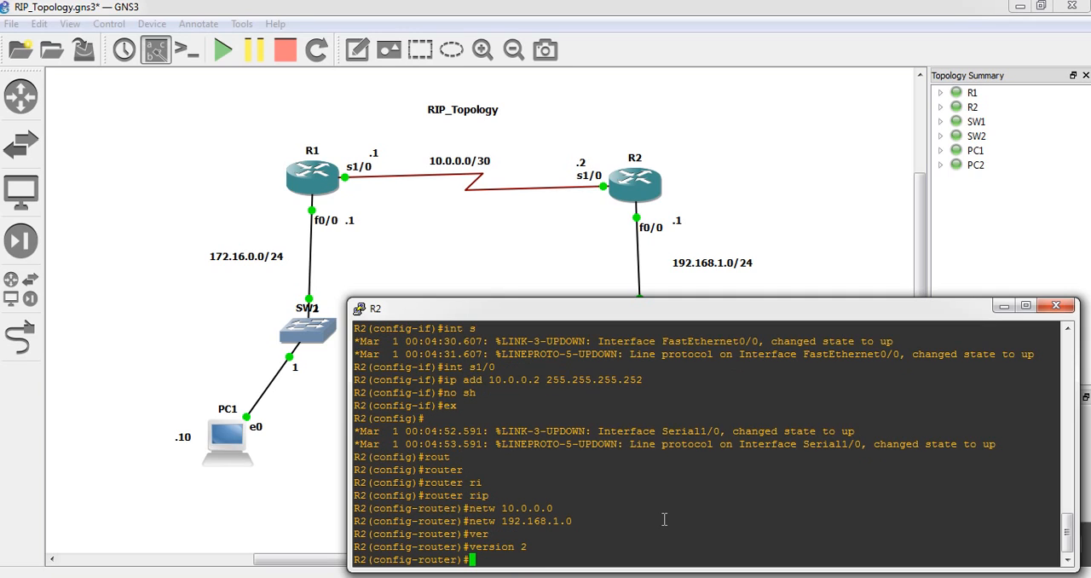
Leave R2's configuration mode and save its running configuration with the wr command
{"action": "type", "text": "ex"}
{"action": "key", "text": "Return"}
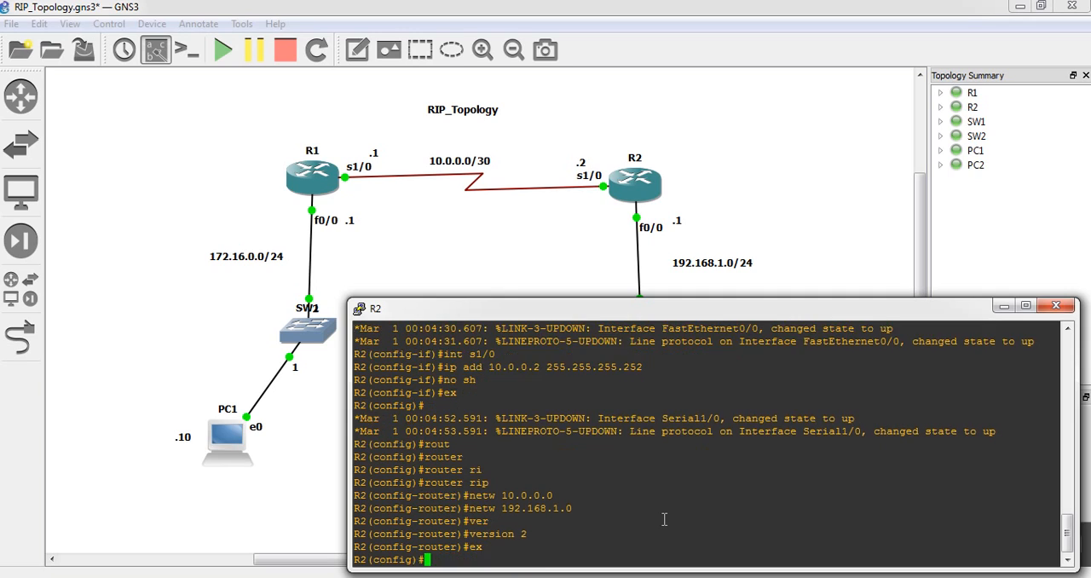
{"action": "type", "text": "en"}
{"action": "key", "text": "Return"}
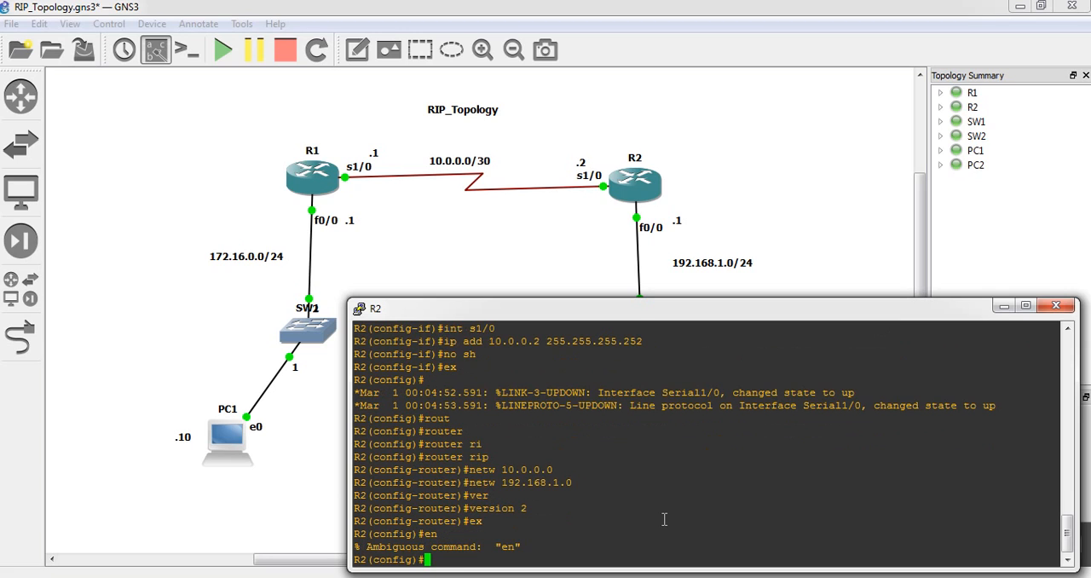
{"action": "type", "text": "end"}
{"action": "key", "text": "Return"}
{"action": "type", "text": "w"}
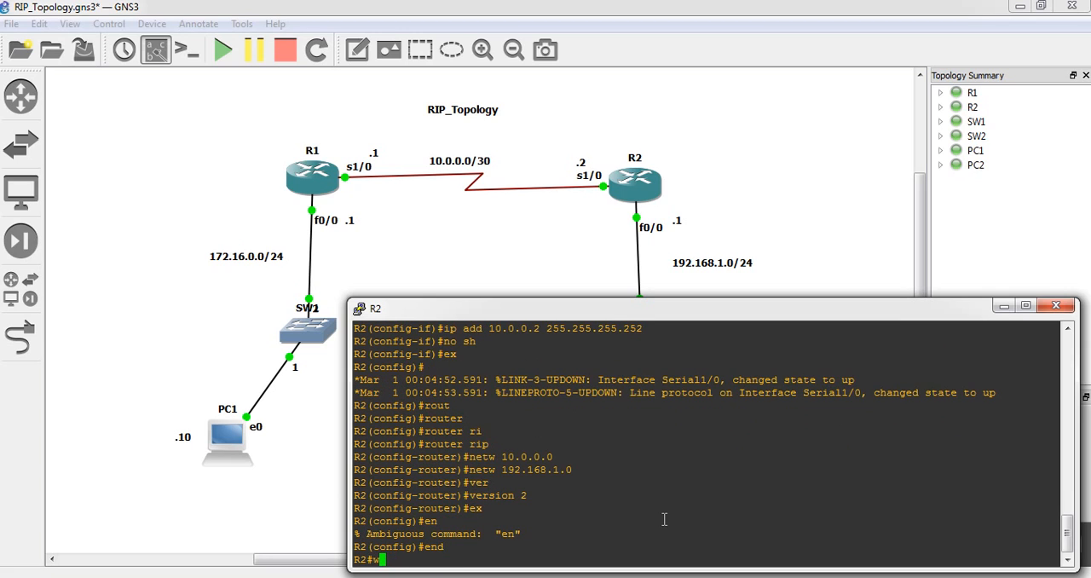
{"action": "type", "text": "r\\"}
{"action": "key", "text": "Return"}
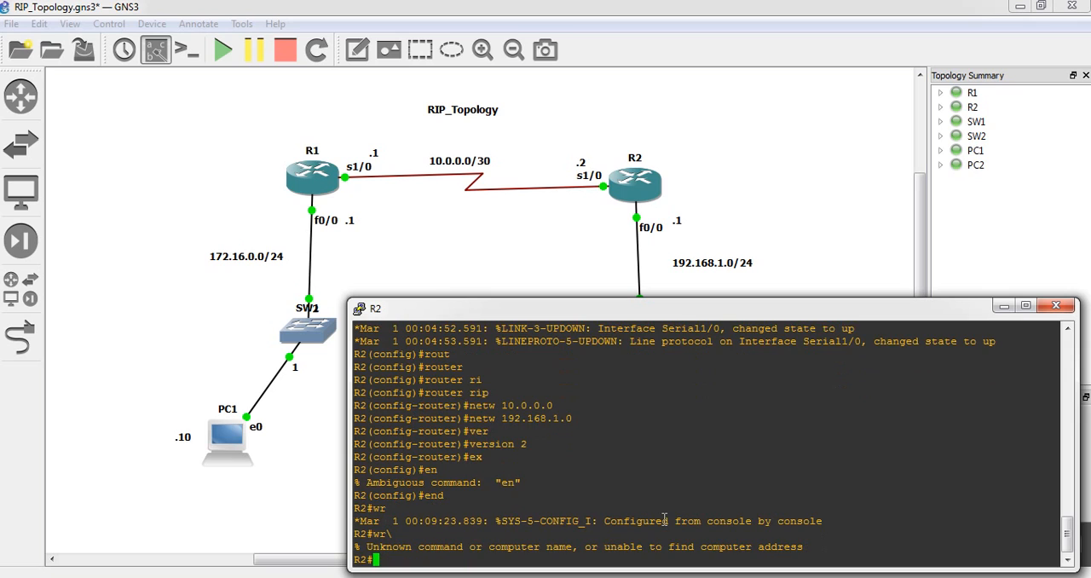
{"action": "type", "text": "wr"}
{"action": "key", "text": "Return"}
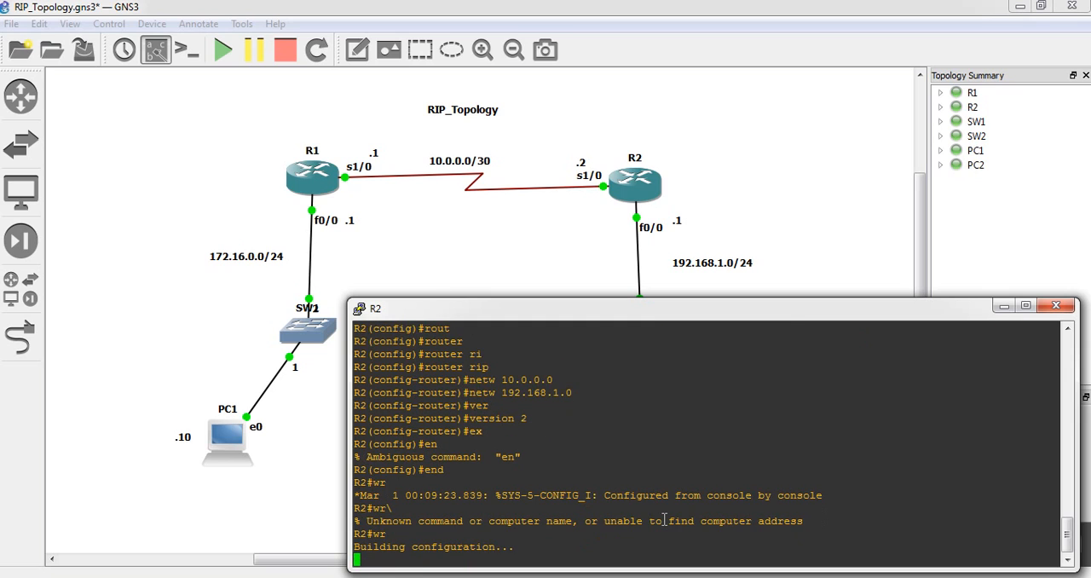
Switch to R1's console, end configuration mode, and save its configuration with the wr command
{"action": "key", "text": "alt+Tab"}
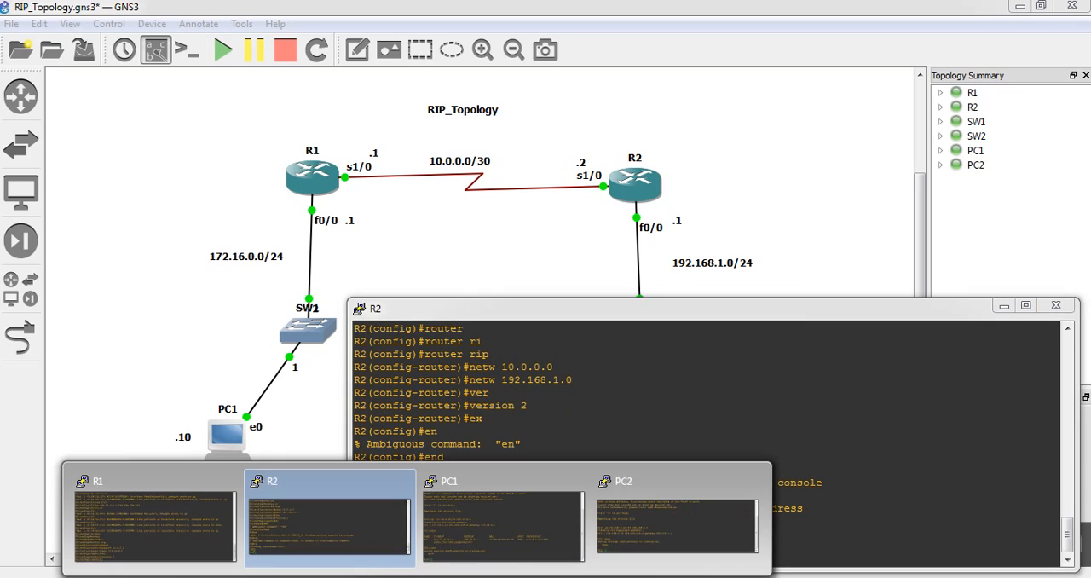
{"action": "left_click", "coordinate": [218, 516]}
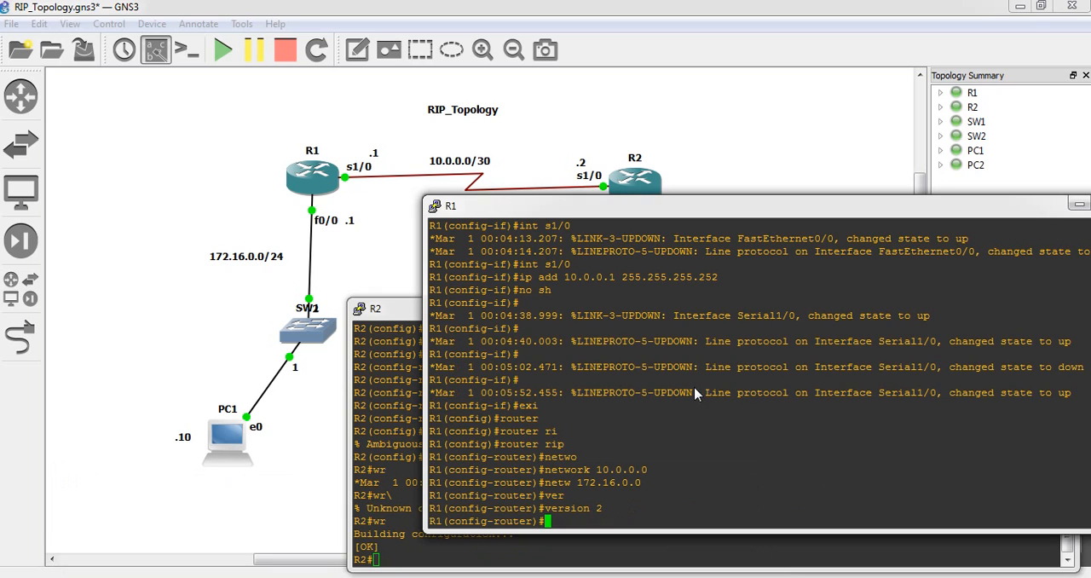
{"action": "type", "text": "end"}
{"action": "key", "text": "Return"}
{"action": "type", "text": "wr"}
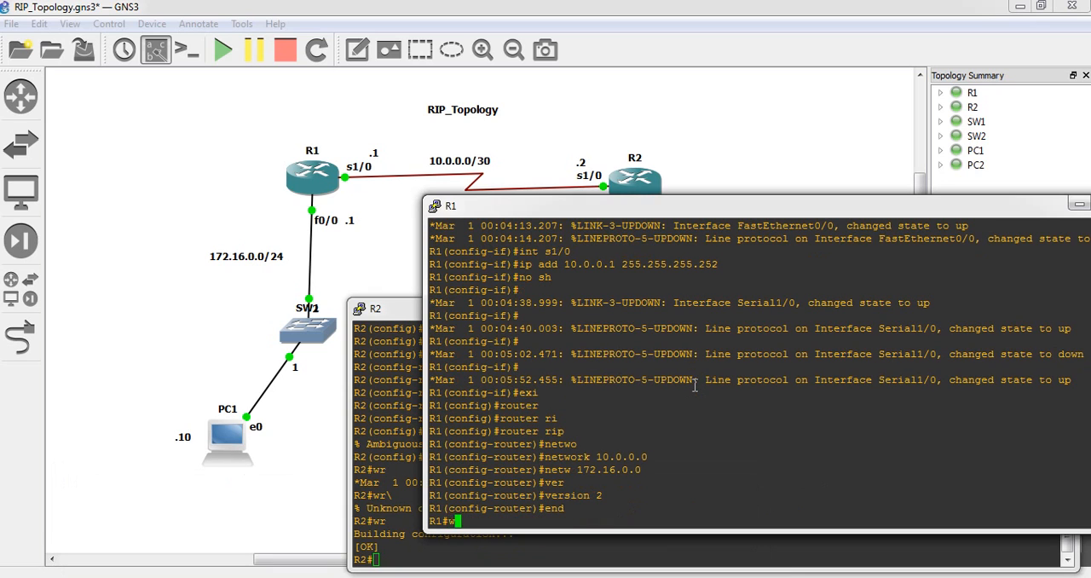
{"action": "key", "text": "Return"}
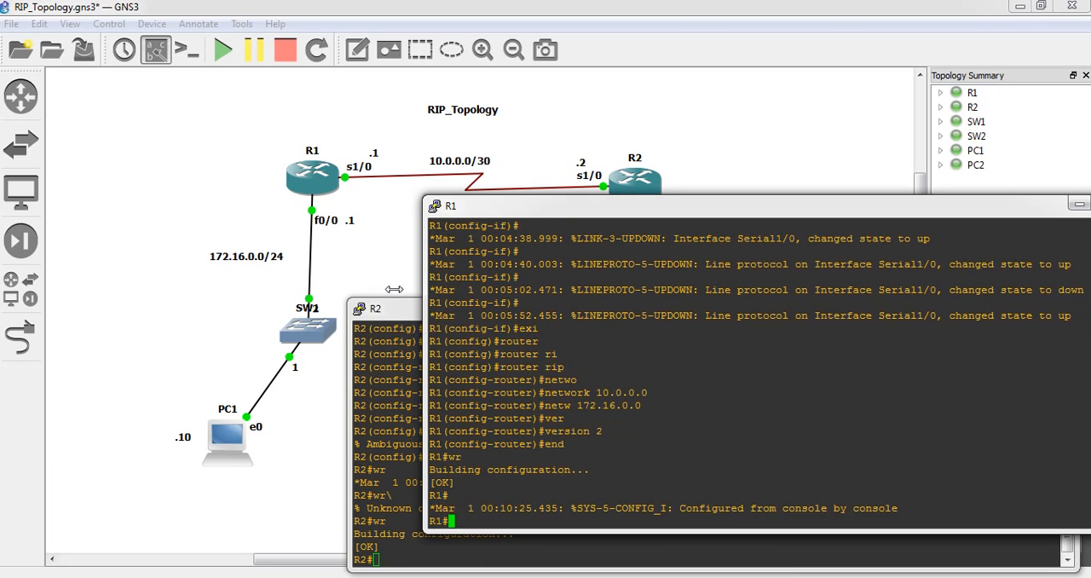
Test connectivity from R1 by pinging R2's LAN interface at 192.168.1.1
{"action": "type", "text": "ping"}
{"action": "left_click_drag", "start_coordinate": [599, 203], "coordinate": [359, 264]}
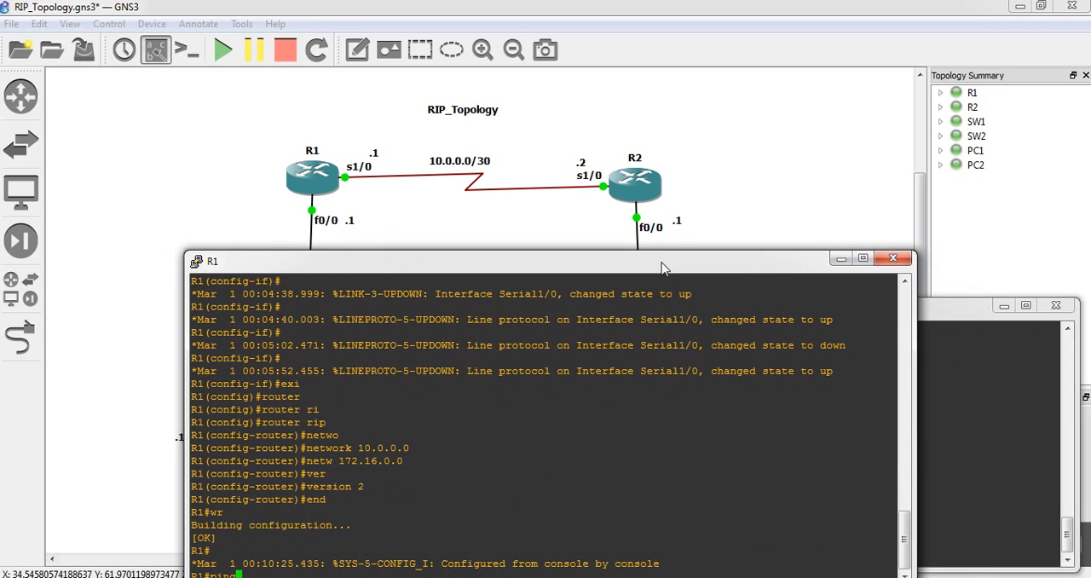
{"action": "left_click_drag", "start_coordinate": [663, 270], "coordinate": [681, 200]}
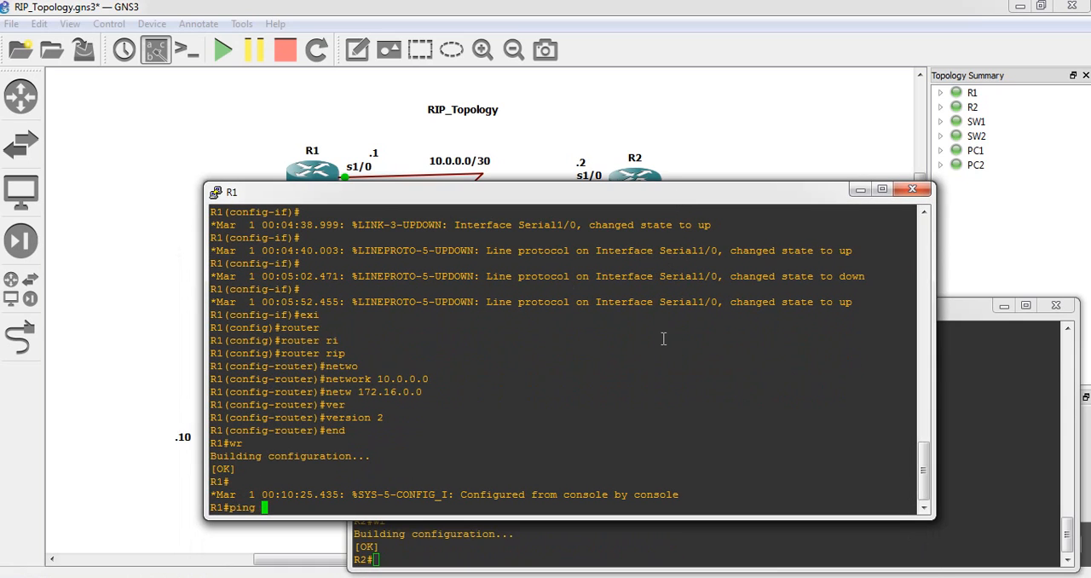
{"action": "type", "text": "192.168.1.1"}
{"action": "key", "text": "Return"}
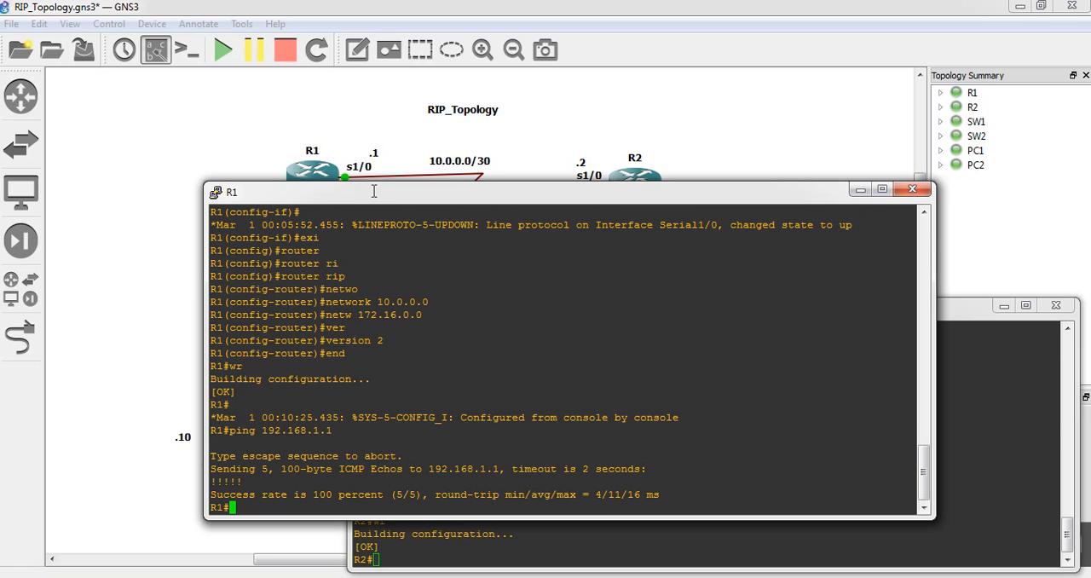
Return to the topology and bring up PC1's console, placed clear of the PC1 and PC2 nodes
{"action": "left_click_drag", "start_coordinate": [373, 192], "coordinate": [412, 276]}
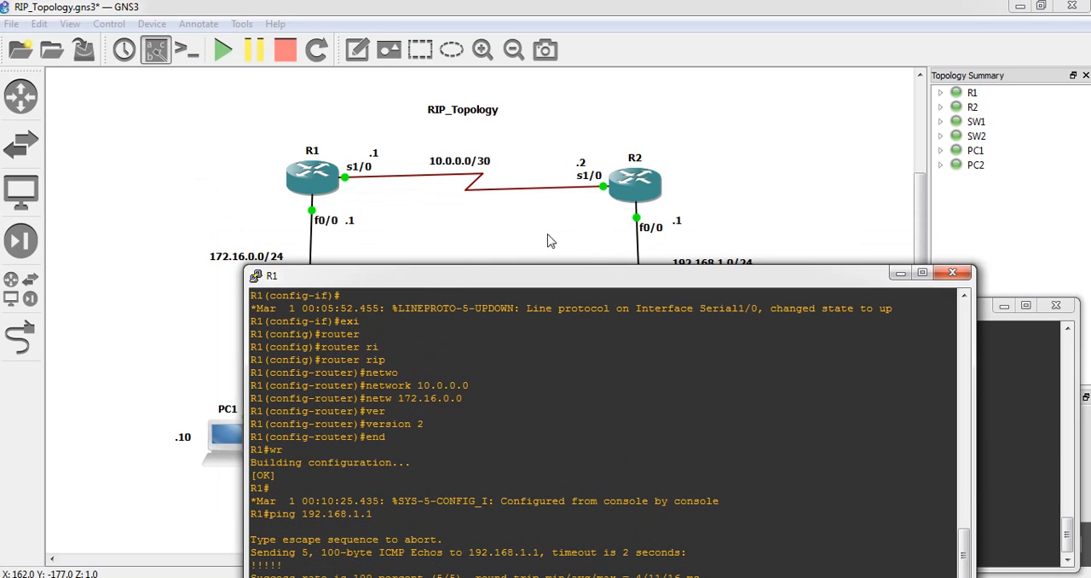
{"action": "left_click", "coordinate": [492, 239]}
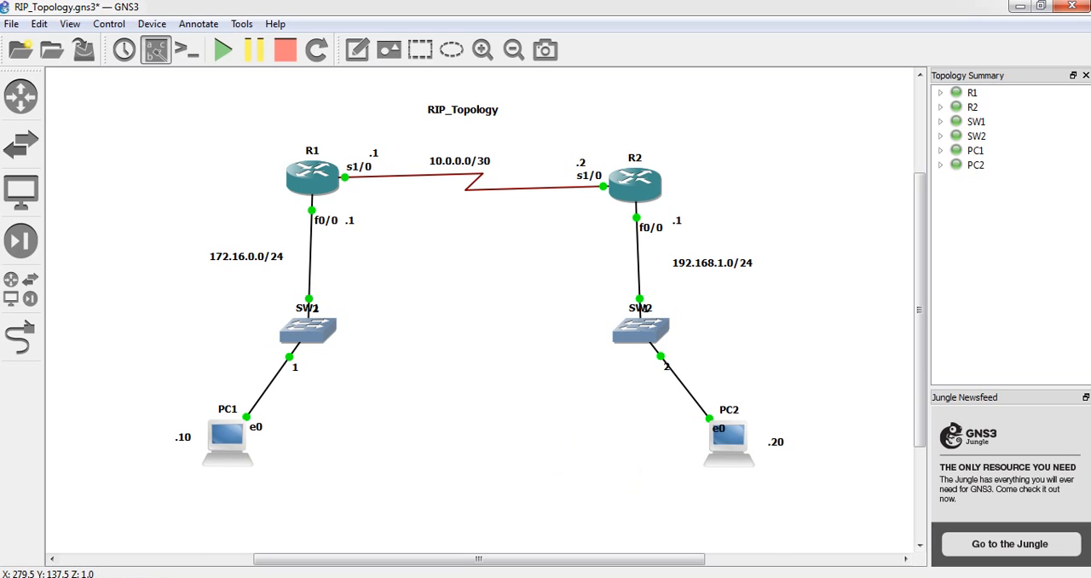
{"action": "left_click", "coordinate": [418, 577]}
{"action": "left_click", "coordinate": [506, 546]}
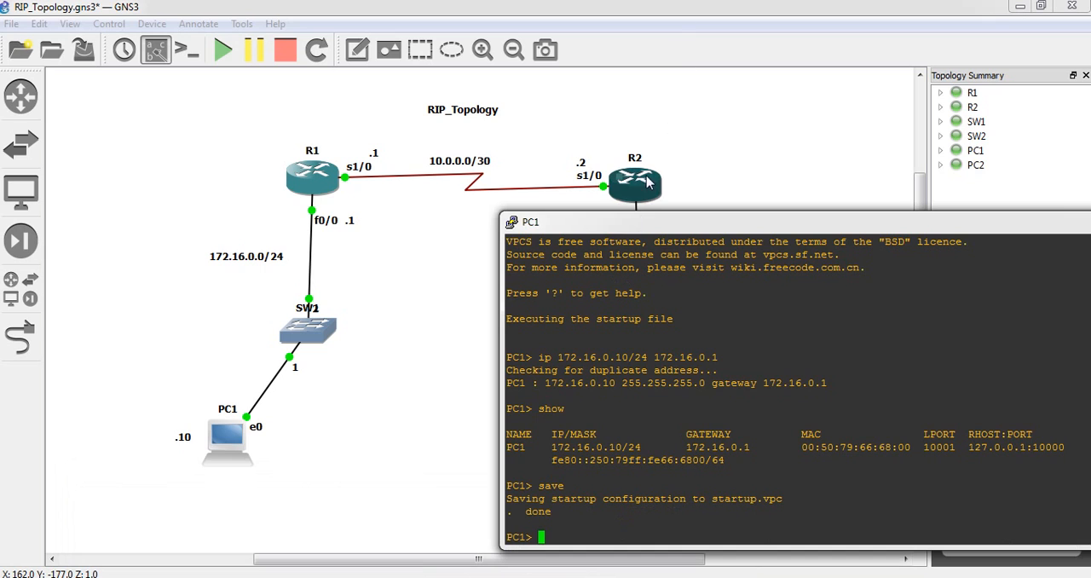
{"action": "left_click_drag", "start_coordinate": [638, 222], "coordinate": [474, 37]}
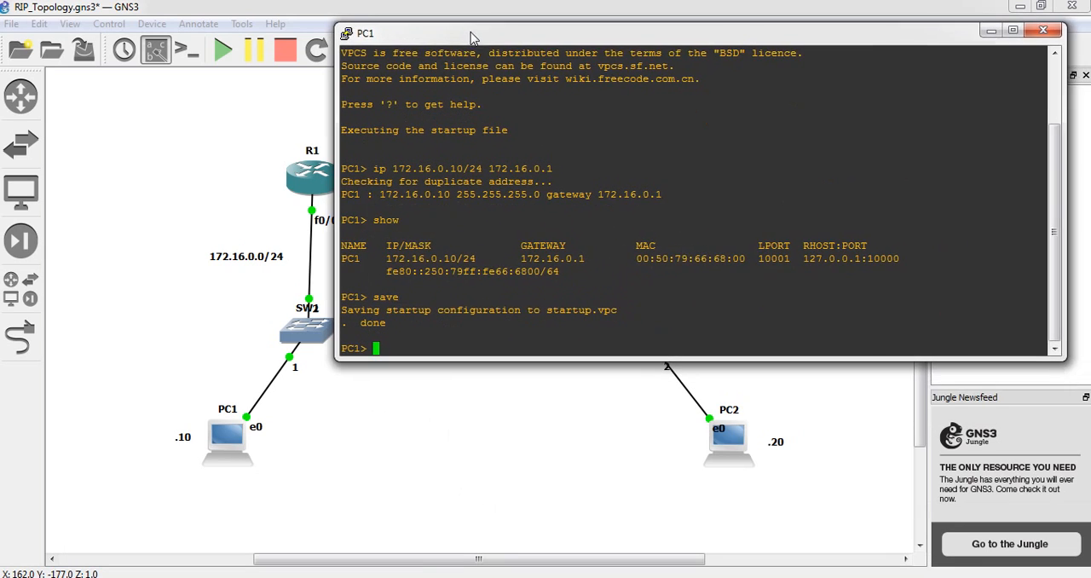
{"action": "left_click", "coordinate": [773, 437]}
{"action": "type", "text": ".20"}
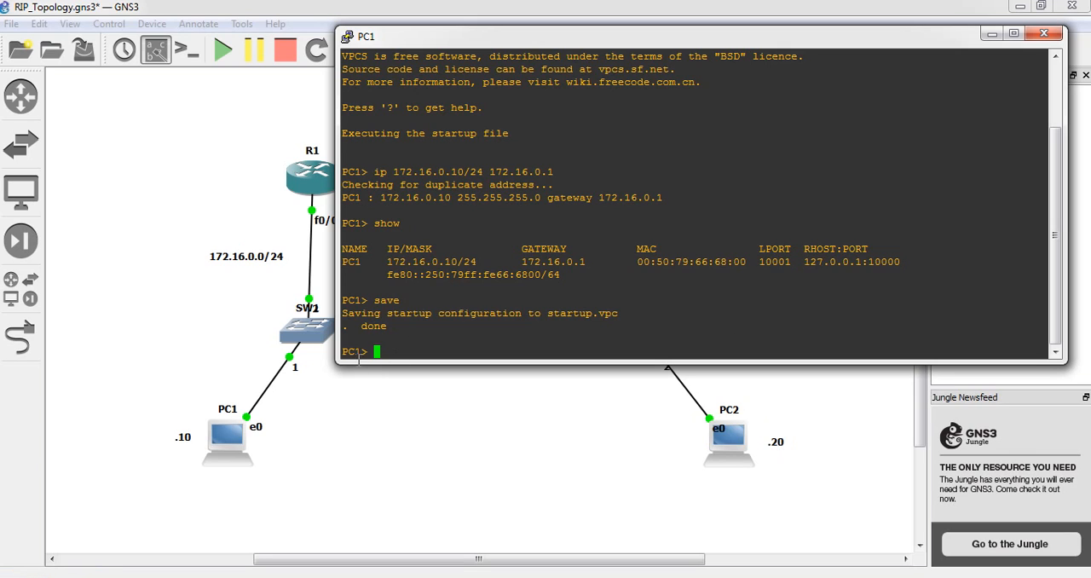
{"action": "left_click_drag", "start_coordinate": [369, 353], "coordinate": [340, 356]}
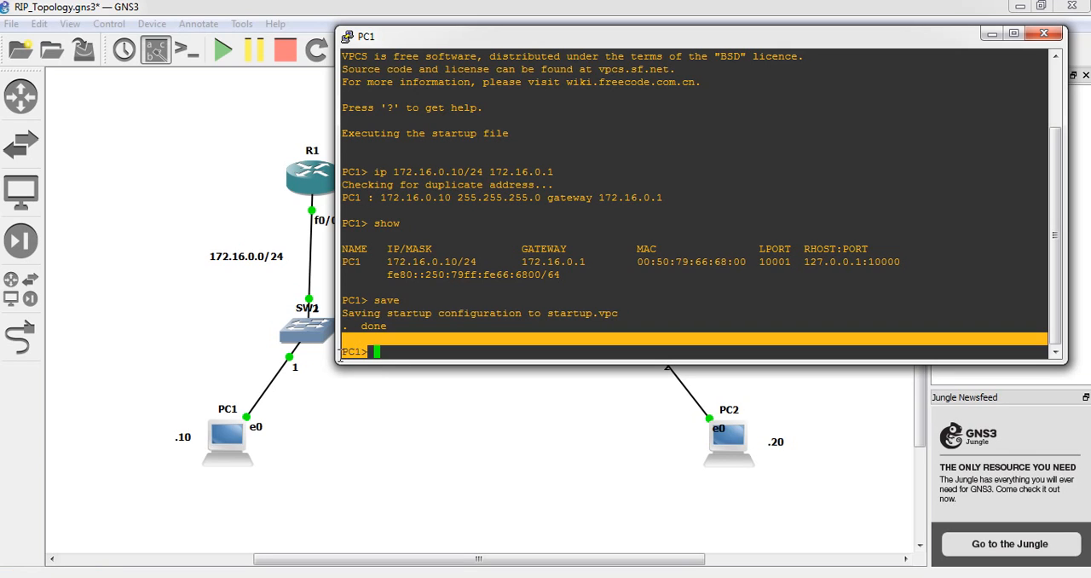
{"action": "left_click", "coordinate": [394, 344]}
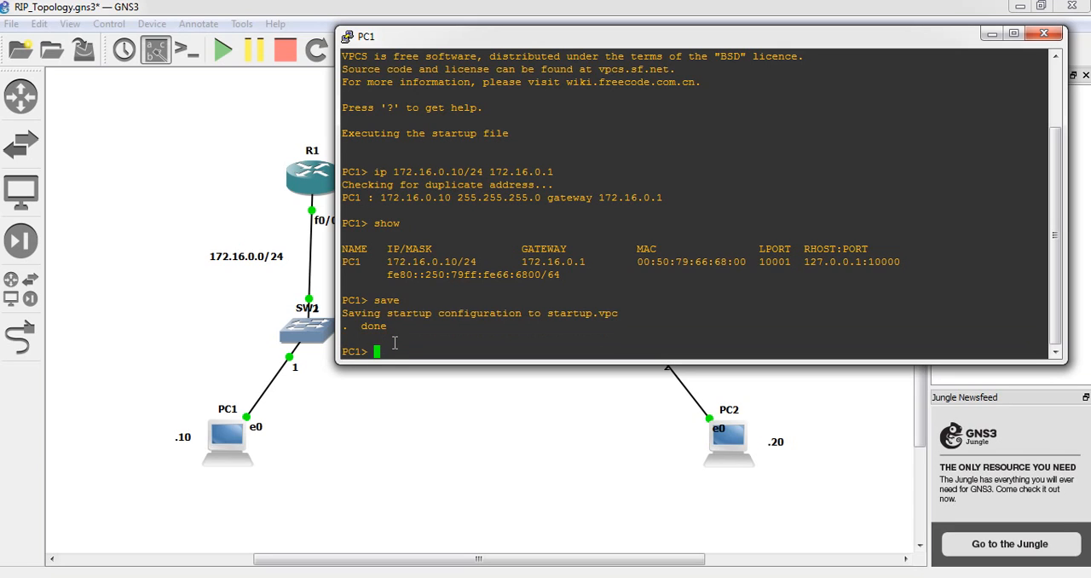
Test end-to-end connectivity from PC1 by pinging PC2 at 192.168.1.20
{"action": "type", "text": "ping 192.168.1.20"}
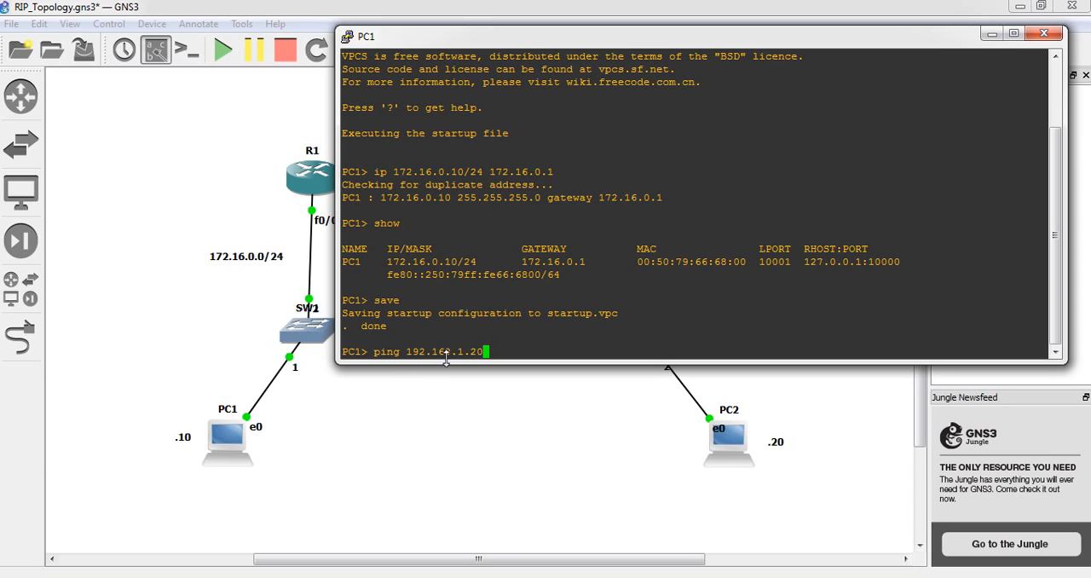
{"action": "left_click_drag", "start_coordinate": [763, 41], "coordinate": [614, 524]}
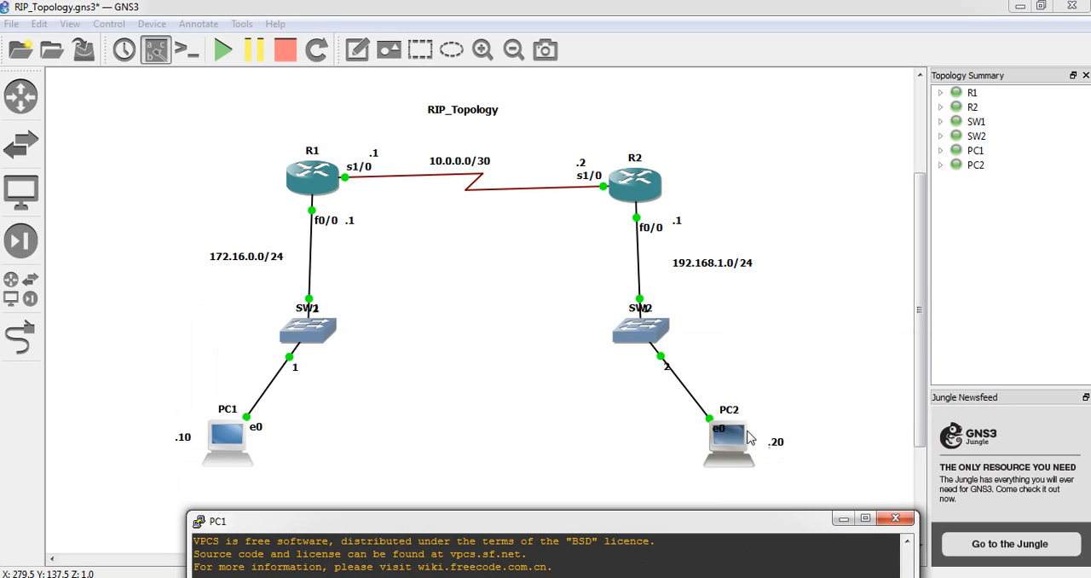
{"action": "left_click_drag", "start_coordinate": [701, 529], "coordinate": [729, 131]}
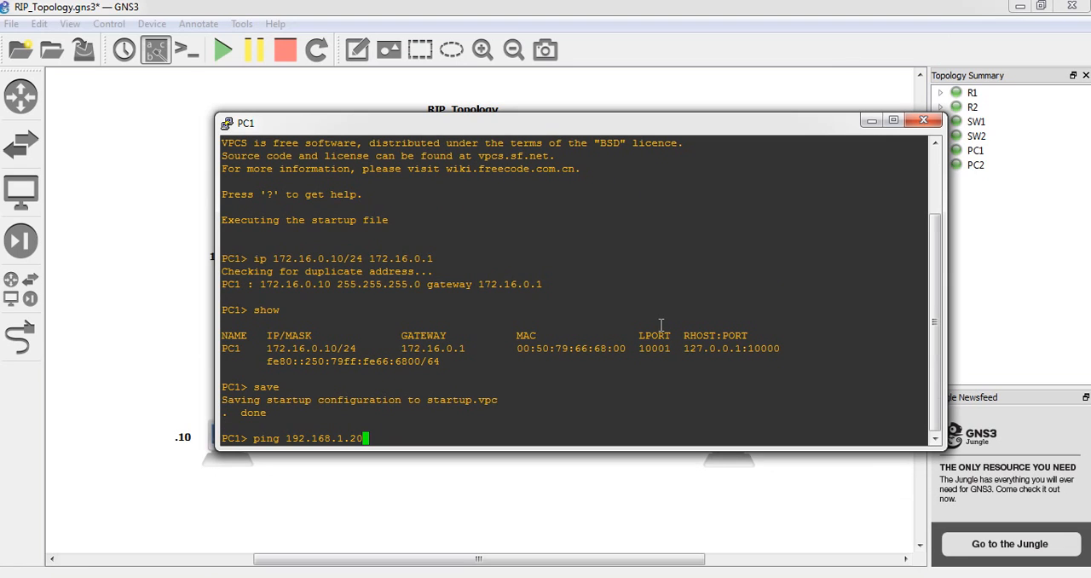
{"action": "key", "text": "Return"}
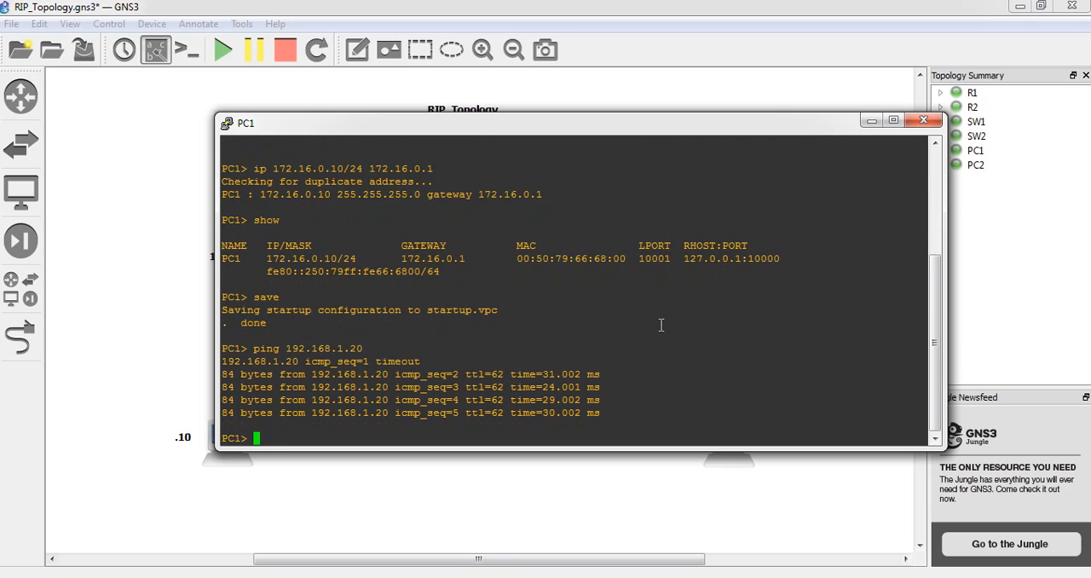
Repeat PC1's ping to 192.168.1.20, and return to the full topology view
{"action": "key", "text": "Up"}
{"action": "key", "text": "Return"}
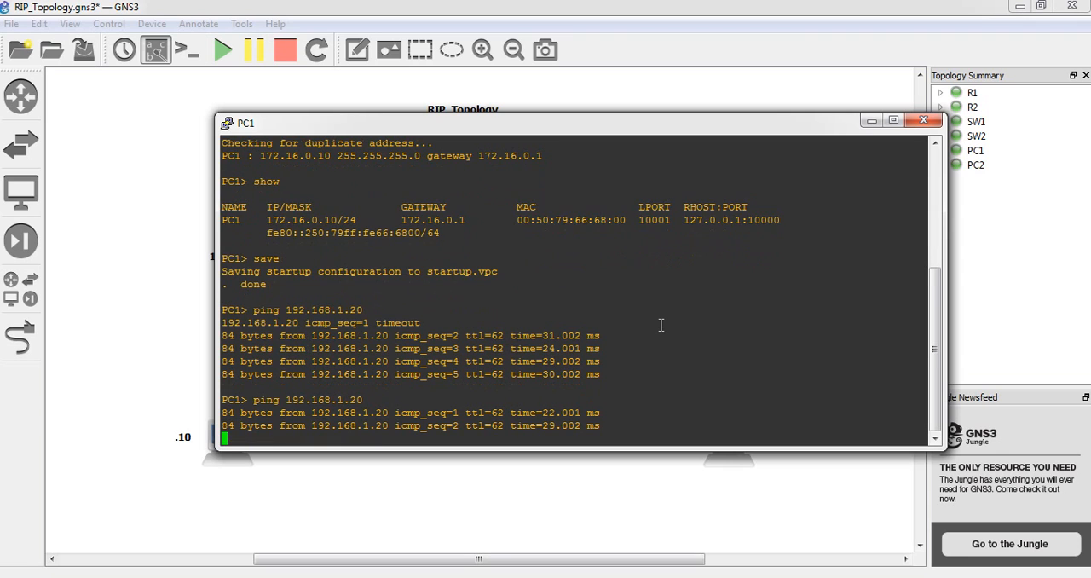
{"action": "left_click_drag", "start_coordinate": [702, 122], "coordinate": [701, 175]}
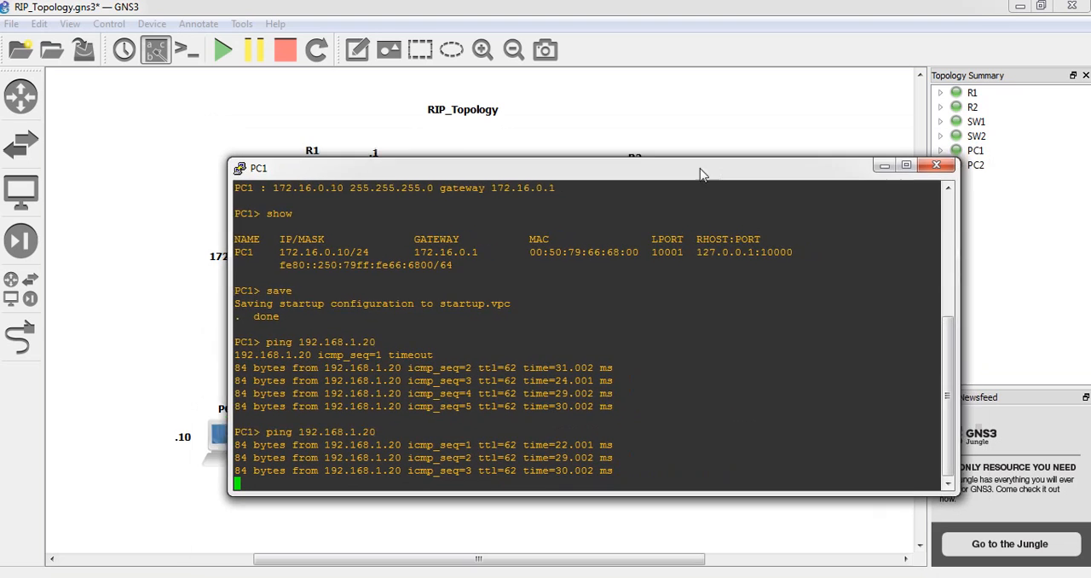
{"action": "left_click", "coordinate": [862, 163]}
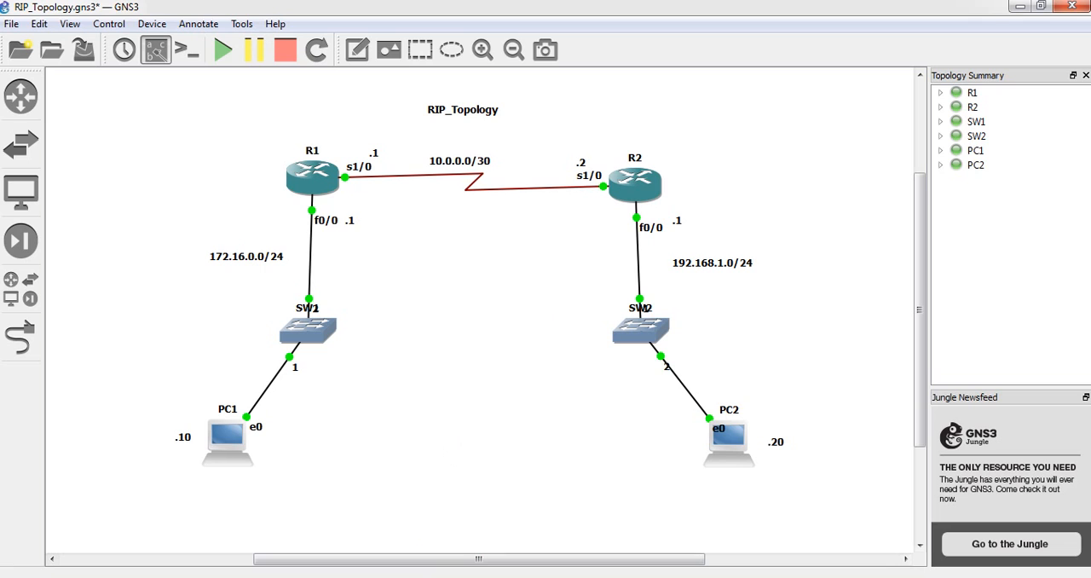
{"action": "left_click", "coordinate": [317, 577]}
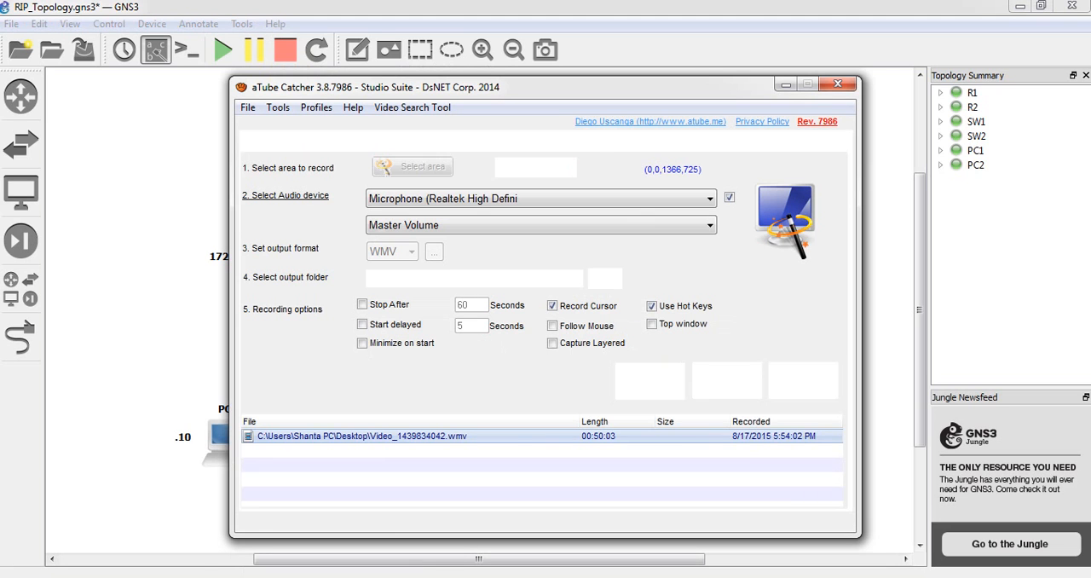